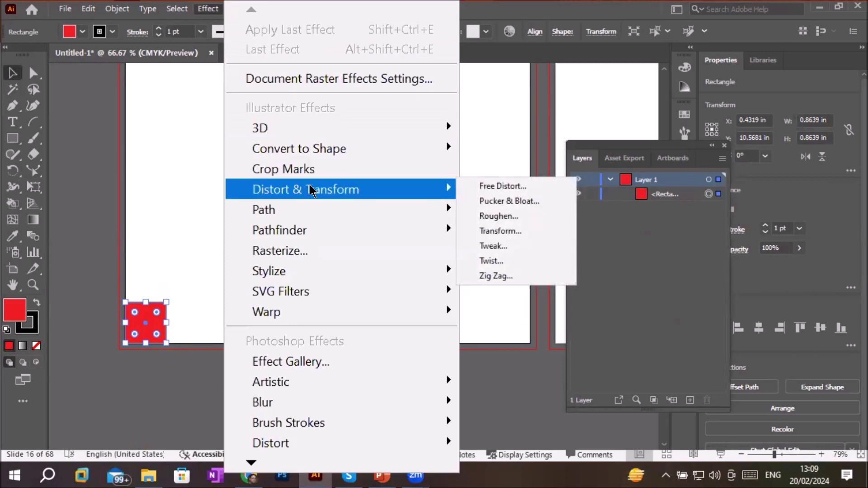
Step: Apply a Transform effect to the red square with a horizontal move of 1 in
click(505, 230)
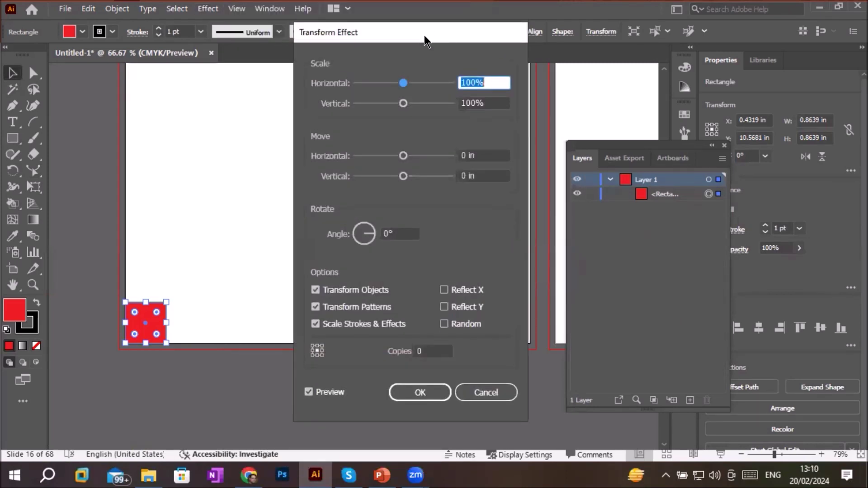
drag(424, 42, 558, 48)
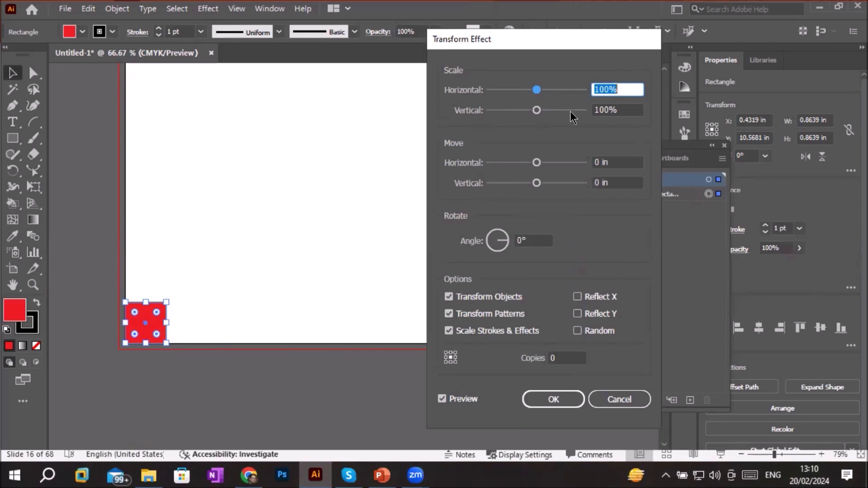
click(612, 86)
click(612, 160)
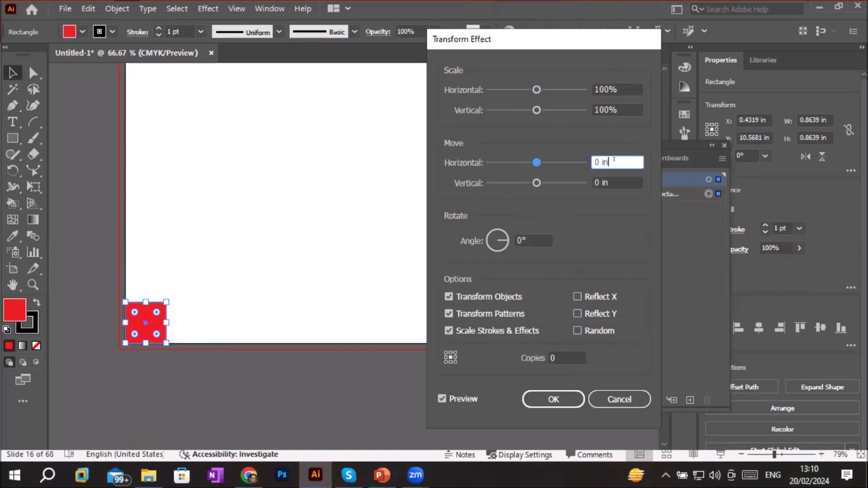
key(Up)
key(Up)
key(Up)
key(Up)
key(Up)
key(Up)
key(Up)
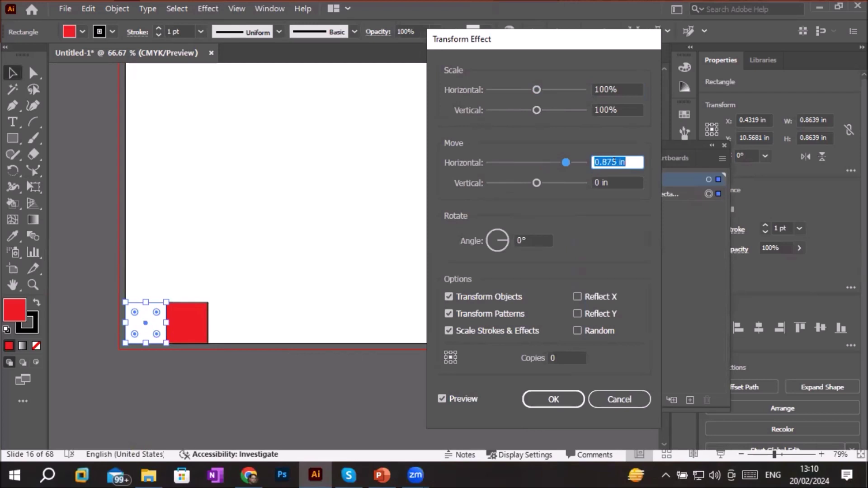
key(Up)
key(Up)
key(Down)
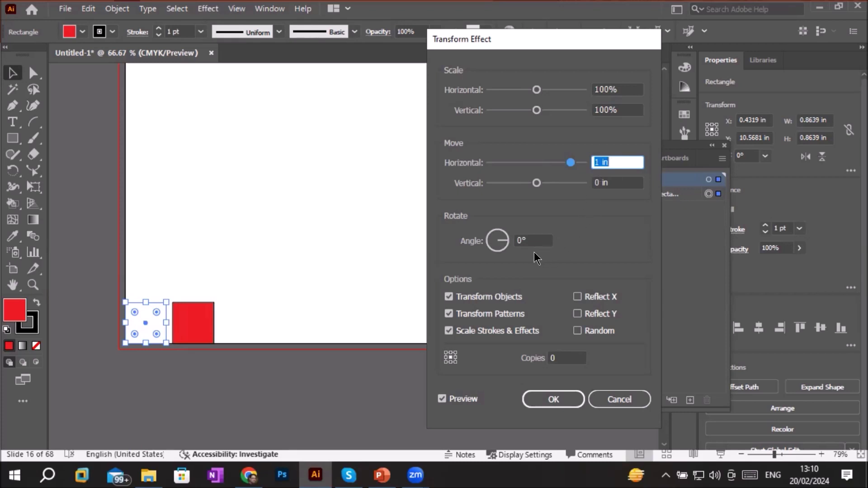
Step: Set the Transform effect to 7 copies and apply it to make a row of squares
click(566, 355)
key(Up)
key(Up)
key(Up)
key(Up)
key(Up)
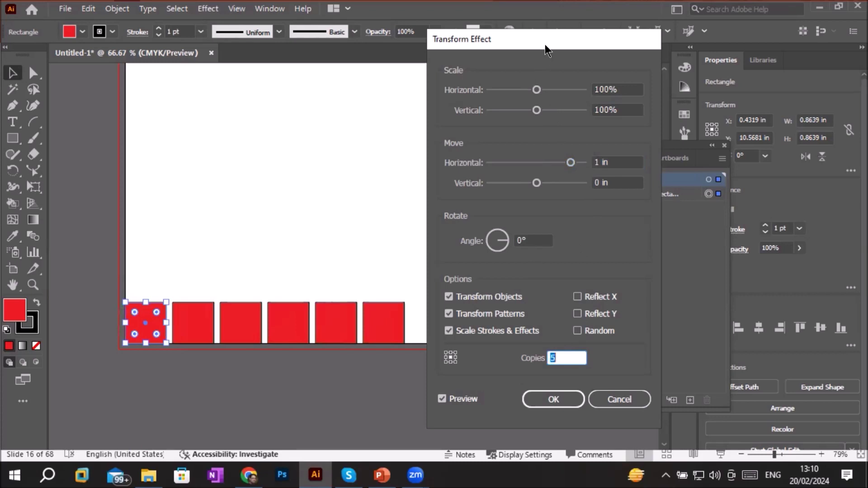
drag(548, 46, 692, 44)
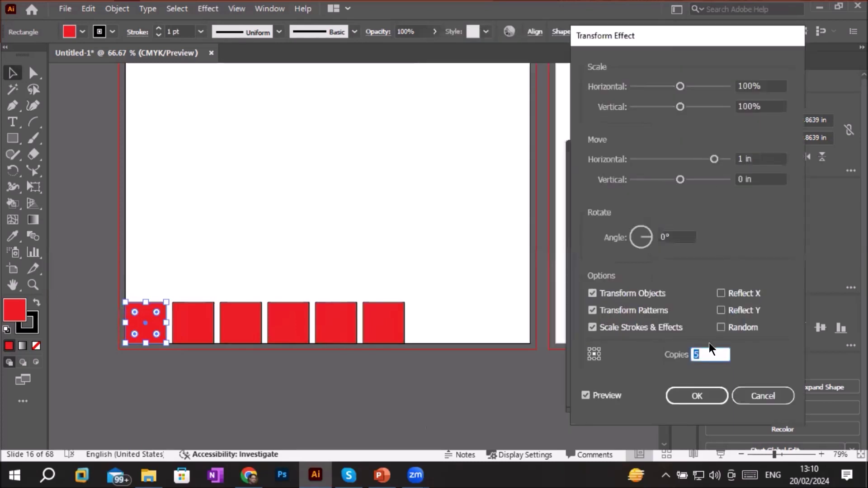
key(Up)
key(Up)
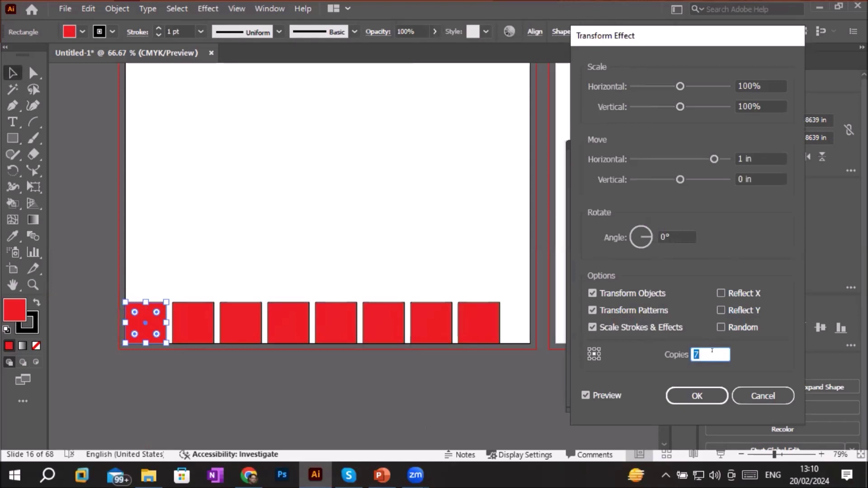
click(696, 392)
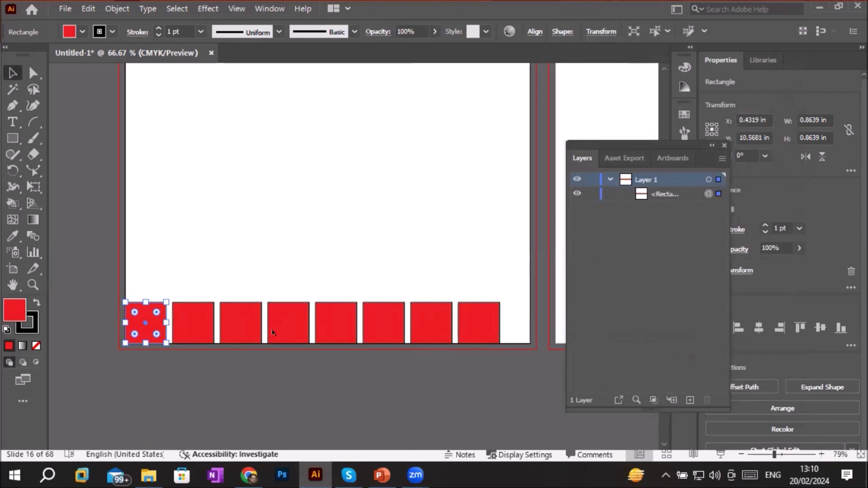
Step: Expand the appearance of the transformed square so its copies become real objects
click(311, 334)
click(335, 333)
scroll(142, 323, up, 3)
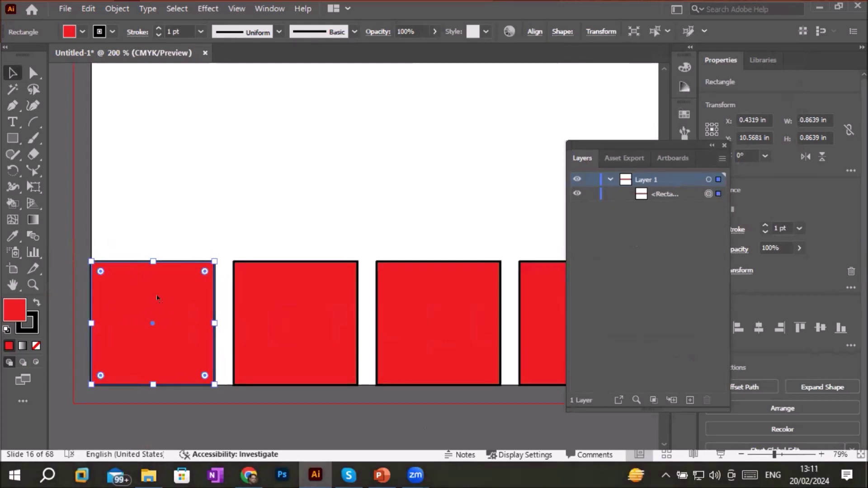
scroll(166, 296, down, 3)
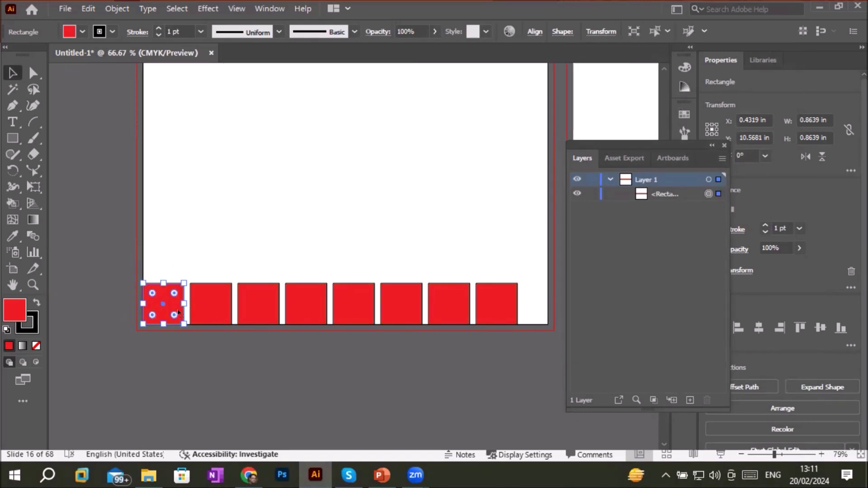
click(113, 9)
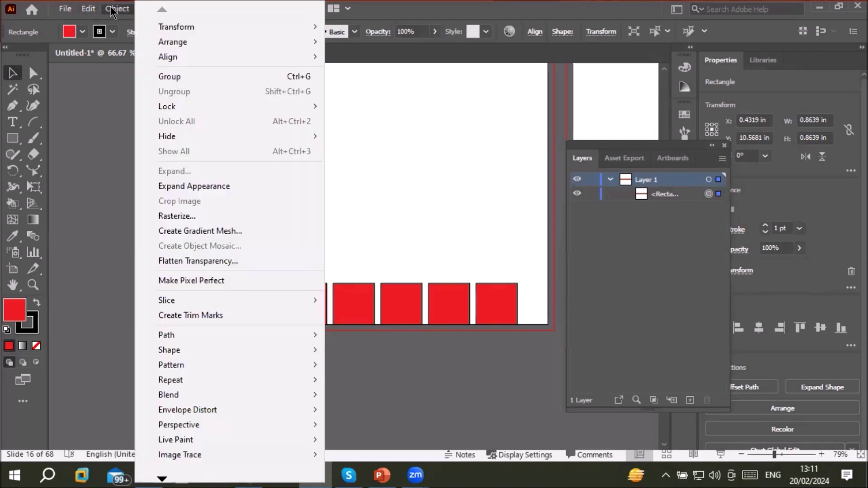
click(195, 186)
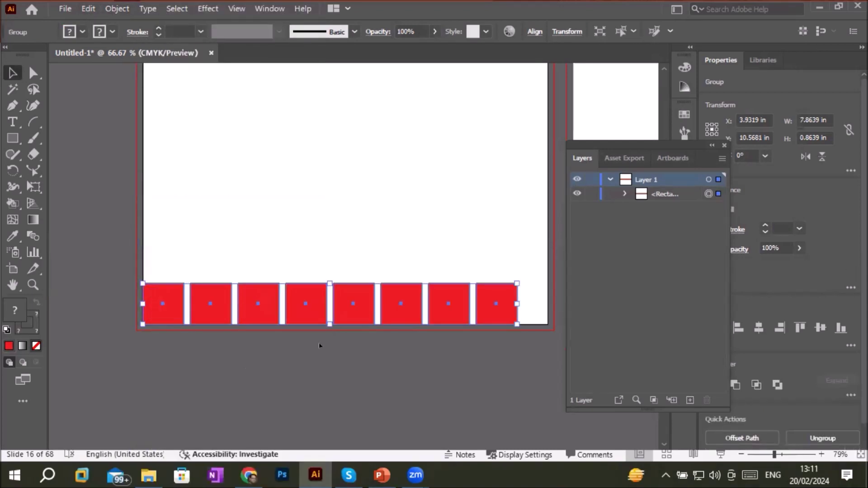
Step: Move the expanded row of squares so it sits centred just above the first artboard's bottom edge
scroll(319, 345, down, 1)
drag(301, 321, 316, 318)
click(318, 354)
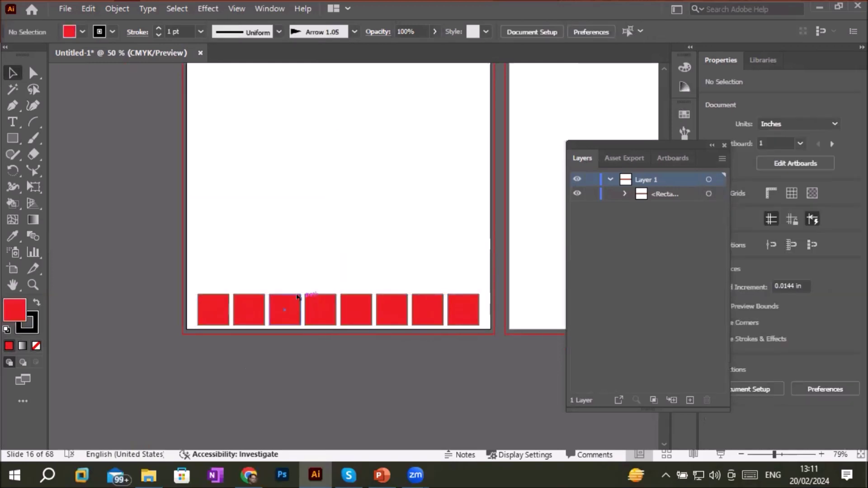
Step: Ungroup the row so that each square can be selected individually
click(285, 309)
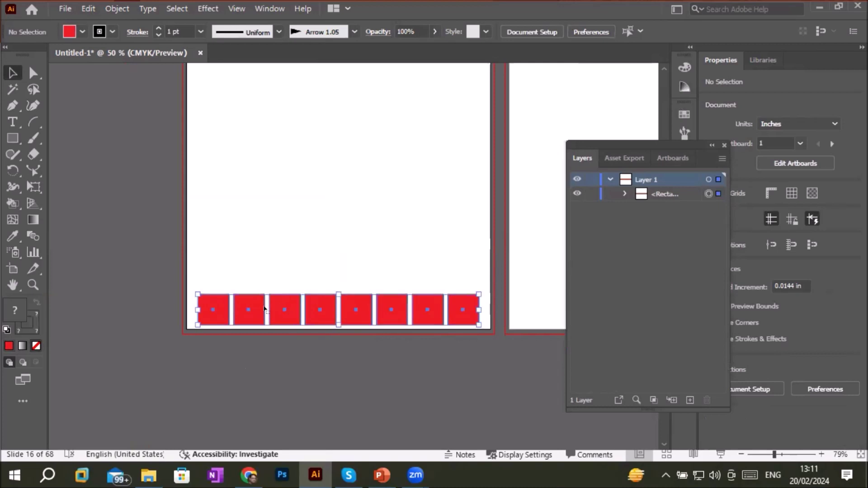
right_click(294, 310)
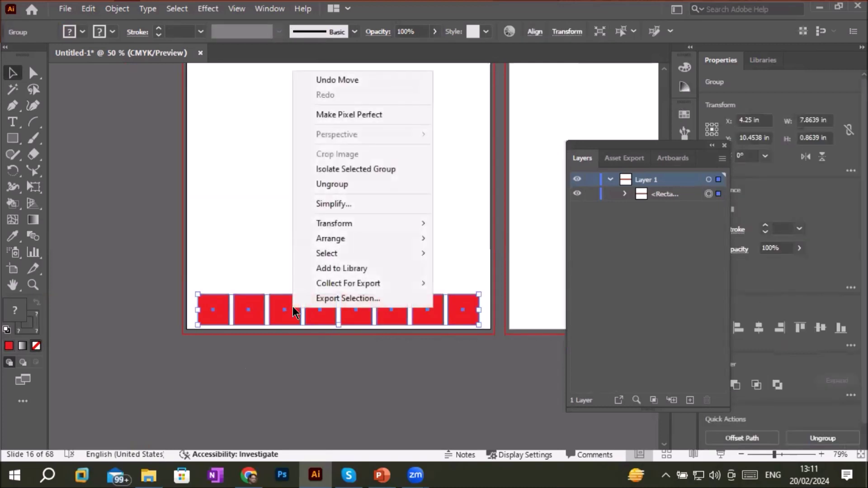
click(353, 185)
click(351, 363)
click(356, 307)
click(319, 317)
Step: Fill the second, fourth, sixth and eighth squares of the row with light blue
click(251, 319)
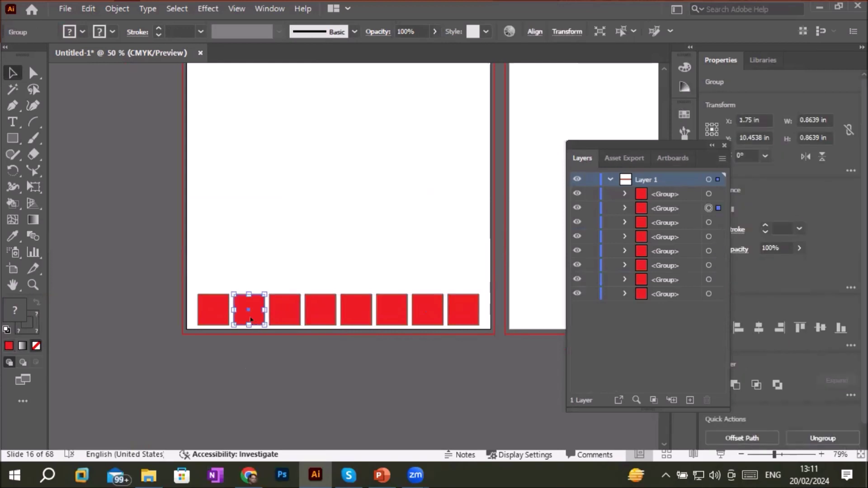
shift+click(315, 312)
shift+click(394, 312)
shift+click(469, 314)
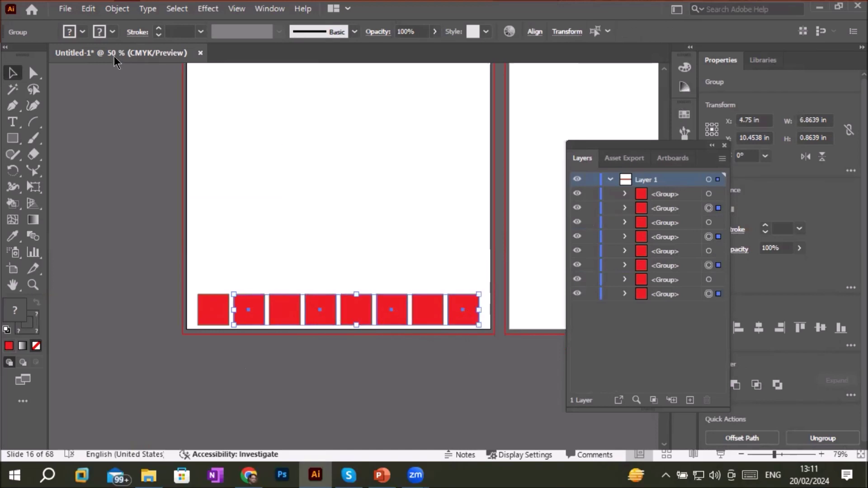
click(82, 32)
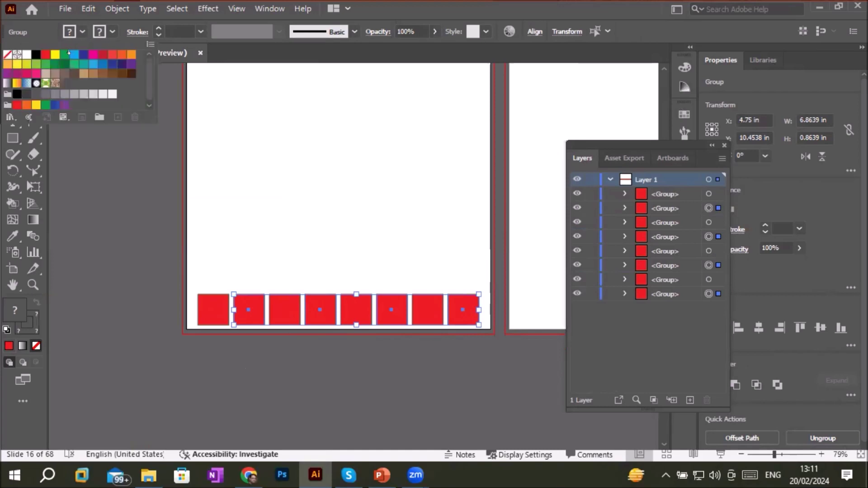
click(74, 54)
click(141, 223)
click(120, 233)
Step: Select all eight squares and start a Transform effect with a vertical move of -1 in
drag(168, 272, 492, 360)
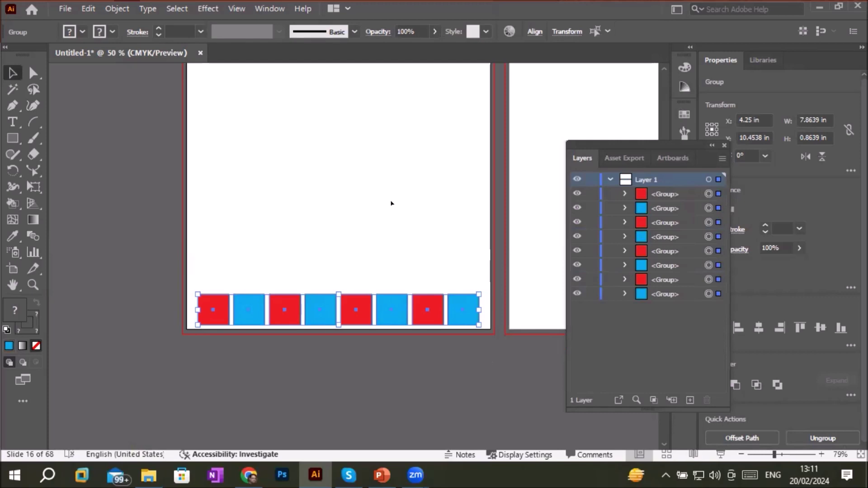
scroll(388, 270, up, 3)
scroll(387, 265, down, 1)
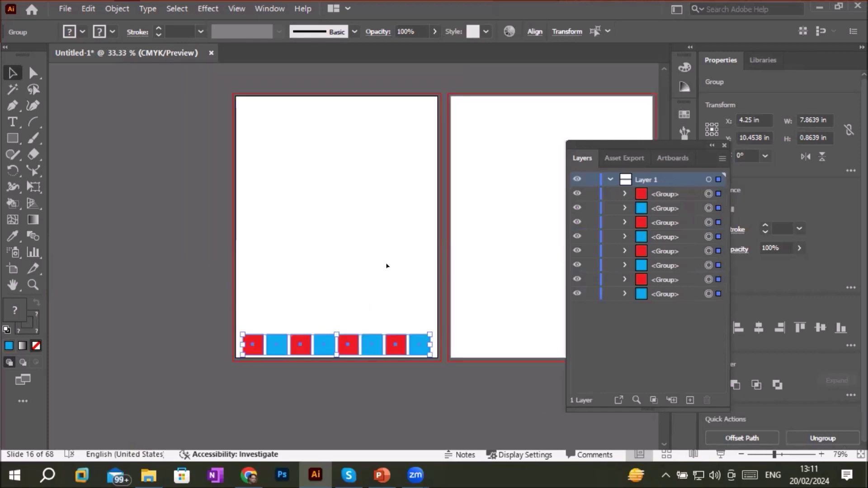
click(215, 10)
mouse_move(304, 188)
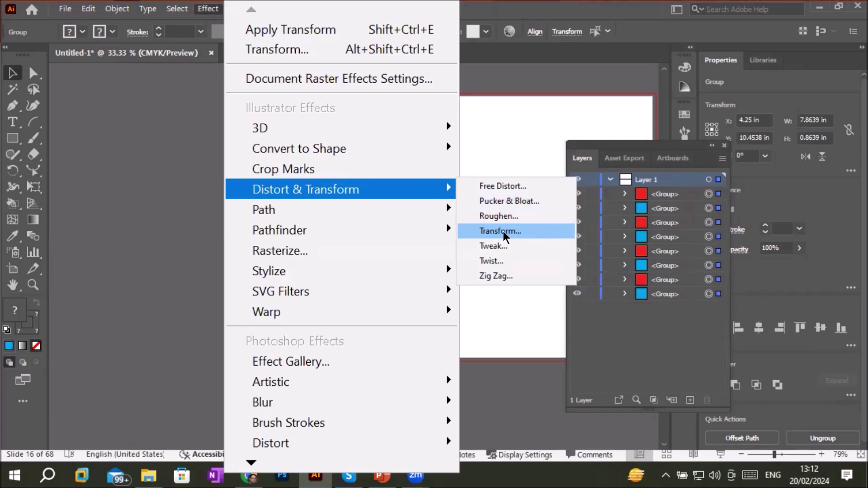
click(502, 231)
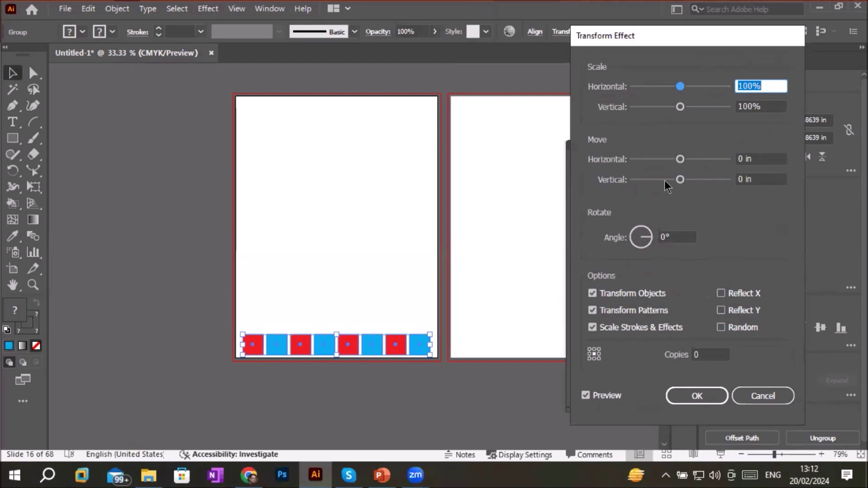
click(763, 178)
key(Up)
key(Up)
key(Up)
key(Up)
key(Up)
key(Up)
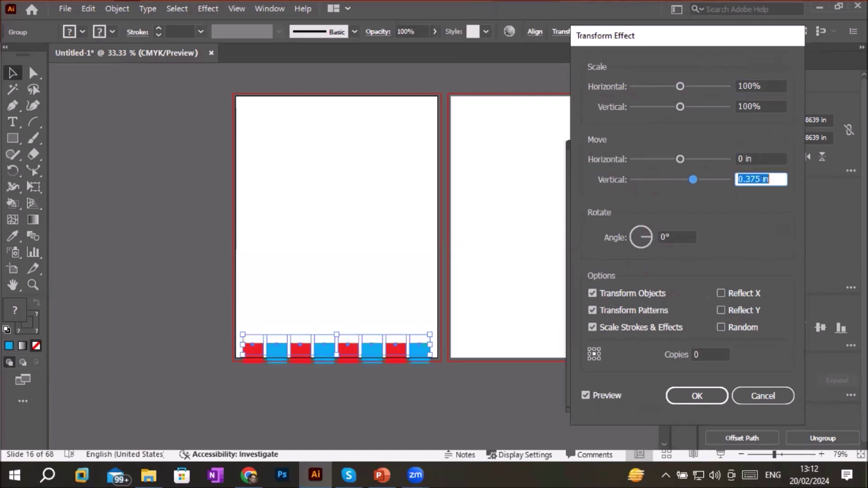
key(Down)
key(Down)
key(Down)
key(Down)
key(Down)
key(Down)
key(Down)
key(Down)
key(Down)
key(Down)
key(Down)
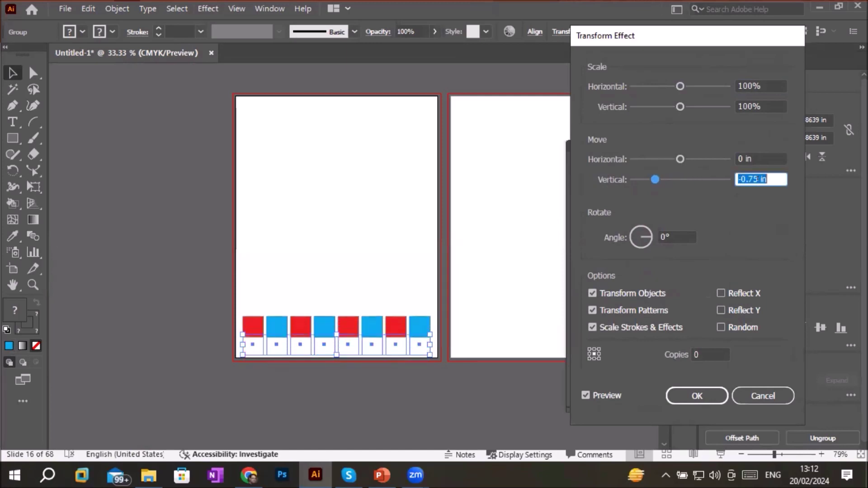
key(Down)
key(Down)
key(Down)
key(Down)
key(Down)
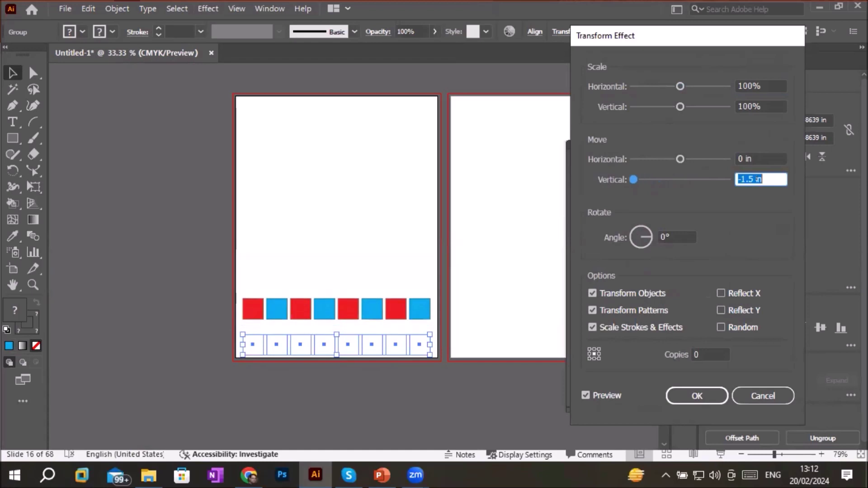
key(Up)
key(Up)
key(Up)
key(Up)
key(Up)
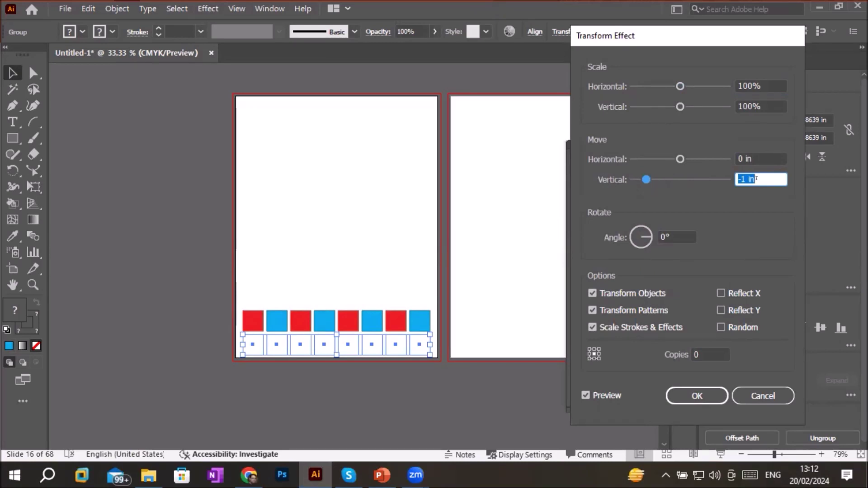
Step: Set the rotation angle of the Transform effect to 21°
click(687, 231)
key(Up)
key(Up)
key(Up)
key(Up)
key(Up)
key(Up)
key(Up)
key(Up)
key(Up)
key(Up)
key(Up)
key(Up)
key(Up)
key(Up)
key(Up)
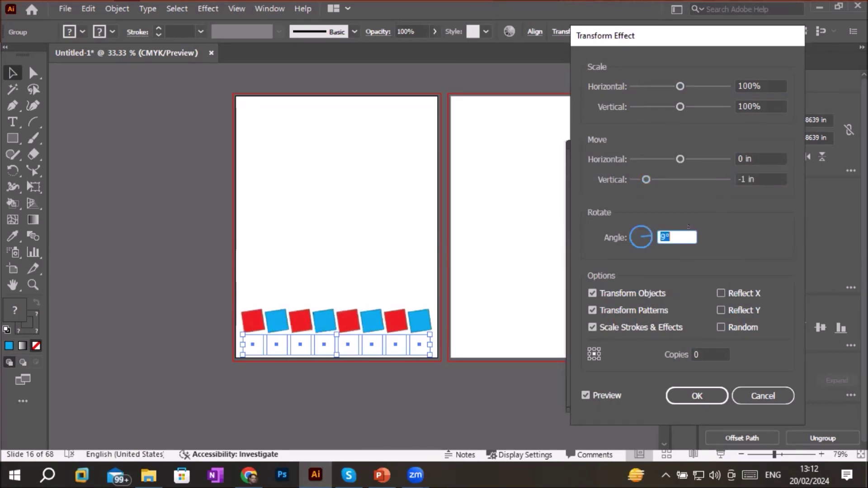
key(Up)
key(Up)
key(Up)
key(Up)
key(Up)
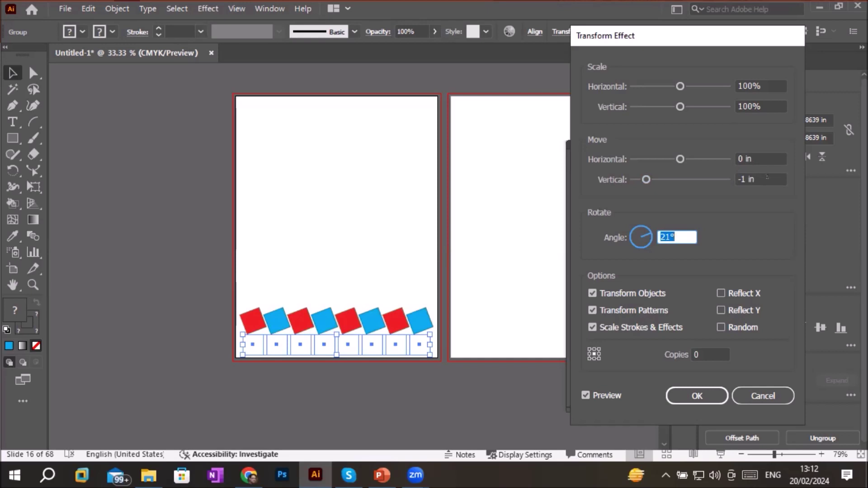
Step: Set the vertical move of the Transform effect to -1.375 in
click(767, 176)
key(Down)
key(Down)
key(Down)
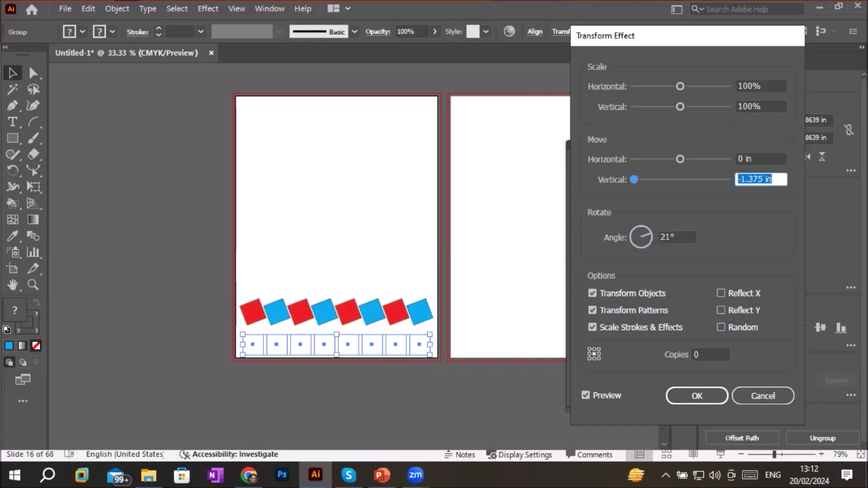
Step: Increase the rotation angle of the Transform effect to 44° so the squares turn into diamonds
click(687, 236)
key(Up)
key(Up)
key(Up)
key(Up)
key(Up)
key(Up)
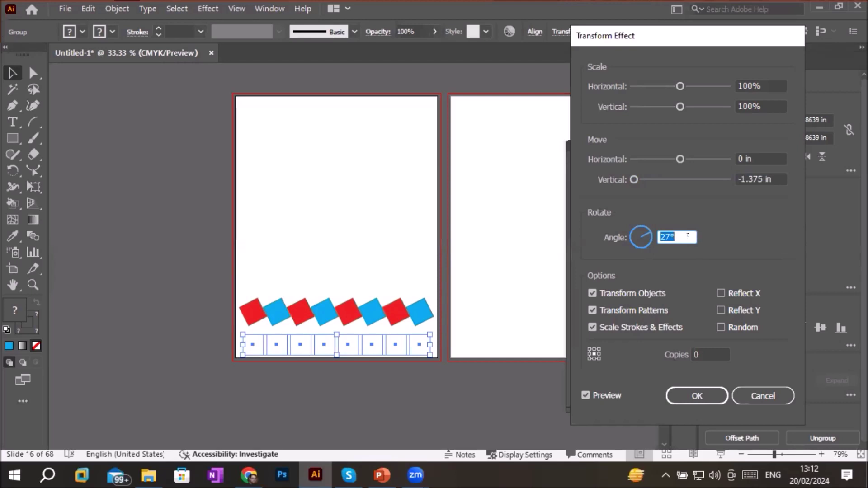
key(Up)
key(Up)
key(Up)
key(Up)
key(Up)
key(Up)
key(Up)
key(Up)
key(Up)
key(Up)
key(Up)
key(Up)
key(Up)
key(Up)
key(Up)
key(Up)
key(Up)
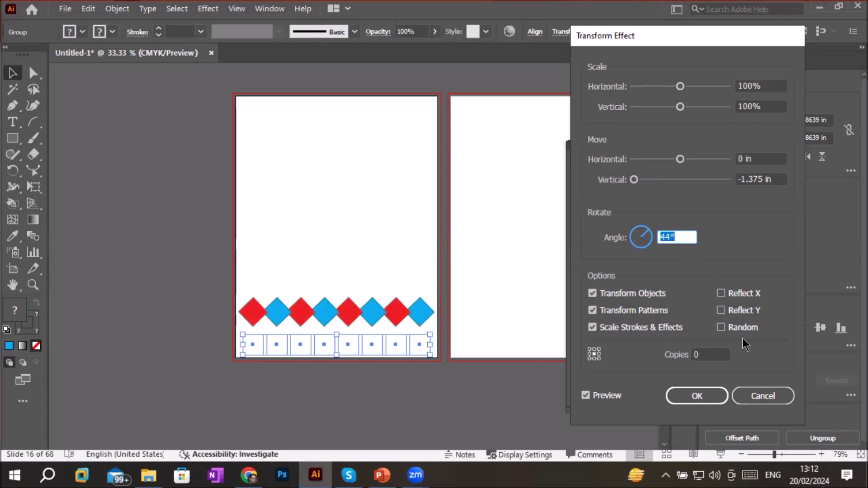
Step: Try different copy counts for the Transform effect and settle on 1 copy
click(713, 351)
key(Up)
key(Up)
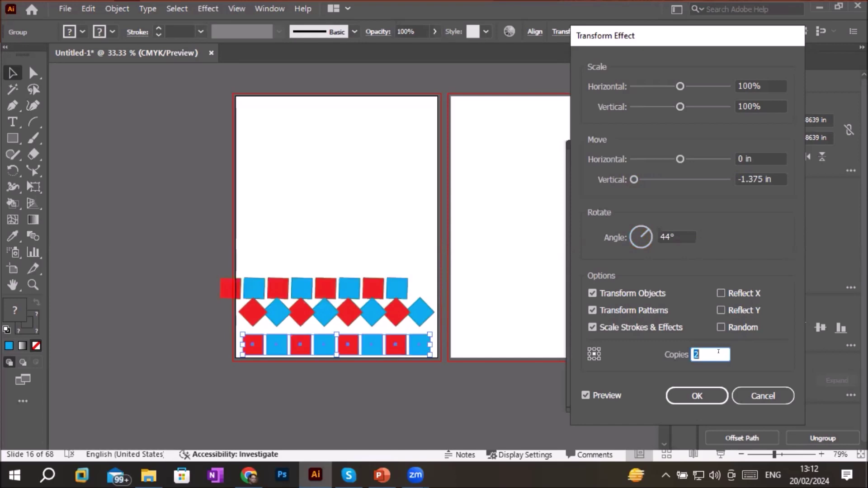
key(Up)
key(Down)
key(Down)
key(Up)
key(Down)
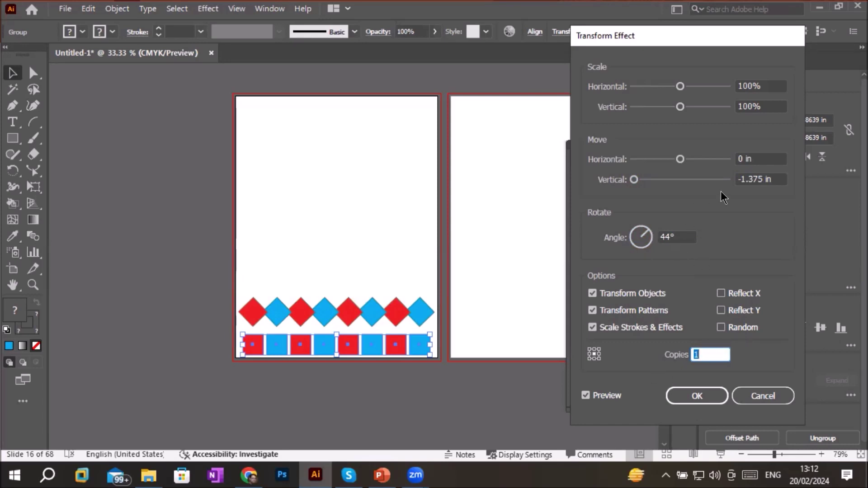
Step: Set the rotation angle of the Transform effect back to 0°
click(681, 233)
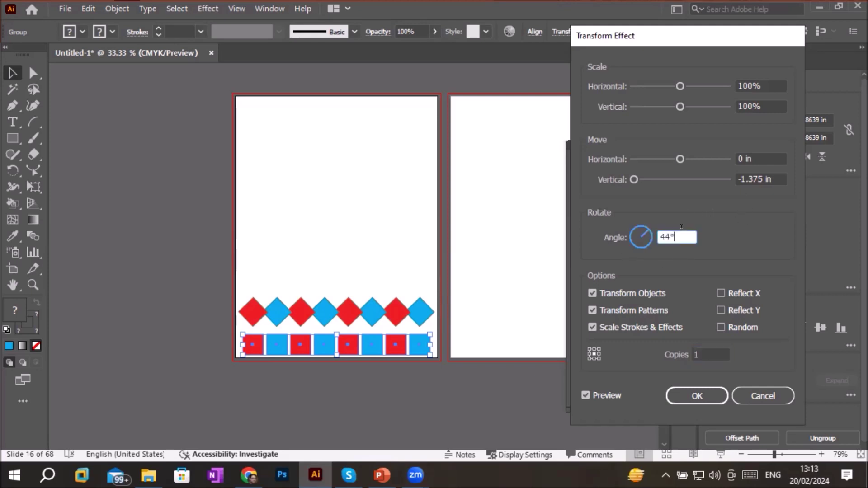
key(Down)
key(Down)
key(Down)
key(Down)
key(Down)
key(Down)
key(Down)
key(Down)
key(Down)
key(Down)
key(Down)
key(Down)
key(Down)
key(Down)
key(Down)
key(Down)
key(Down)
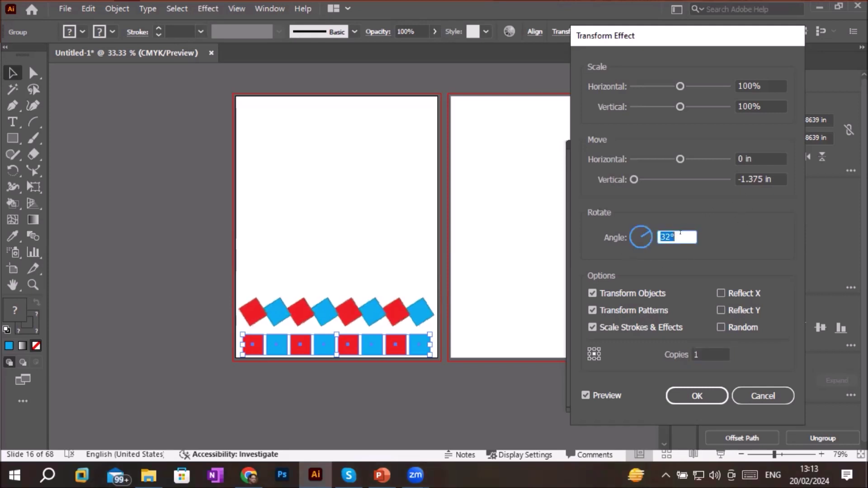
key(Down)
key(Down)
key(Down)
key(Down)
key(Down)
key(Down)
key(Down)
key(Down)
key(Down)
key(Down)
key(Down)
key(Down)
key(Down)
key(Down)
key(Down)
key(Down)
key(Down)
key(Down)
key(Down)
key(Down)
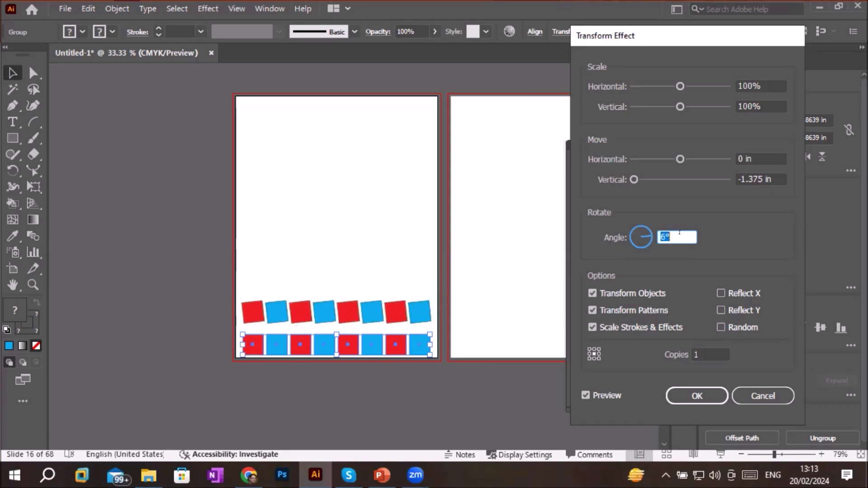
key(Up)
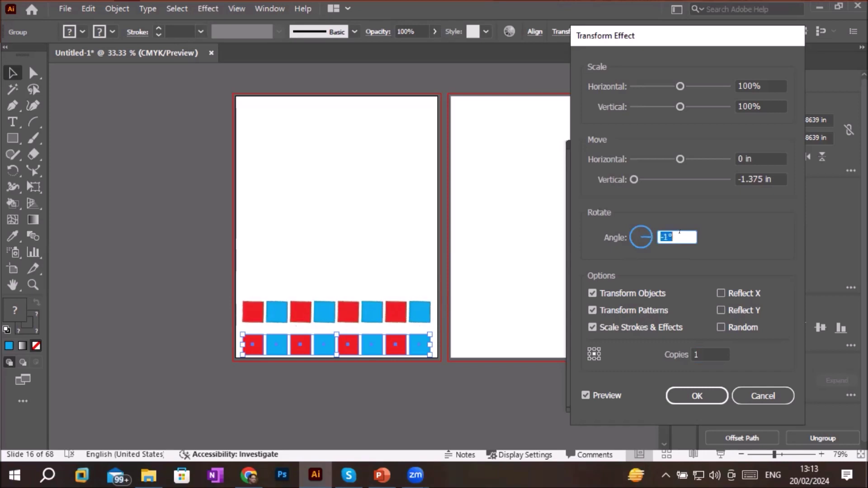
key(Up)
Step: Set the Transform effect to 7 copies and apply it to fill the first artboard with rows of squares
click(710, 353)
key(Up)
key(Up)
key(Up)
key(Up)
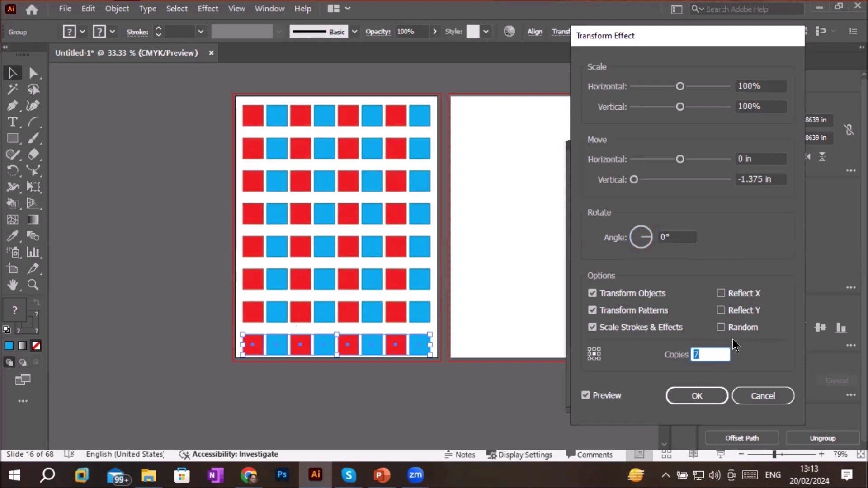
click(696, 392)
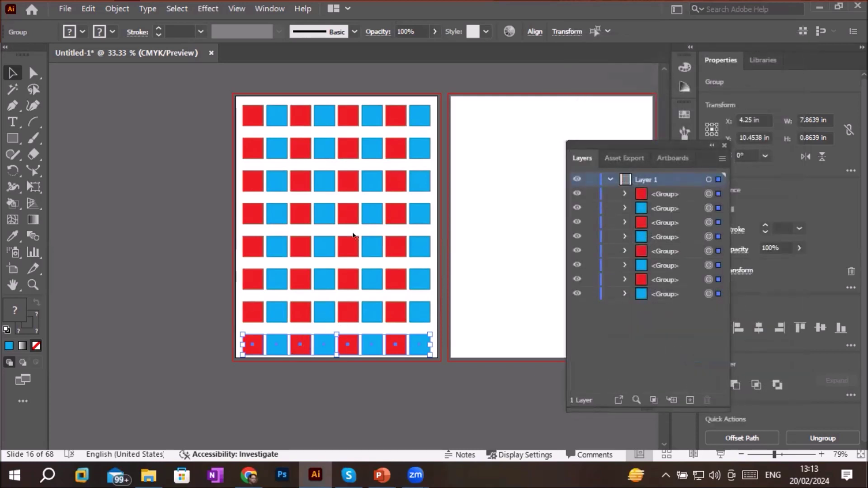
Step: Expand the appearance of the bottom row of squares, then deselect the artwork
click(348, 345)
click(116, 9)
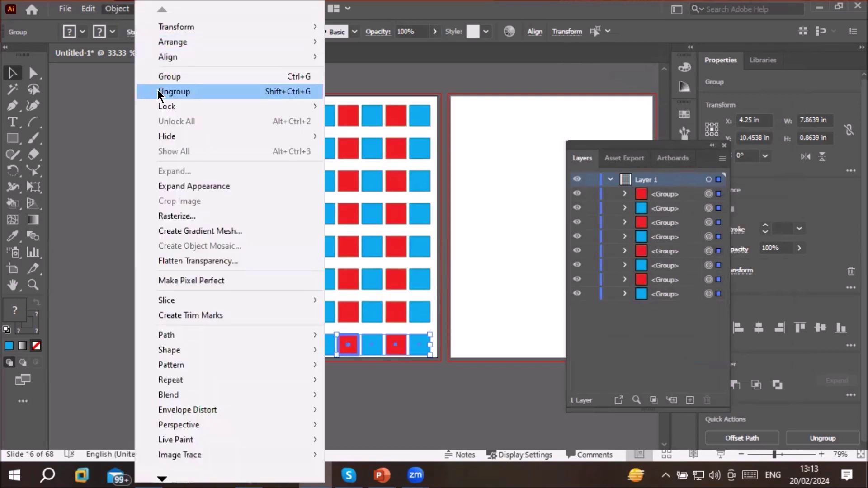
click(229, 186)
click(167, 236)
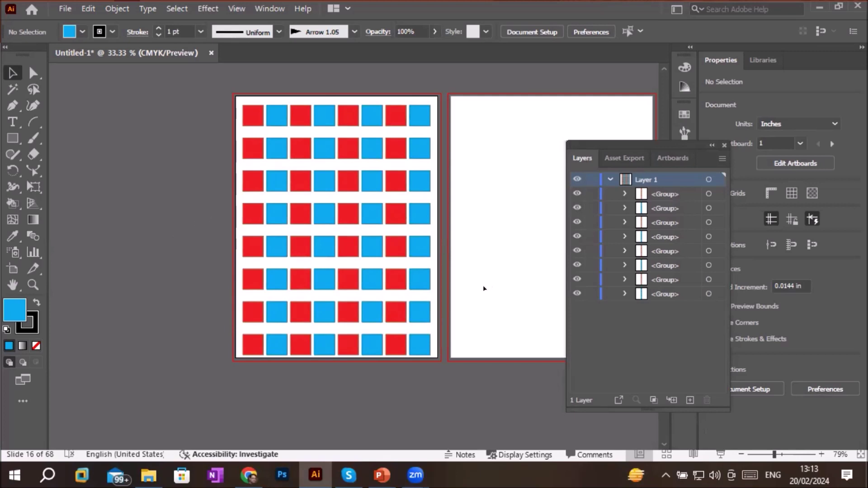
Step: Draw a horizontal line about 3.81 in long on the second artboard and set its stroke to 5 pt
drag(483, 288, 248, 302)
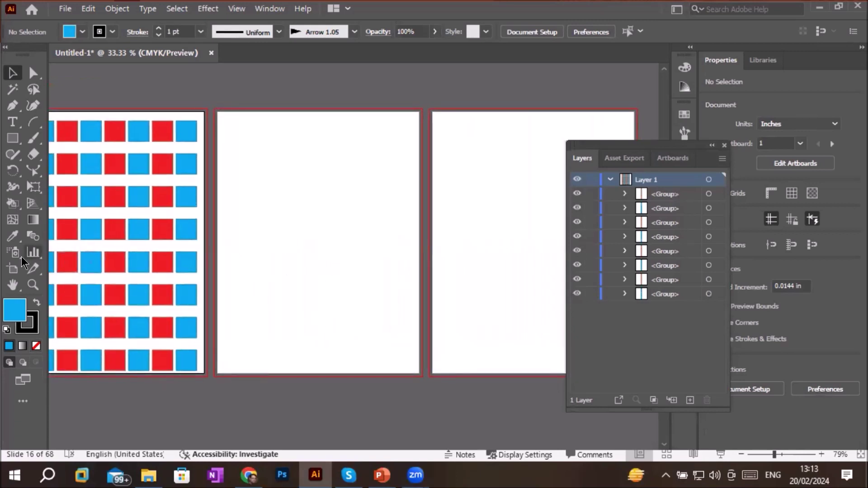
click(28, 129)
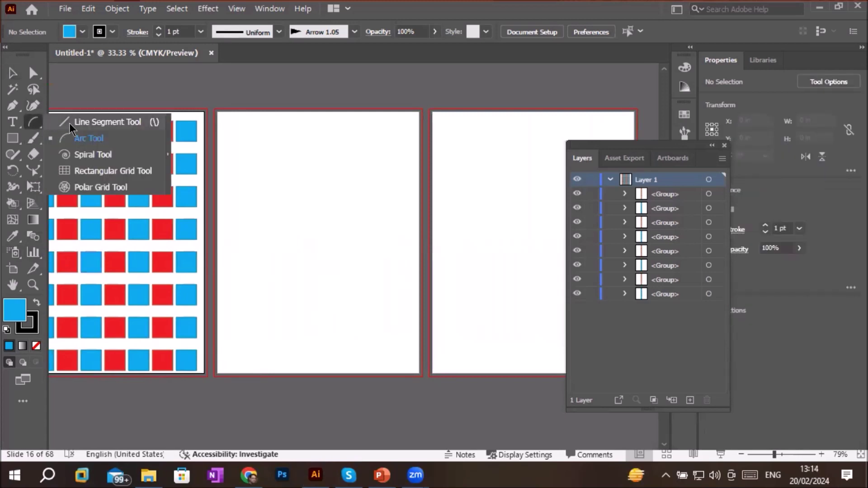
click(75, 126)
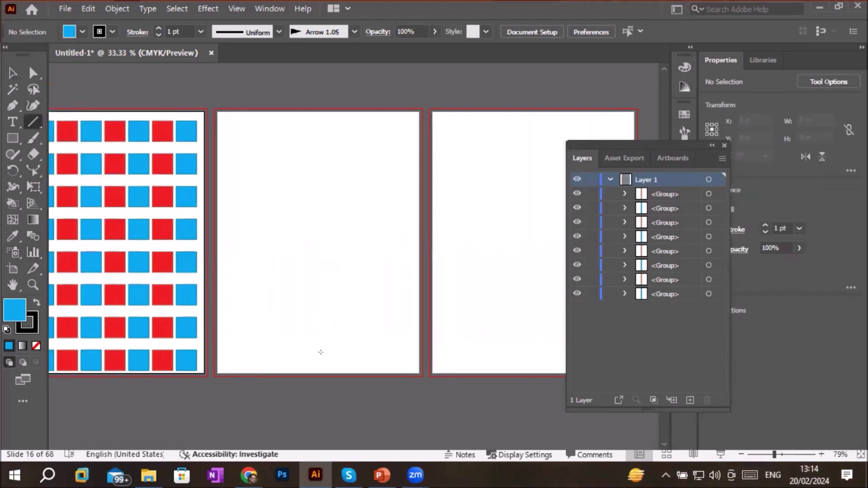
drag(318, 326, 409, 327)
click(157, 28)
click(158, 28)
click(158, 28)
click(158, 28)
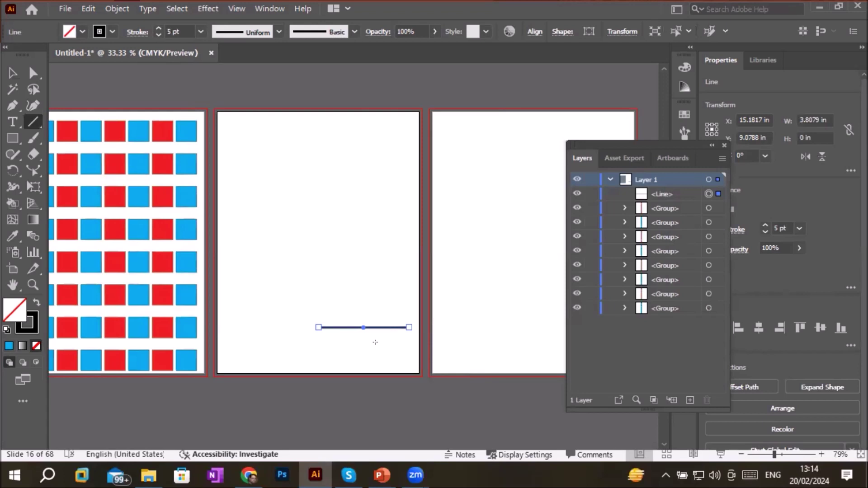
Step: Apply the triangular variable width profile to the line so it tapers from its left end to its right end
scroll(339, 350, up, 2)
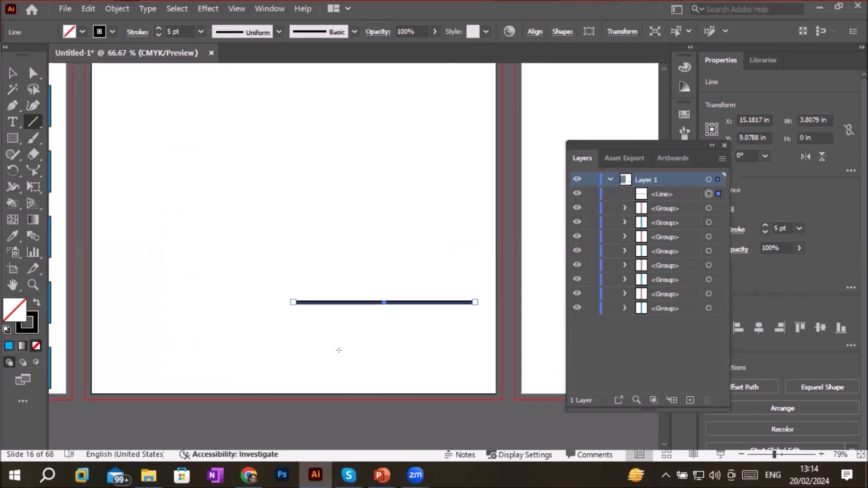
click(280, 34)
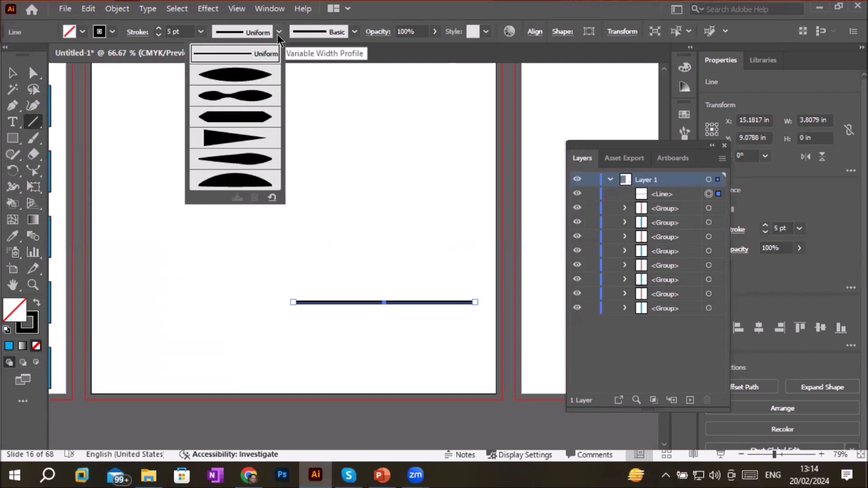
click(251, 138)
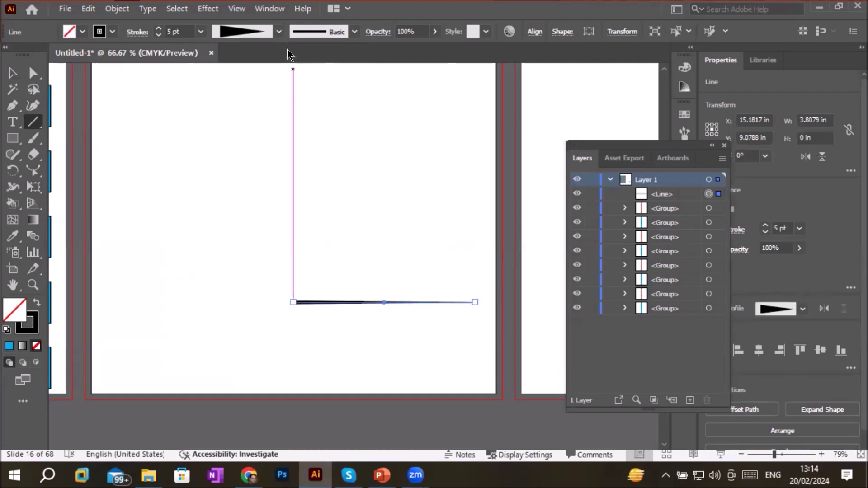
click(277, 33)
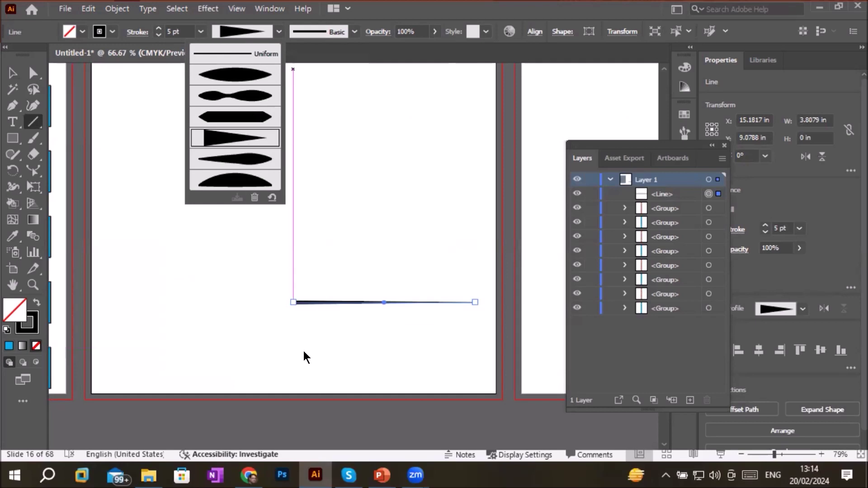
click(296, 308)
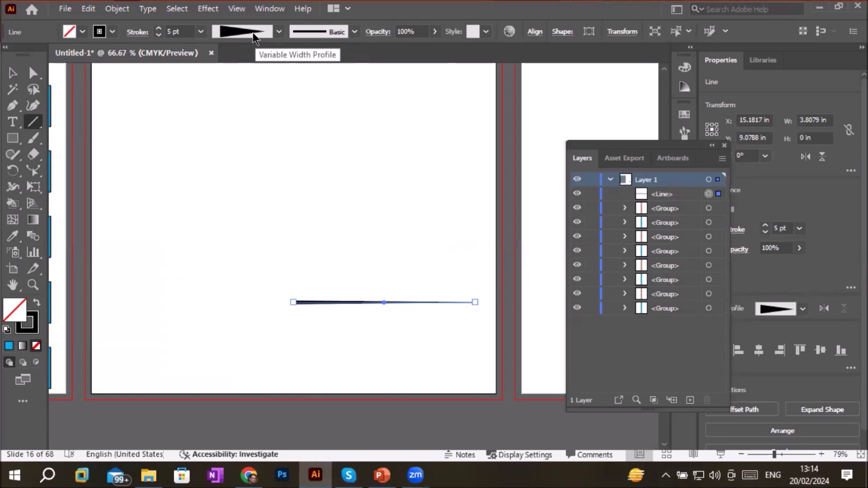
Step: Start the Transform effect on the tapered line, with its dialog placed beside the second artboard
click(202, 8)
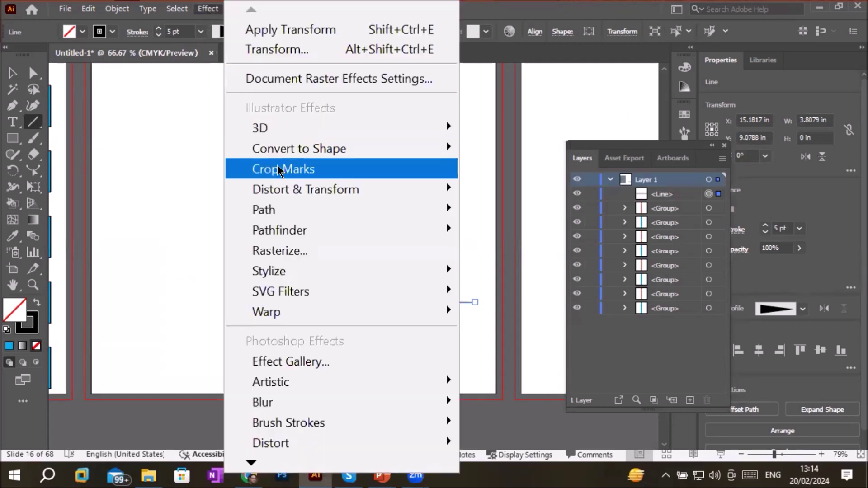
mouse_move(289, 188)
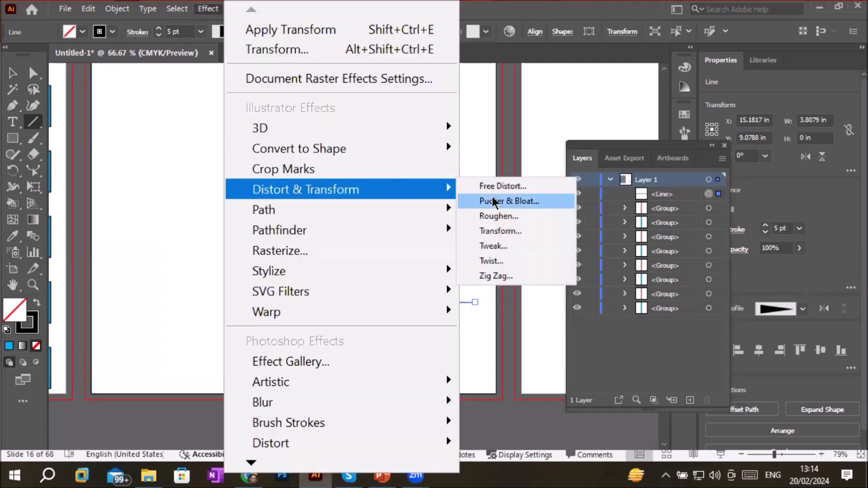
click(505, 230)
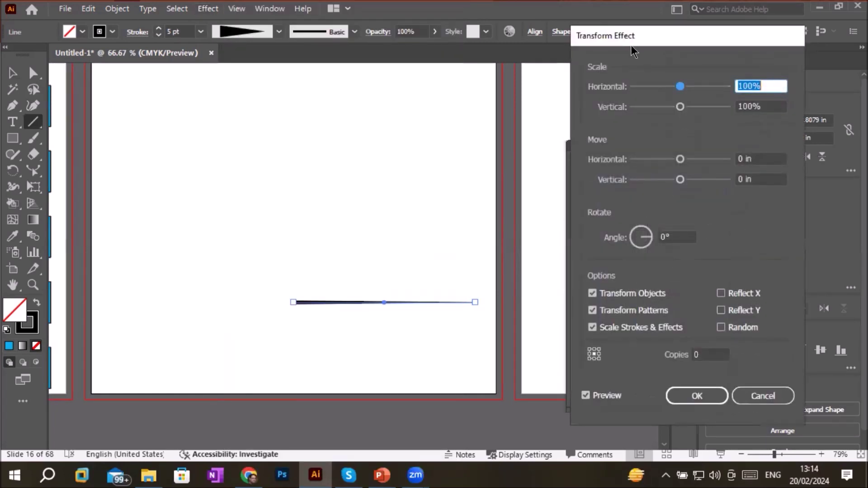
drag(630, 45, 564, 81)
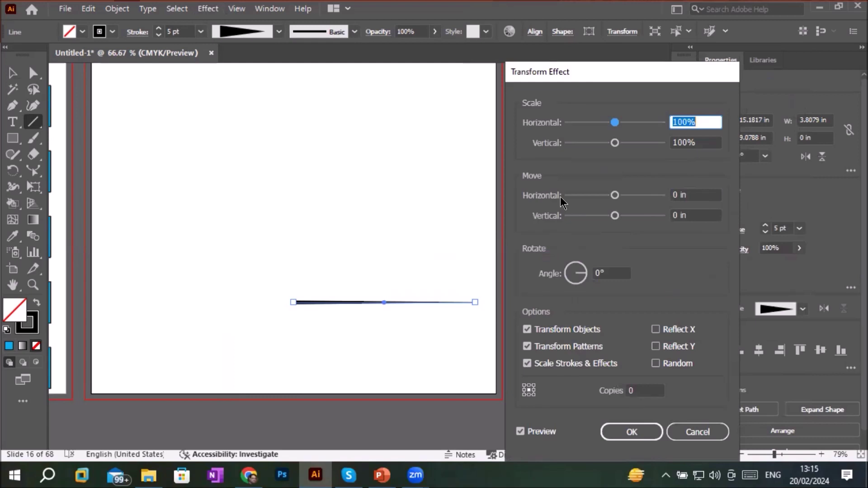
Step: Try a 15° rotation angle about the tapered line's center in the Transform effect
click(610, 267)
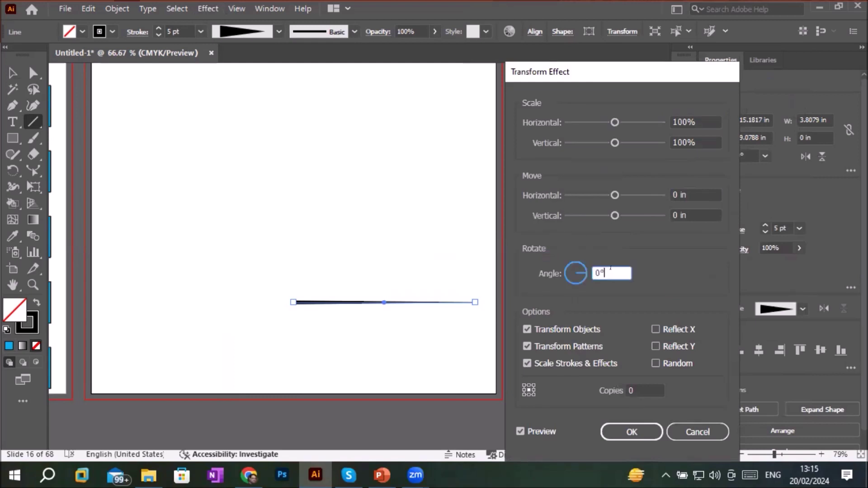
key(Up)
key(Up)
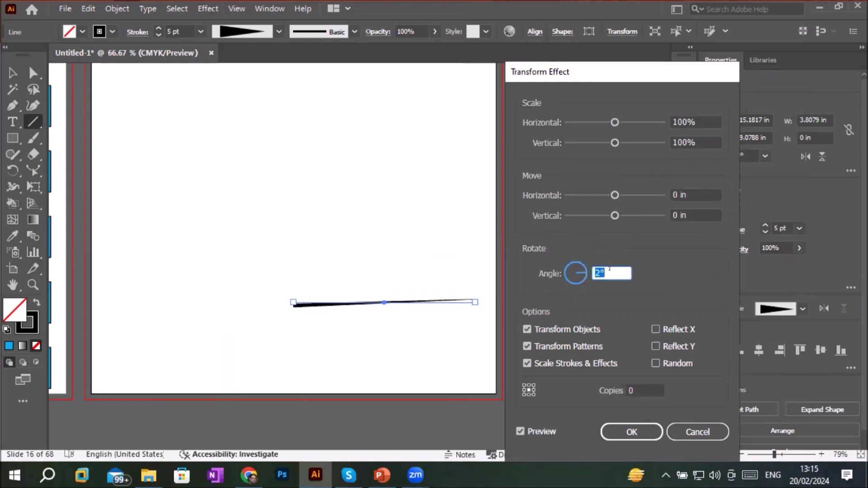
key(Up)
key(Down)
key(Down)
key(Down)
key(Up)
key(Up)
key(Up)
key(Up)
key(Up)
key(Up)
key(Up)
key(Up)
key(Up)
key(Up)
key(Up)
key(Up)
key(Up)
key(Up)
key(Up)
key(Up)
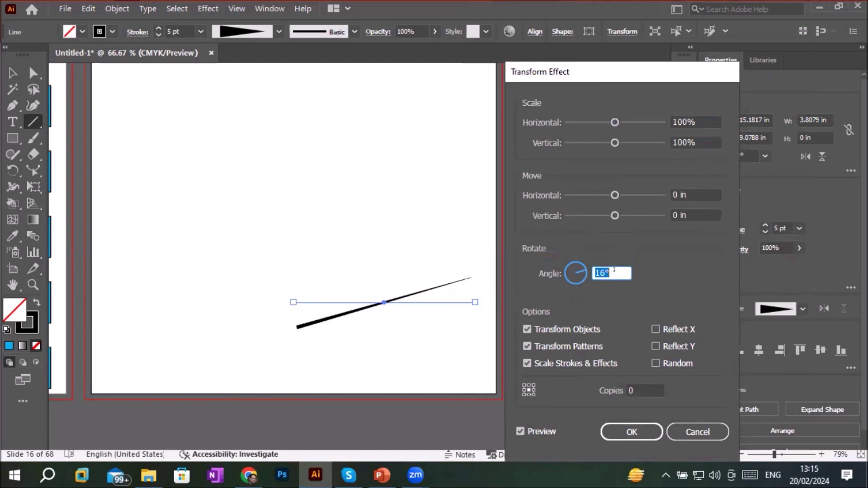
key(Down)
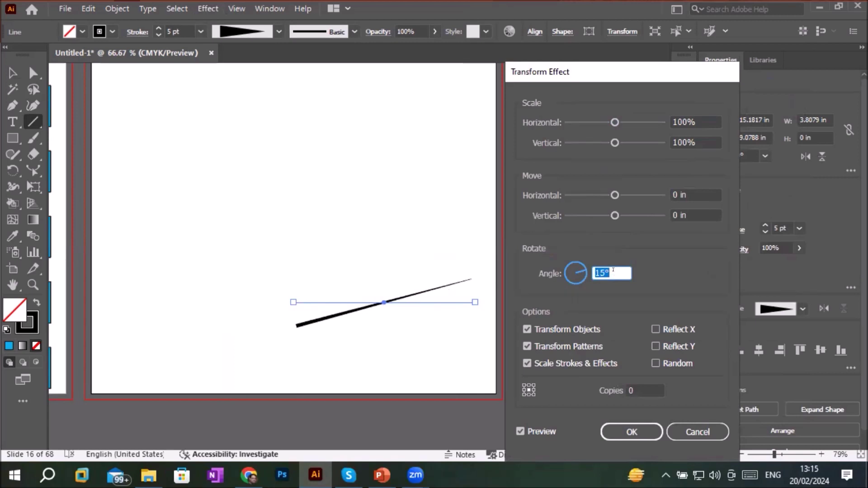
Step: Try 12 copies in the Transform effect to form a circle of lines around the center
click(641, 389)
key(Up)
key(Up)
key(Up)
key(Up)
key(Up)
key(Up)
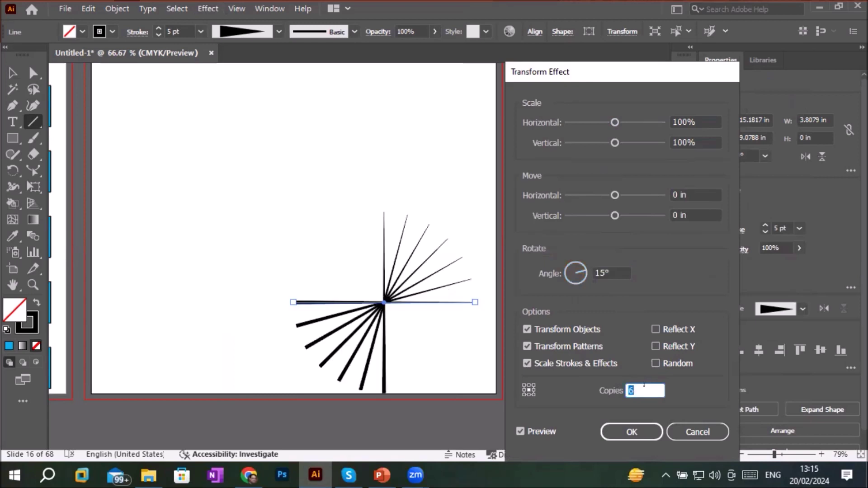
key(Up)
key(Up)
key(Up)
key(Up)
key(Up)
key(Up)
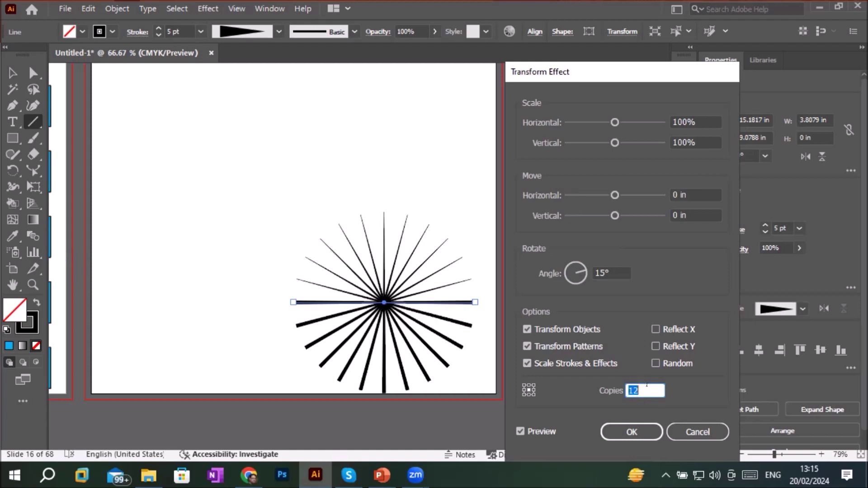
Step: Reset the Transform effect's copies to 0 and its rotation angle to 0°
key(Down)
key(Down)
key(Down)
key(Down)
key(Down)
key(Down)
key(Down)
key(Down)
key(Down)
key(Down)
key(Down)
key(Down)
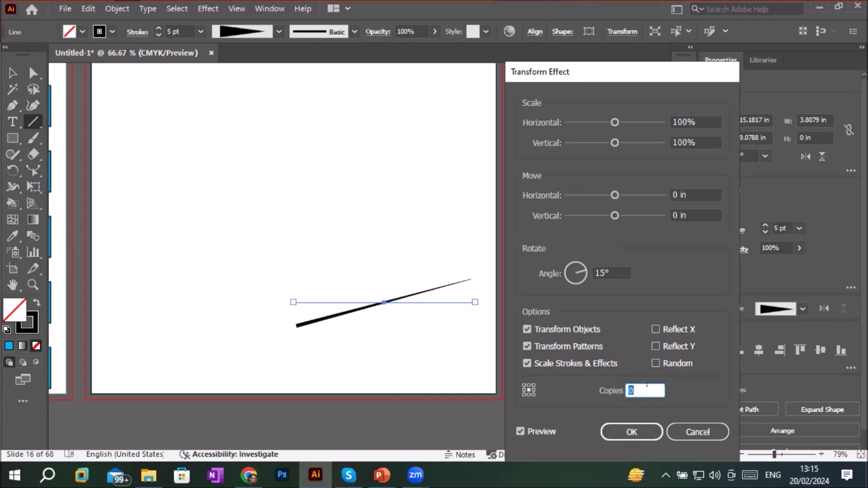
click(620, 271)
key(Down)
key(Down)
key(Down)
key(Down)
key(Down)
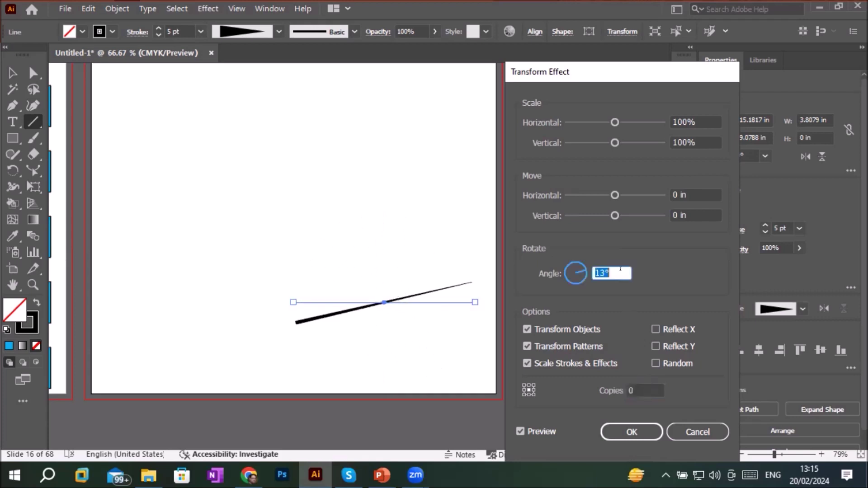
key(Down)
key(Down)
key(Down)
key(Down)
key(Down)
key(Down)
key(Down)
key(Down)
key(Down)
key(Down)
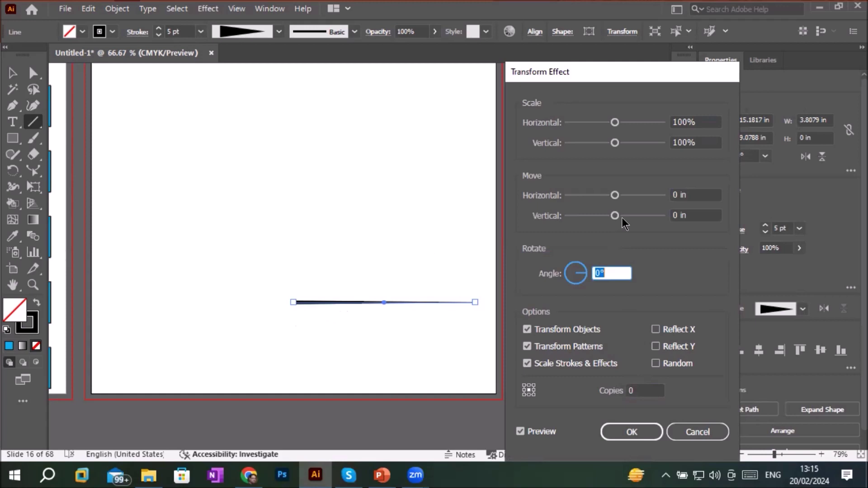
Step: Set the Transform effect's reference point to the line's left end and the rotation angle to 10°
click(524, 390)
click(613, 270)
key(Up)
key(Up)
key(Up)
key(Up)
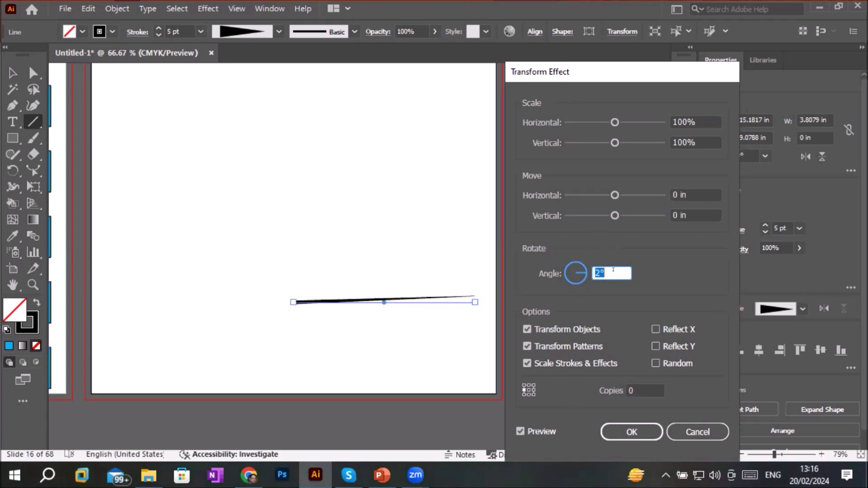
key(Up)
key(Up)
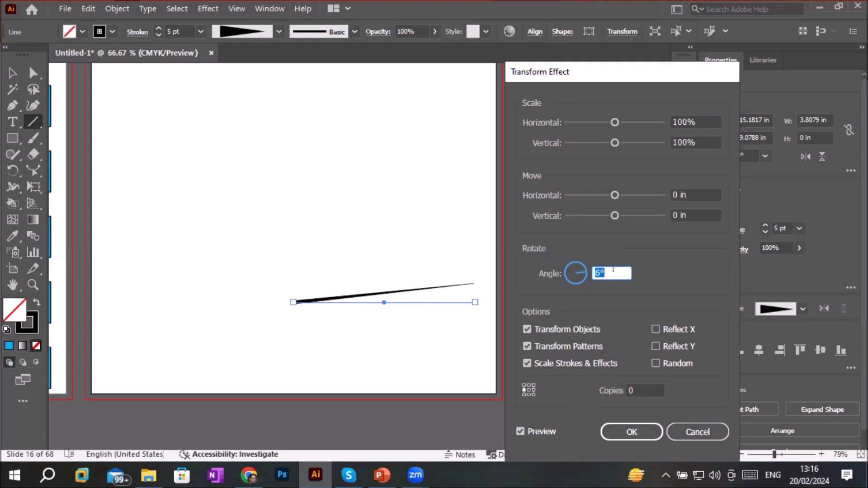
key(Up)
key(Up)
key(Up)
key(Up)
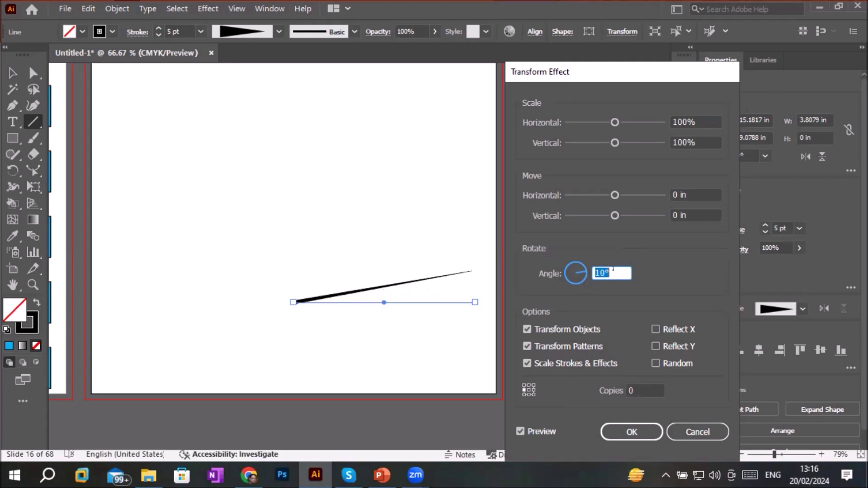
Step: Try increasing the Transform effect's copies to 32 for the tapered line rotated at 10°
click(649, 389)
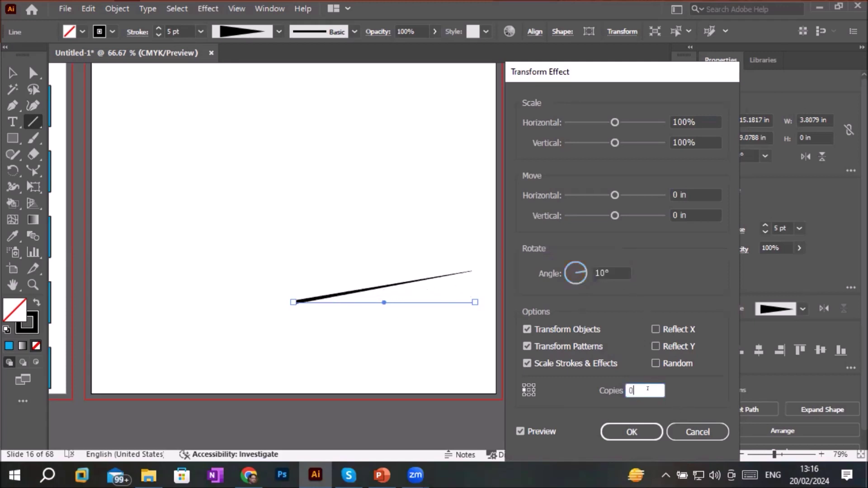
key(Up)
key(Up)
key(Up)
key(Up)
key(Up)
key(Up)
key(Up)
key(Up)
key(Up)
key(Up)
key(Up)
key(Up)
key(Up)
key(Up)
key(Up)
key(Up)
key(Up)
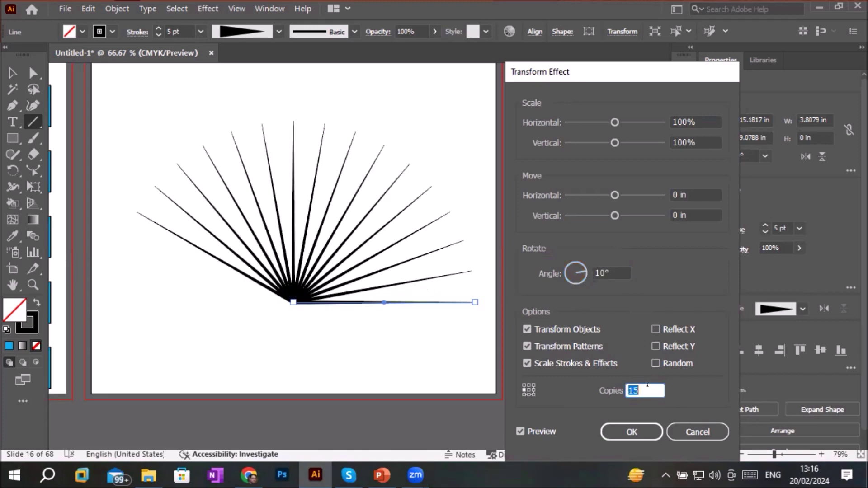
key(Up)
key(Up)
key(Down)
key(Up)
key(Up)
key(Up)
key(Up)
key(Up)
key(Up)
key(Up)
key(Up)
key(Up)
key(Up)
key(Up)
key(Up)
key(Up)
key(Up)
key(Up)
key(Up)
key(Up)
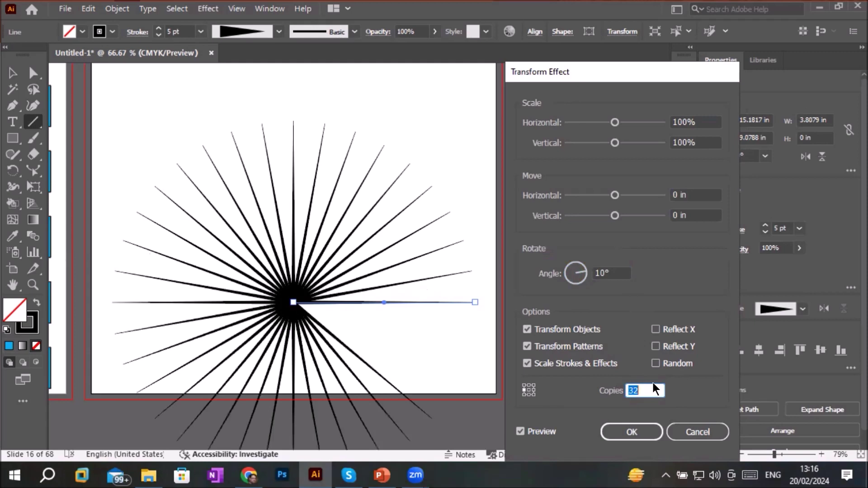
Step: Set the Transform effect's copies to 18 to form a half-circle fan of lines and apply the effect
key(Down)
key(Down)
key(Down)
key(Down)
key(Down)
key(Down)
key(Down)
key(Down)
key(Down)
key(Down)
key(Down)
key(Down)
key(Down)
key(Down)
key(Down)
key(Down)
key(Down)
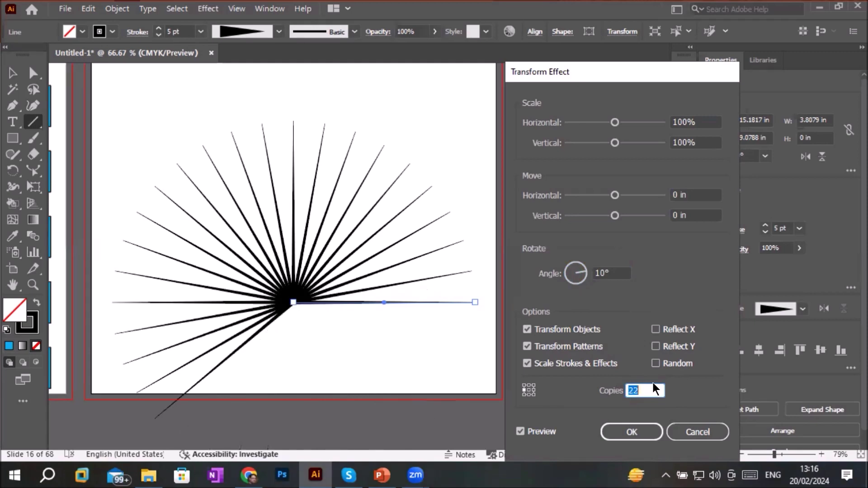
key(Up)
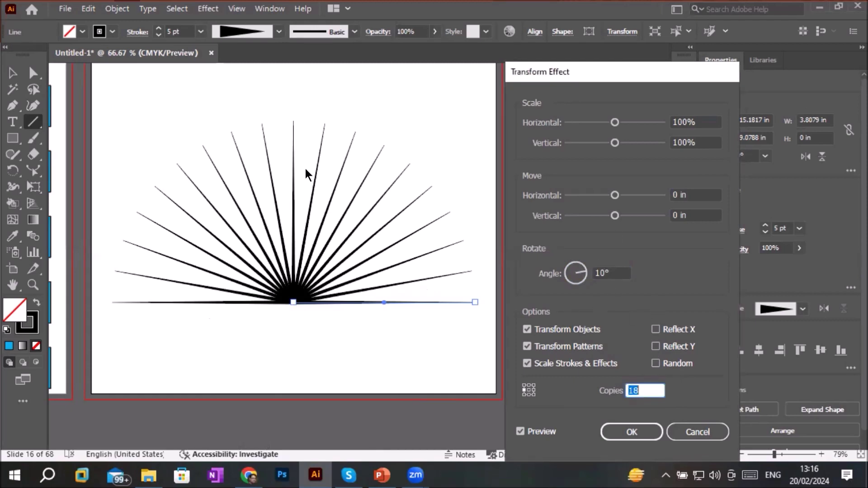
drag(579, 71, 580, 43)
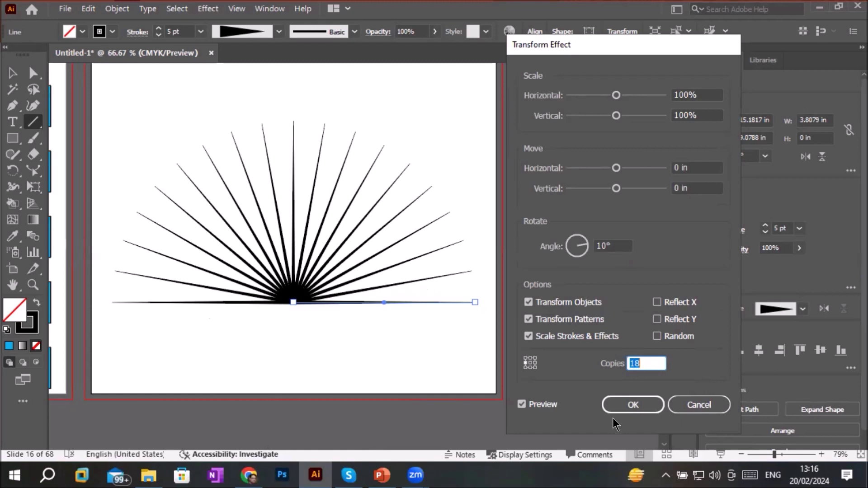
click(622, 404)
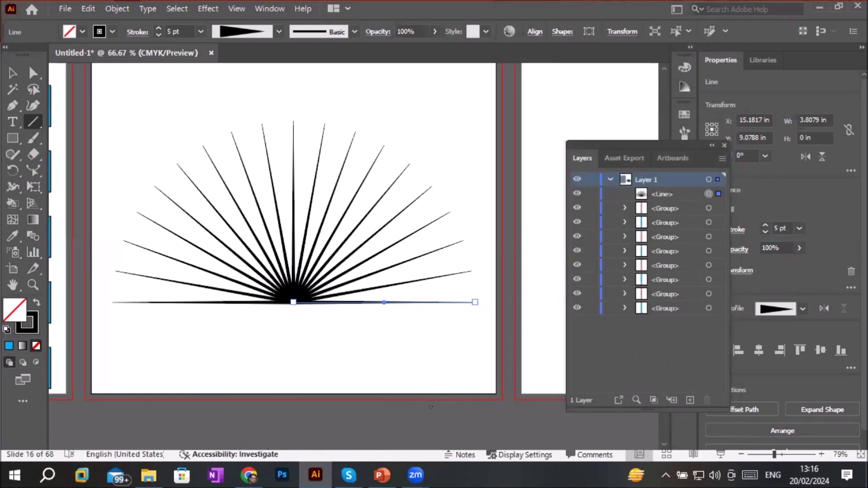
Step: Expand the appearance of the transformed line and deselect it
click(13, 72)
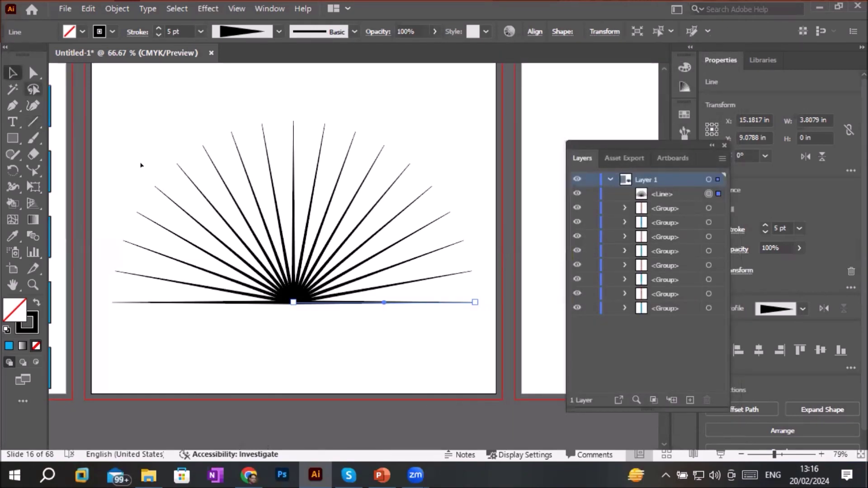
right_click(293, 297)
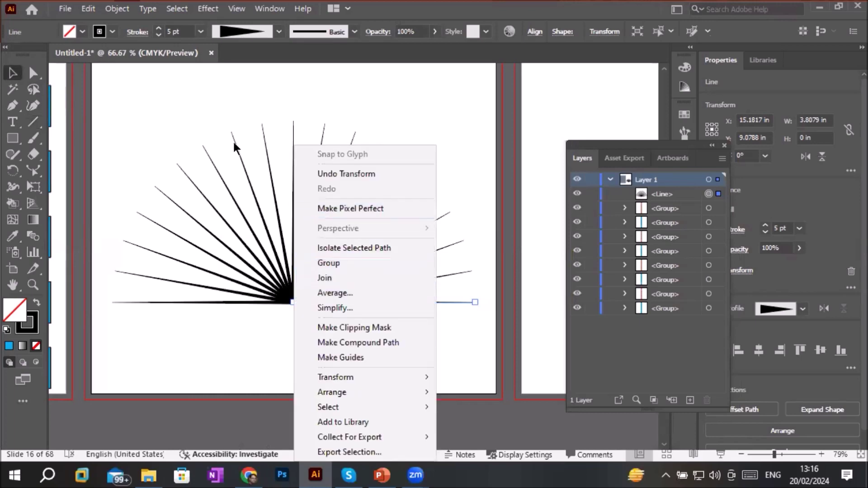
click(110, 9)
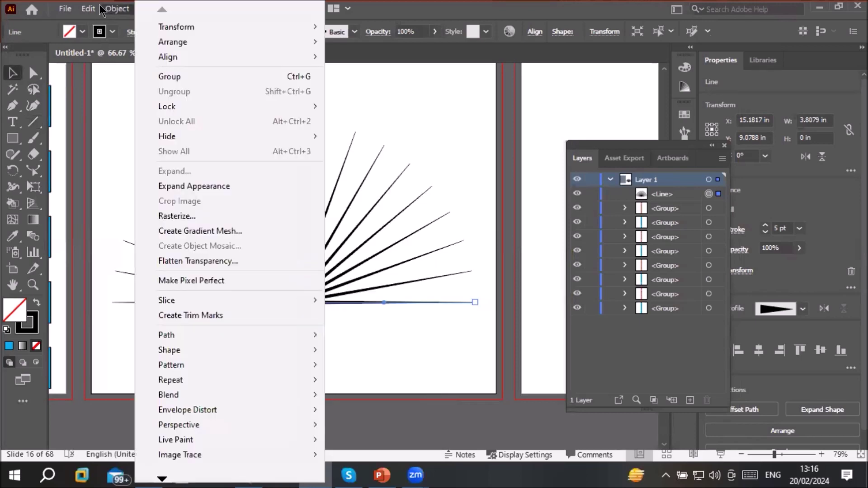
mouse_move(100, 9)
click(211, 185)
click(353, 362)
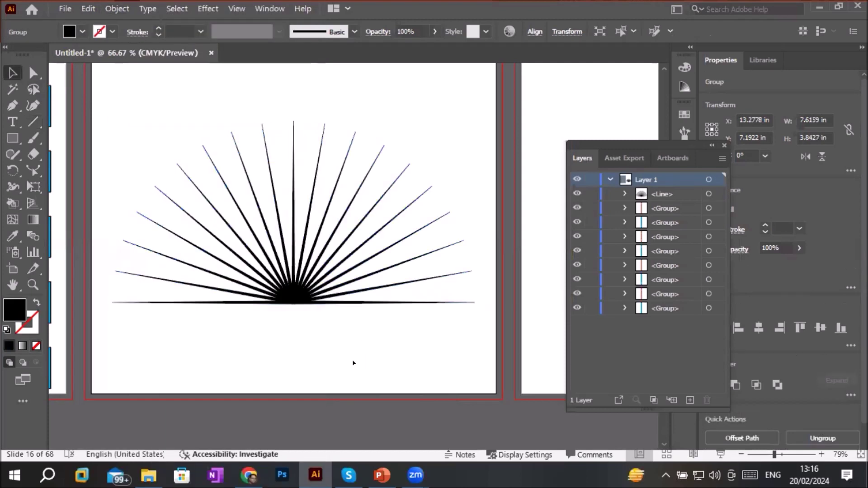
Step: Ungroup the expanded fan into separate rays and deselect them
click(409, 284)
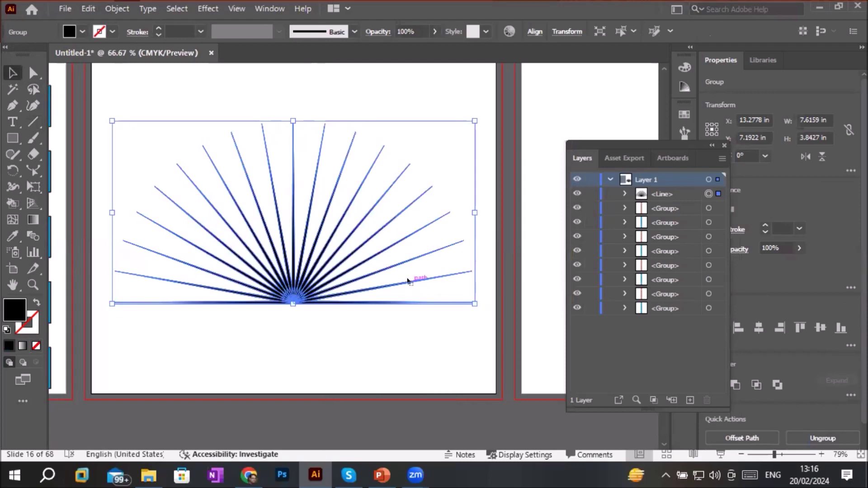
right_click(407, 279)
click(460, 163)
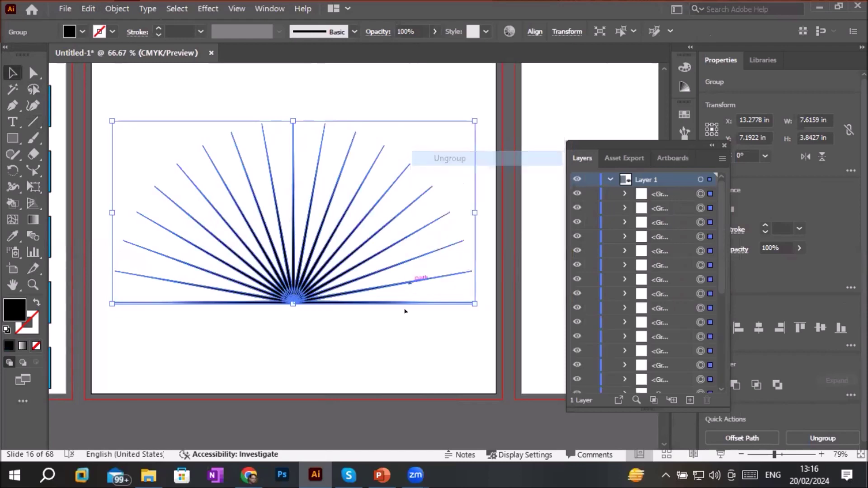
click(403, 312)
Step: Give every second ray, from the lowest slanted one on the fan's right half up to the vertical one, a red fill and red stroke
click(409, 284)
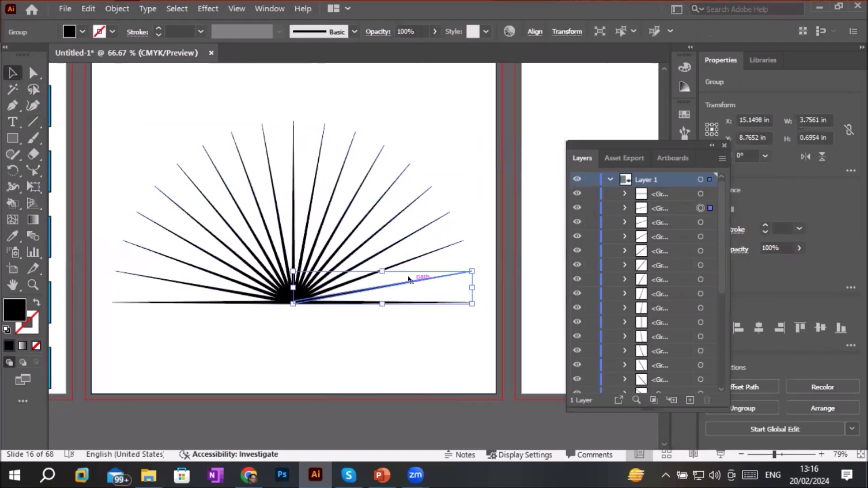
shift+click(397, 243)
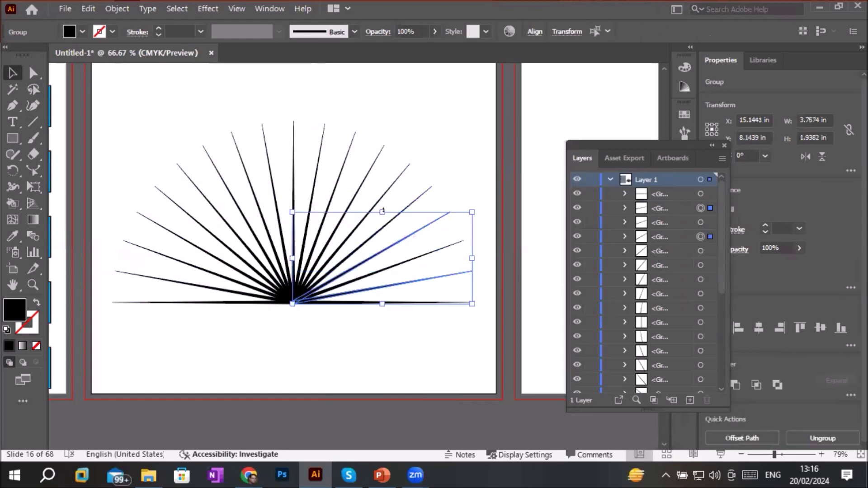
shift+click(388, 190)
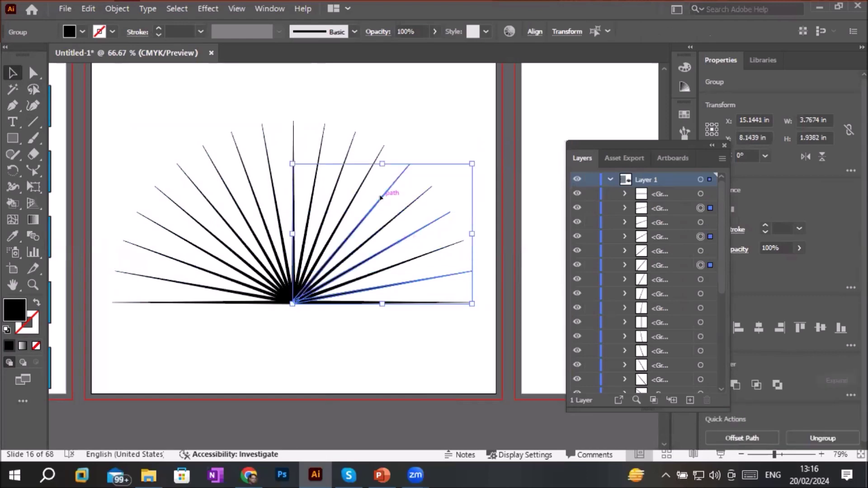
shift+click(352, 140)
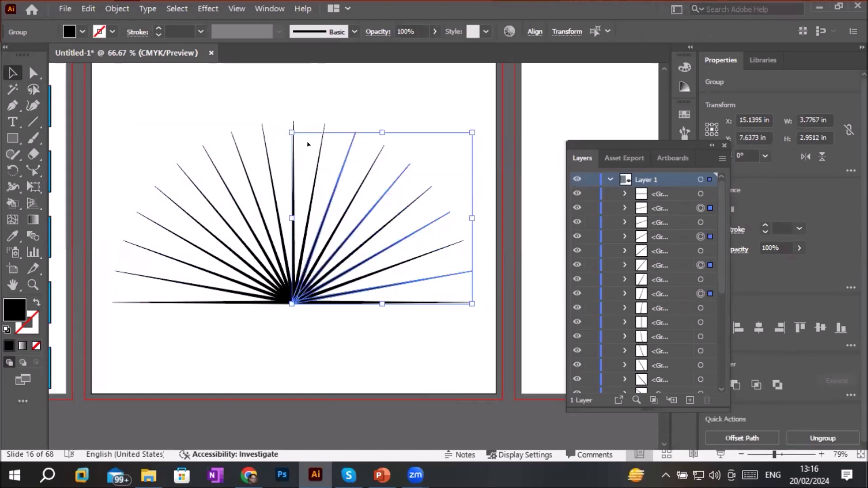
shift+click(290, 122)
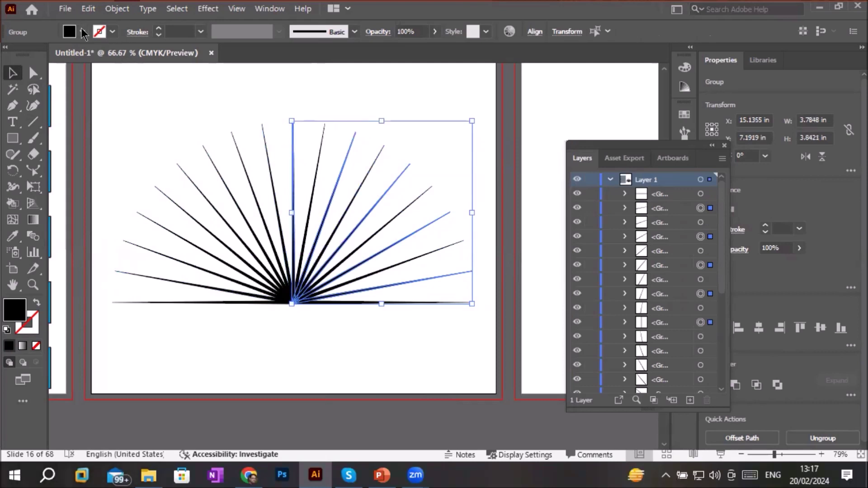
click(83, 32)
click(45, 55)
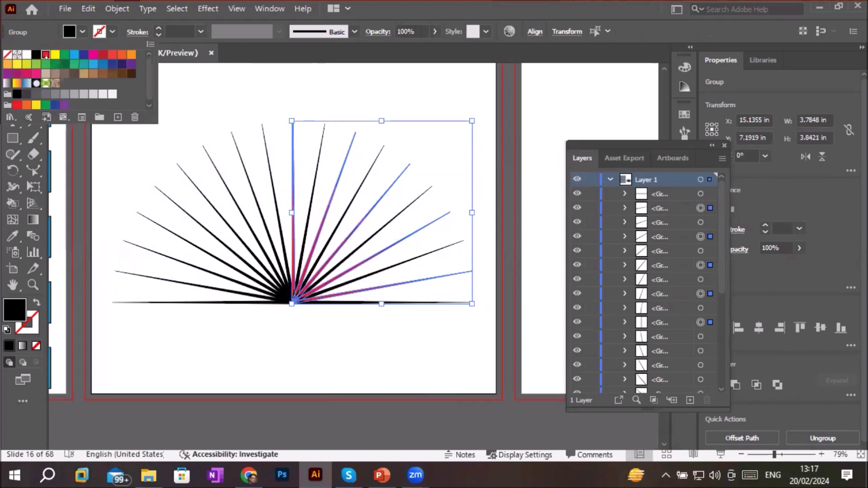
click(111, 33)
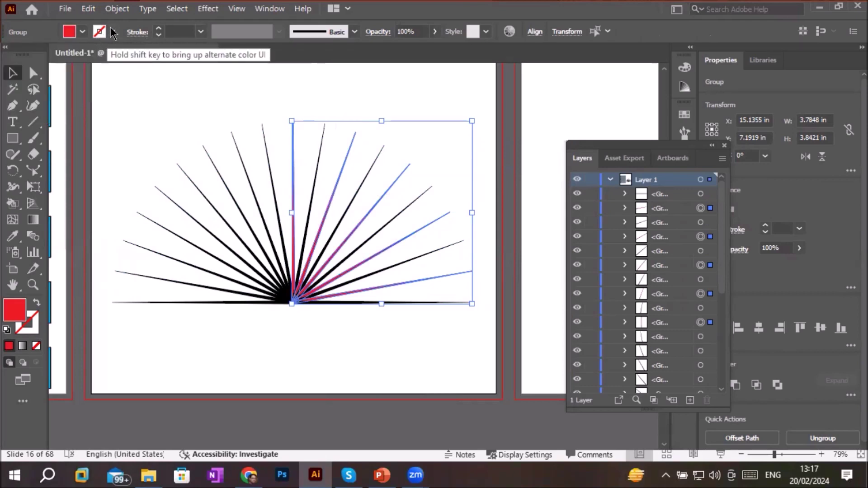
click(111, 33)
click(46, 54)
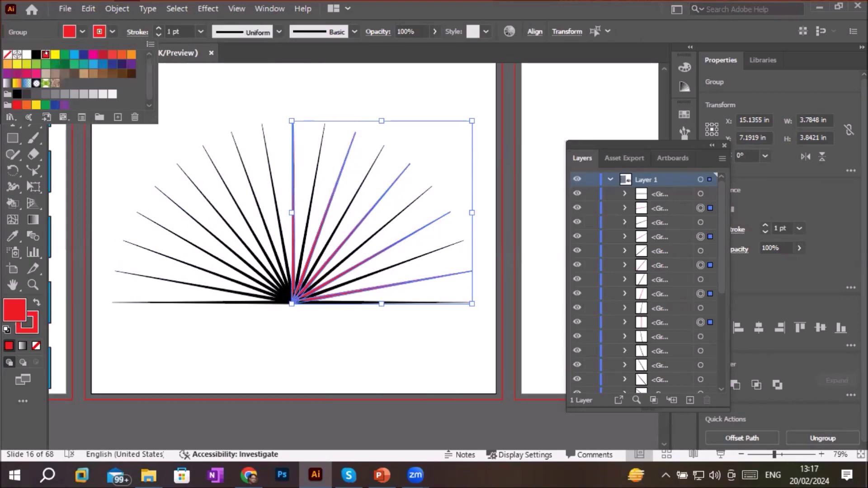
click(195, 366)
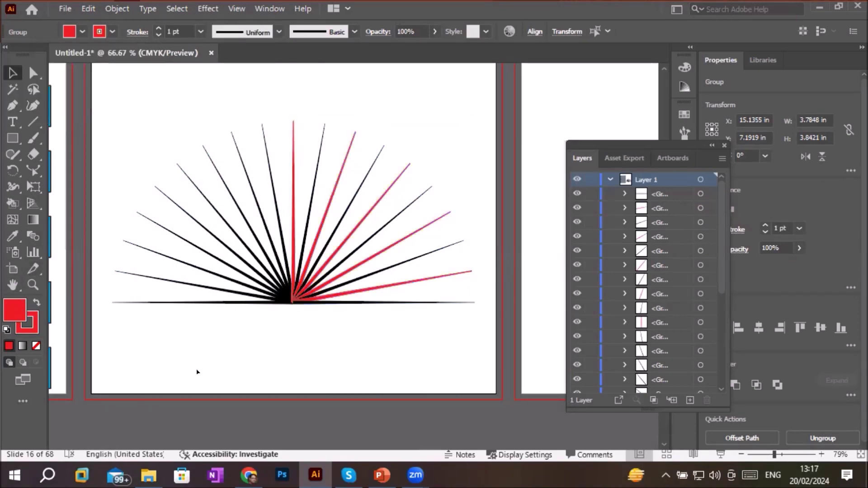
Step: Examine the recolored rays where they meet at the fan's center and bring the empty third artboard into view
scroll(339, 346, up, 2)
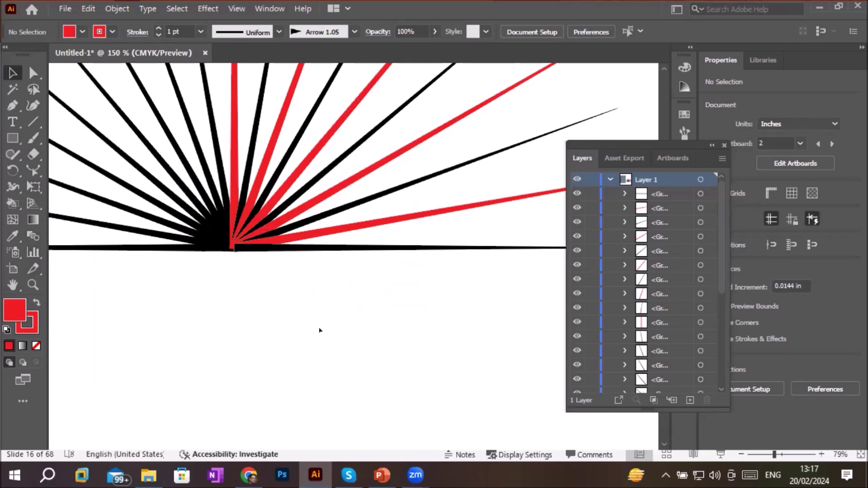
scroll(319, 330, down, 2)
scroll(247, 287, up, 1)
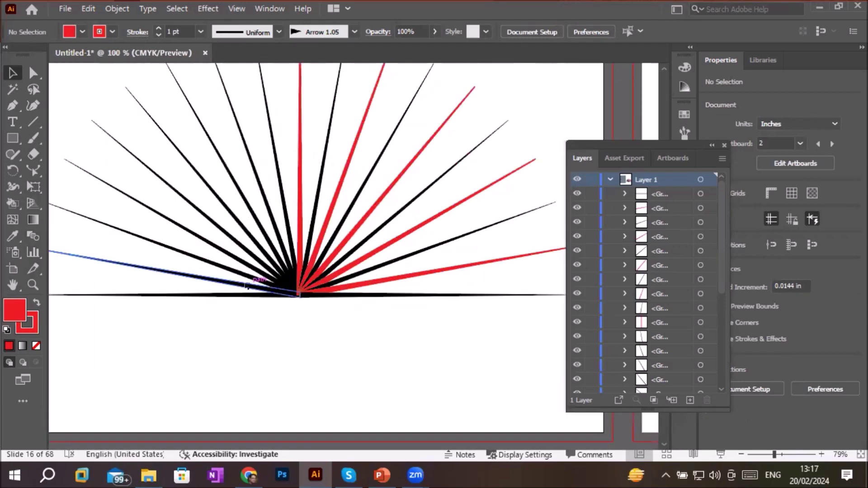
scroll(247, 286, down, 1)
scroll(251, 279, up, 1)
scroll(251, 279, down, 1)
scroll(252, 279, up, 1)
scroll(252, 279, down, 1)
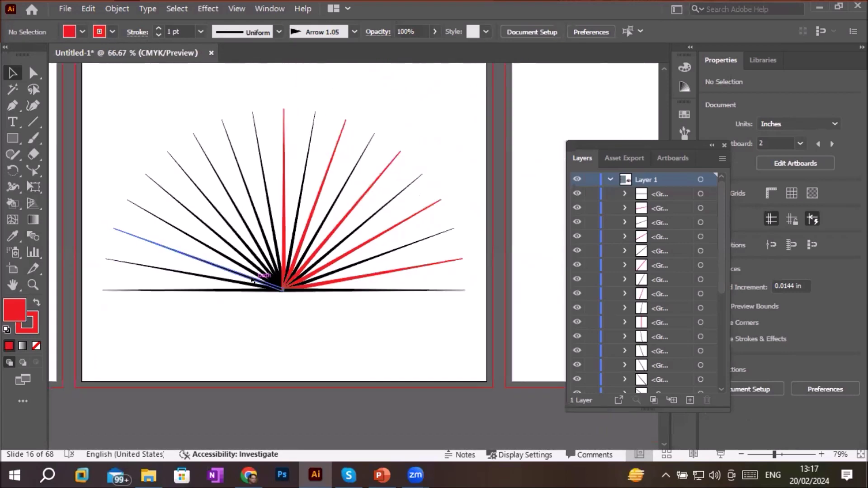
scroll(251, 279, down, 2)
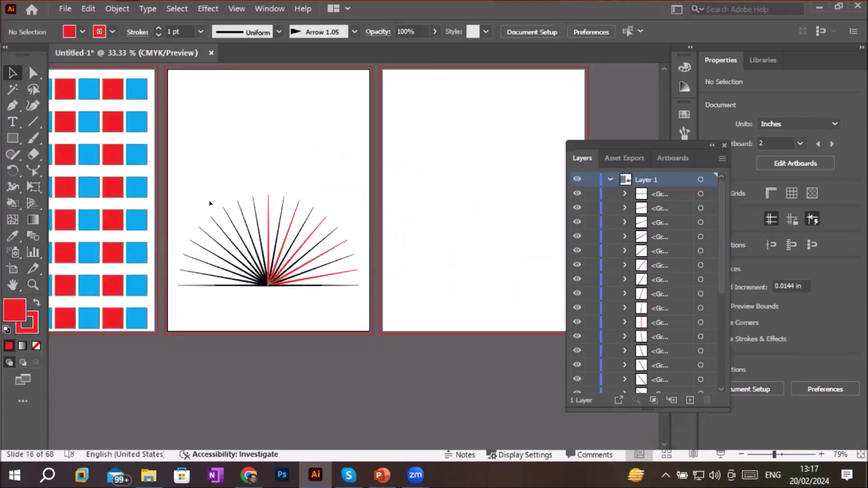
drag(428, 250, 229, 257)
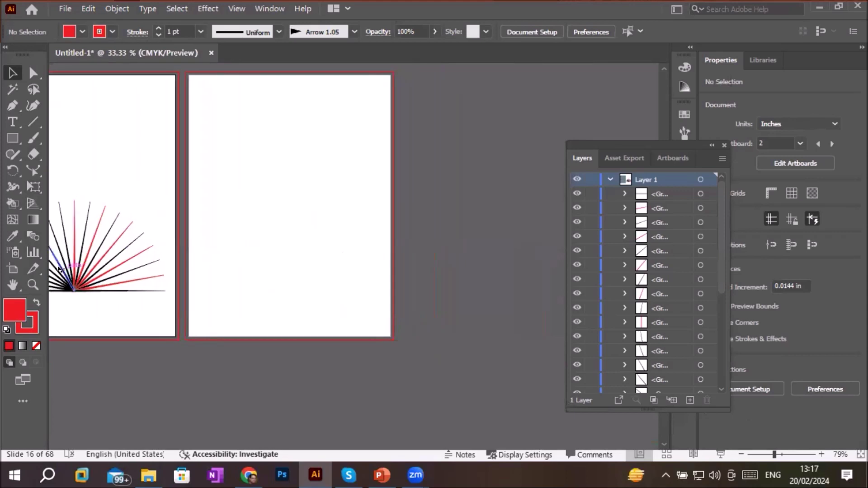
click(33, 122)
drag(187, 329, 379, 323)
key(Delete)
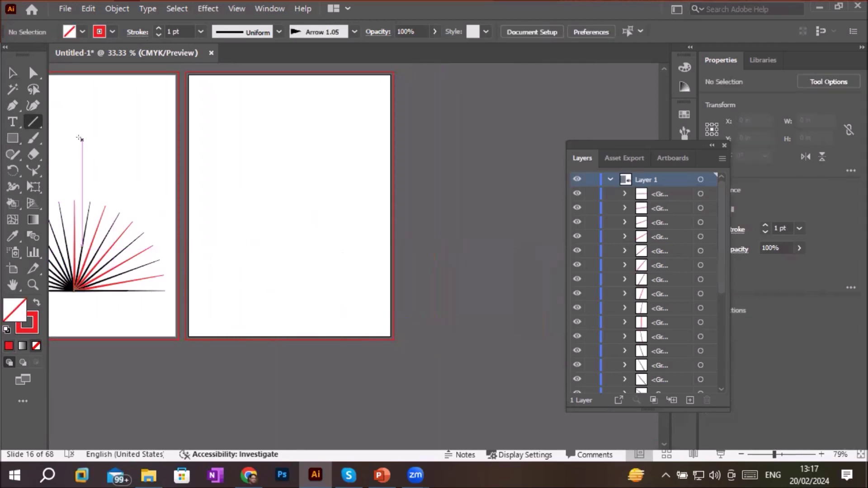
Step: Draw a rectangle about 8.11 in wide and 0.6 in high along the bottom of the third artboard
click(12, 139)
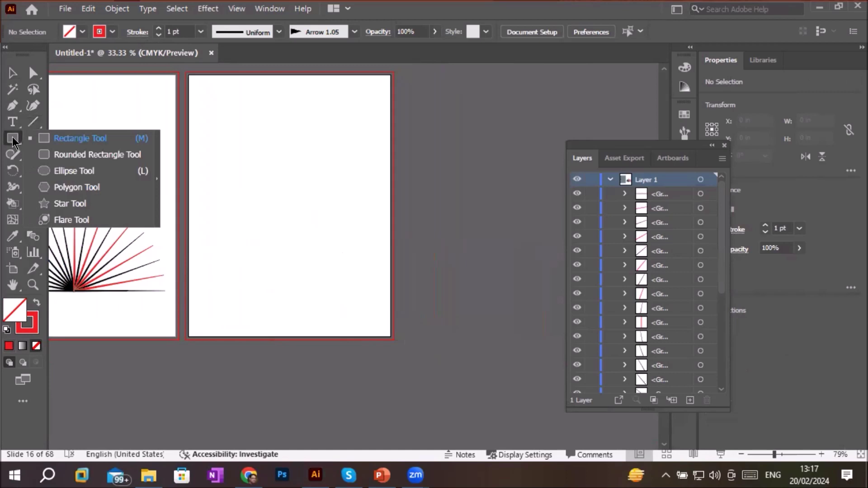
click(69, 141)
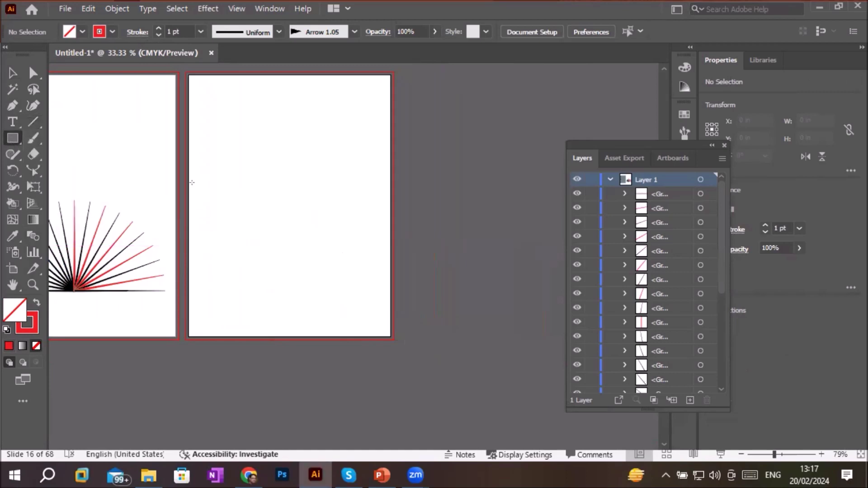
drag(193, 320, 385, 334)
scroll(352, 366, up, 2)
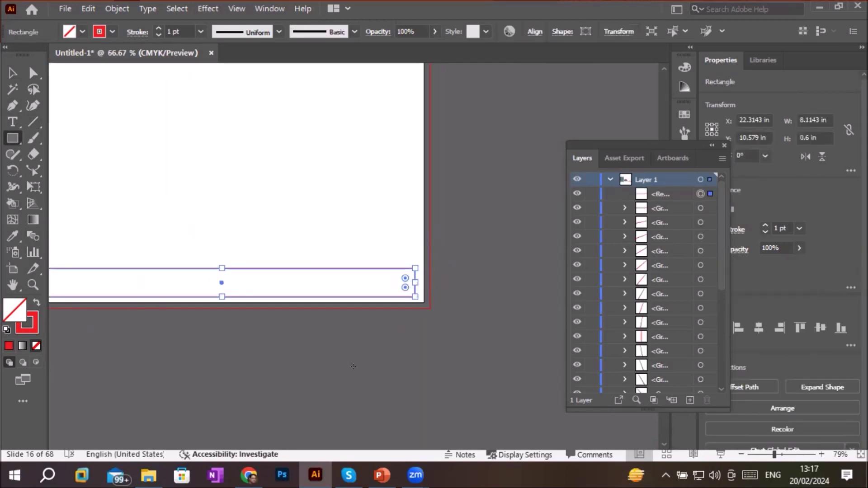
Step: Reset the rectangle to the default black stroke and set its fill to None
click(6, 329)
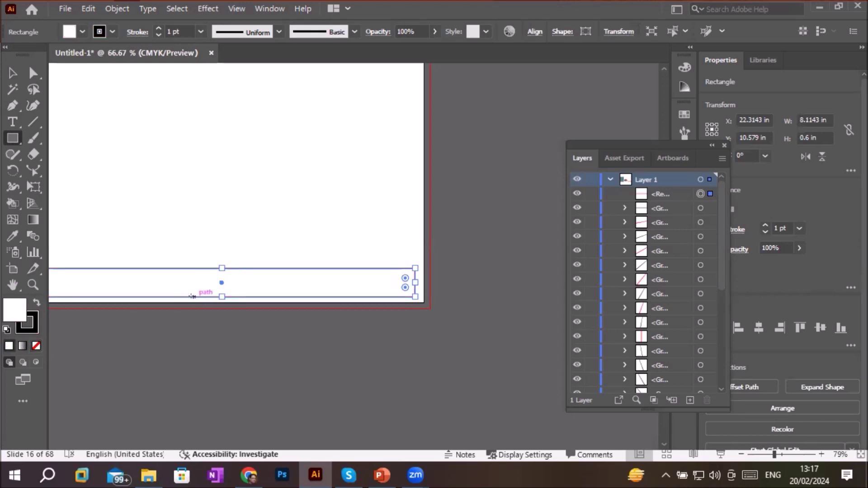
scroll(222, 308, down, 1)
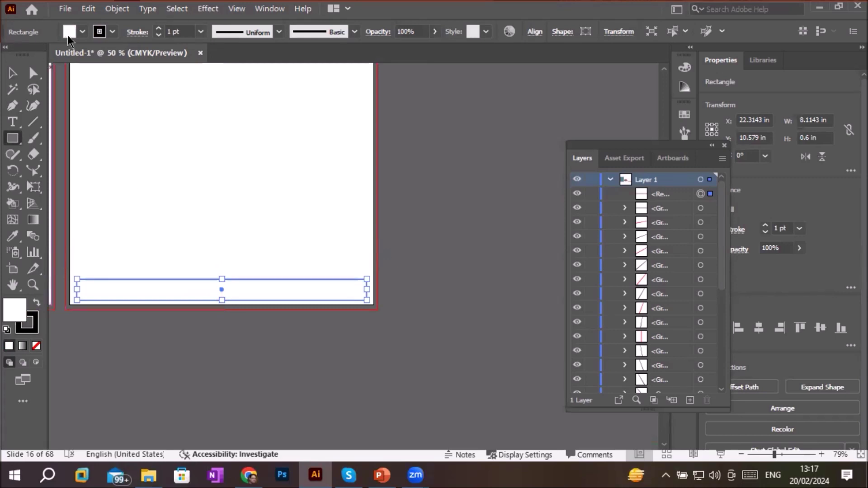
click(81, 33)
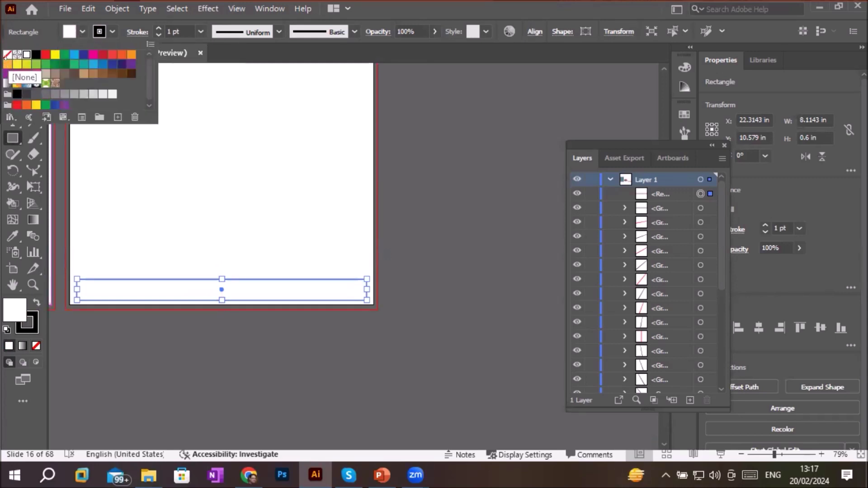
click(7, 54)
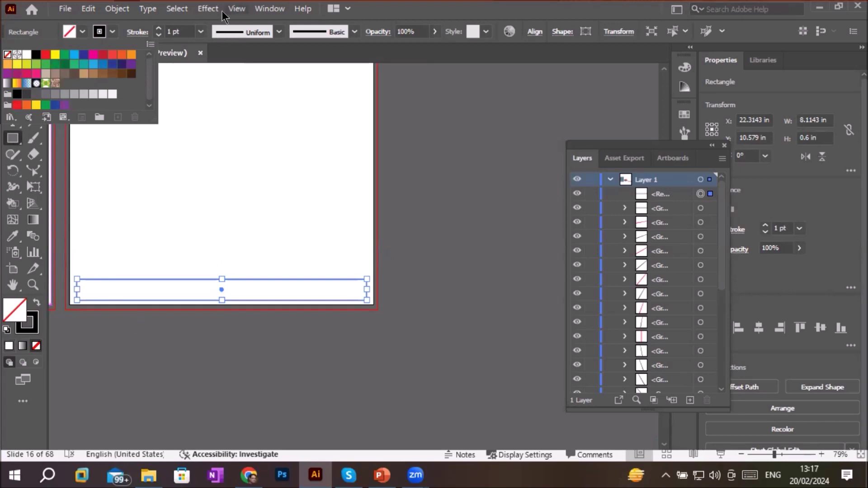
Step: Apply the Transform effect to the selected rectangle with preview on and set its horizontal scale to 89%
click(208, 10)
click(207, 9)
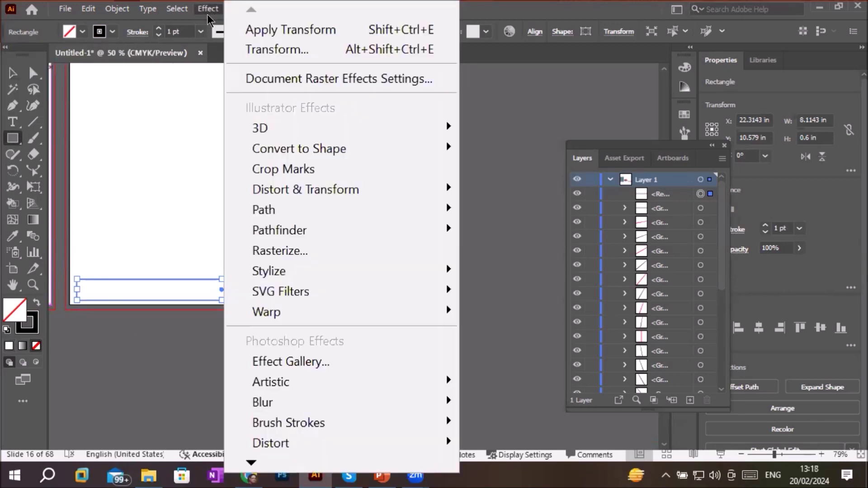
mouse_move(355, 188)
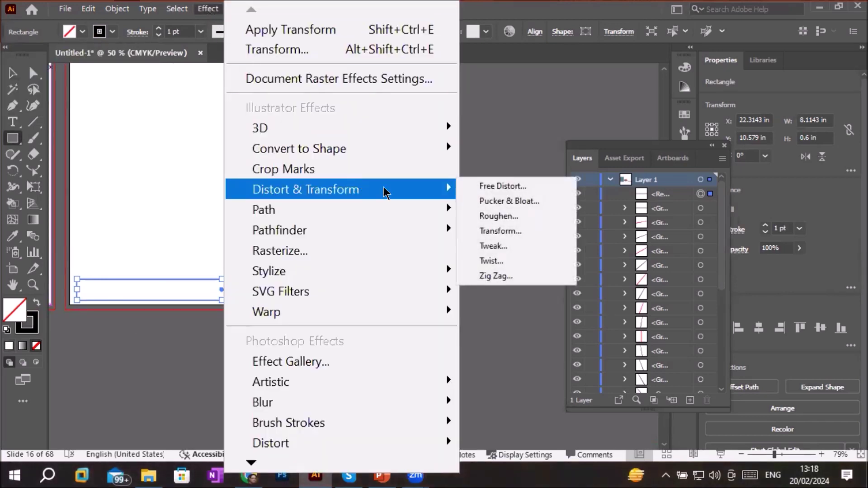
click(510, 230)
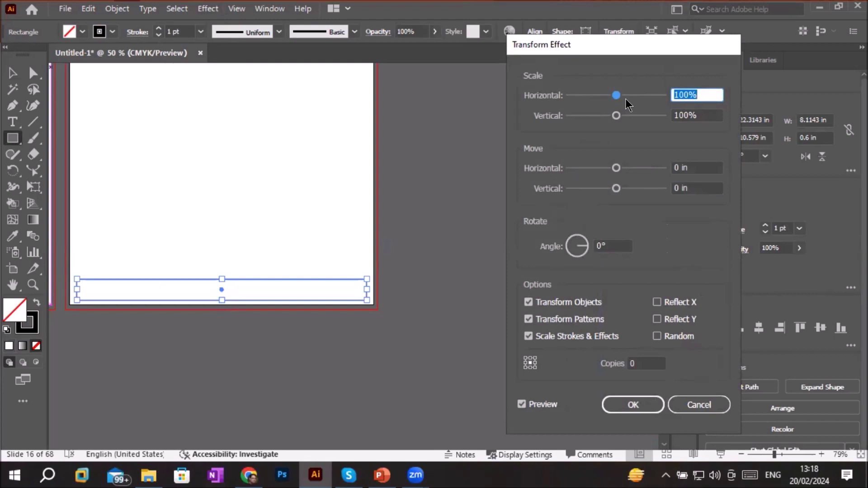
click(712, 90)
key(Up)
key(Up)
key(Up)
key(Up)
key(Up)
key(Up)
key(Up)
key(Down)
key(Down)
key(Down)
key(Down)
key(Down)
key(Down)
key(Down)
key(Down)
key(Down)
key(Down)
key(Down)
key(Down)
key(Down)
key(Down)
key(Down)
key(Down)
key(Down)
key(Down)
Step: Set the Transform effect's vertical scale to 76%
click(698, 114)
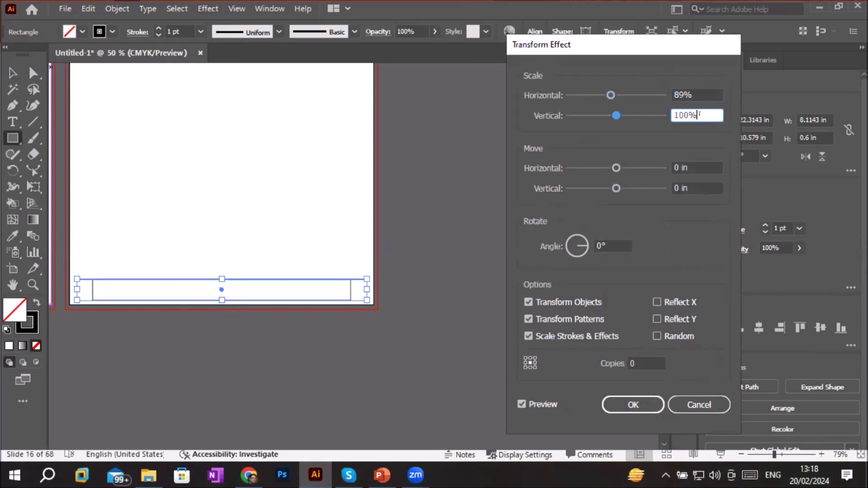
key(Down)
key(Down)
key(Down)
key(Down)
key(Down)
key(Down)
key(Down)
key(Down)
key(Down)
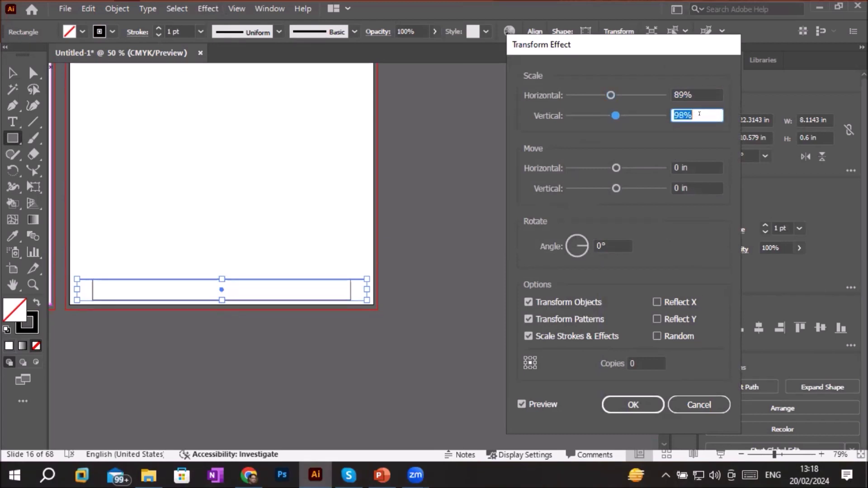
key(Down)
key(Down)
key(Down)
key(Down)
key(Down)
key(Down)
key(Down)
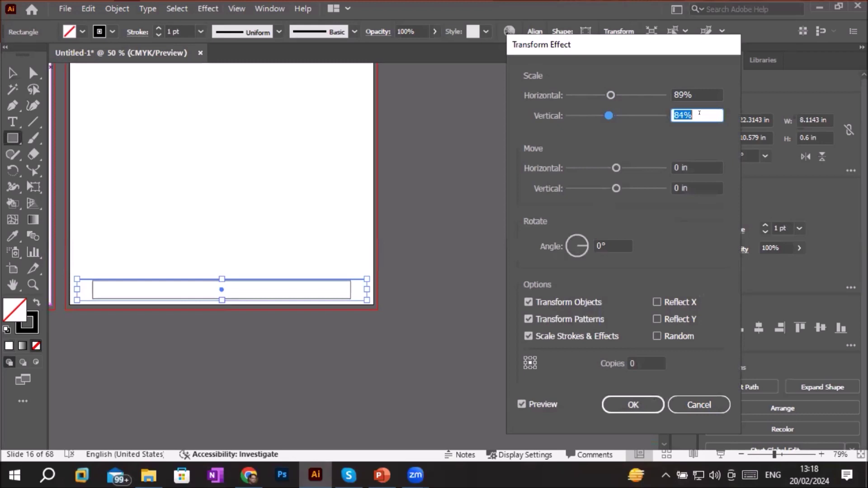
key(Down)
key(Down)
key(Down)
key(Down)
key(Down)
key(Down)
key(Down)
key(Down)
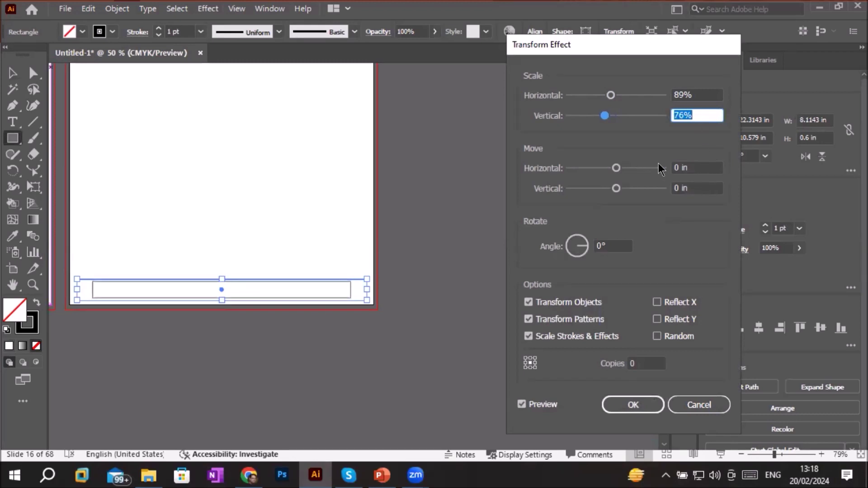
Step: Set the Transform effect's move to -0.125 in horizontally and -0.75 in vertically
click(696, 167)
key(Up)
key(Up)
key(Up)
key(Down)
key(Down)
key(Down)
key(Down)
click(696, 189)
key(Down)
key(Down)
key(Down)
key(Down)
key(Down)
key(Down)
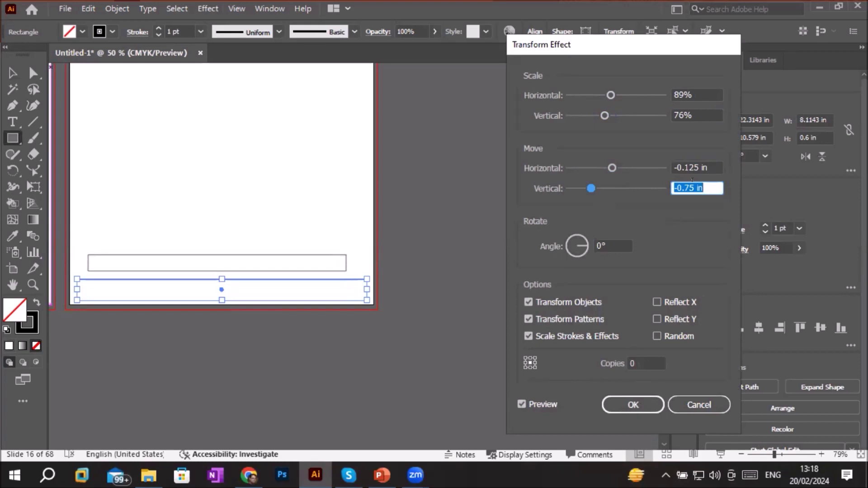
key(Down)
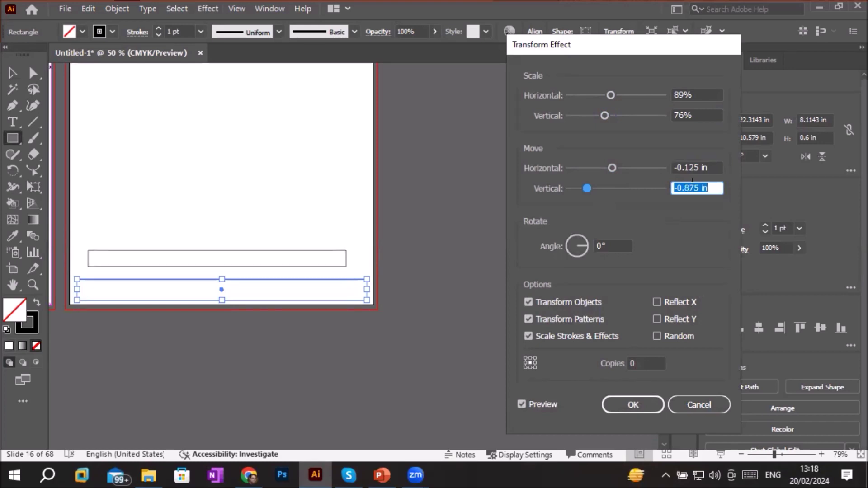
key(Up)
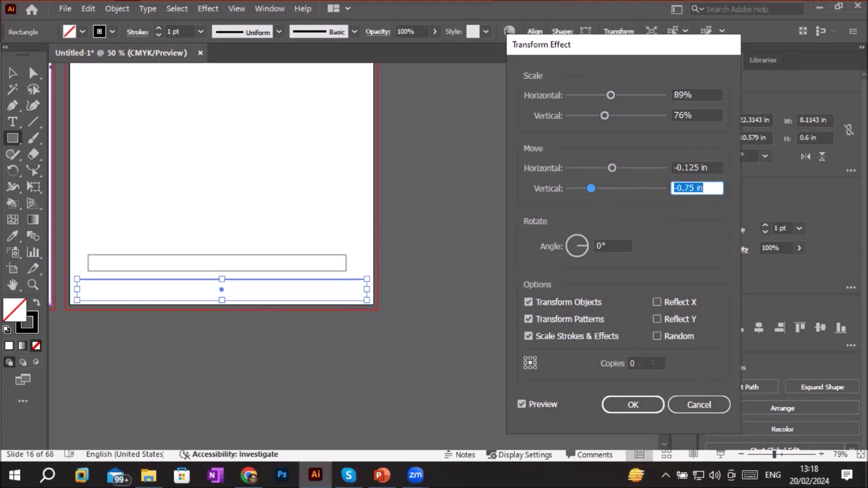
Step: Set the Transform effect to 10 copies and apply it to the rectangle
click(653, 361)
key(Up)
key(Up)
key(Up)
key(Up)
key(Up)
key(Up)
key(Up)
key(Up)
key(Up)
key(Up)
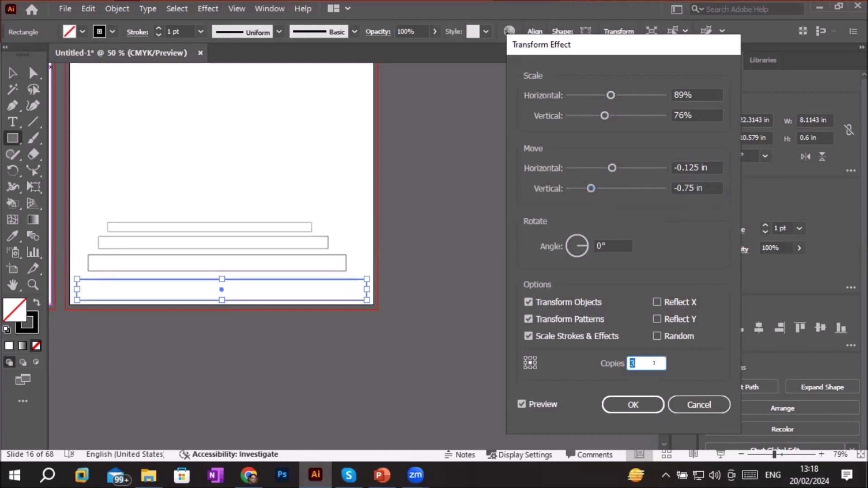
key(Up)
key(Up)
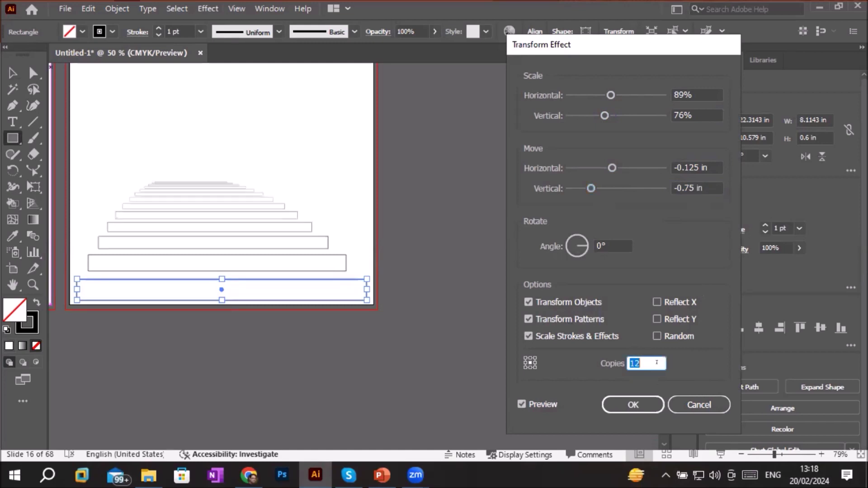
key(Down)
key(Down)
click(634, 399)
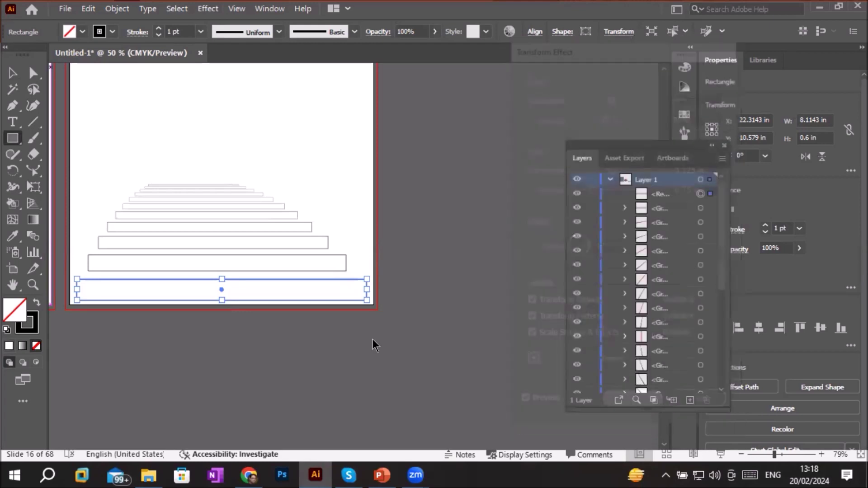
Step: Examine the shrinking stack of rectangle copies on the third artboard up close and as a whole
scroll(122, 257, up, 2)
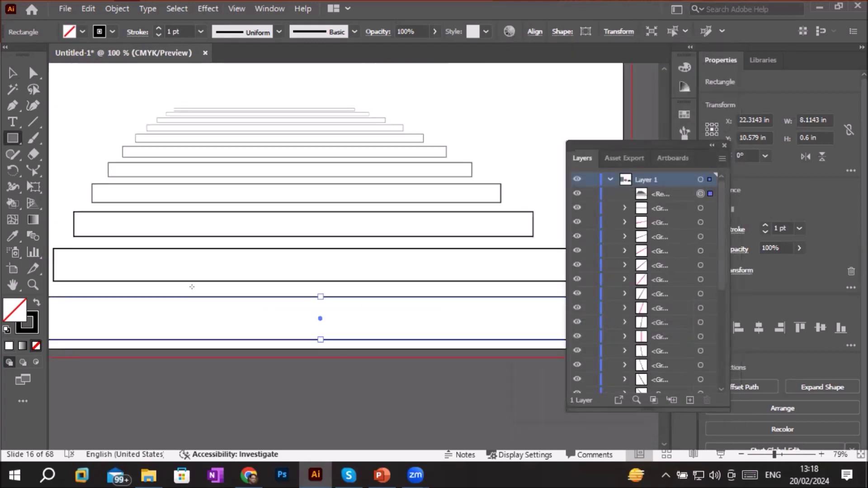
scroll(299, 139, up, 3)
scroll(296, 89, up, 1)
scroll(296, 89, down, 1)
scroll(297, 84, down, 1)
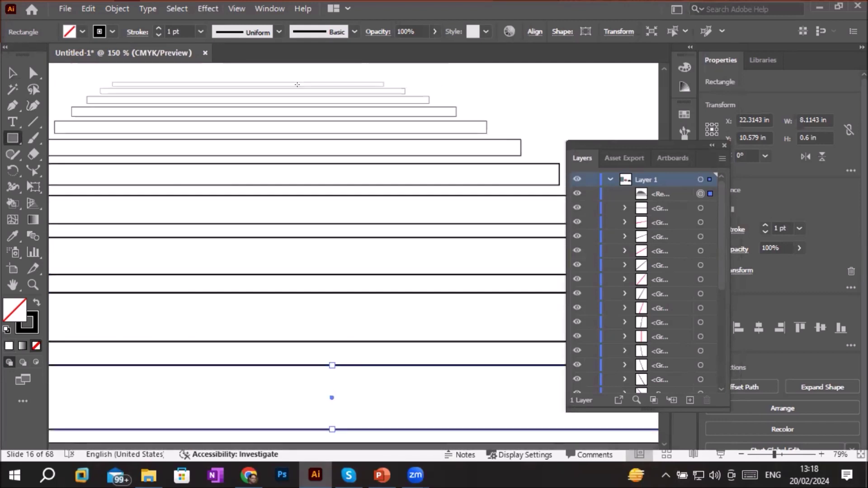
scroll(297, 85, down, 2)
scroll(297, 84, down, 1)
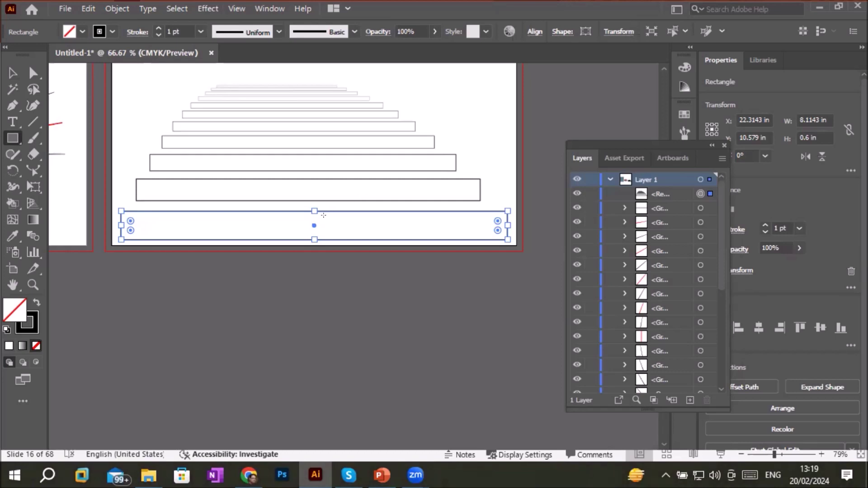
key(ctrl+minus)
key(ctrl+minus)
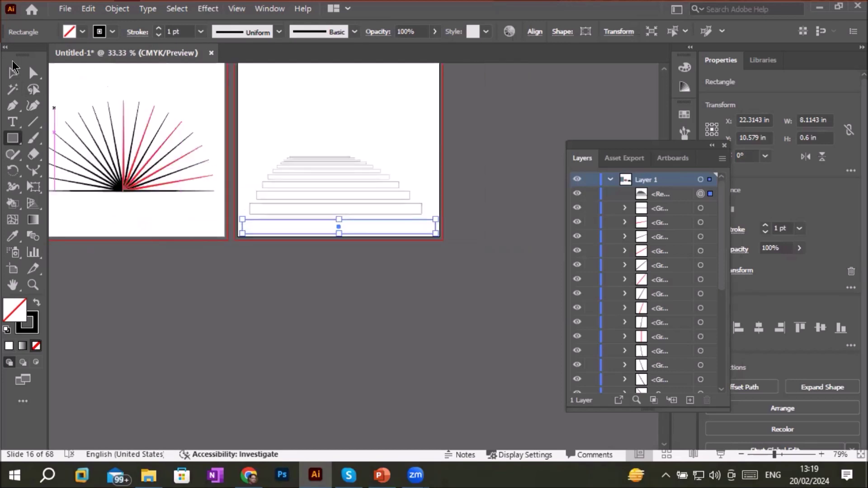
Step: Expand the appearance of the transformed rectangle on the third artboard and ungroup the resulting rectangles
click(13, 71)
drag(244, 121, 446, 255)
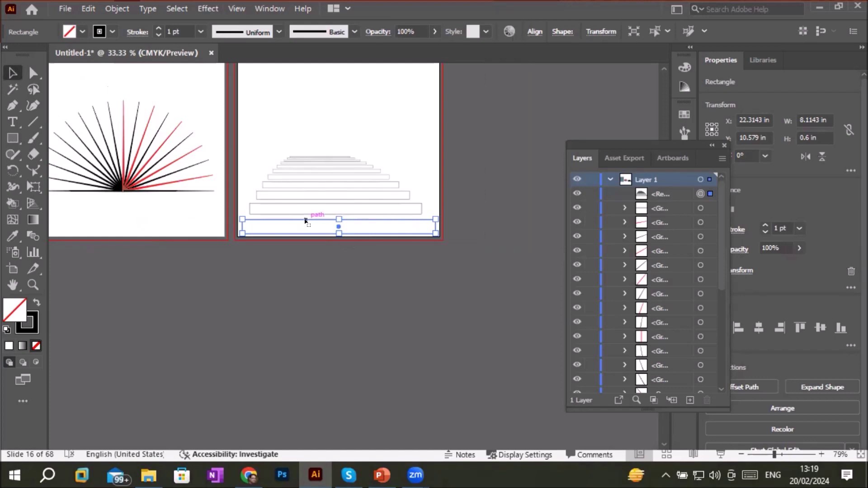
click(117, 8)
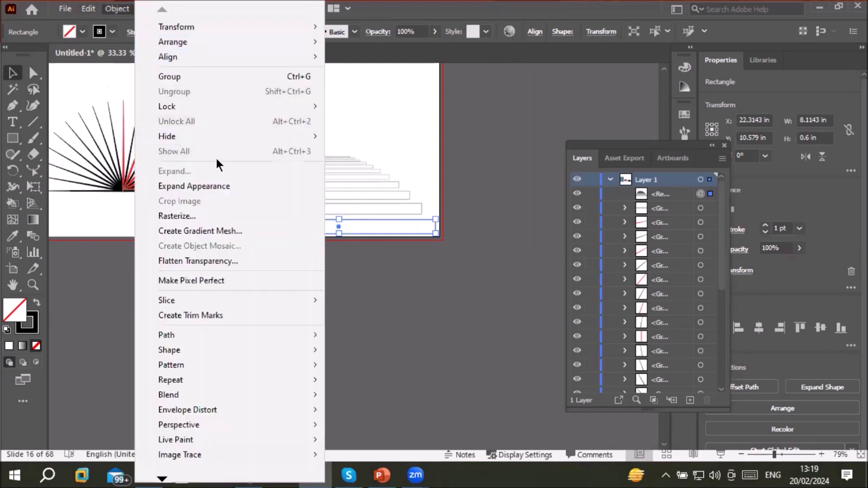
click(218, 183)
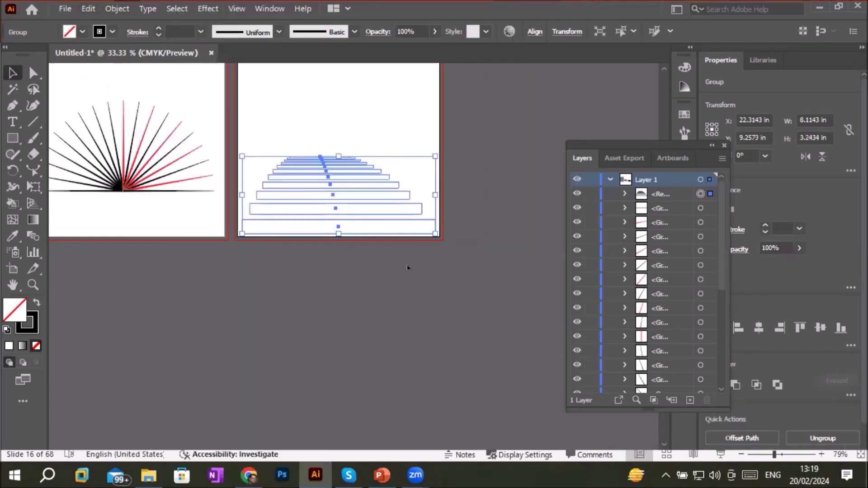
right_click(384, 210)
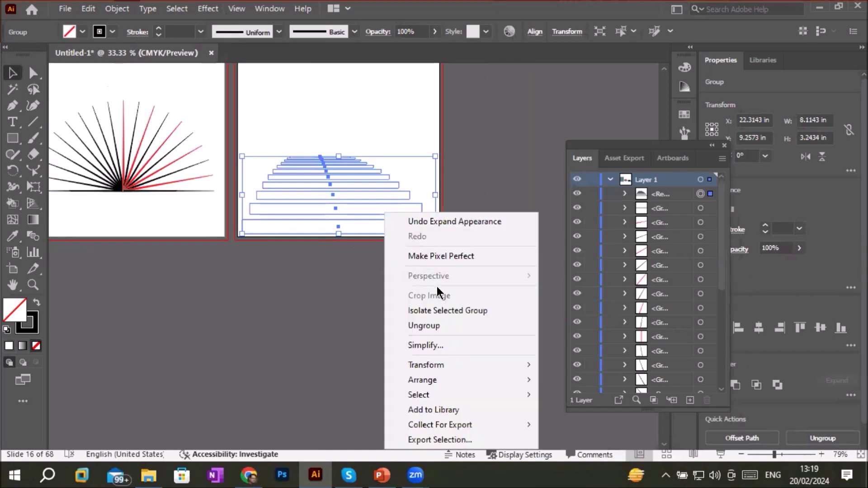
click(435, 321)
click(348, 271)
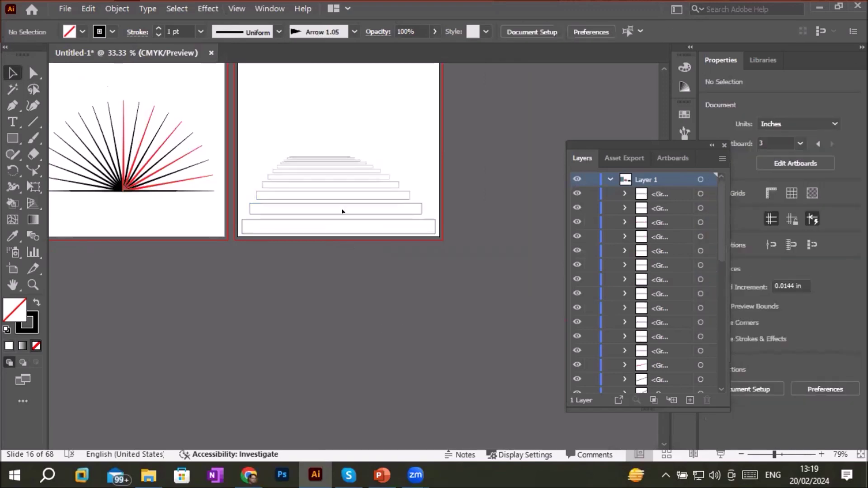
Step: Fill the topmost rectangle and the third rectangle from the top of the stack with CMYK Red
scroll(332, 165, up, 5)
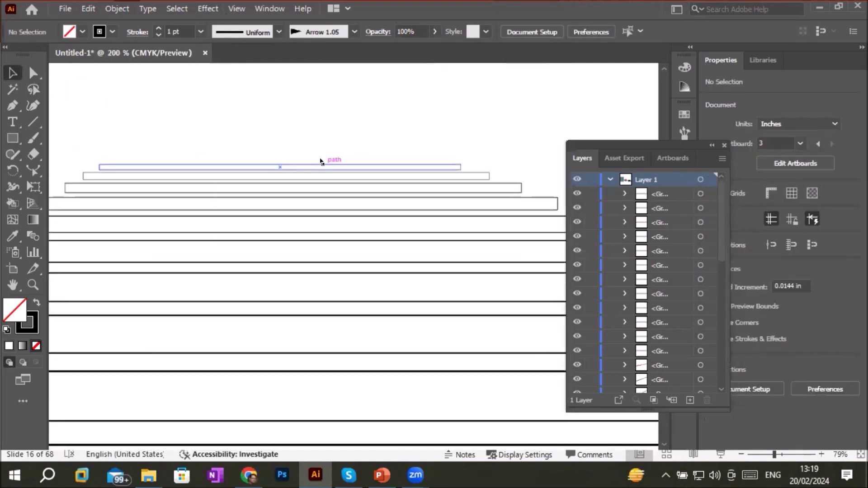
click(321, 166)
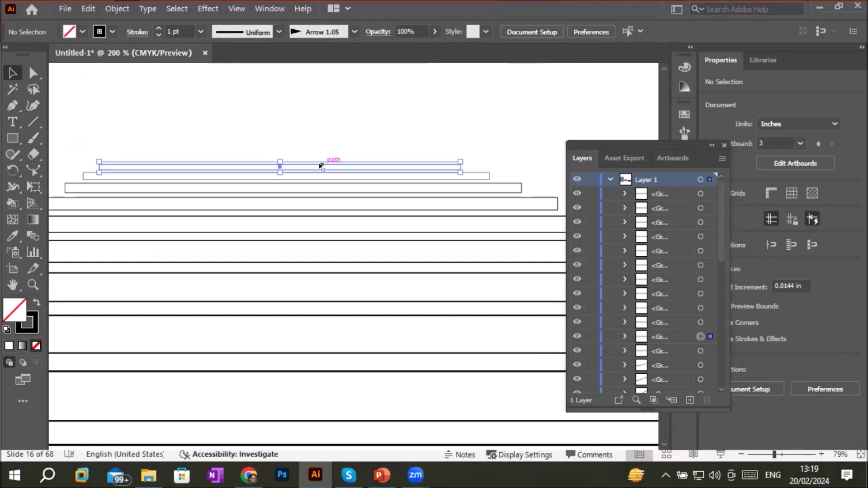
click(81, 31)
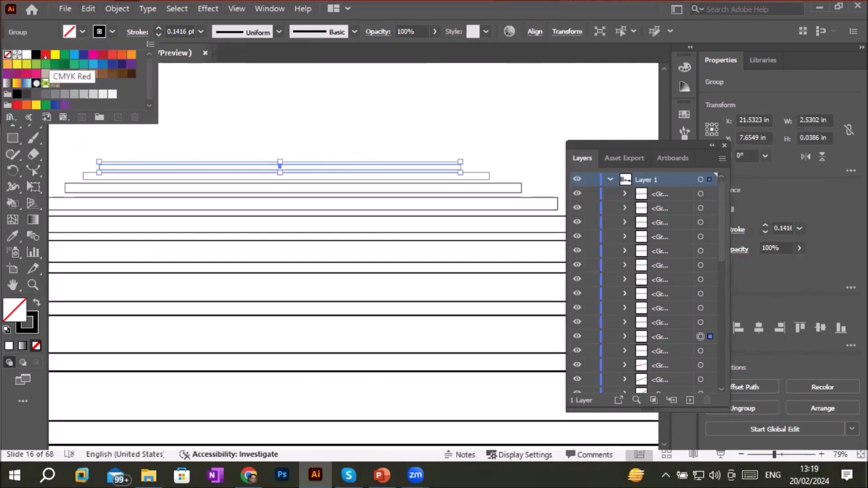
click(45, 54)
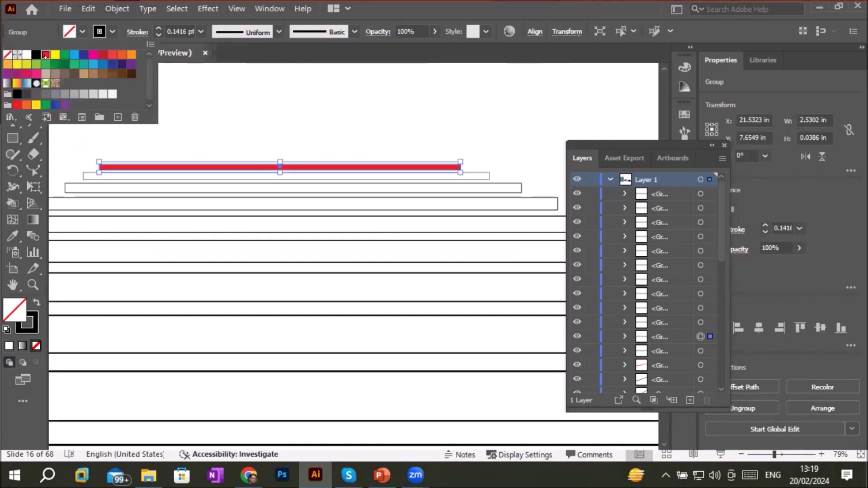
click(227, 183)
click(229, 182)
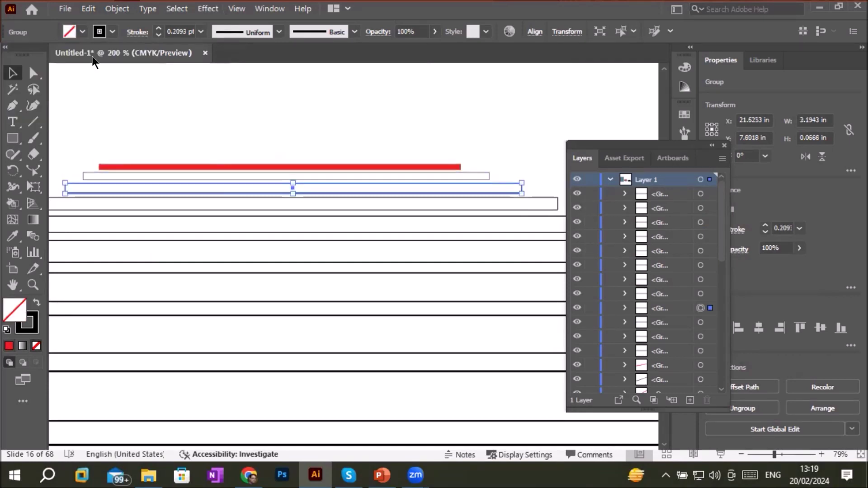
click(81, 31)
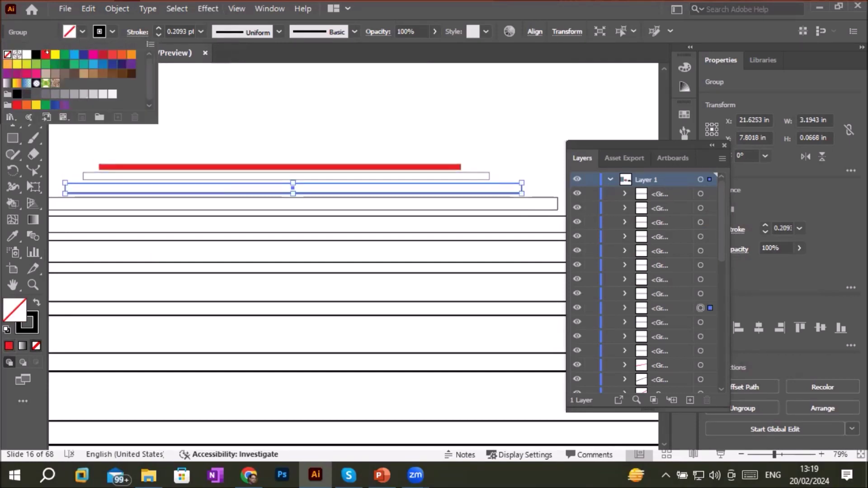
click(45, 55)
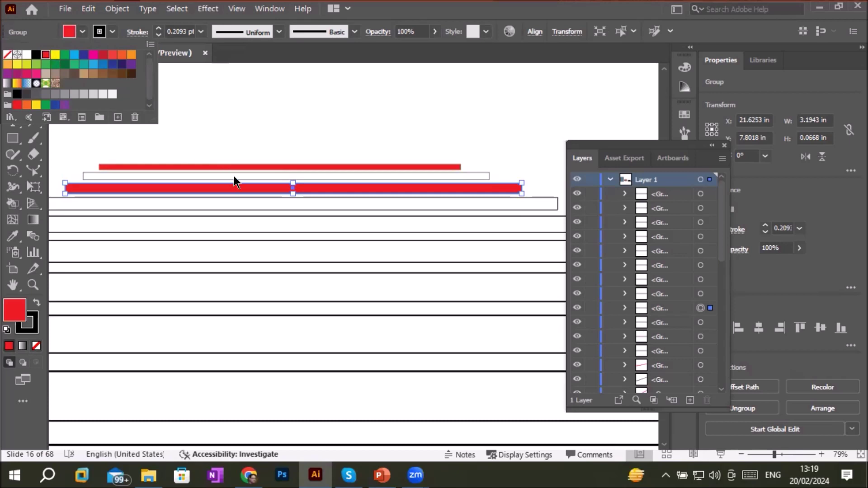
Step: Fill the second and fourth rectangles from the top of the stack with dark blue
click(233, 175)
click(234, 175)
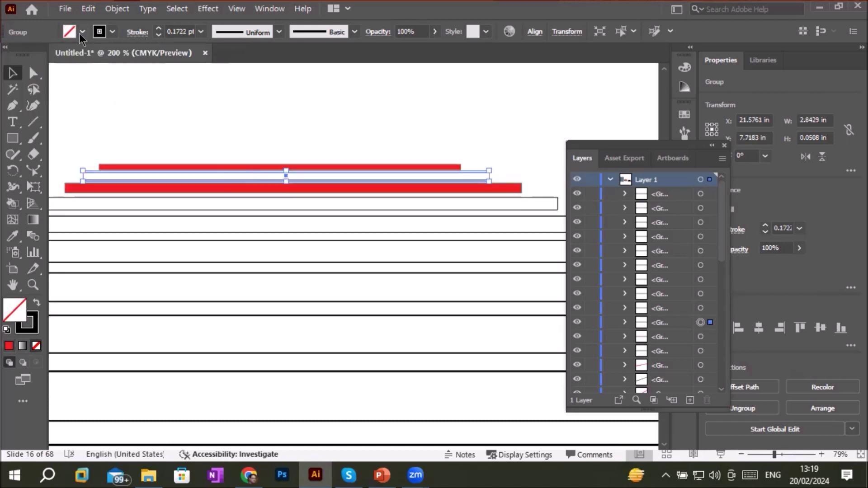
click(81, 31)
click(84, 55)
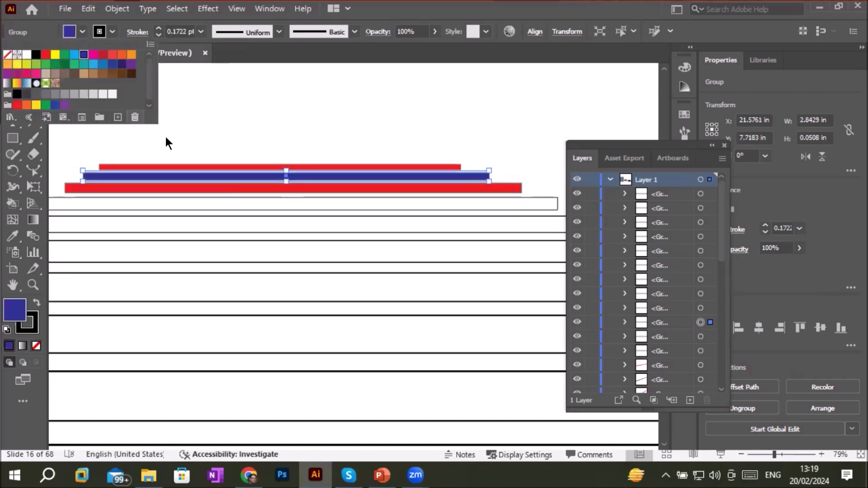
click(228, 197)
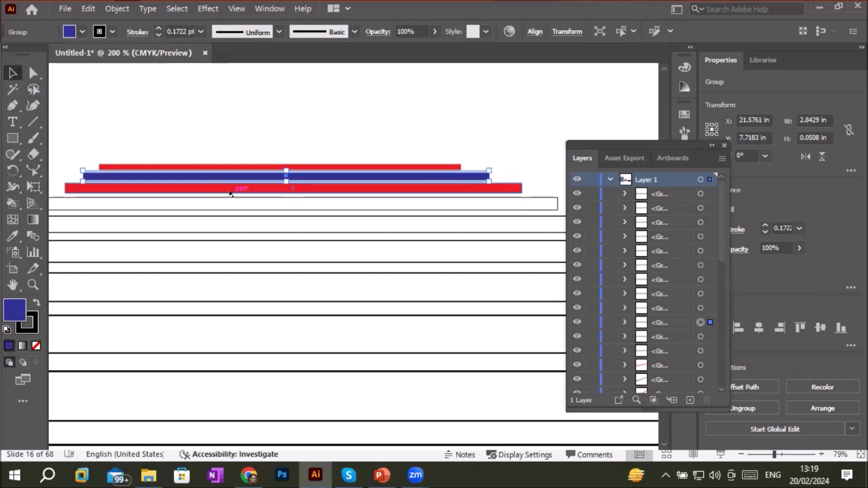
click(232, 199)
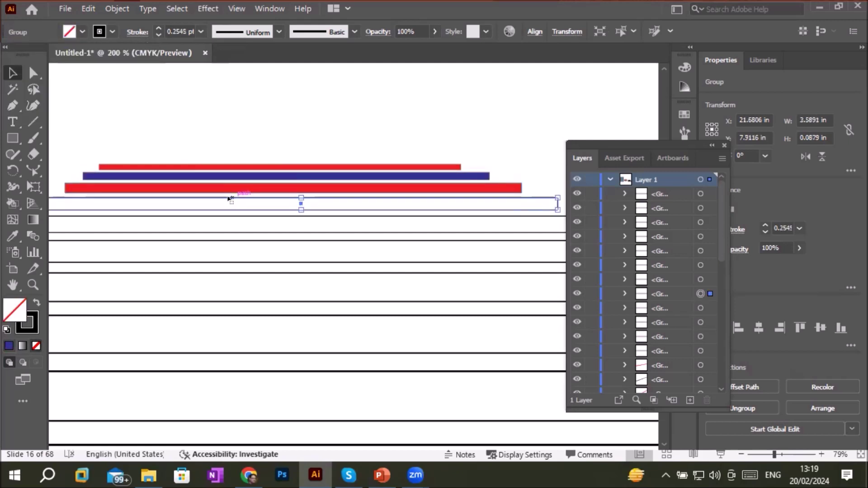
click(81, 33)
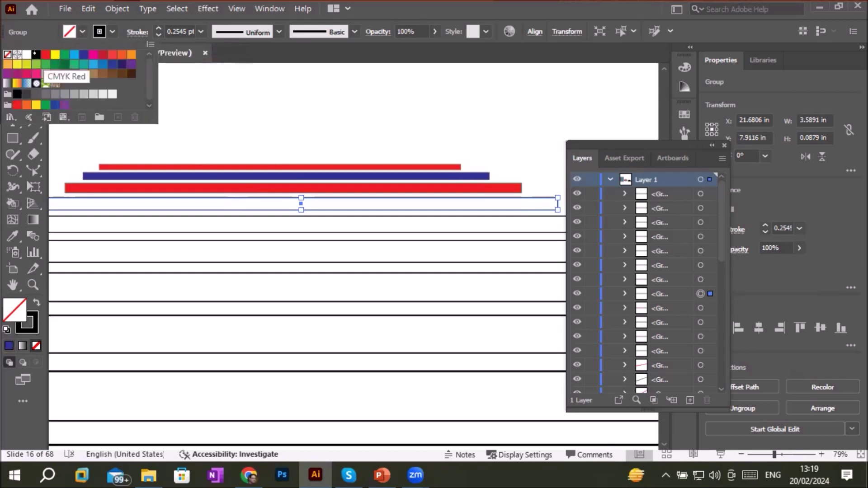
click(83, 55)
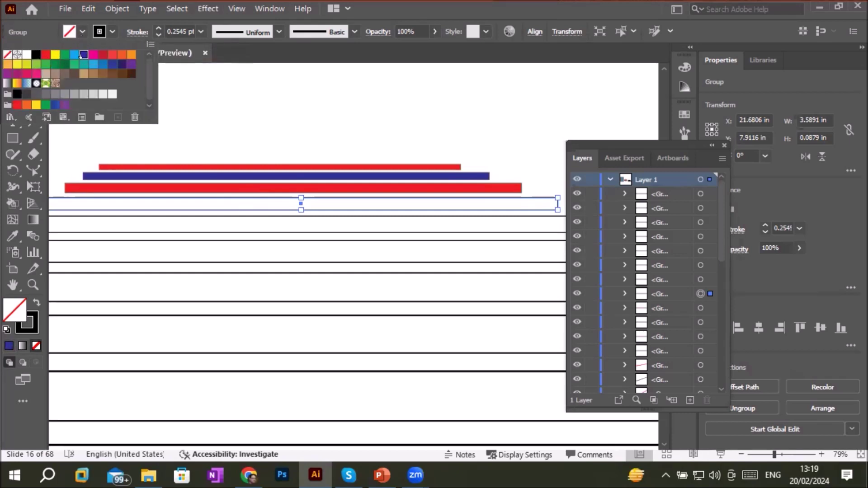
Step: Fill the fifth rectangle from the top of the stack with CMYK Red and the sixth with CMYK Blue
click(231, 216)
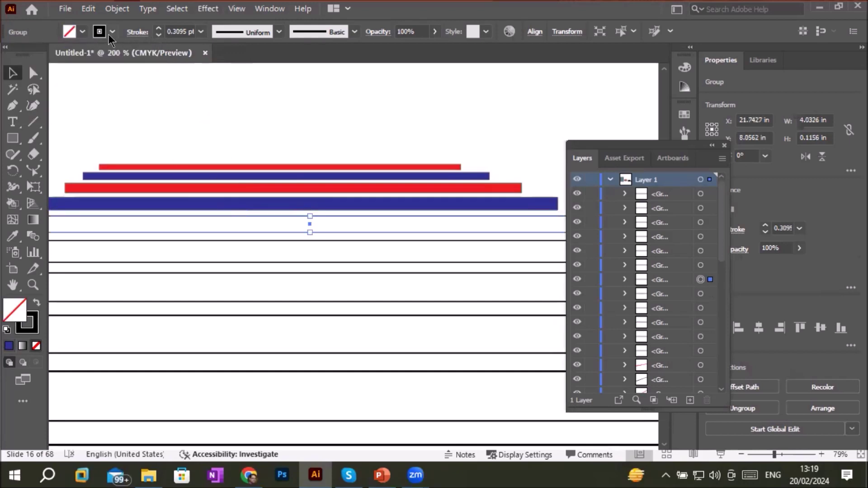
click(81, 32)
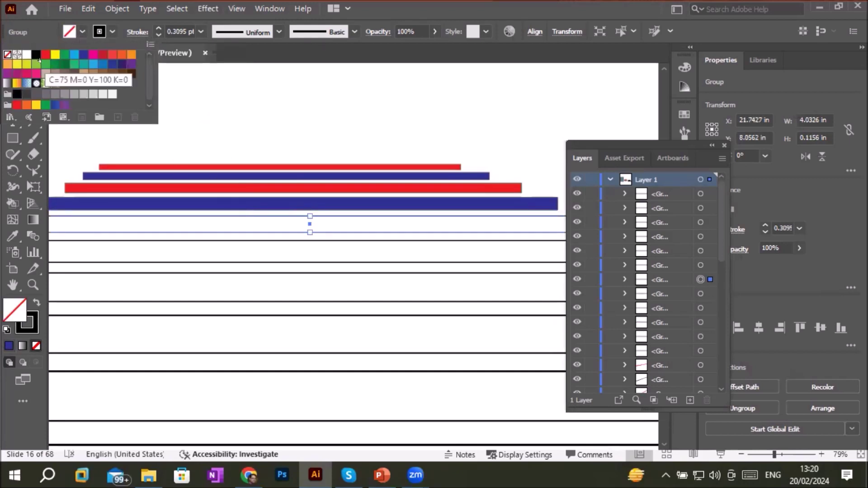
click(45, 55)
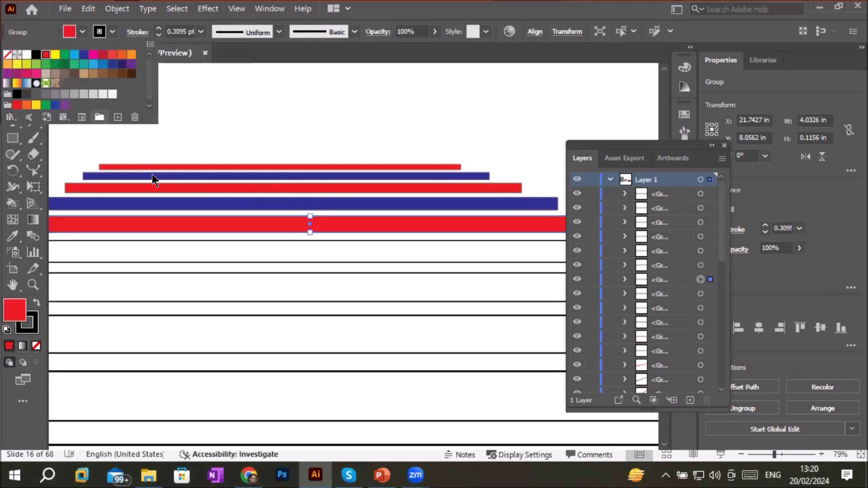
click(253, 245)
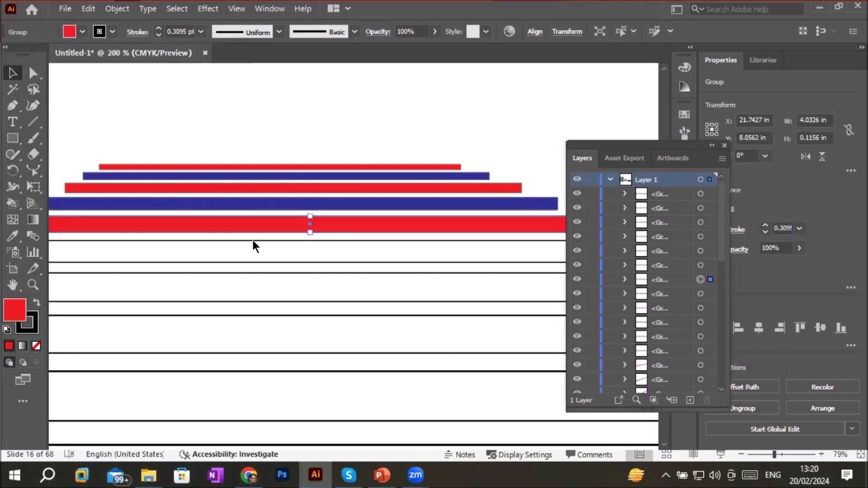
click(254, 240)
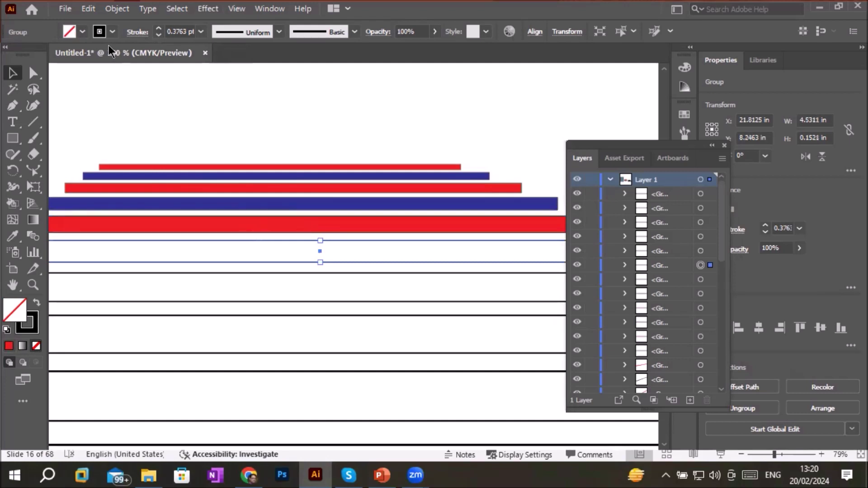
click(81, 32)
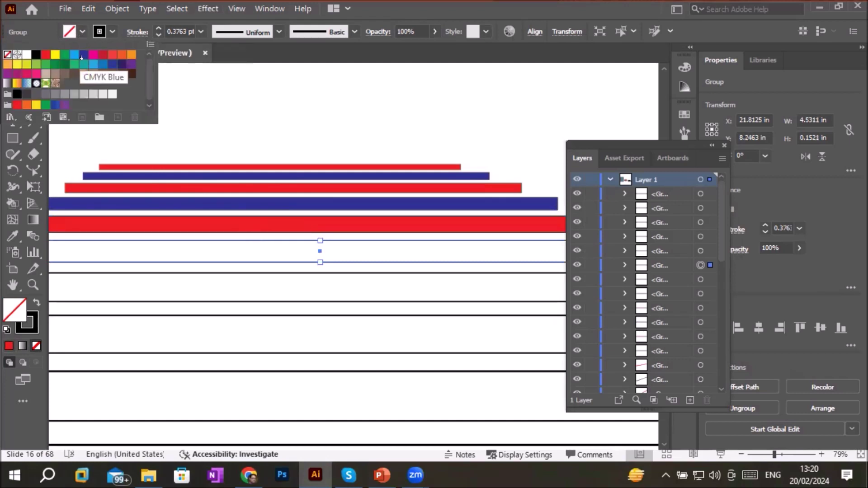
click(82, 55)
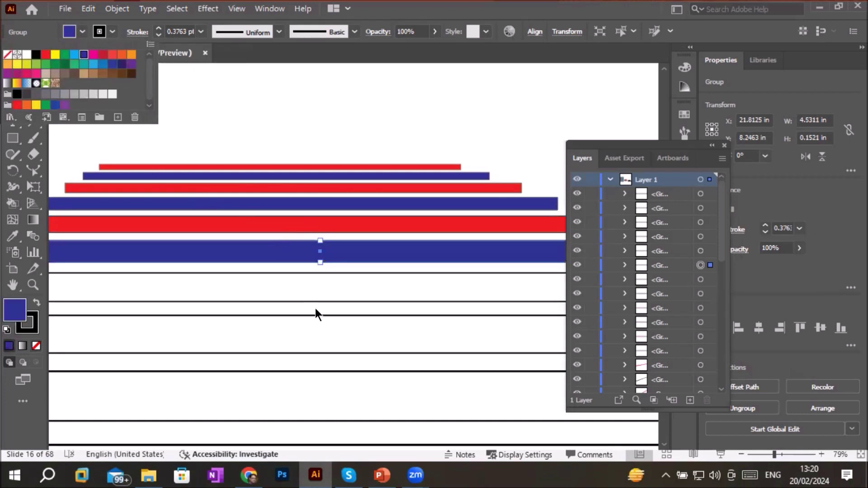
key(Escape)
Step: Move the upper nine rectangles of the stack to the top of the second artboard and delete the two remaining on the third artboard
scroll(317, 308, down, 3)
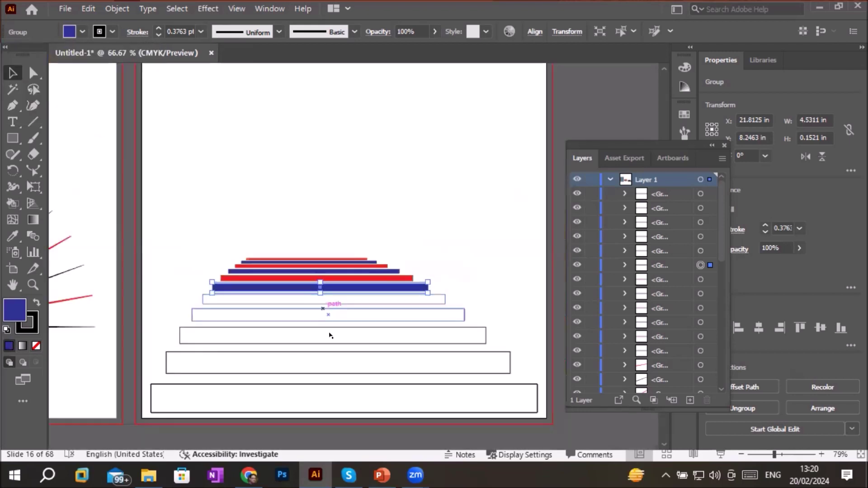
drag(145, 218, 542, 425)
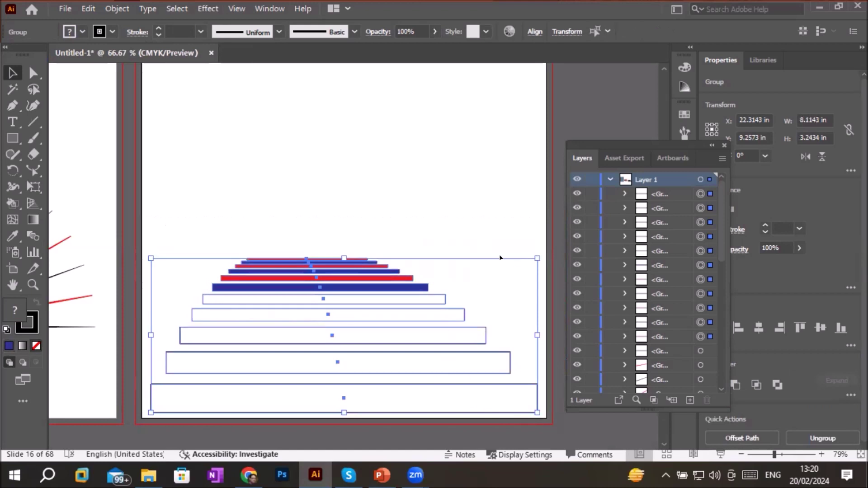
drag(500, 258, 362, 329)
scroll(358, 310, down, 2)
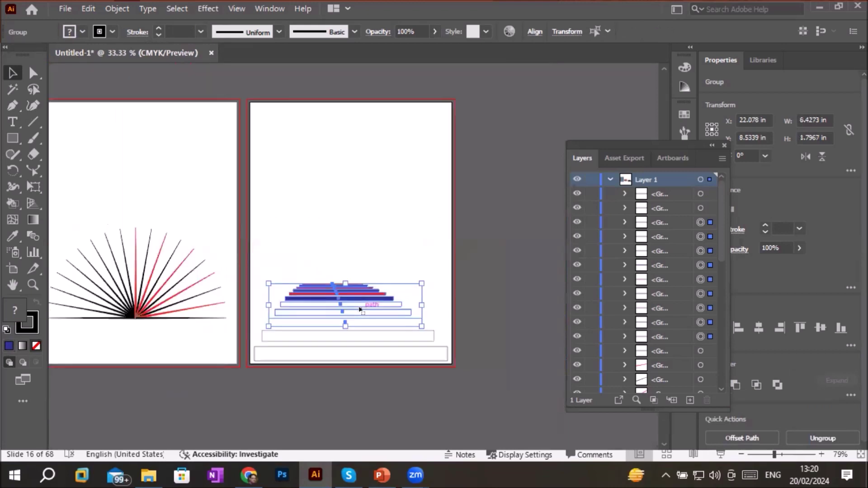
drag(353, 309, 151, 130)
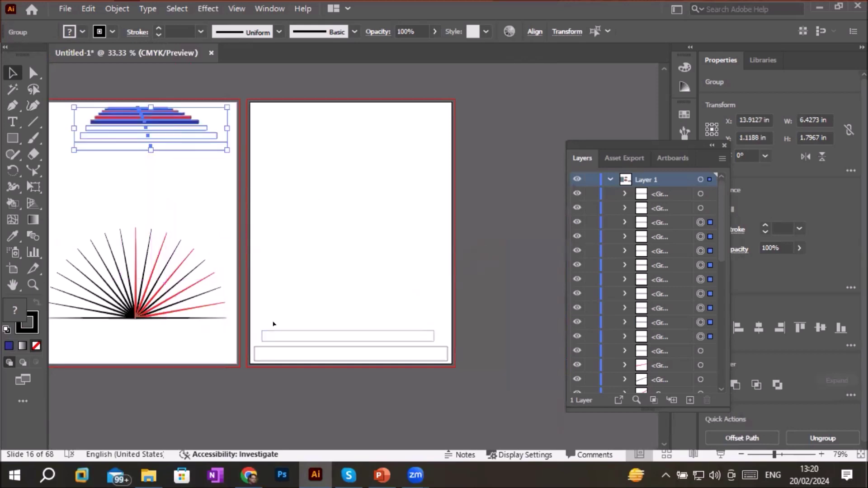
mouse_move(253, 321)
mouse_down()
mouse_move(406, 374)
mouse_move(452, 364)
mouse_move(457, 384)
mouse_up()
key(Delete)
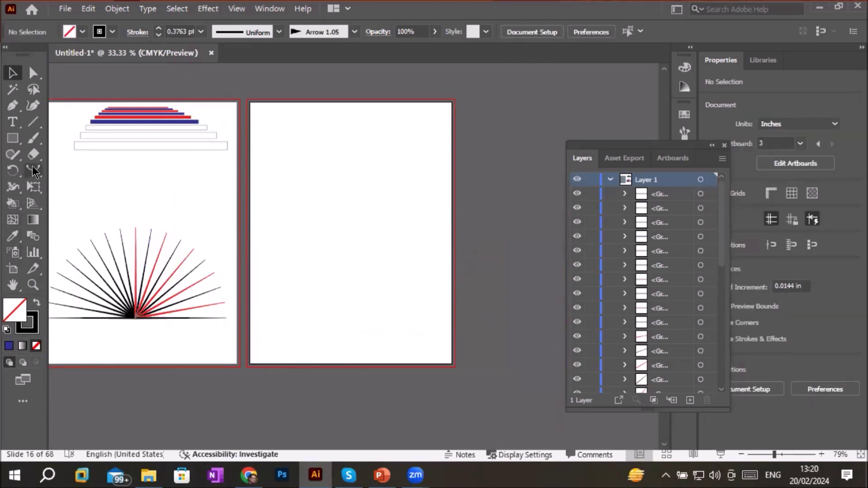
Step: Draw a circle about 0.62 in in diameter with the Ellipse tool in the lower middle of the third artboard
click(12, 138)
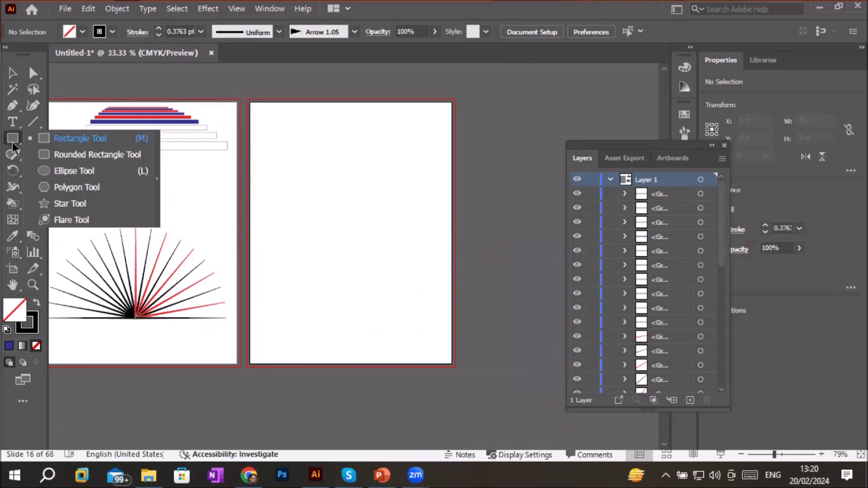
click(57, 171)
drag(337, 296, 347, 310)
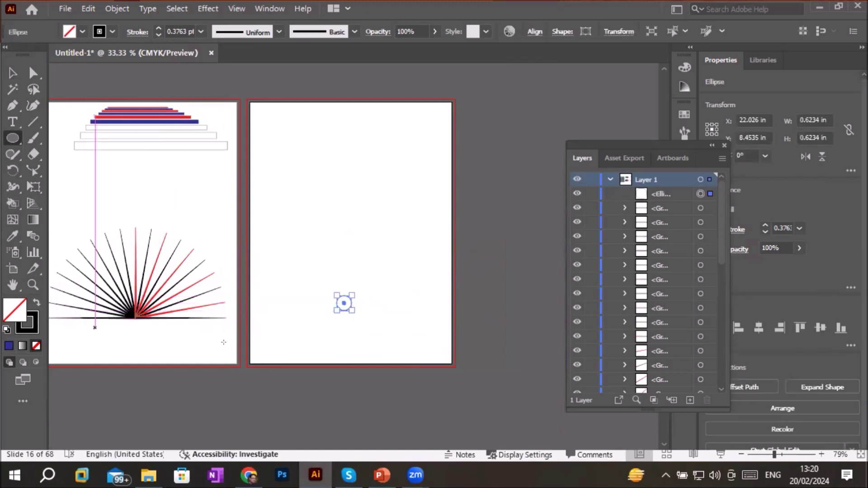
scroll(341, 305, up, 2)
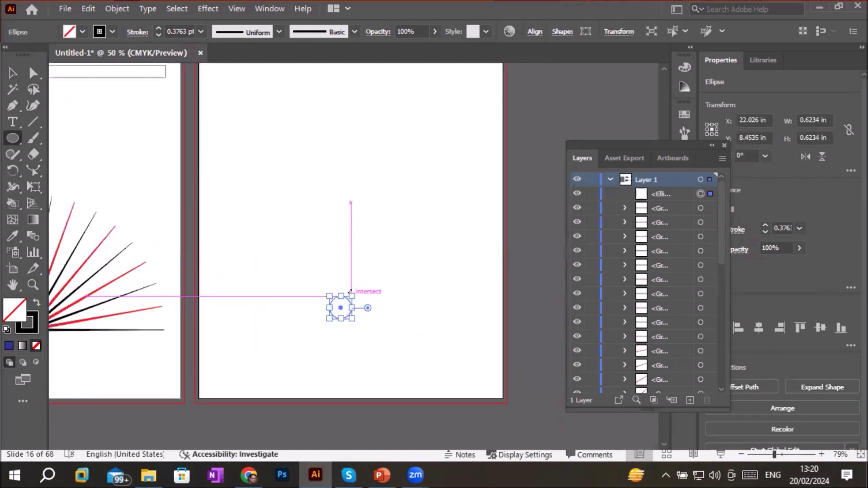
scroll(340, 353, down, 1)
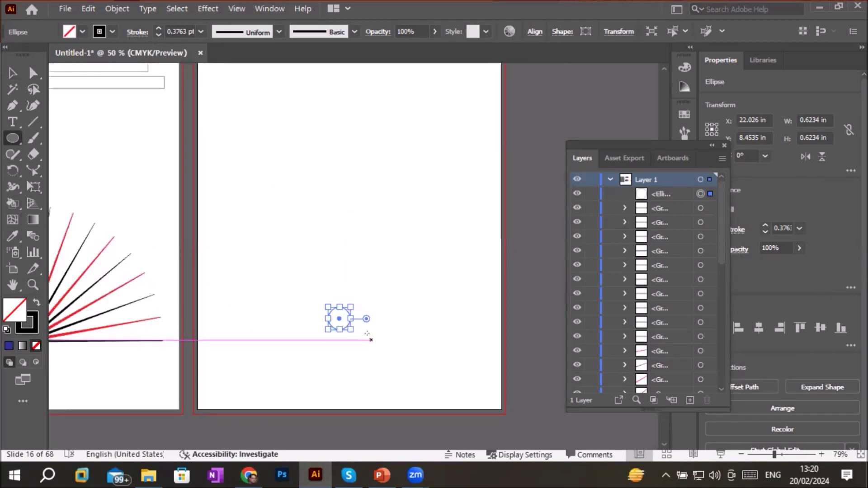
Step: Start a Transform effect on the circle with the bottom-left reference point and a horizontal scale of 120%
click(207, 8)
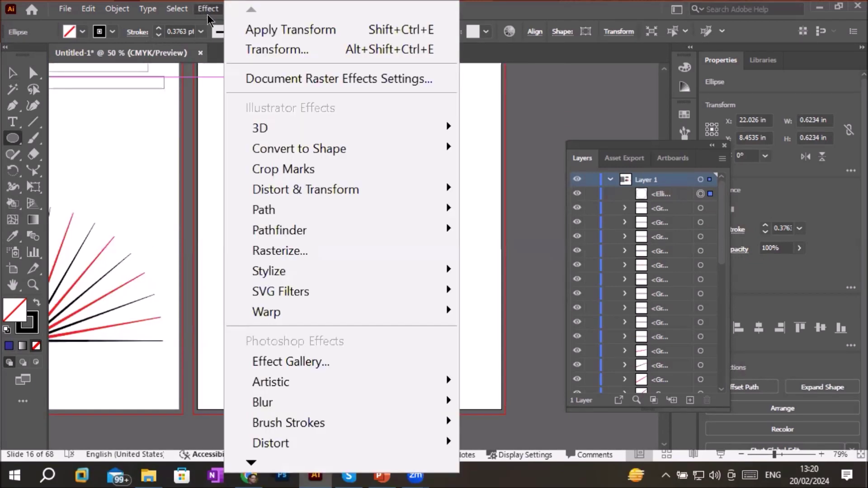
mouse_move(349, 192)
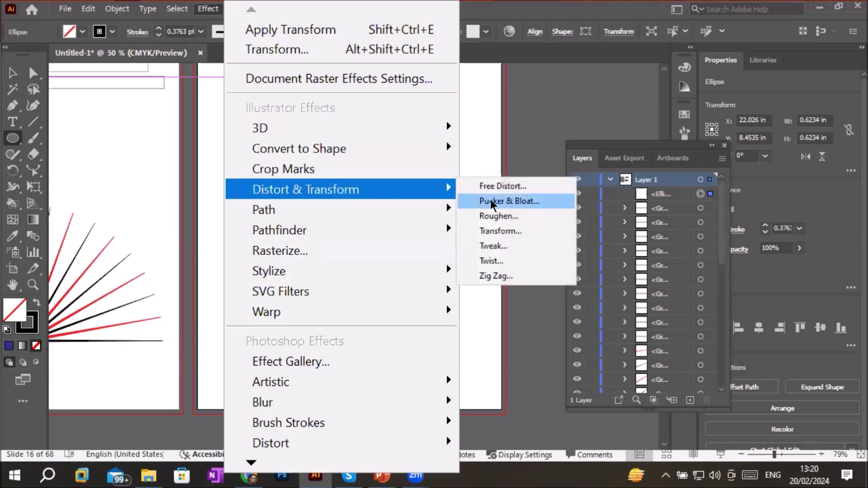
click(506, 231)
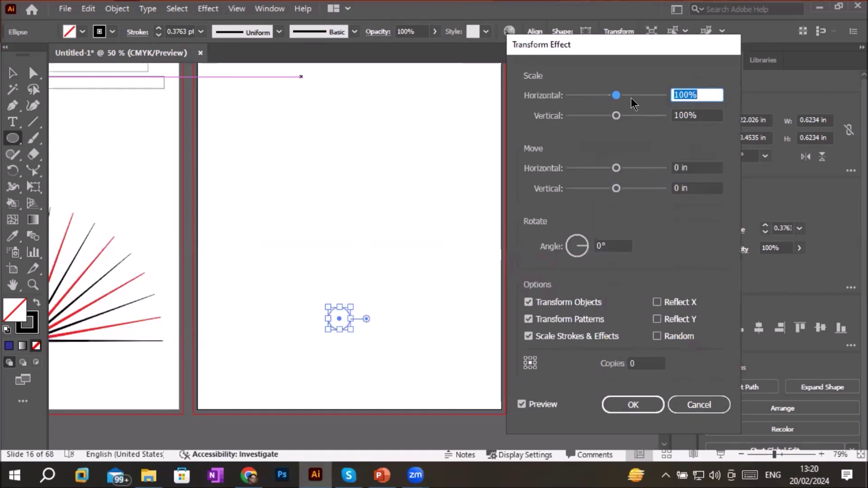
click(524, 367)
click(698, 94)
key(Up)
key(Up)
key(Up)
key(Up)
key(Up)
key(Up)
key(Up)
key(Up)
key(Up)
key(Up)
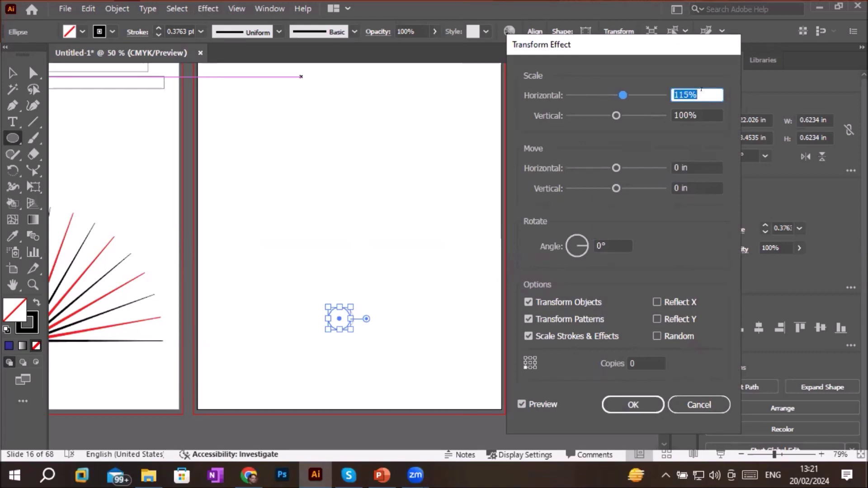
key(Up)
Step: Set the vertical scale of the circle's Transform effect to 120%
click(703, 112)
key(Up)
key(Up)
key(Up)
key(Up)
key(Up)
key(Up)
key(Up)
key(Up)
key(Up)
key(Up)
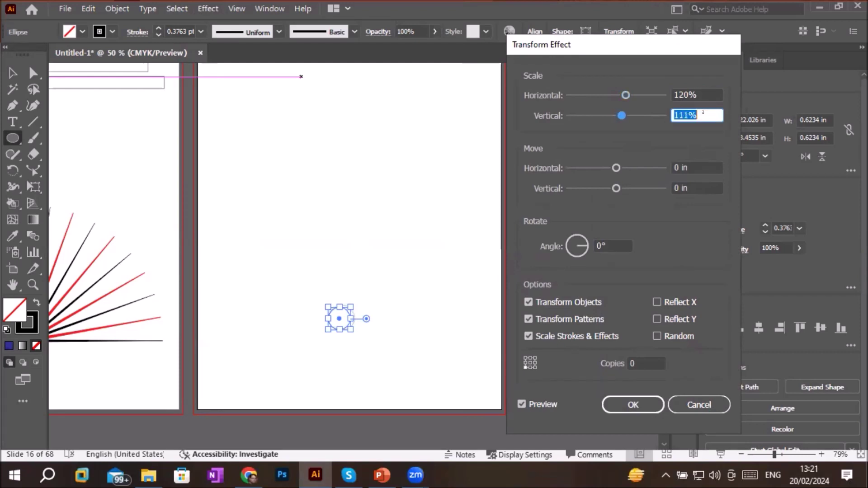
key(Up)
key(Up)
key(Up)
key(Up)
key(Up)
key(Up)
Step: Set the Transform effect's move to 0.25 in horizontally and -0.25 in vertically
click(699, 162)
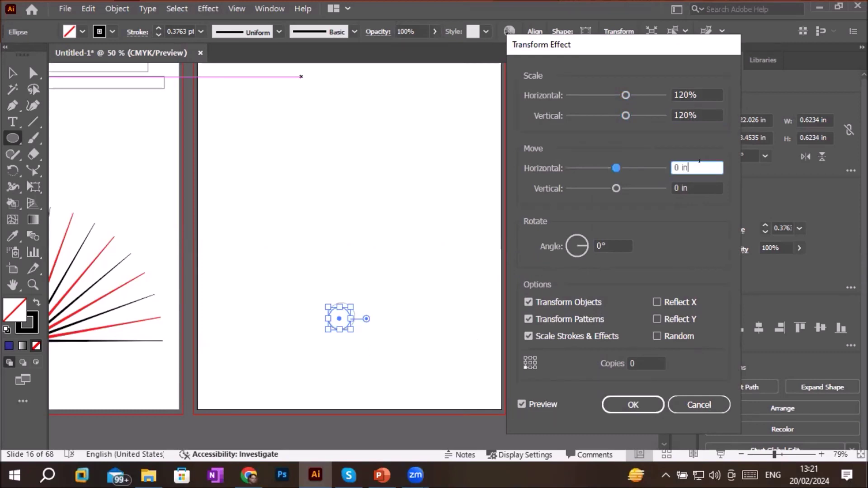
key(Down)
key(Down)
key(Down)
key(Up)
key(Up)
key(Up)
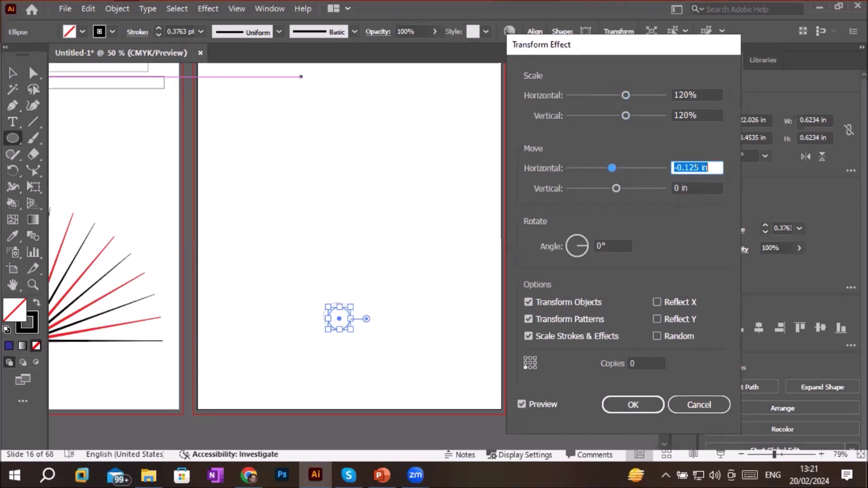
key(Up)
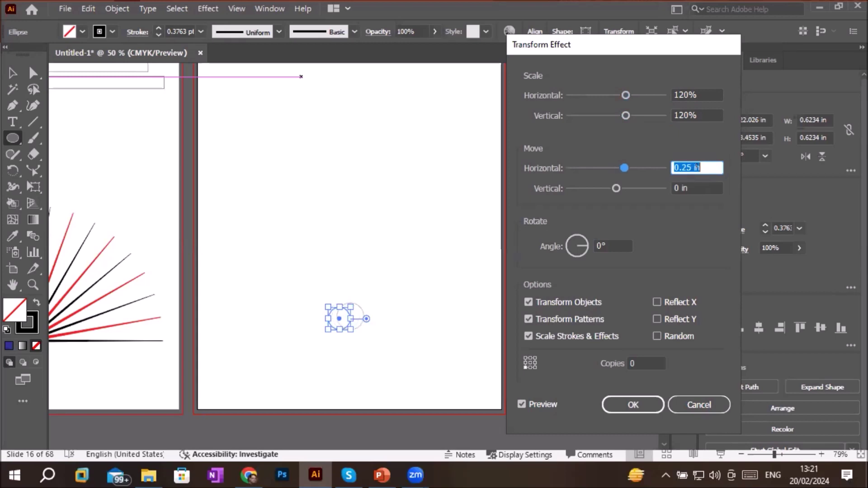
key(Up)
click(690, 188)
key(Up)
key(Up)
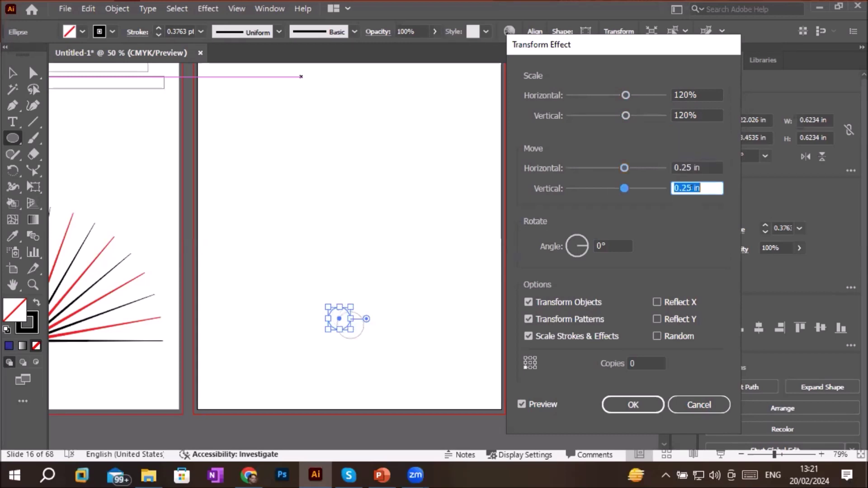
key(Down)
key(Down)
key(Down)
key(Down)
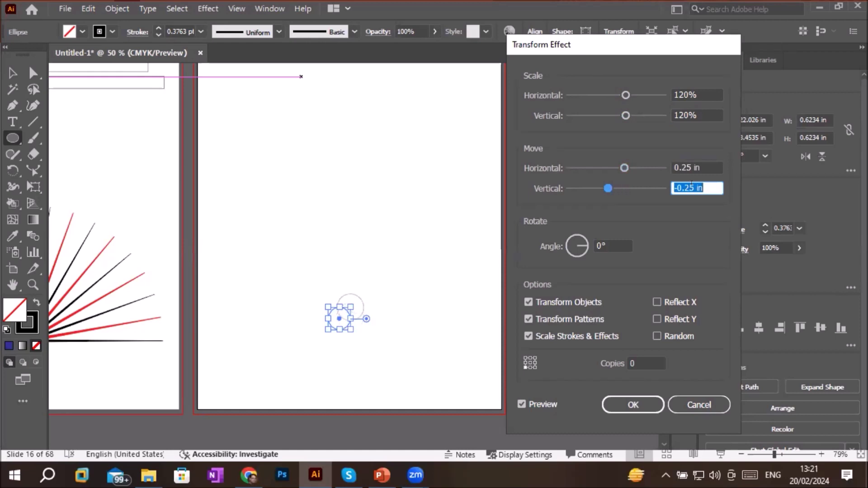
Step: Set the number of circle copies in the Transform effect to 6
click(620, 245)
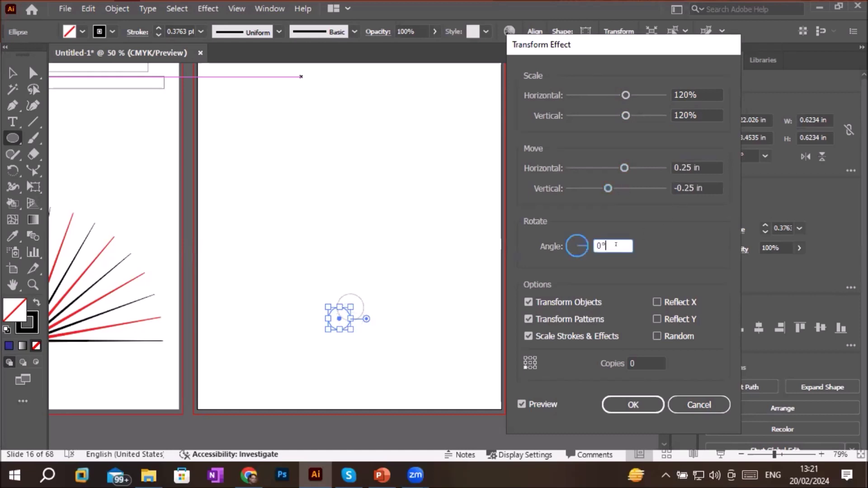
click(645, 361)
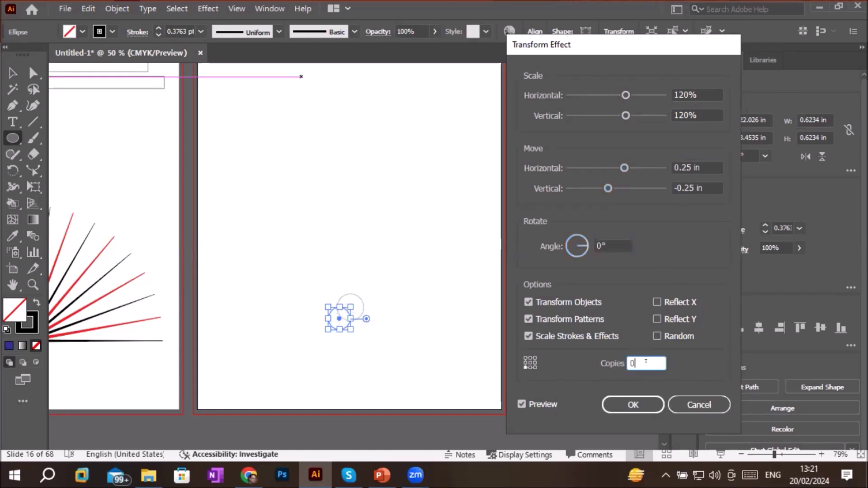
key(Up)
key(Up)
key(Up)
key(Up)
key(Up)
key(Up)
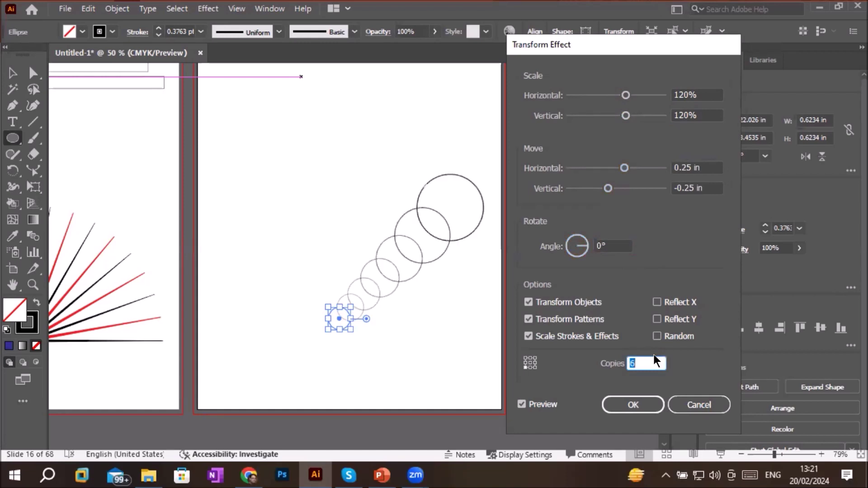
Step: Try increasing positive rotation angles for the circle copies, going through 7°, 14°, 20° and 29°
click(620, 244)
key(Up)
key(Up)
key(Up)
key(Up)
key(Up)
key(Up)
key(Up)
key(Up)
key(Up)
key(Up)
key(Up)
key(Up)
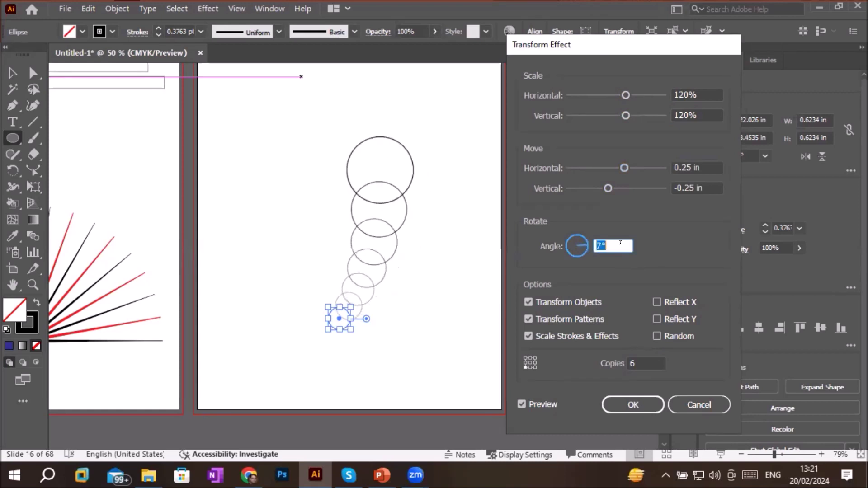
key(Up)
key(Up)
key(Up)
key(Up)
key(Up)
key(Up)
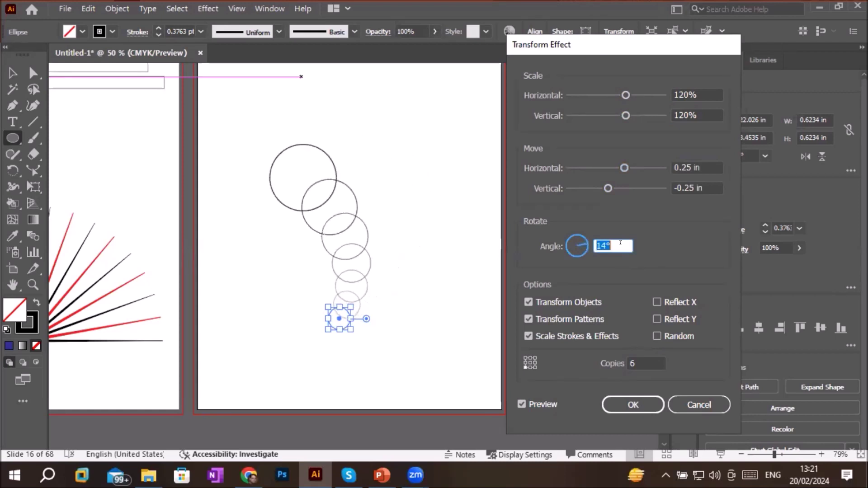
key(Up)
key(Up)
key(Up)
key(Up)
key(Up)
key(Up)
key(Up)
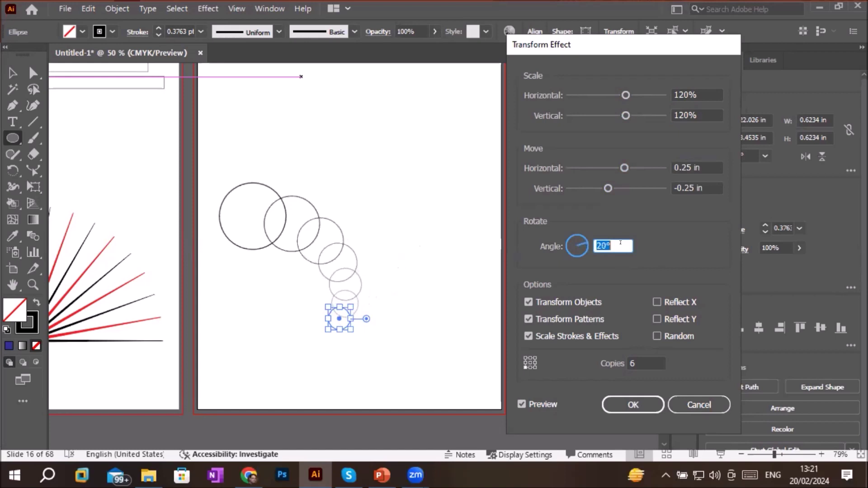
key(Up)
key(Up)
key(Up)
key(Up)
key(Up)
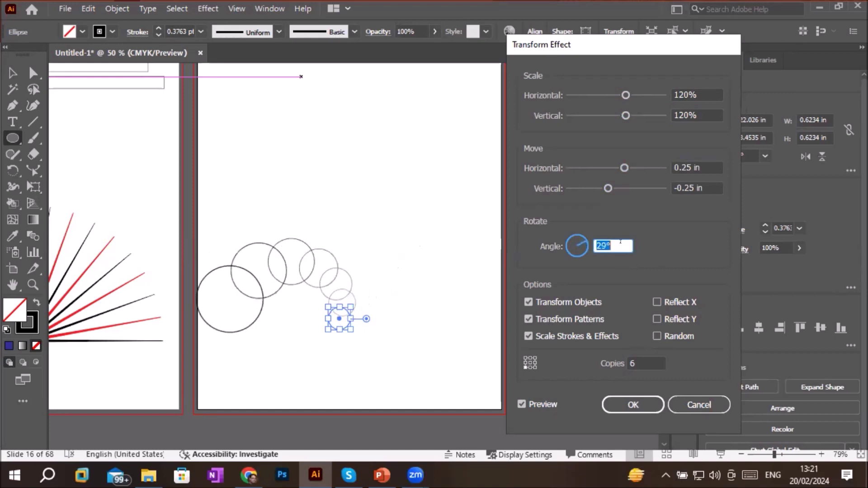
key(Up)
key(Up)
Step: Lower the rotation angle of the circle copies into negative values and set it to -2°
key(Down)
key(Down)
key(Down)
key(Down)
key(Down)
key(Down)
key(Down)
key(Down)
key(Down)
key(Down)
key(Down)
key(Down)
key(Down)
key(Down)
key(Down)
key(Down)
key(Down)
key(Down)
key(Down)
key(Down)
key(Down)
key(Down)
key(Down)
key(Down)
key(Down)
key(Down)
key(Down)
key(Down)
key(Down)
key(Down)
key(Down)
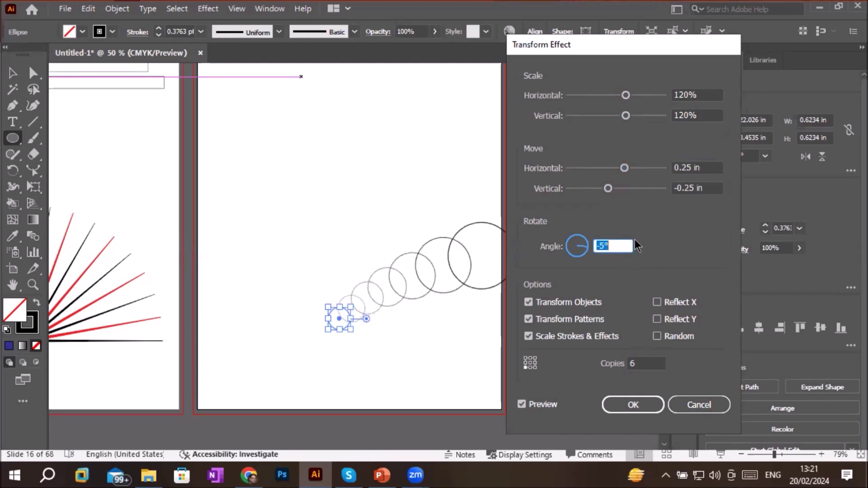
key(Up)
key(Up)
key(Up)
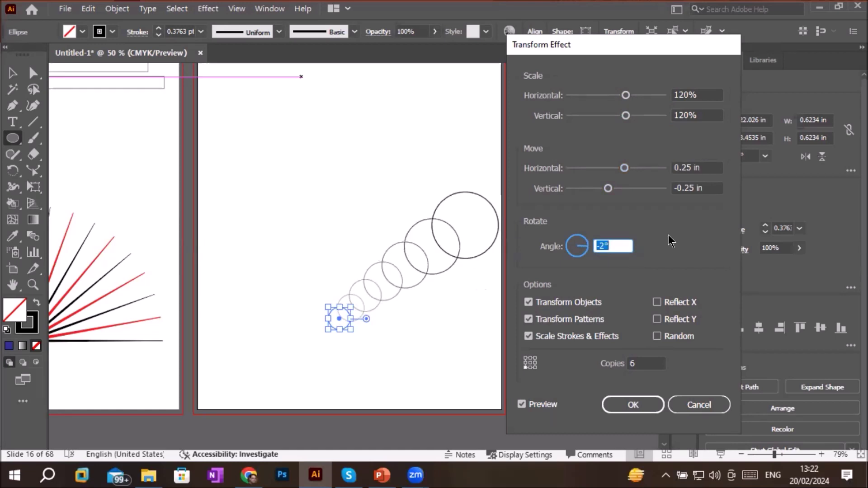
Step: Try the Reflect X, Reflect Y and Random options on the circle copies, switching each one off again
click(657, 302)
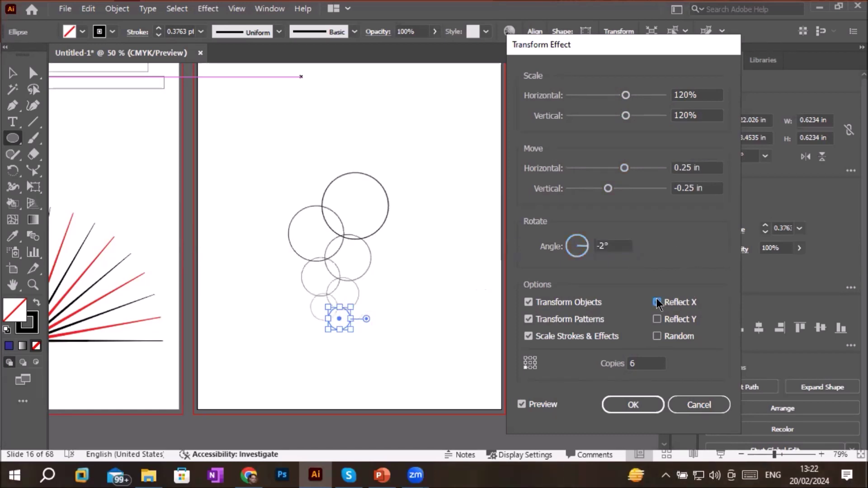
click(656, 302)
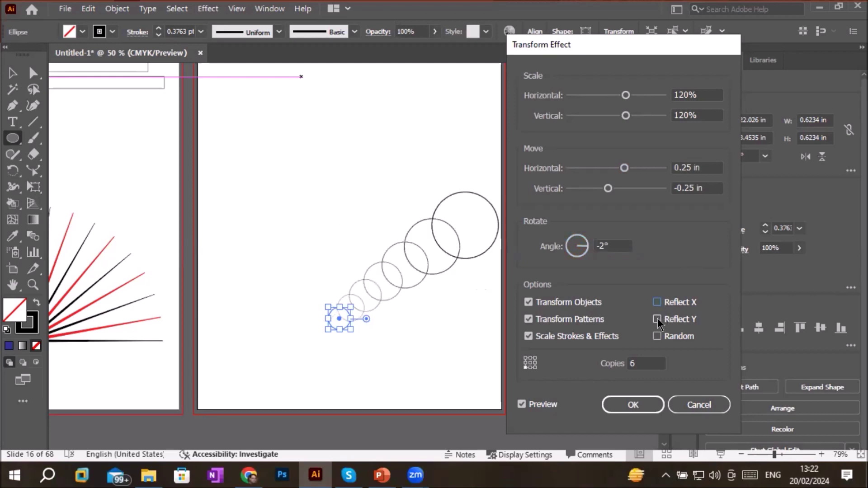
click(657, 318)
click(657, 319)
click(656, 319)
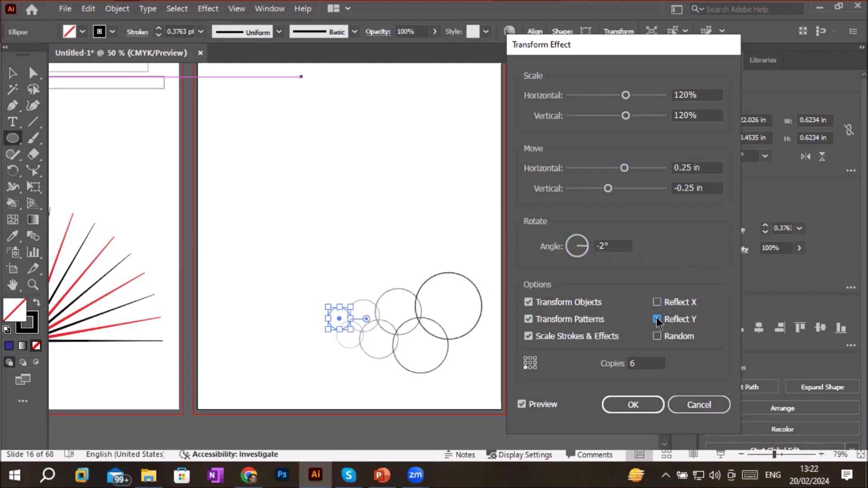
click(656, 319)
click(656, 319)
click(657, 318)
click(656, 319)
click(656, 319)
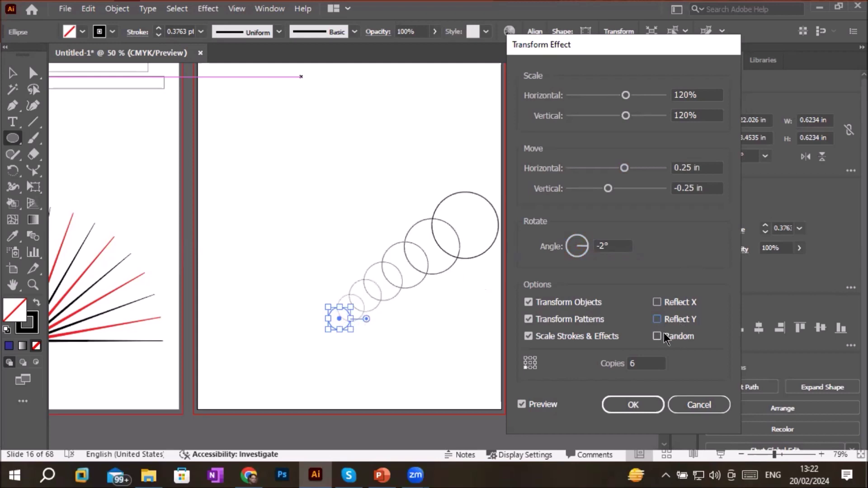
click(656, 336)
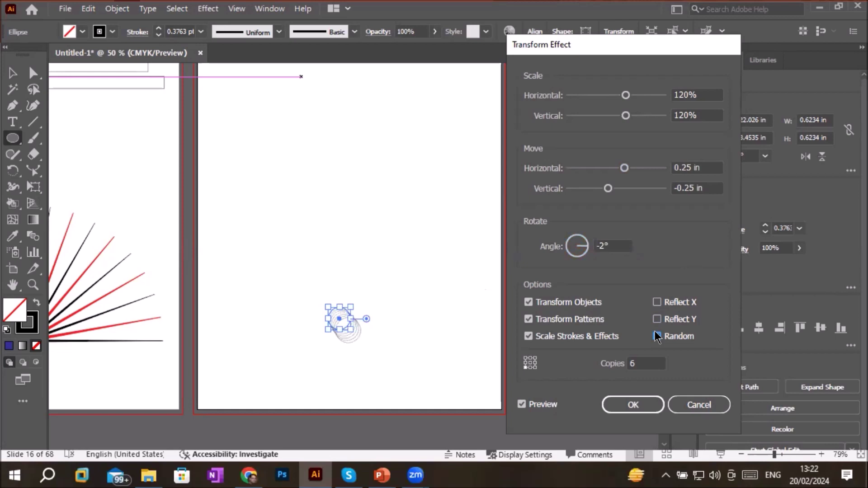
click(656, 336)
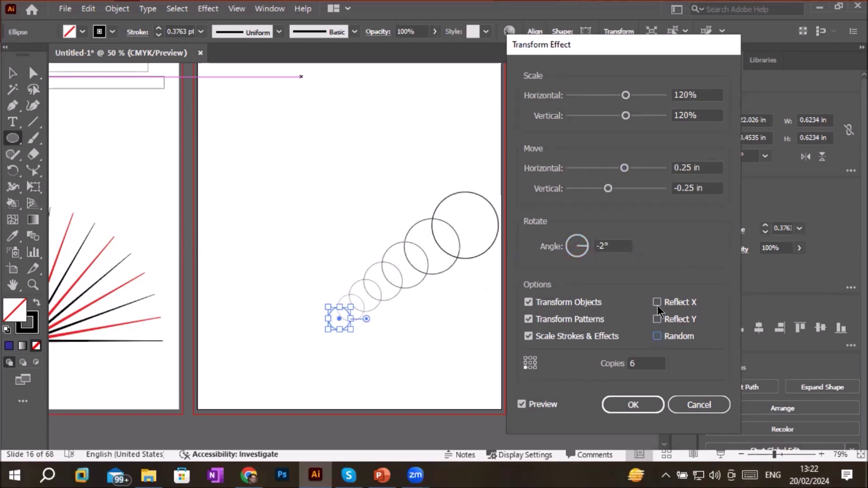
Step: Toggle the Transform Objects and Scale Strokes & Effects options to compare the circle copies, leaving both enabled
click(528, 302)
click(529, 303)
click(527, 336)
click(526, 336)
click(526, 336)
click(527, 336)
click(528, 336)
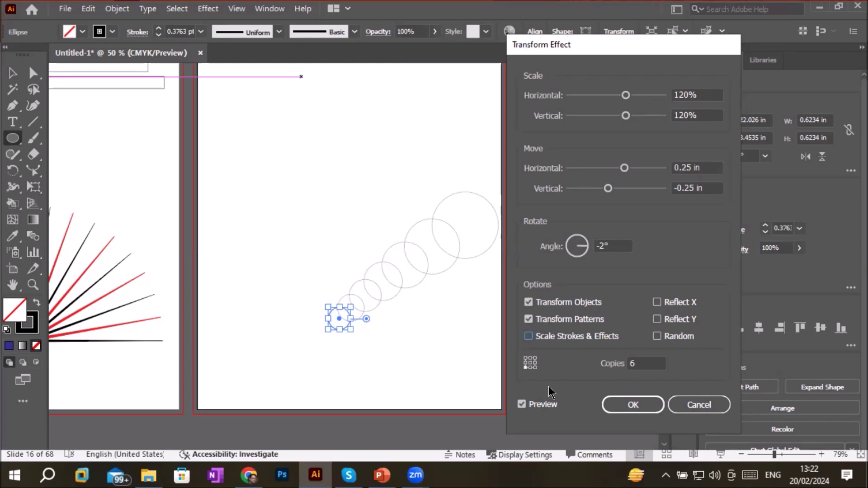
click(528, 336)
Step: Set the number of circle copies to 9 and move the Transform Effect dialog clear of the preview
click(650, 362)
text(9)
drag(625, 48, 685, 48)
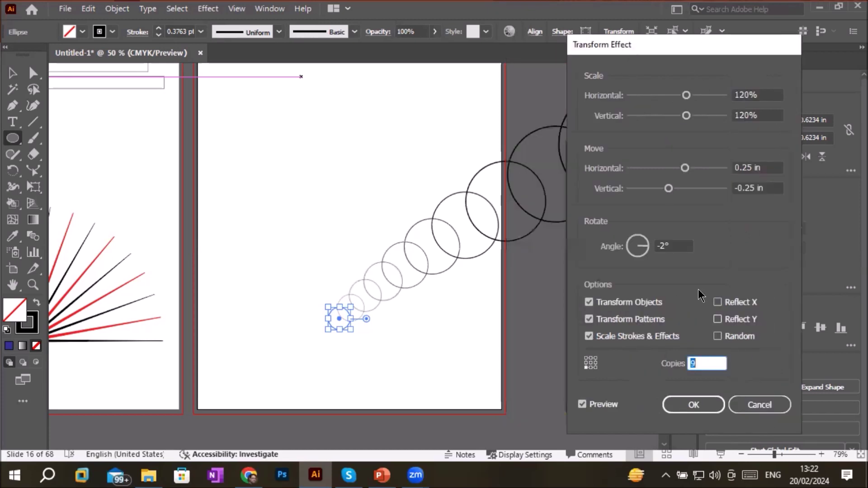
Step: Raise the rotation angle of the circle copies gradually through 5°, 18° and 37° up to 50°
click(673, 246)
text(4)
key(Up)
key(Up)
key(Up)
key(Up)
key(Up)
key(Up)
key(Up)
key(Up)
key(Up)
key(Up)
key(Up)
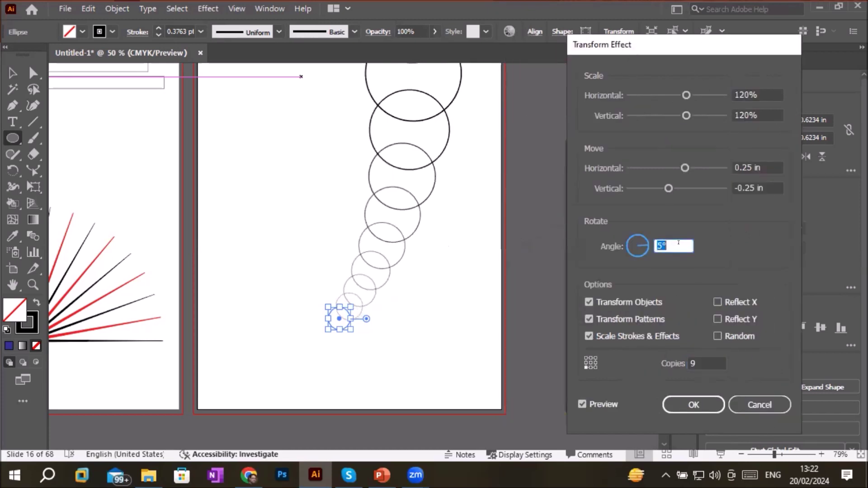
key(Up)
key(Up)
key(Up)
key(Up)
key(Up)
key(Up)
key(Up)
key(Up)
key(Up)
key(Up)
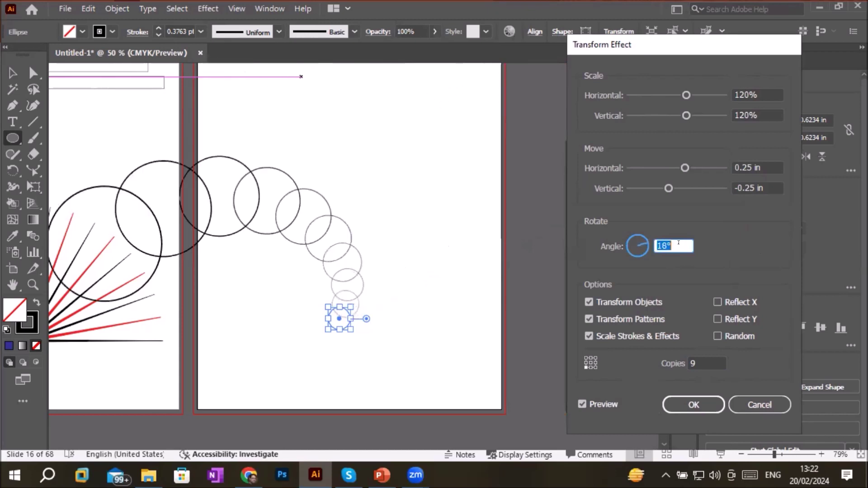
key(Up)
key(Up)
key(Up)
key(Up)
key(Up)
key(Up)
key(Up)
key(Up)
key(Up)
key(Up)
key(Up)
key(Up)
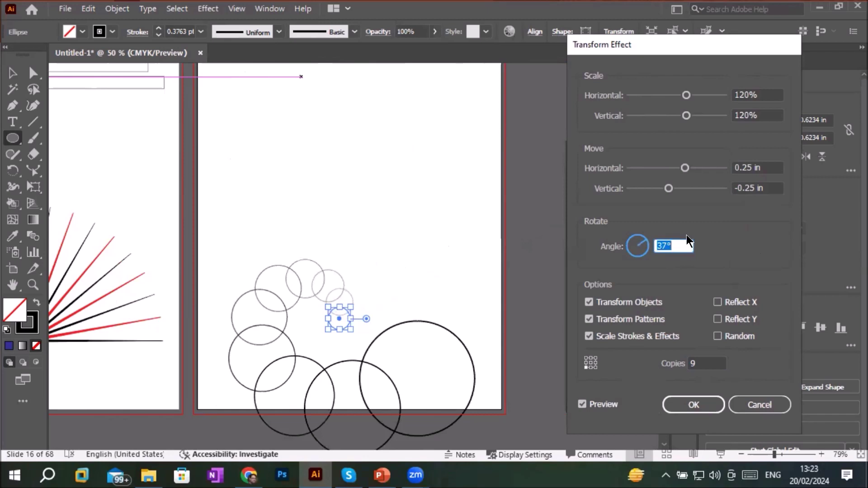
key(Up)
key(Up)
key(Up)
key(Up)
key(Up)
key(Up)
key(Up)
key(Up)
key(Up)
key(Up)
key(Up)
key(Up)
key(Up)
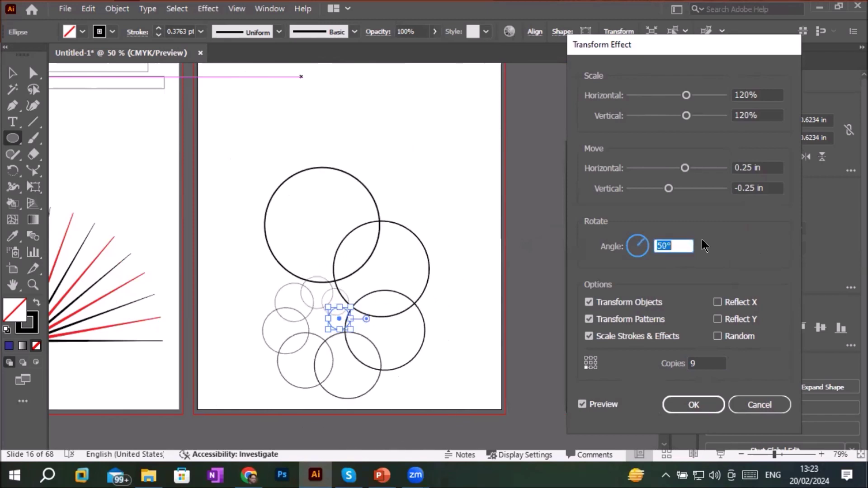
Step: Lower the horizontal scale of the circle copies gradually to 102%
click(761, 94)
key(Down)
key(Down)
key(Down)
key(Down)
key(Down)
key(Down)
key(Down)
scroll(773, 95, down, 8)
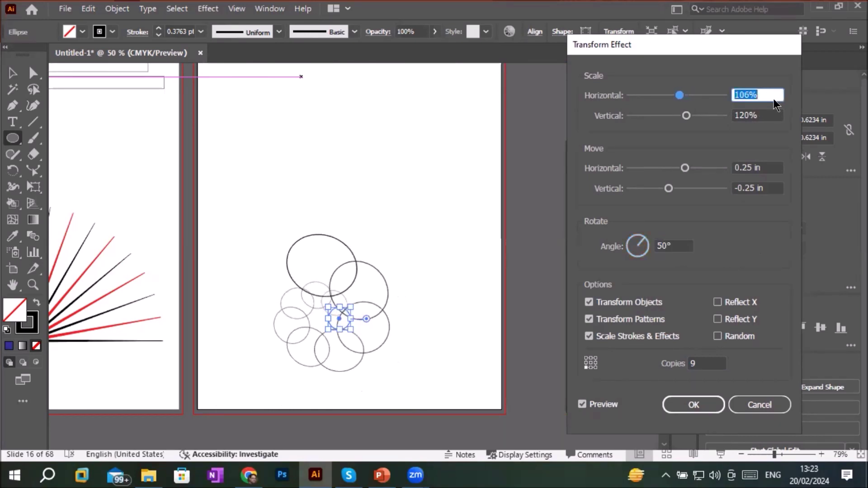
Step: Try a vertical scale of 156% and a horizontal scale of 161%, and cancel the circle's Transform effect
click(771, 114)
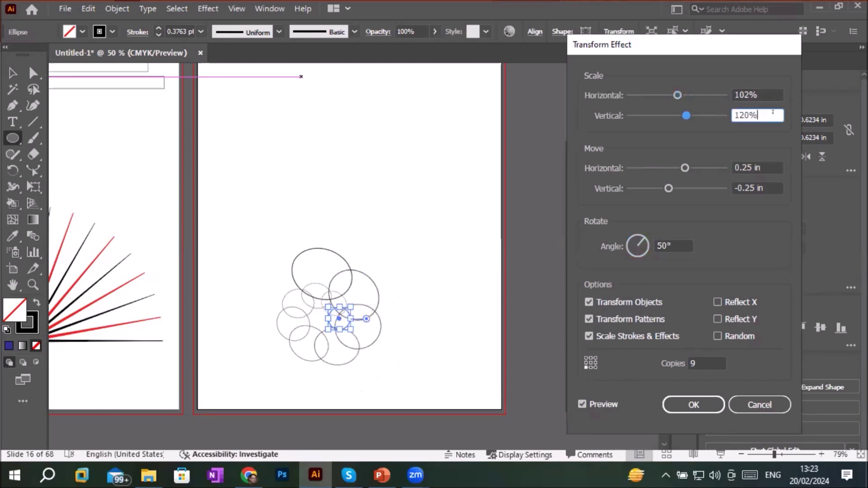
scroll(768, 113, down, 10)
scroll(768, 113, up, 20)
scroll(773, 111, up, 15)
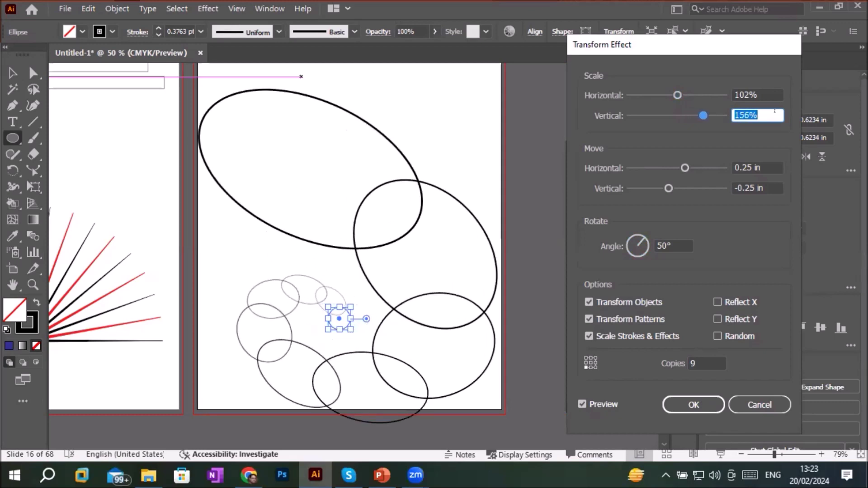
click(705, 95)
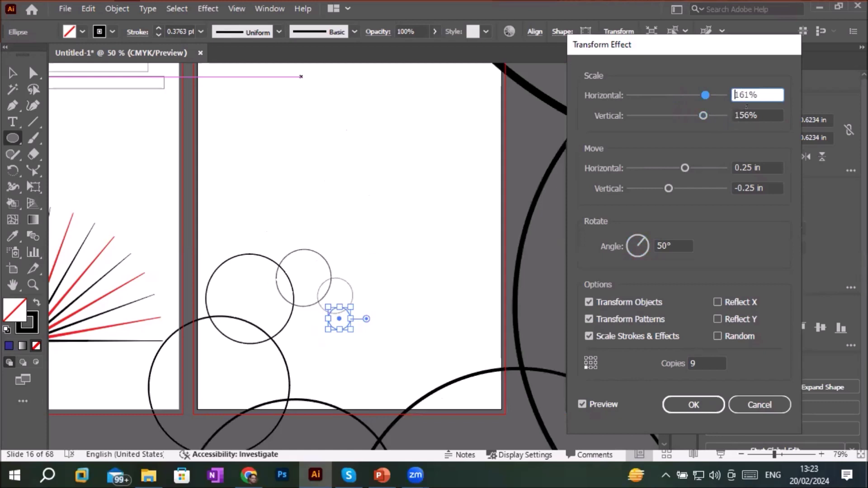
click(761, 402)
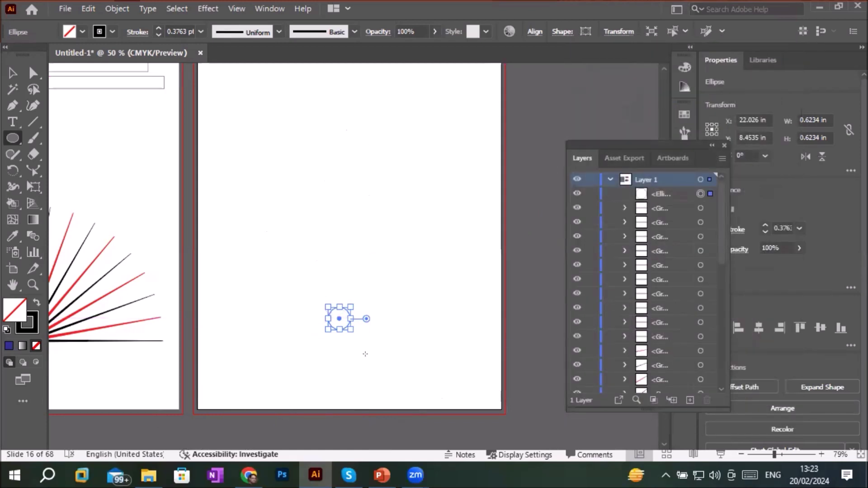
Step: Draw a rectangle about 0.97 in wide and 0.31 in high overlapping the lower part of the circle
scroll(352, 332, up, 3)
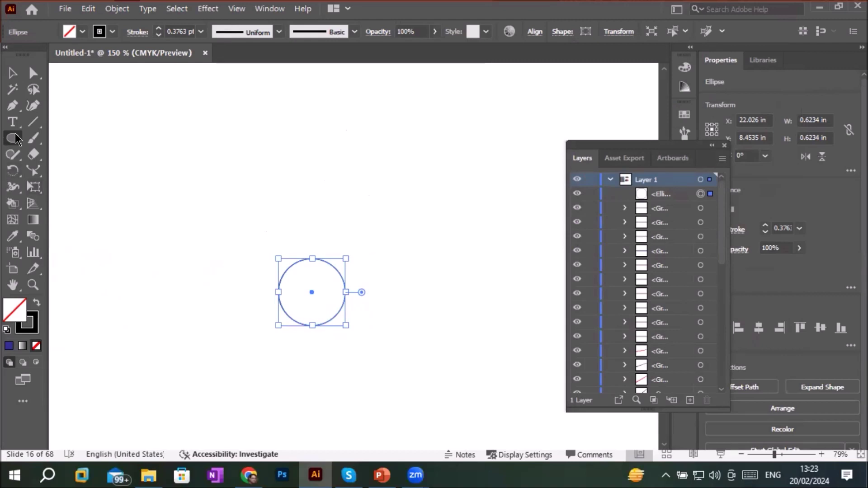
drag(14, 142, 68, 140)
drag(257, 312, 361, 346)
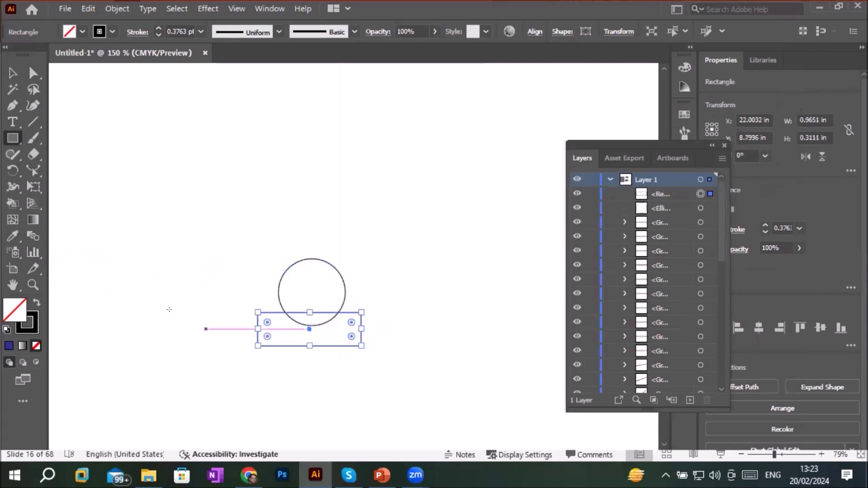
Step: Unite the circle and the rectangle into a single shape with Pathfinder
click(12, 73)
drag(198, 198, 418, 399)
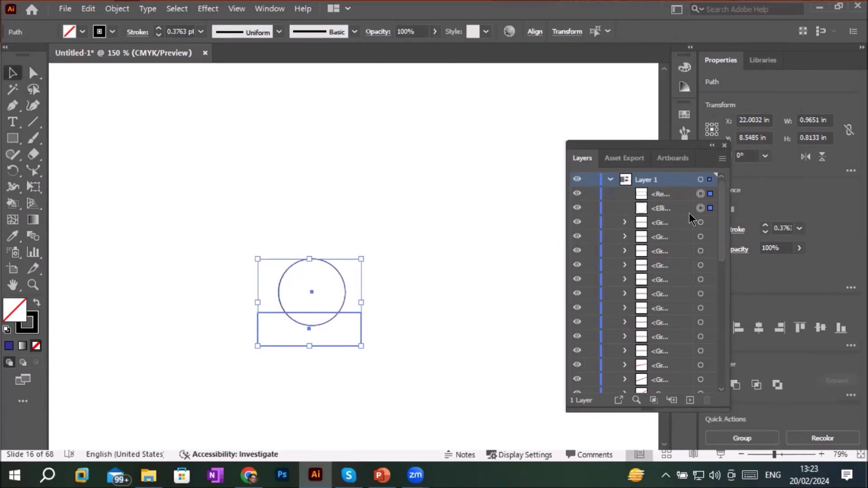
drag(643, 145, 561, 131)
click(713, 385)
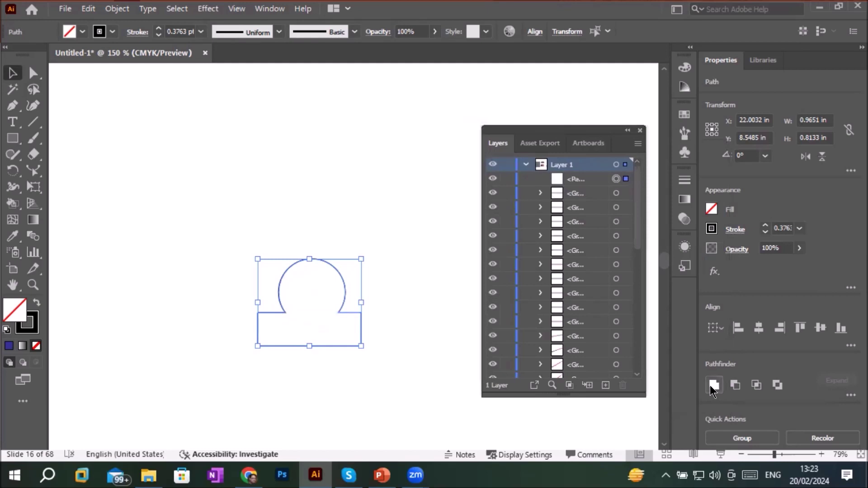
click(381, 408)
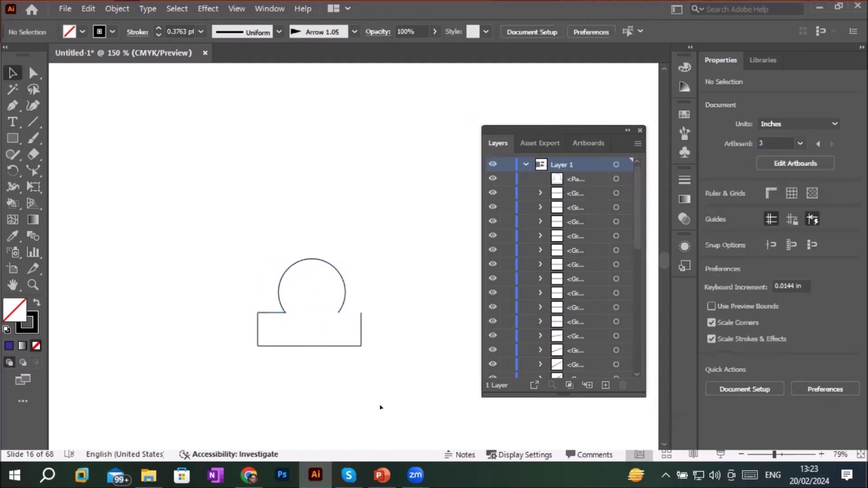
scroll(363, 337, up, 2)
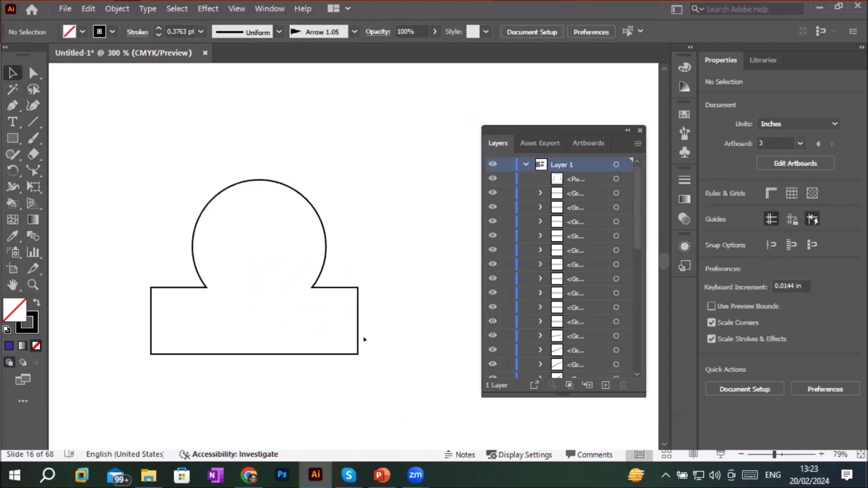
Step: Move the united shape about 0.77 in to the left on the artboard
click(359, 312)
scroll(391, 269, down, 2)
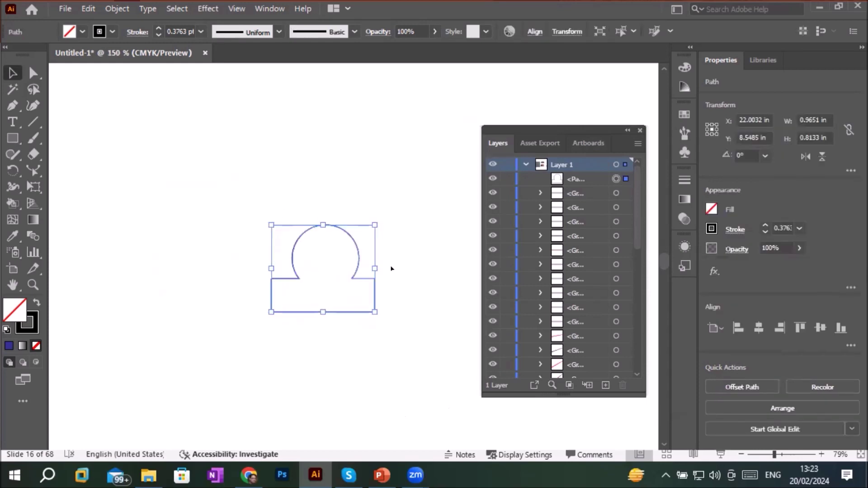
drag(361, 279, 285, 278)
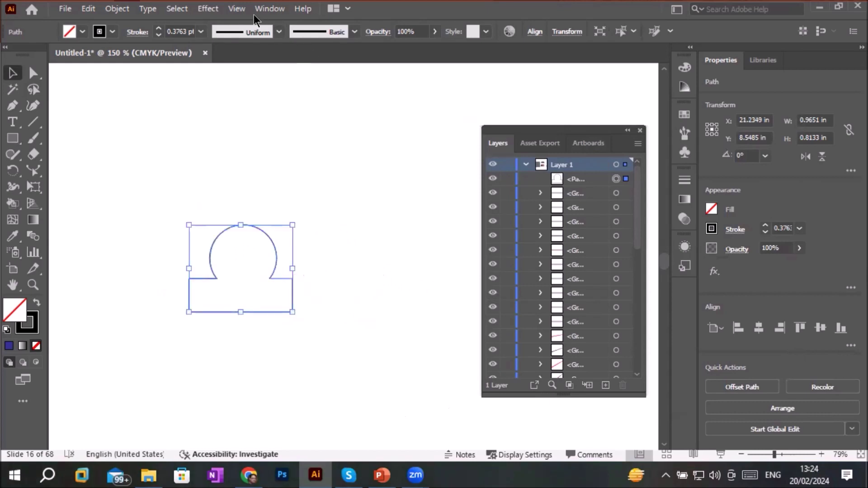
Step: Start a Transform effect on the united shape and set the number of copies to 10
click(209, 9)
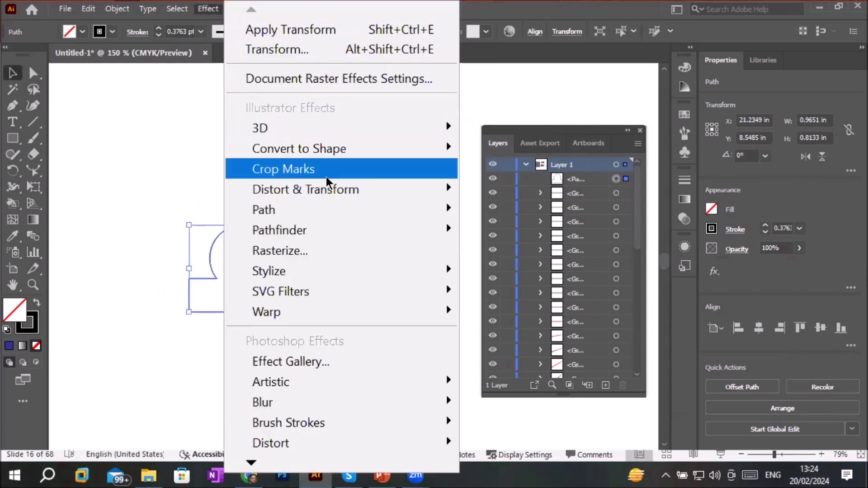
mouse_move(360, 188)
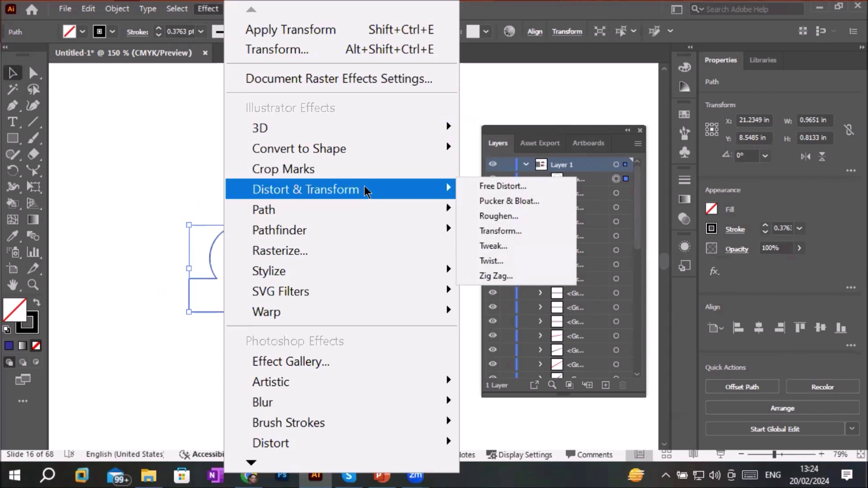
click(504, 230)
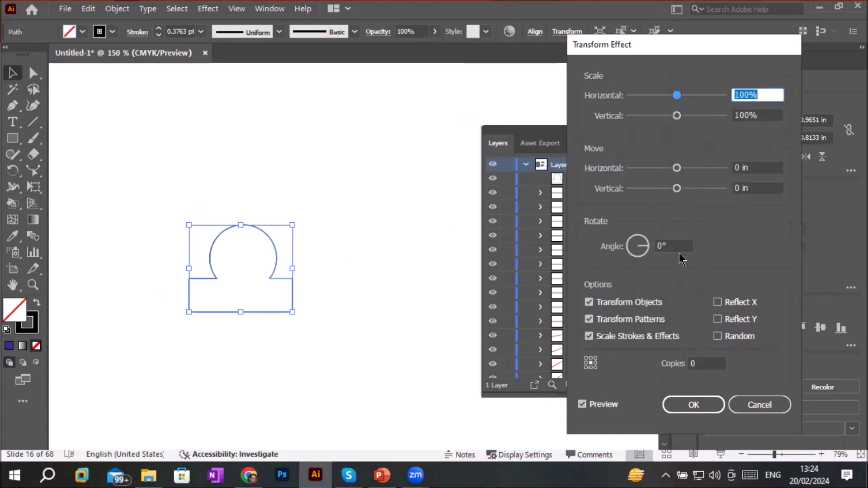
click(701, 362)
text(1)
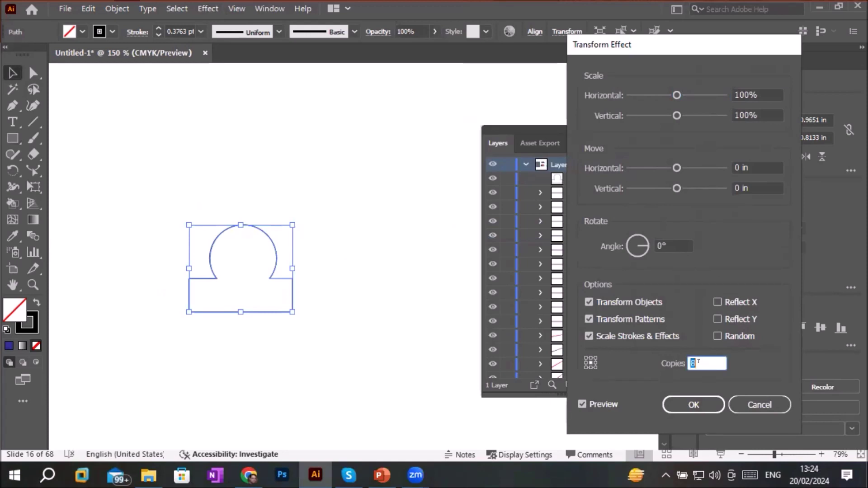
key(Up)
click(708, 363)
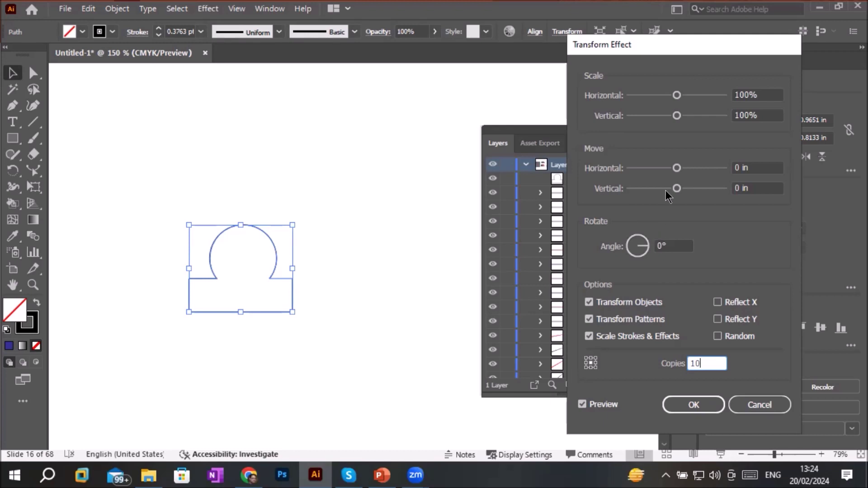
Step: Raise the horizontal scale of the united shape's copies gradually to 111%
click(762, 94)
key(Up)
key(Up)
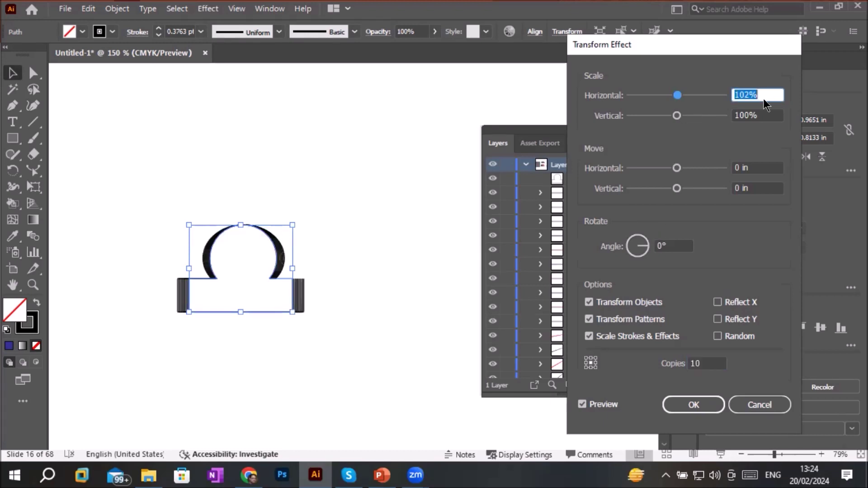
key(Up)
key(Up)
key(Up)
key(Up)
key(Up)
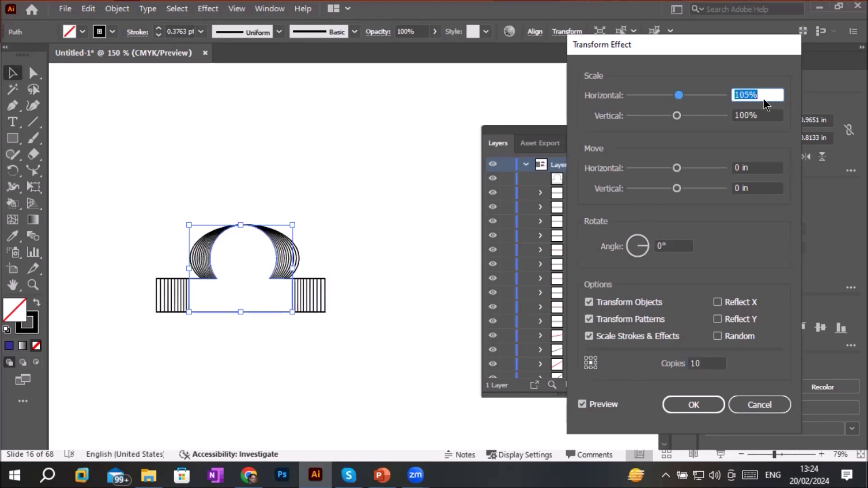
key(Up)
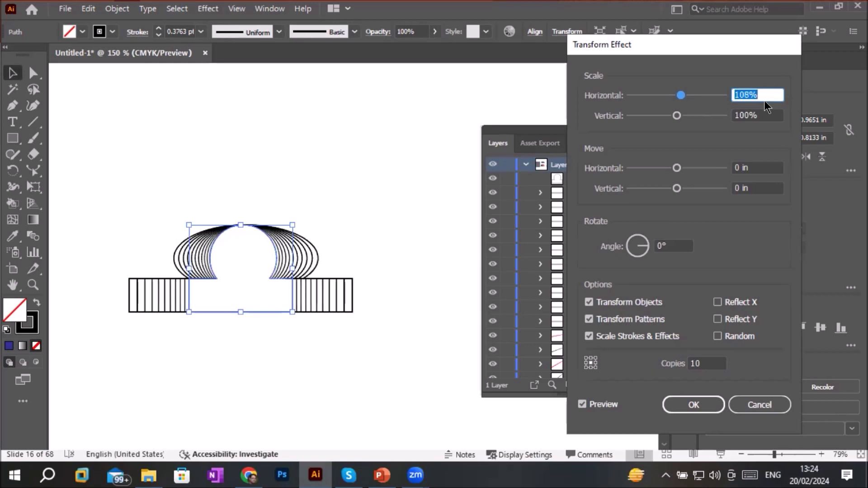
key(Up)
key(Up)
key(Up)
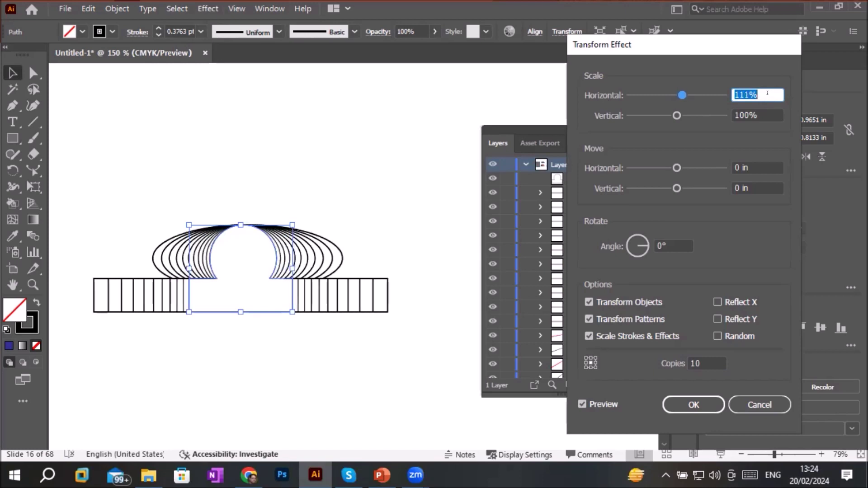
Step: Raise the vertical scale of the united shape's copies gradually to 112%
click(762, 113)
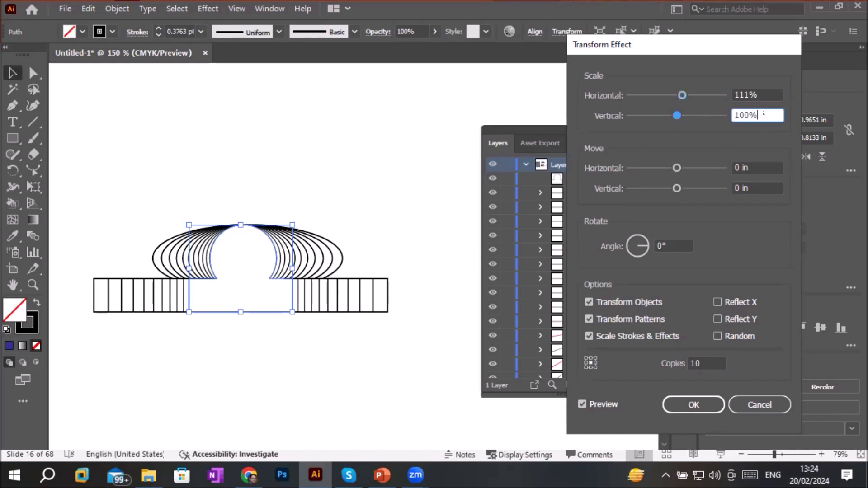
key(Up)
key(Up)
key(Up)
key(Up)
key(Up)
key(Up)
key(Up)
key(Up)
key(Up)
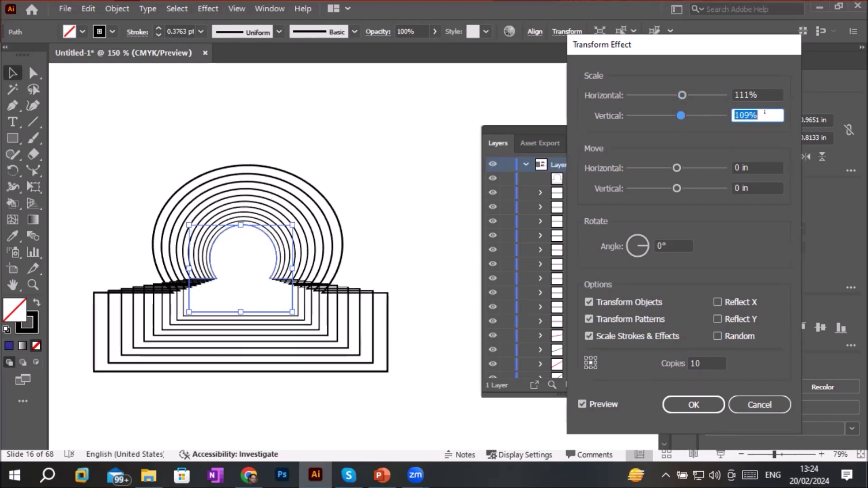
key(Up)
key(Up)
key(Up)
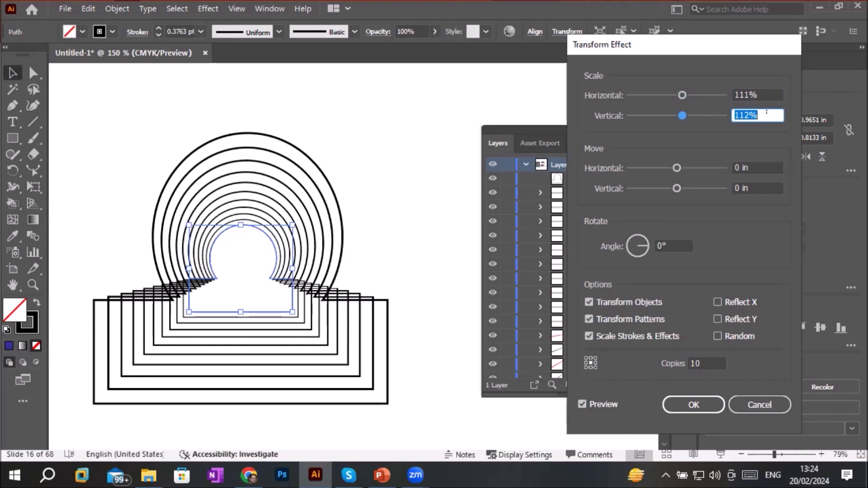
Step: Try shifting the copies horizontally in both directions, including -0.125 in, and return the horizontal move to 0 in
click(762, 166)
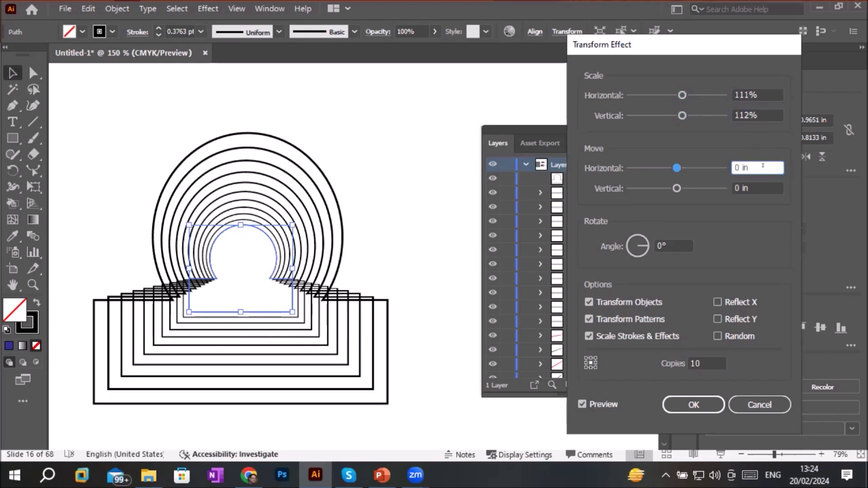
key(Down)
key(Down)
key(Down)
key(Up)
key(Up)
key(Up)
key(Down)
key(Down)
key(Down)
key(Up)
key(Up)
key(Up)
key(Down)
key(Down)
key(Down)
key(Up)
key(Up)
key(Up)
key(Up)
key(Up)
key(Up)
key(Down)
key(Down)
key(Down)
key(Down)
key(Down)
key(Down)
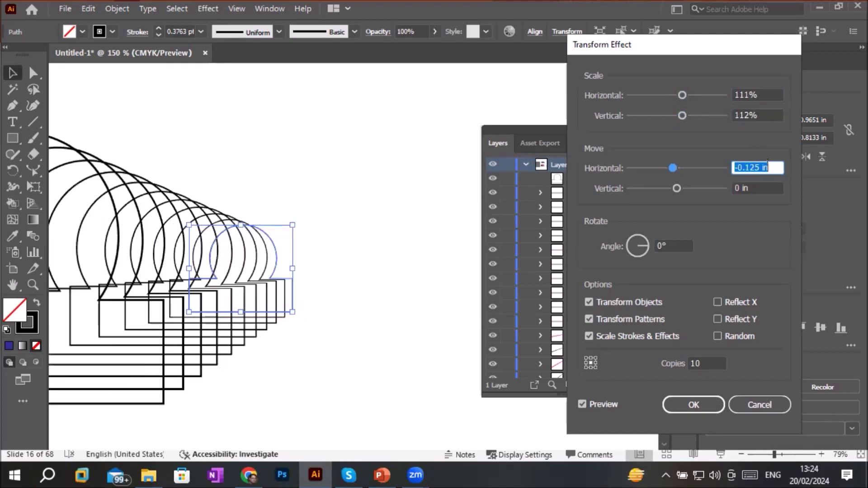
key(Up)
key(Up)
key(Up)
Step: Try shifting the copies vertically, including -0.125 in, and return the vertical move to 0 in
click(764, 188)
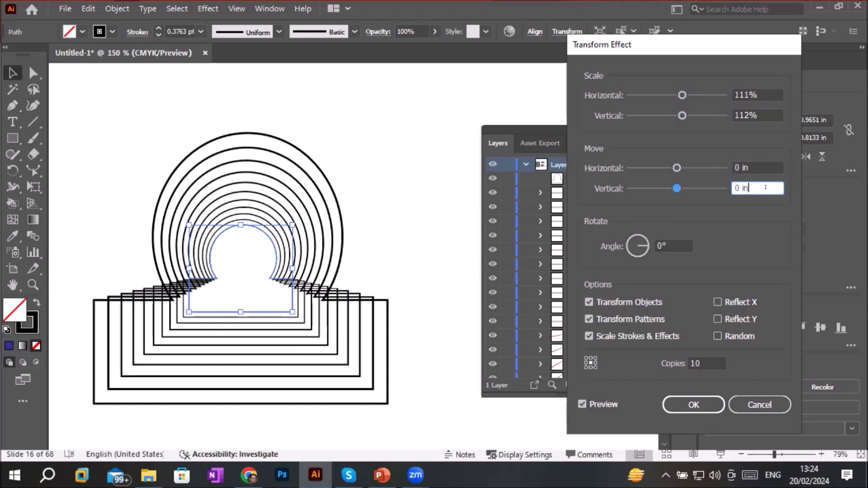
key(Up)
key(Down)
key(Down)
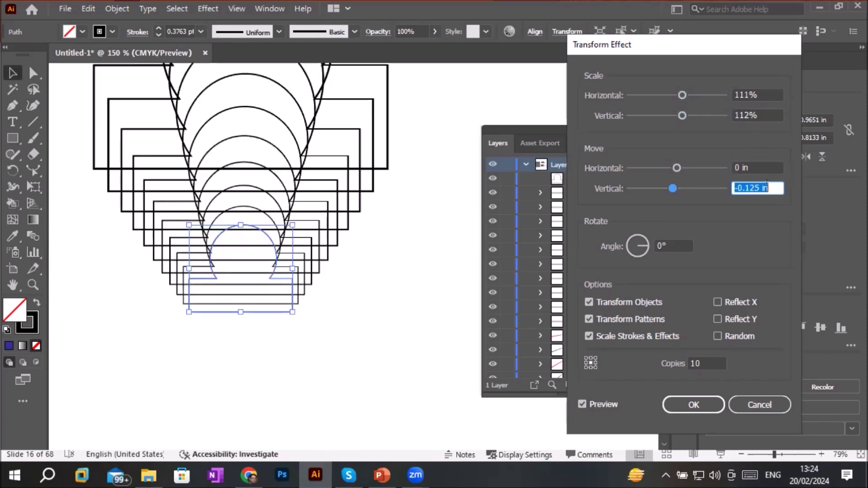
key(Up)
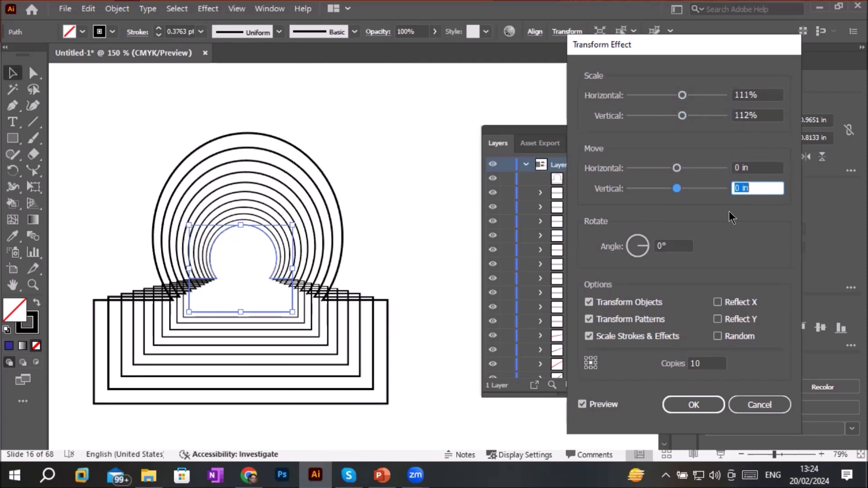
Step: Increase the rotation angle of the copies gradually to 18° to form a spiral
click(678, 245)
key(Up)
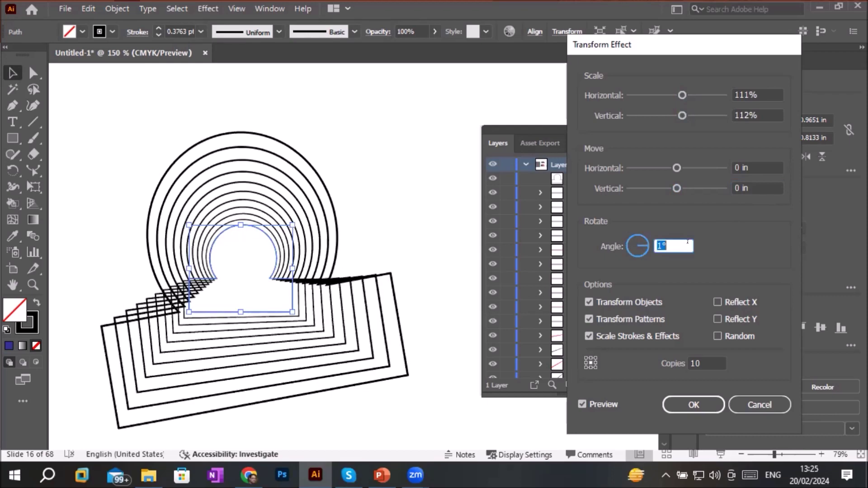
key(Up)
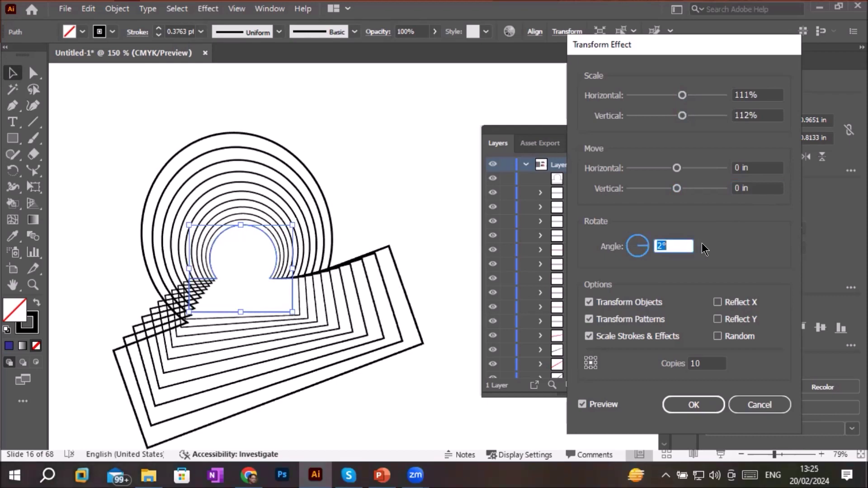
scroll(686, 241, up, 7)
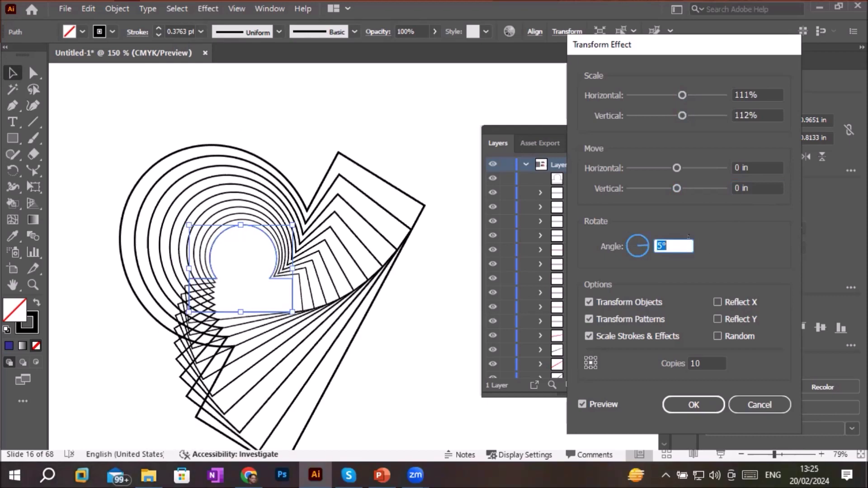
scroll(689, 240, up, 2)
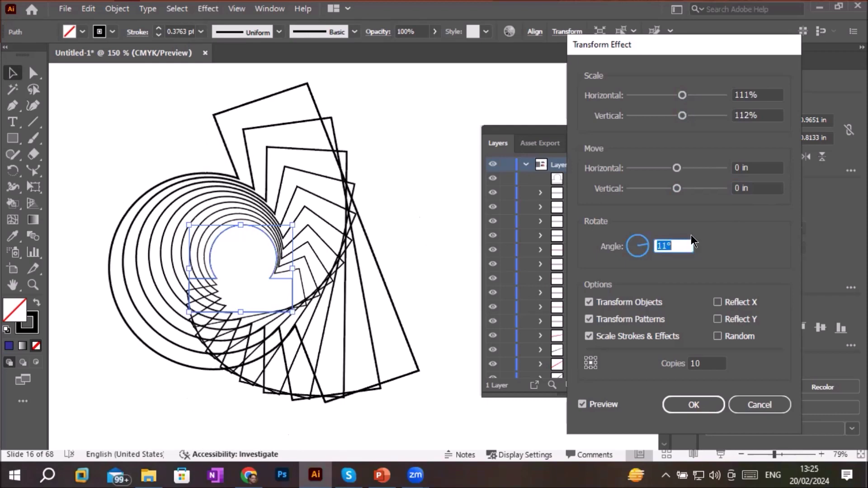
scroll(680, 245, up, 5)
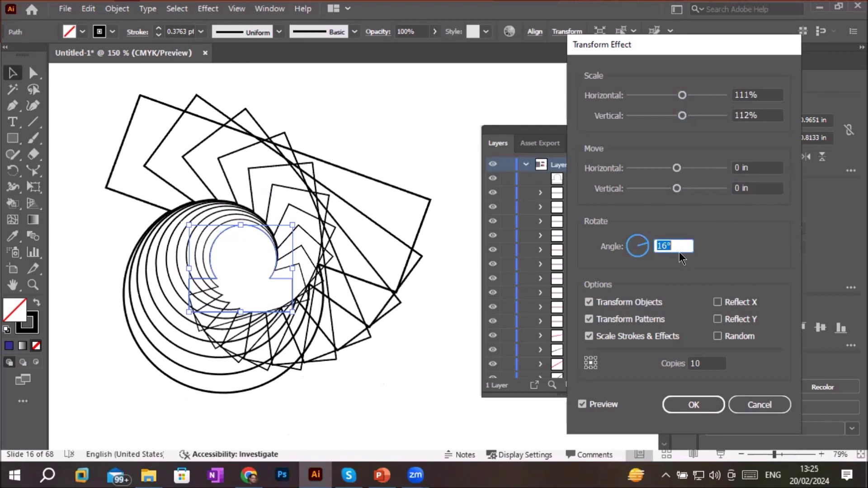
scroll(680, 248, up, 2)
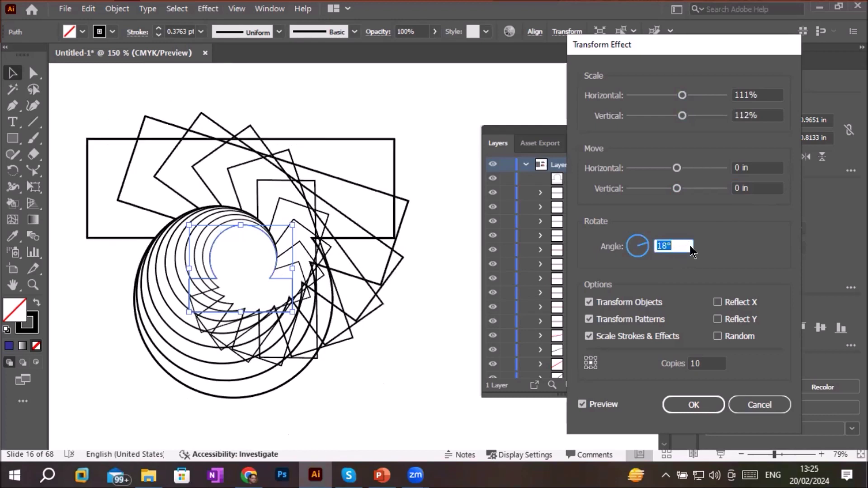
Step: Try copy counts between 0 and 20 for the spiral and return the number of copies to 10
click(698, 364)
scroll(705, 361, down, 10)
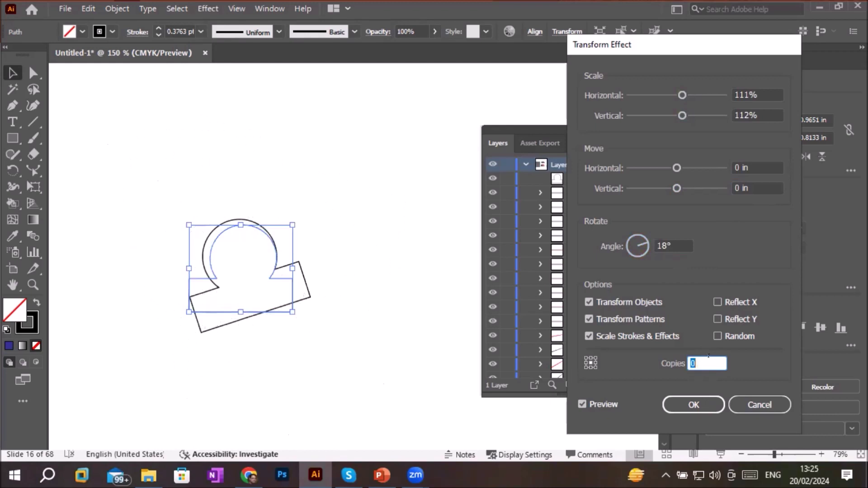
scroll(709, 359, up, 10)
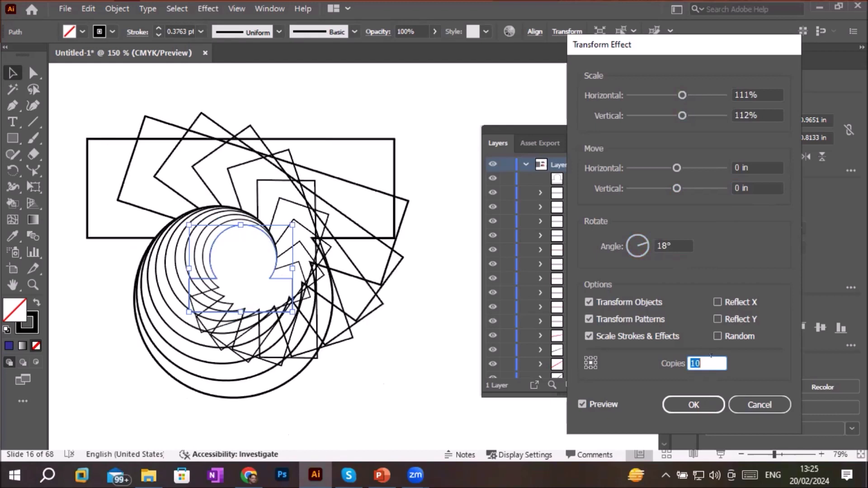
scroll(710, 356, up, 7)
scroll(713, 355, up, 3)
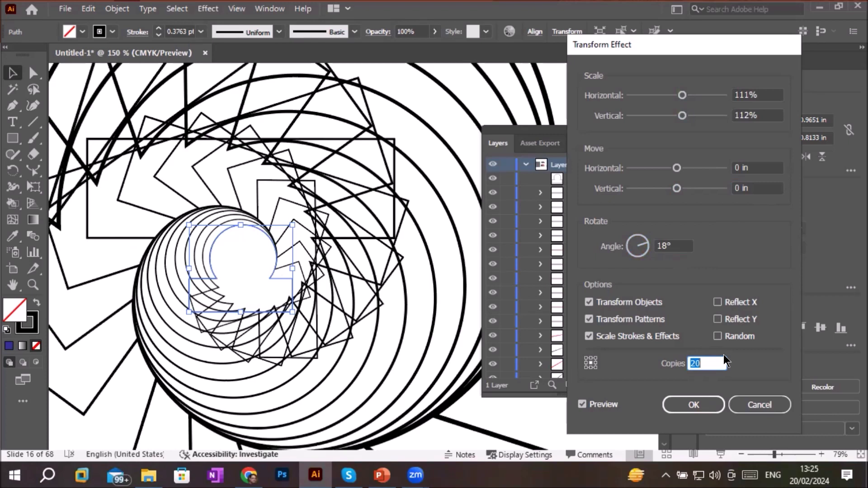
scroll(703, 362, down, 3)
scroll(702, 362, down, 5)
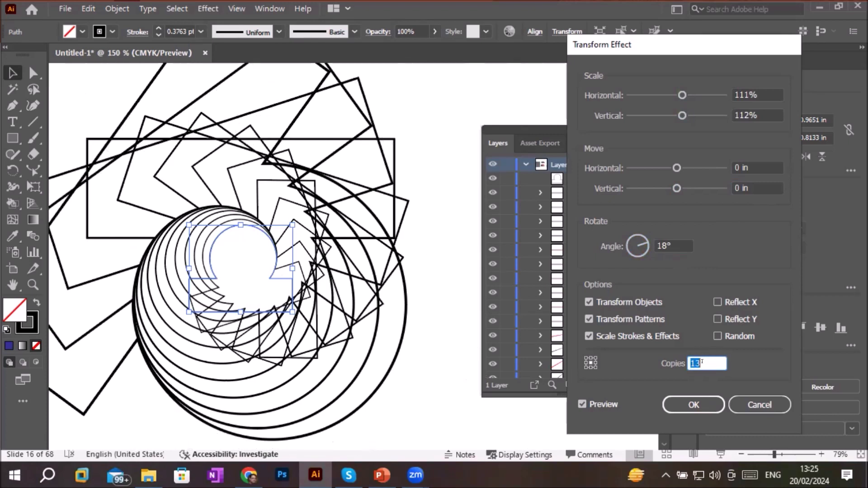
scroll(701, 362, down, 2)
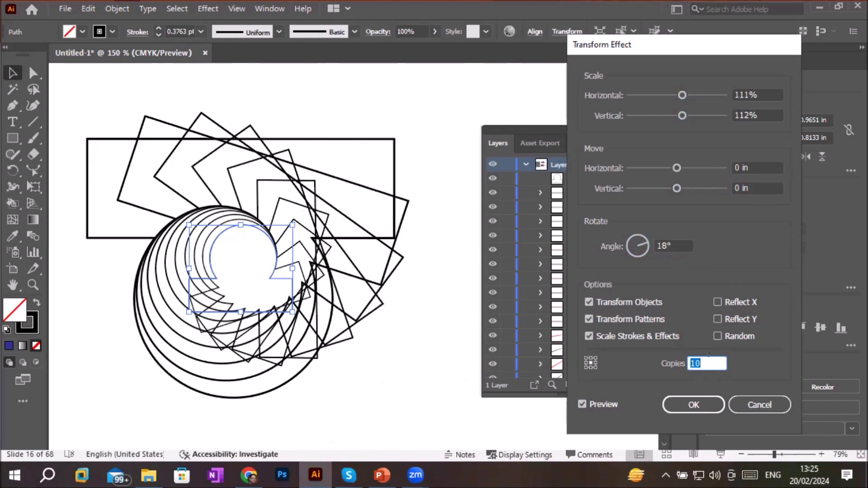
Step: Apply the Transform effect and move the spiral up to about X 21.08 in, Y 5.91 in on the artboard
click(696, 403)
click(397, 372)
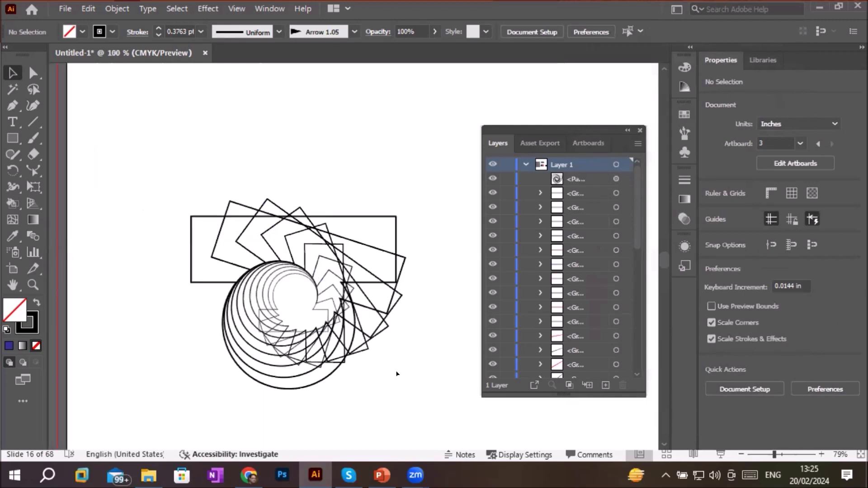
scroll(395, 379, down, 2)
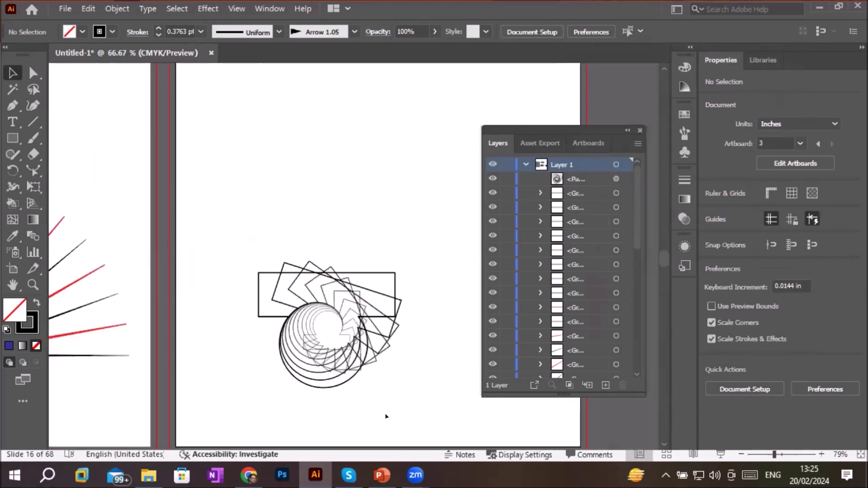
drag(325, 348, 317, 221)
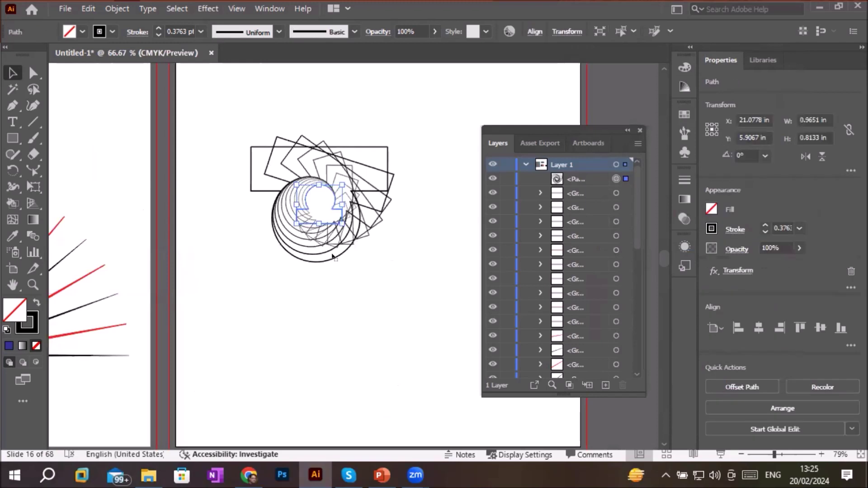
Step: Expand the appearance of the spiral so its copies become real paths
scroll(327, 218, up, 1)
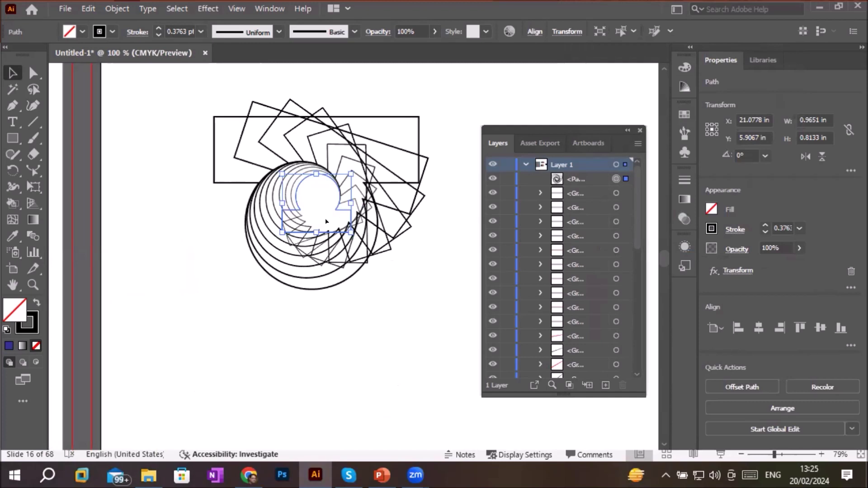
click(120, 13)
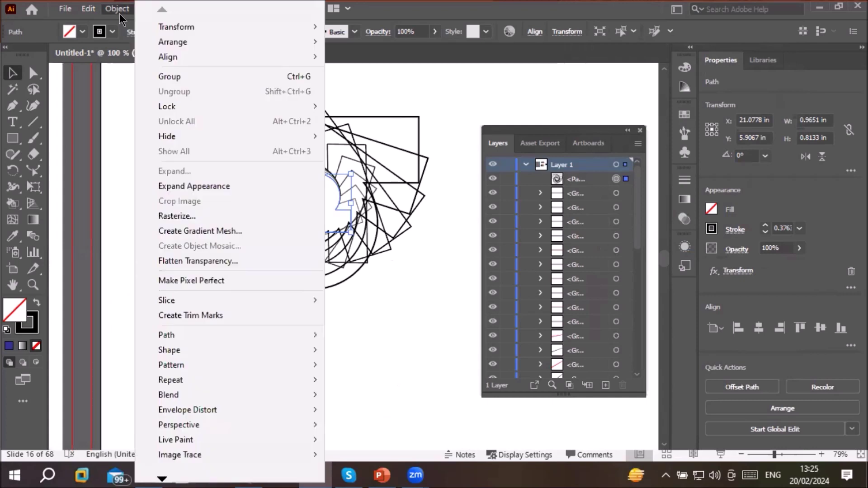
click(209, 186)
click(307, 321)
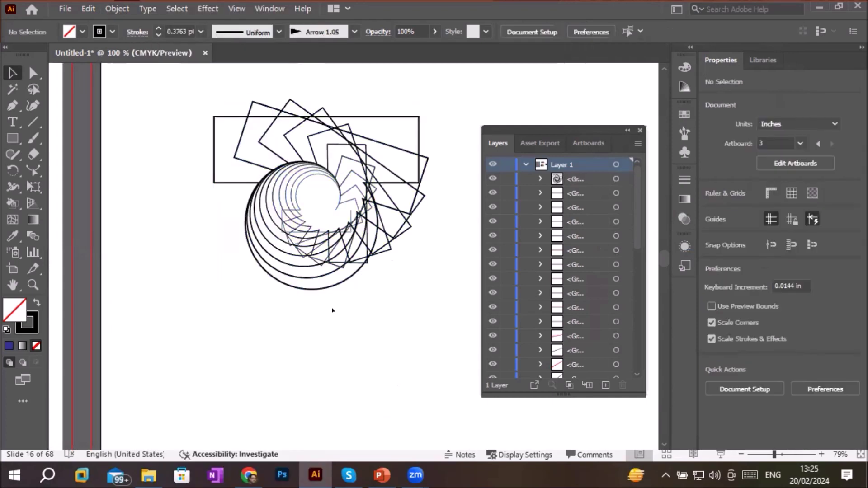
Step: Ungroup the expanded spiral into separate copies and deselect them
click(321, 288)
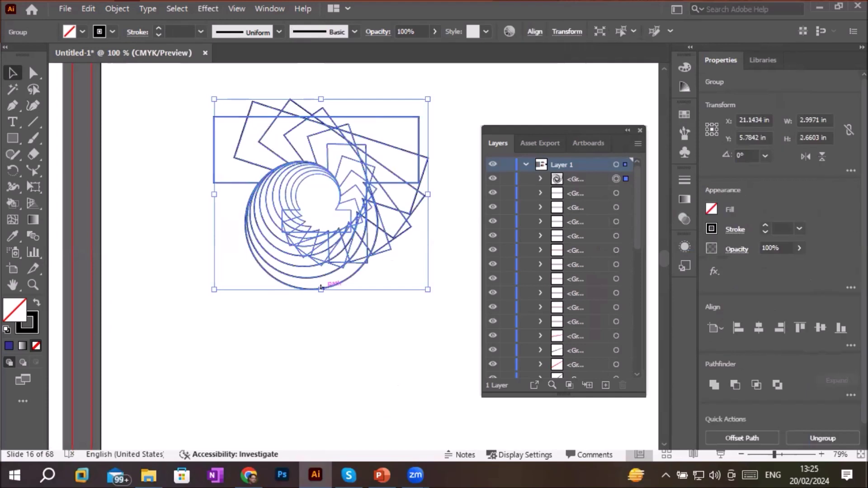
right_click(326, 274)
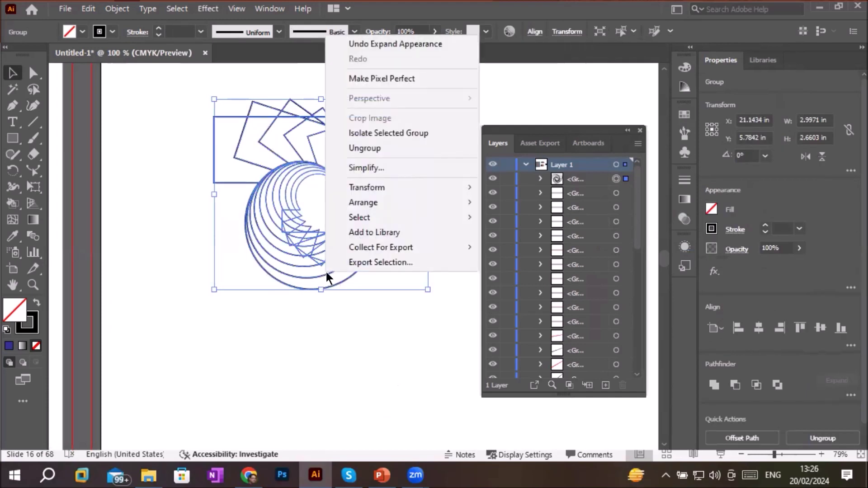
click(368, 149)
click(339, 303)
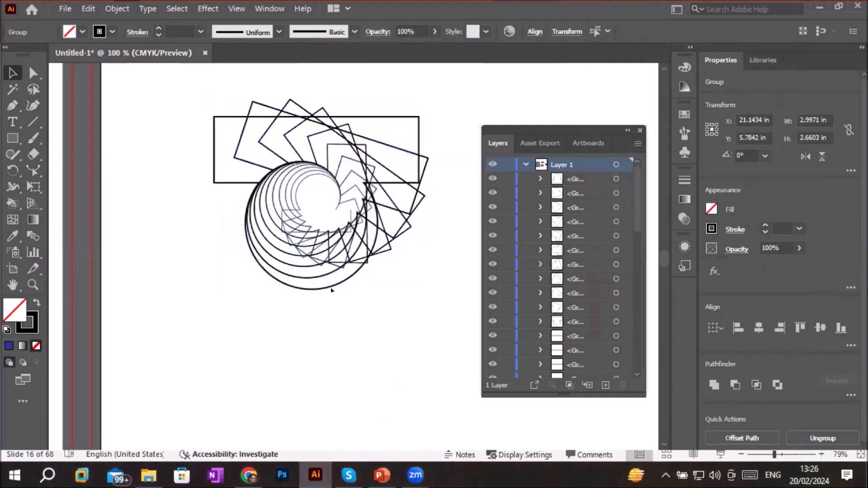
Step: Pull individual copies out of the spiral: the largest below it, two small ones above it and another large one to its left
drag(333, 285, 317, 439)
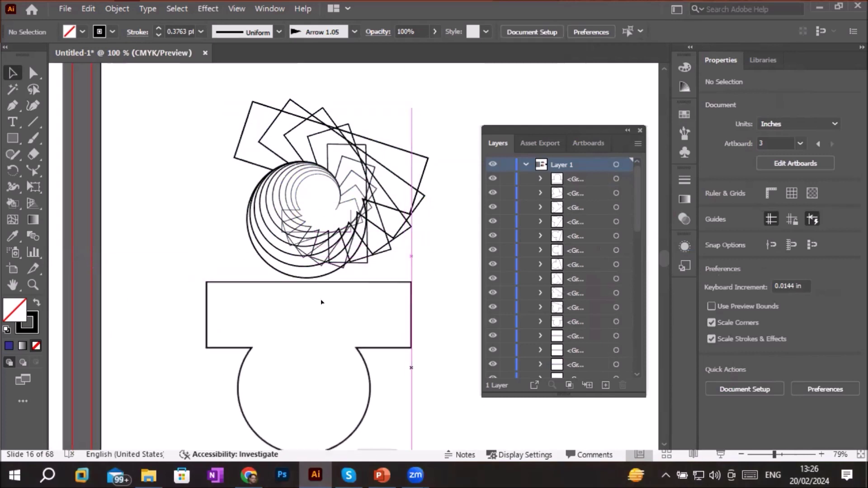
key(ctrl+z)
key(ctrl+minus)
drag(360, 259, 339, 385)
mouse_move(378, 226)
mouse_down()
mouse_move(400, 140)
mouse_move(363, 168)
mouse_move(345, 138)
mouse_move(296, 211)
mouse_move(468, 182)
mouse_move(398, 267)
mouse_move(384, 231)
mouse_up()
right_click(385, 232)
click(306, 279)
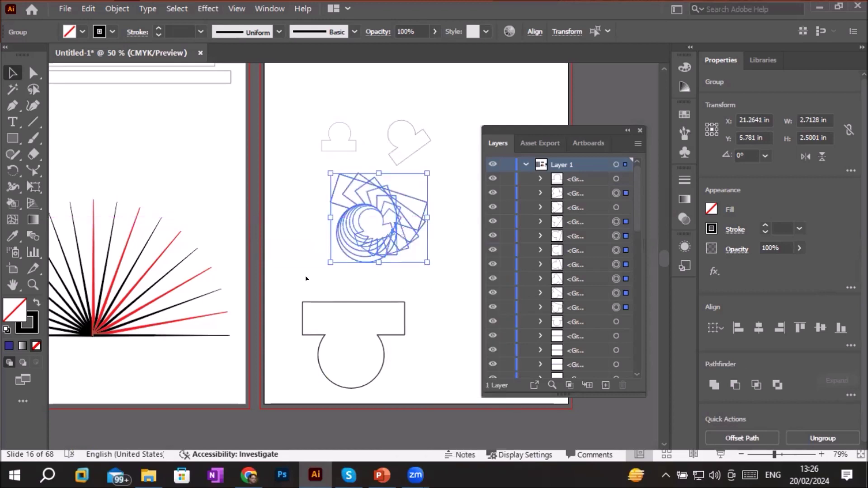
click(306, 279)
drag(348, 239, 291, 269)
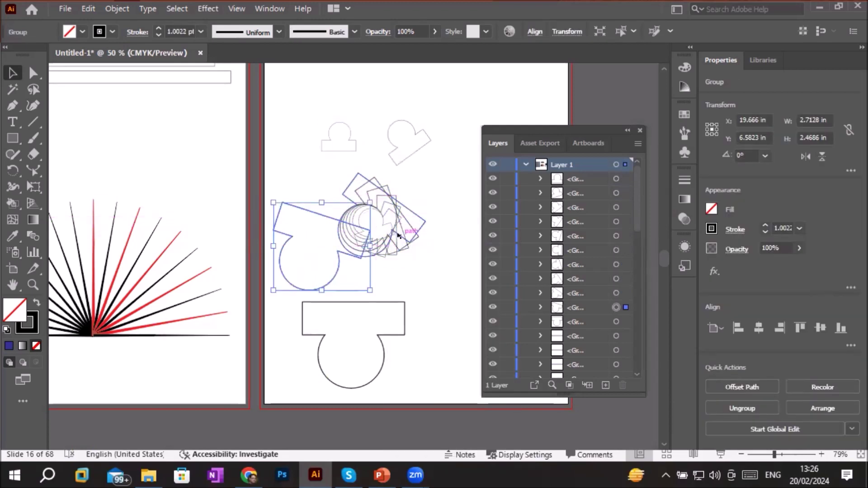
Step: Try pulling further copies out to the right of and above the spiral, and undo these moves
click(398, 235)
drag(398, 234, 454, 251)
drag(384, 221, 397, 198)
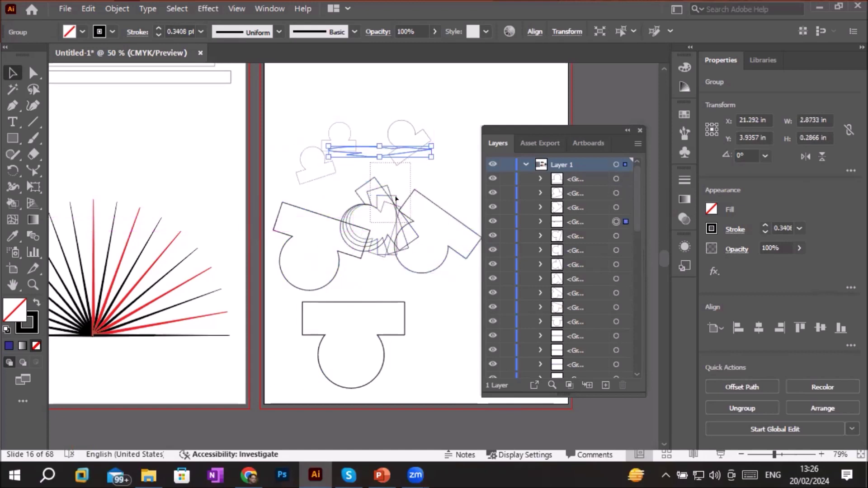
click(396, 199)
key(ctrl+z)
key(ctrl+z)
key(ctrl+z)
key(ctrl+z)
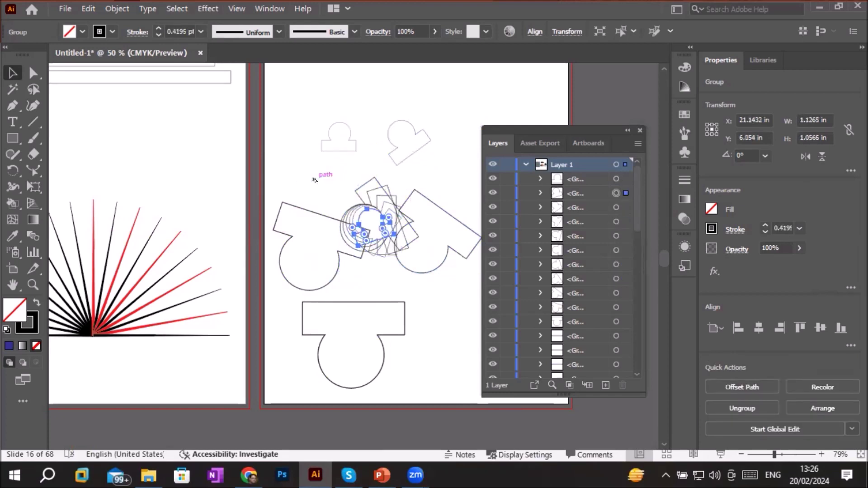
key(ctrl+z)
Step: Select all the spiral copies on the third artboard and delete them
scroll(332, 136, down, 1)
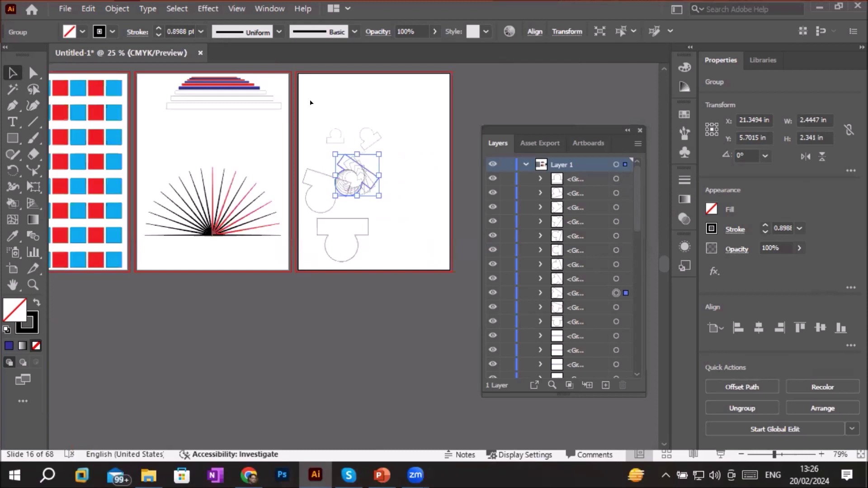
drag(307, 101, 341, 234)
drag(405, 275, 404, 274)
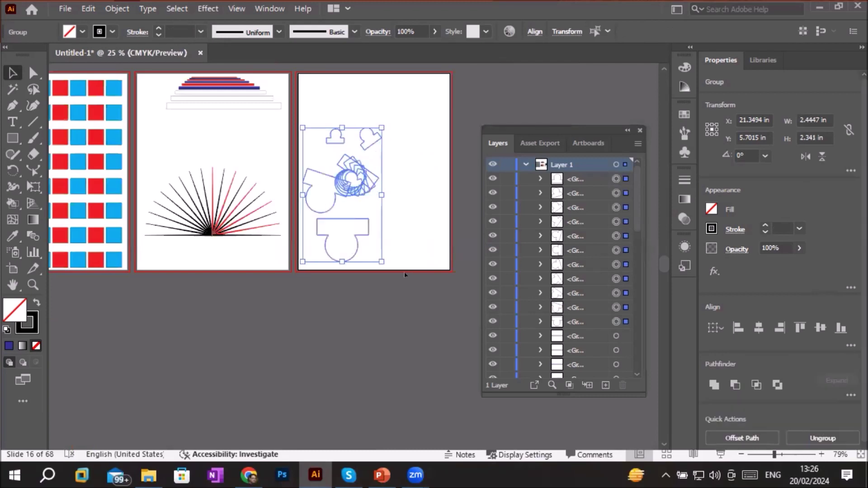
key(Delete)
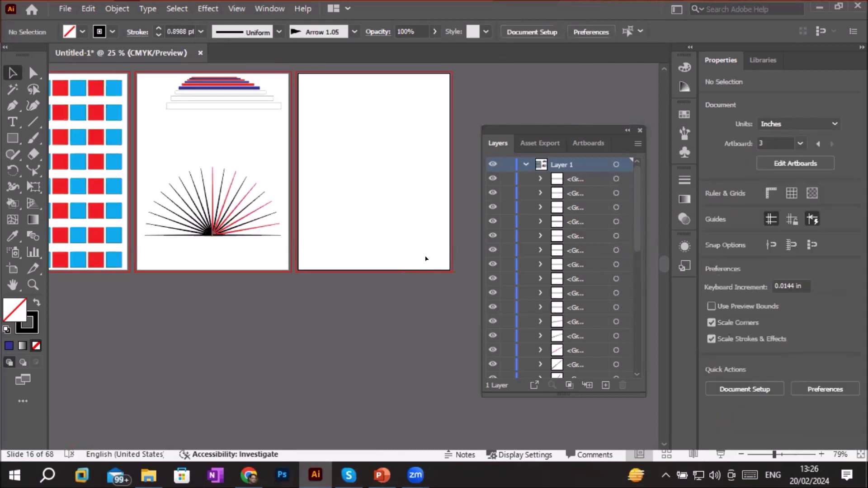
Step: Draw a thin horizontal rectangle about 3.97 in wide and 0.38 in high on the empty third artboard
scroll(475, 121, up, 2)
scroll(474, 119, down, 1)
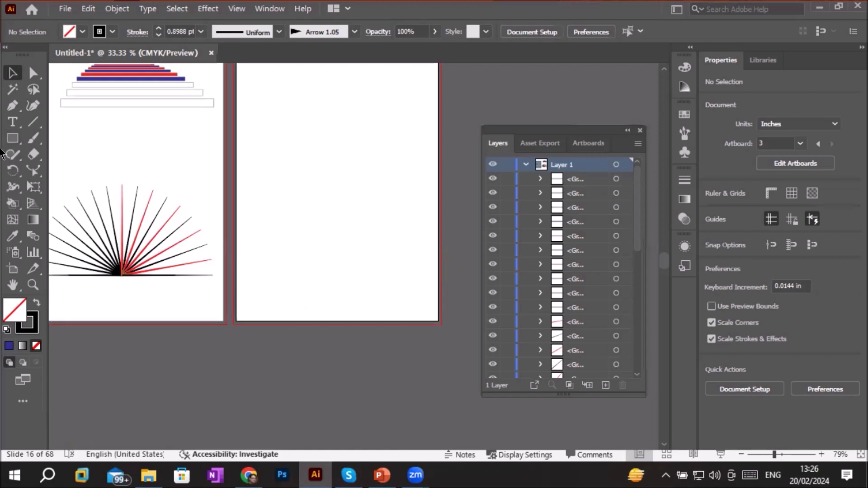
click(12, 141)
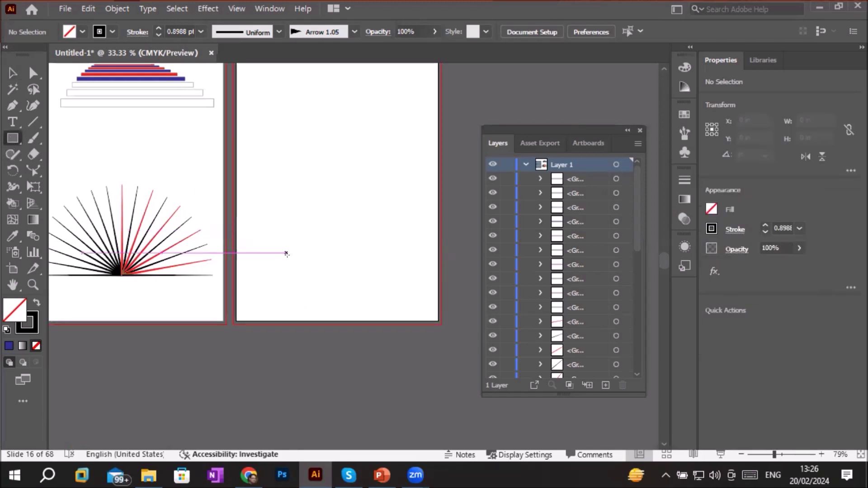
drag(337, 198, 422, 206)
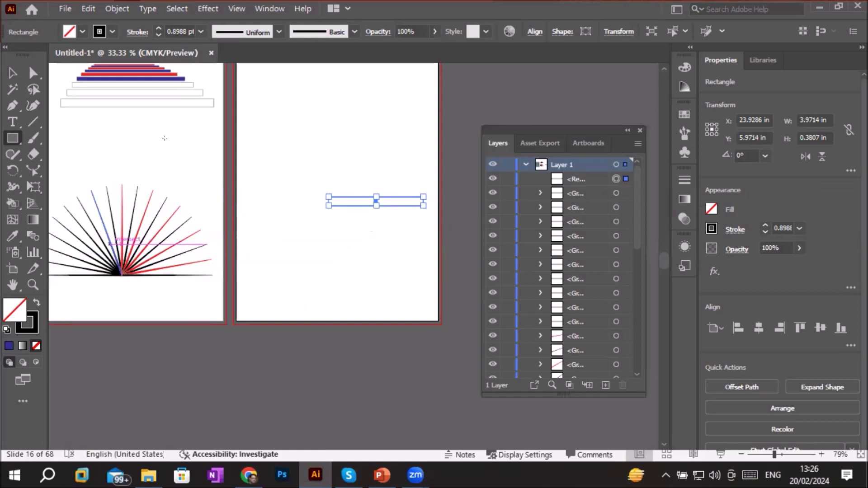
Step: Start a Transform effect on the rectangle with a rotation angle of 10° about its lower-left corner
click(200, 12)
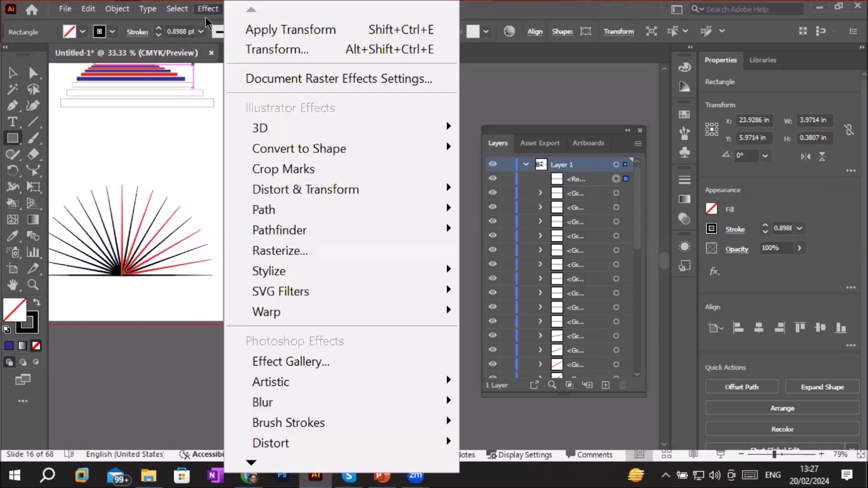
mouse_move(333, 188)
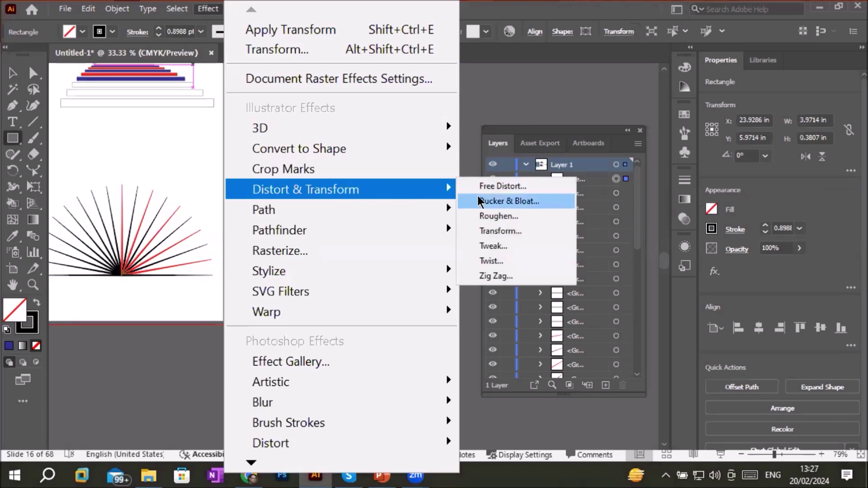
click(501, 231)
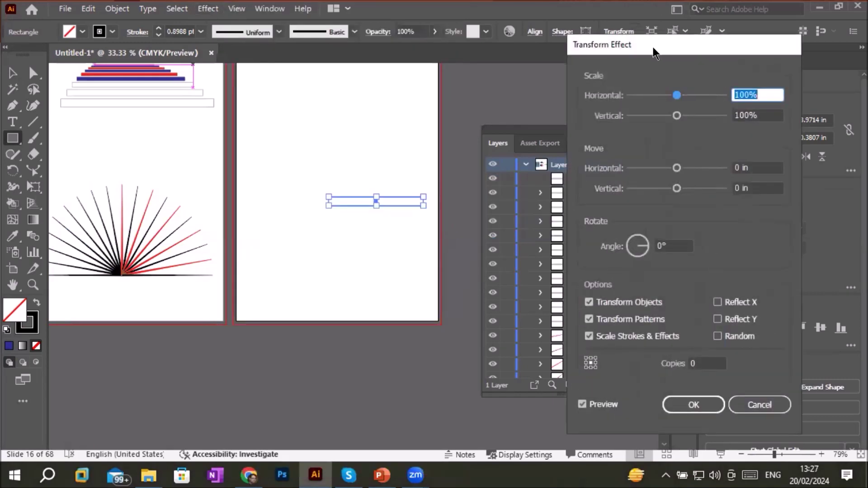
drag(653, 47, 529, 36)
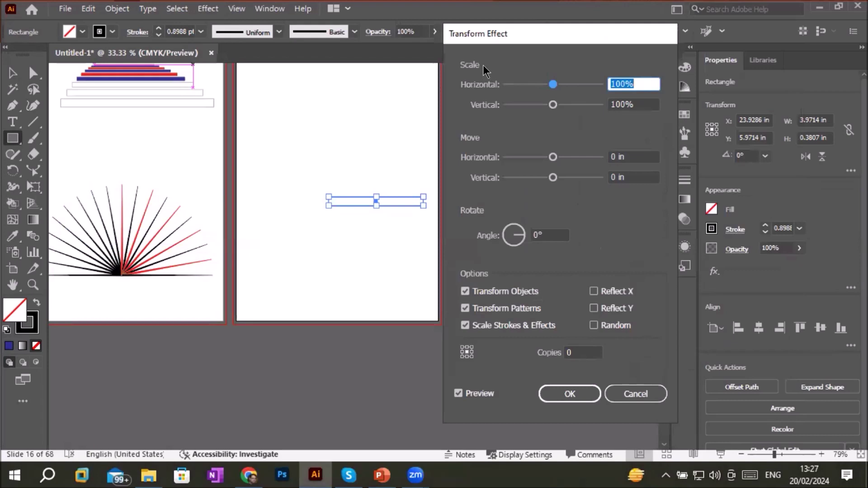
click(491, 153)
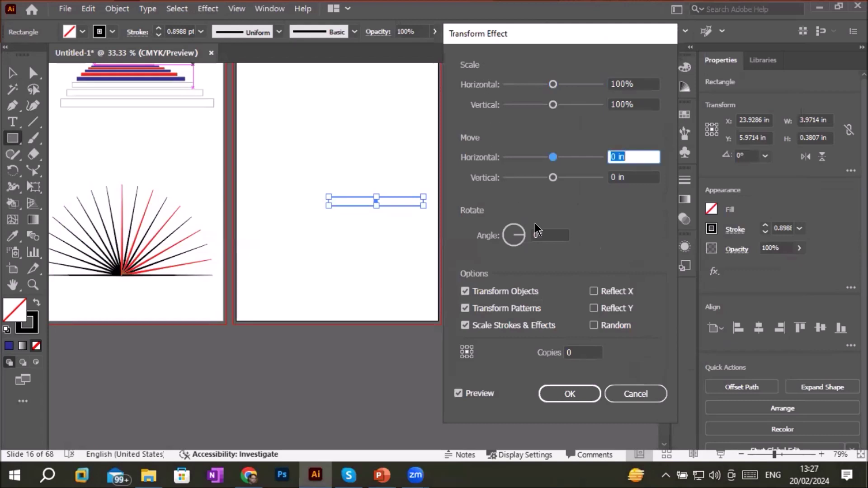
click(545, 234)
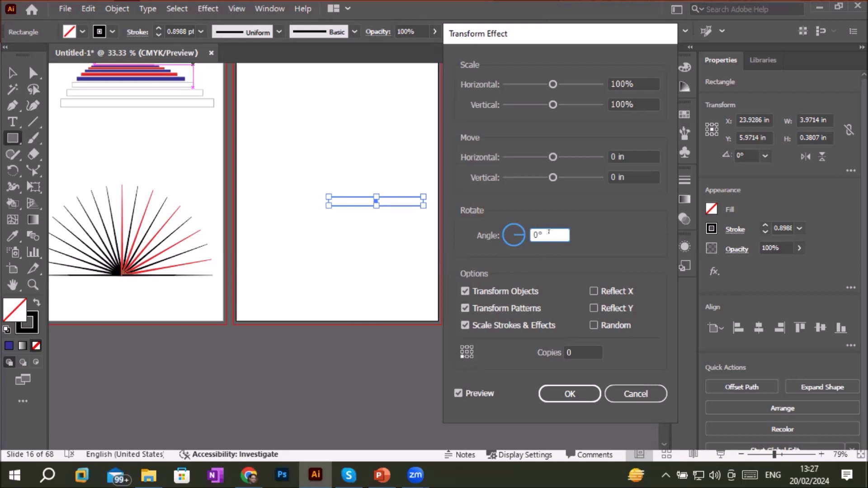
key(Up)
key(Up)
key(Up)
key(Up)
key(Up)
key(Up)
key(Up)
key(Up)
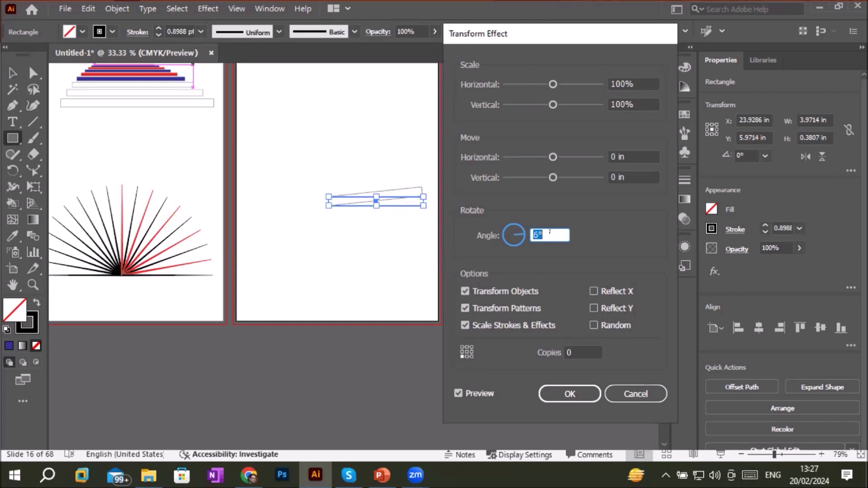
key(Up)
key(Up)
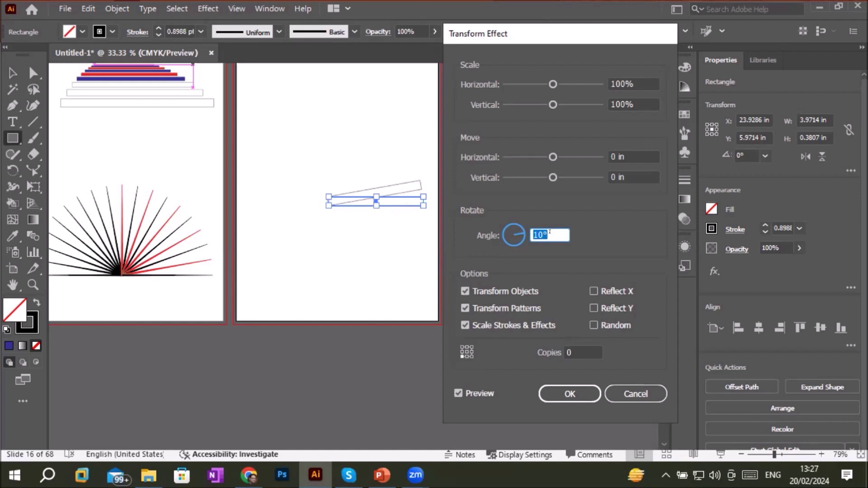
Step: Set the number of copies in the Transform effect to 36 to complete the full circle of rectangles
click(572, 348)
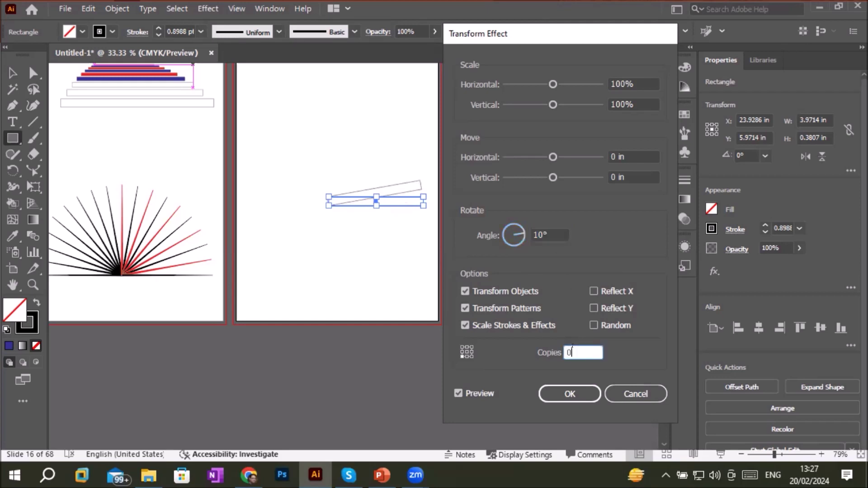
key(Up)
key(Up)
key(Up)
key(Up)
key(Up)
key(Up)
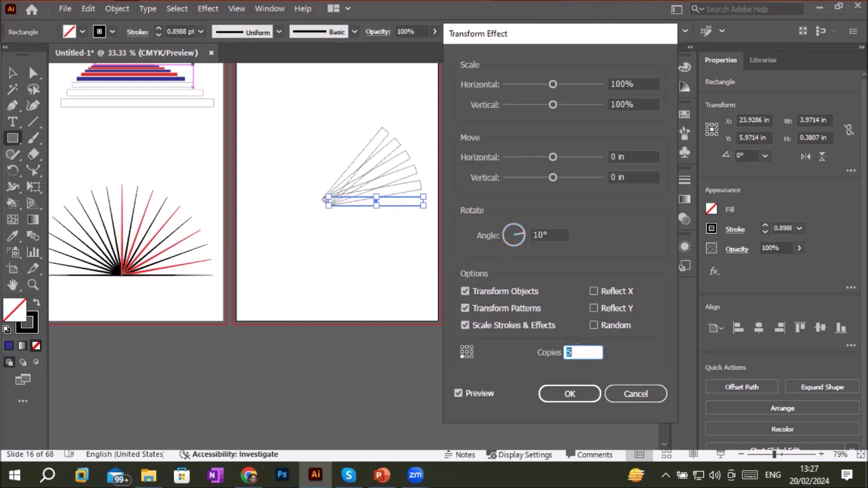
key(Up)
key(Up)
key(Up)
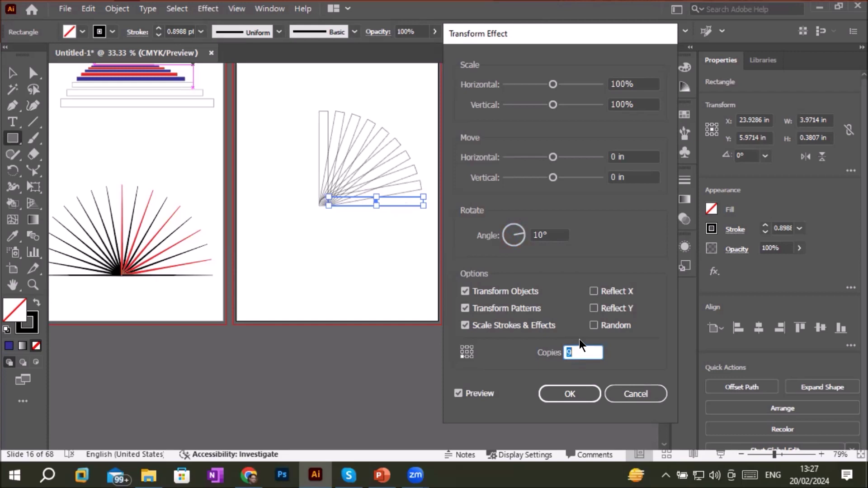
key(Up)
key(Up)
key(Up)
key(Up)
key(Up)
key(Up)
key(Up)
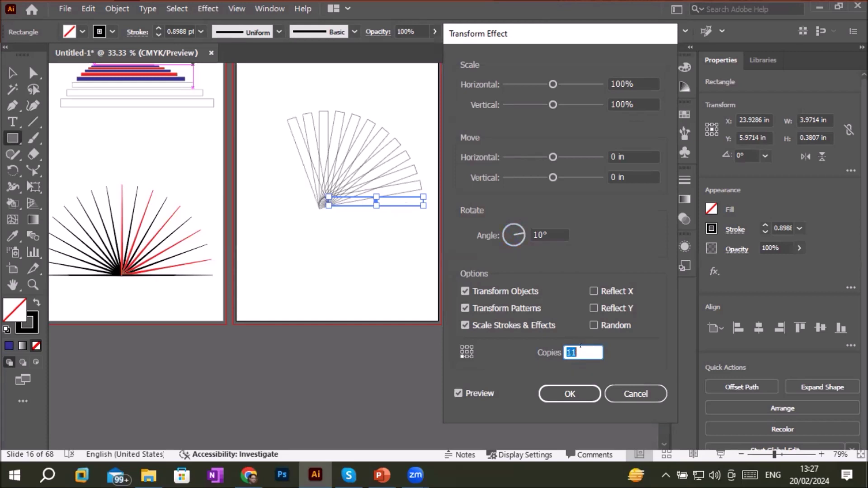
key(Up)
key(Up)
key(Up)
key(Up)
key(Up)
key(Up)
key(Up)
key(Up)
key(Up)
key(Up)
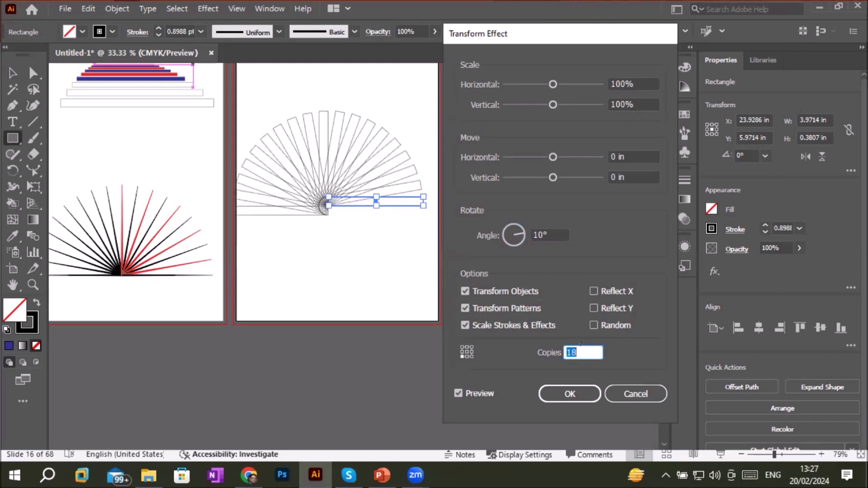
key(Up)
key(Up)
key(Up)
key(Up)
key(Up)
key(Up)
key(Up)
key(Up)
key(Up)
key(Up)
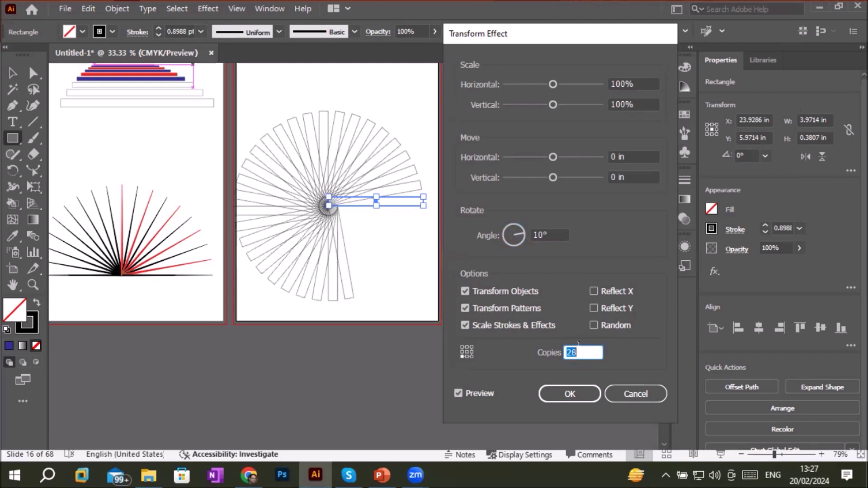
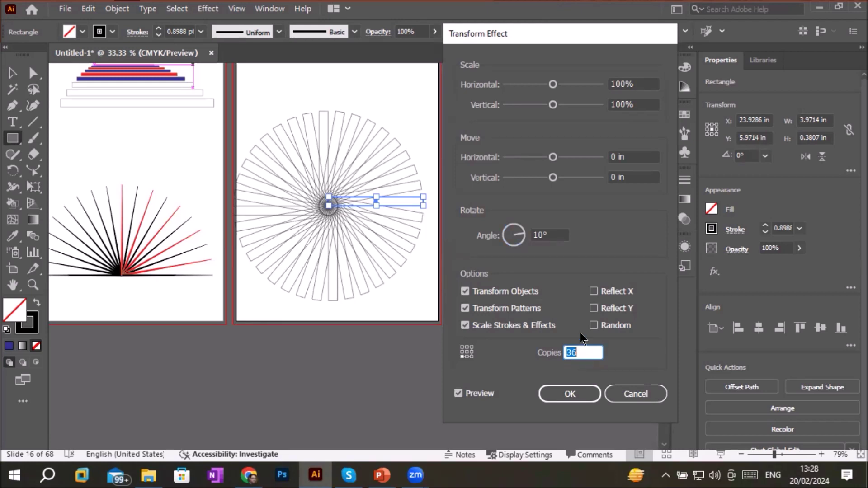
Step: Try reducing the horizontal scale of the rotated copies to 95%
click(636, 82)
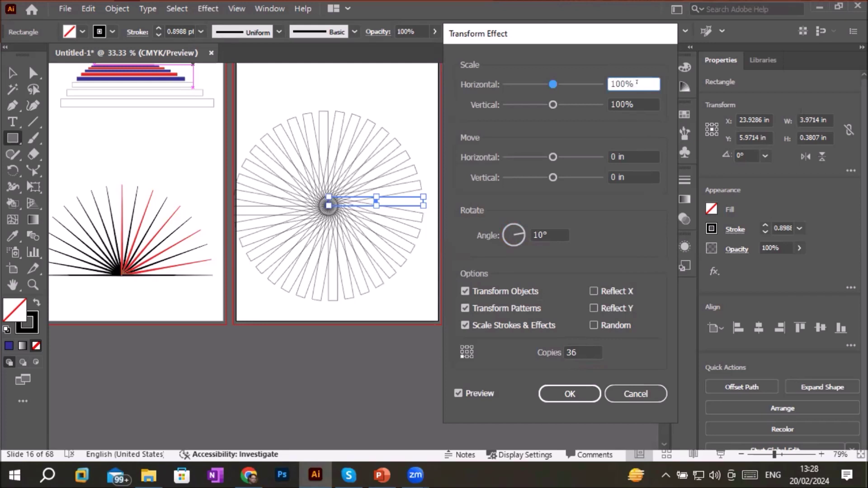
key(Down)
key(Down)
key(Down)
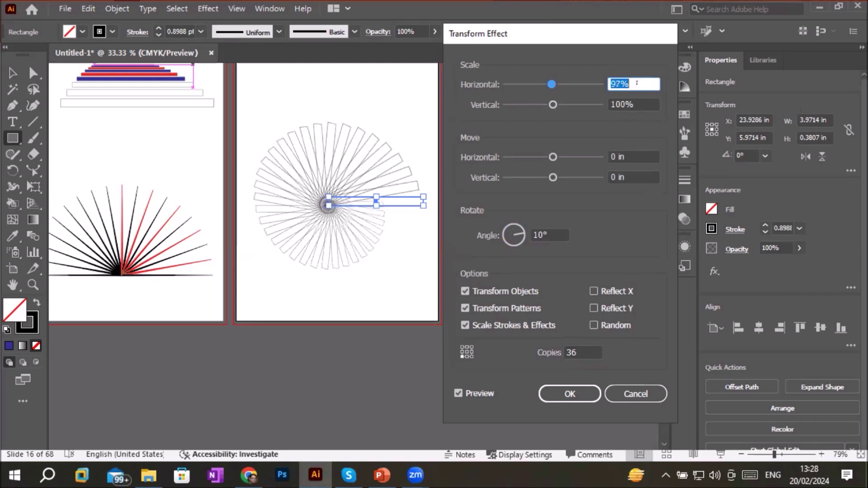
key(Down)
key(Down)
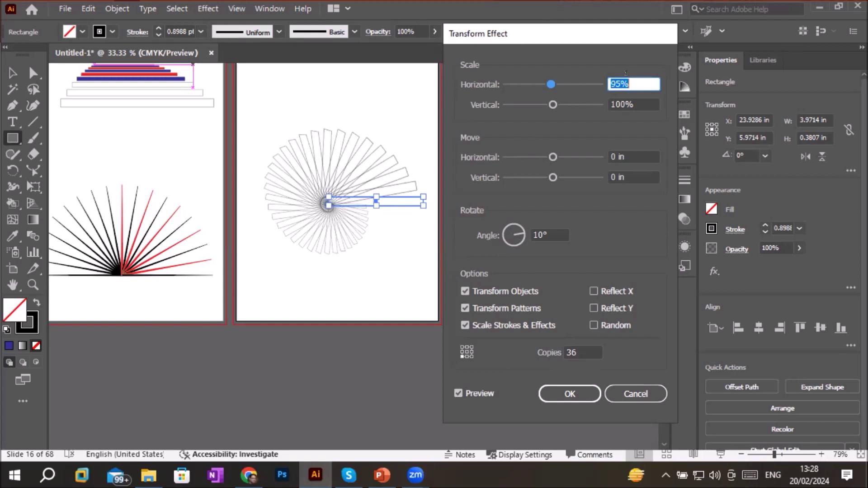
Step: Try enlarging the copies by raising the horizontal scale to 107%, moving the effect dialog away from the artwork
text(98)
key(Return)
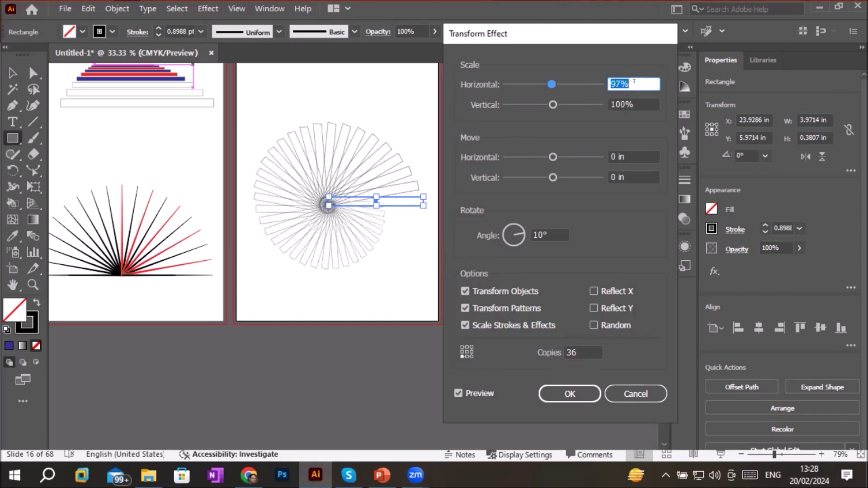
key(Up)
key(Up)
key(Up)
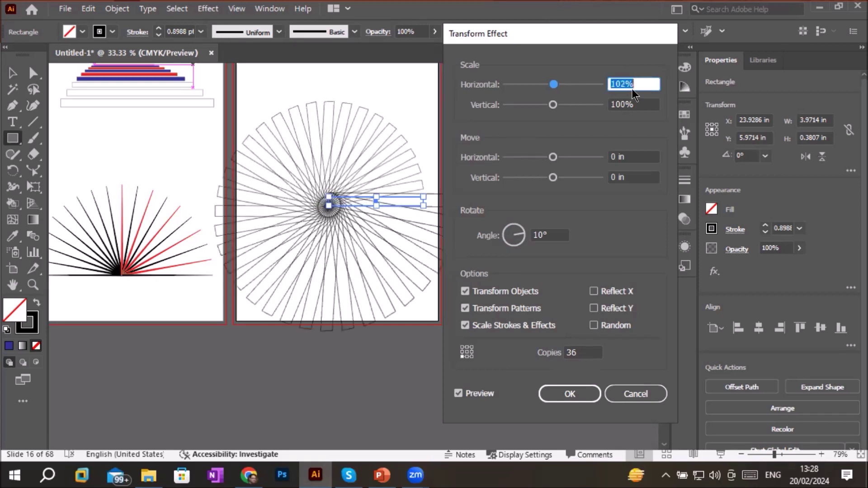
key(Up)
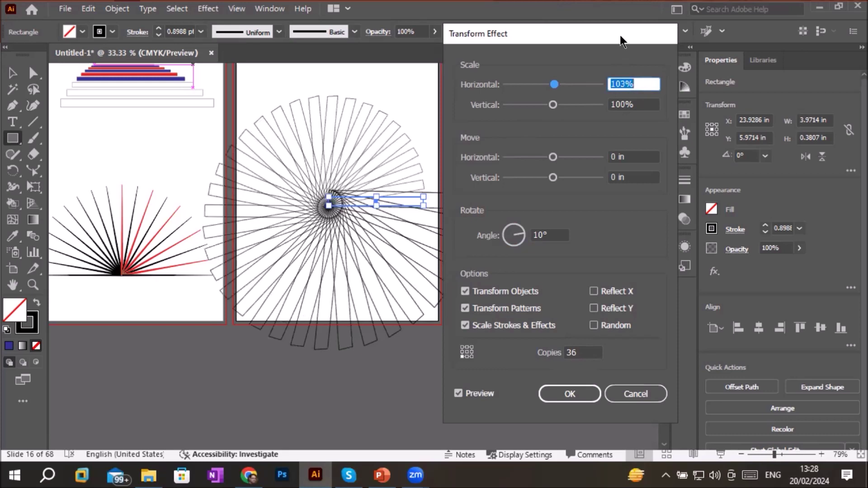
drag(621, 41, 743, 73)
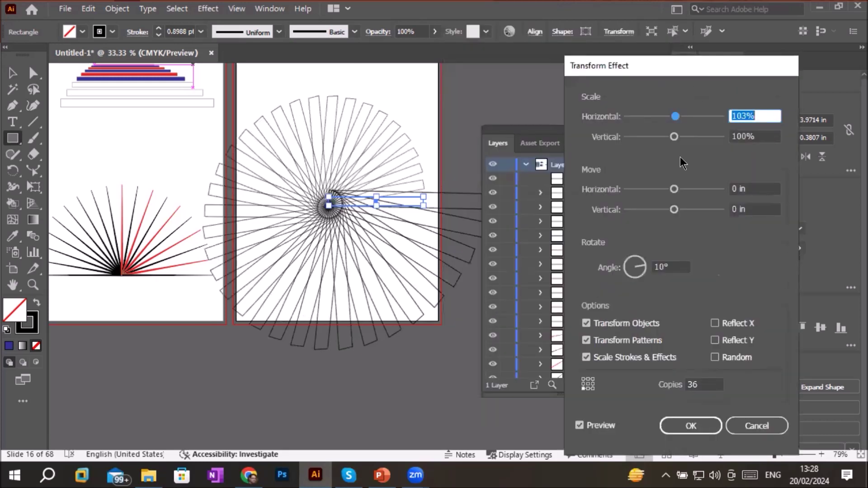
key(Up)
key(Up)
key(Up)
key(Up)
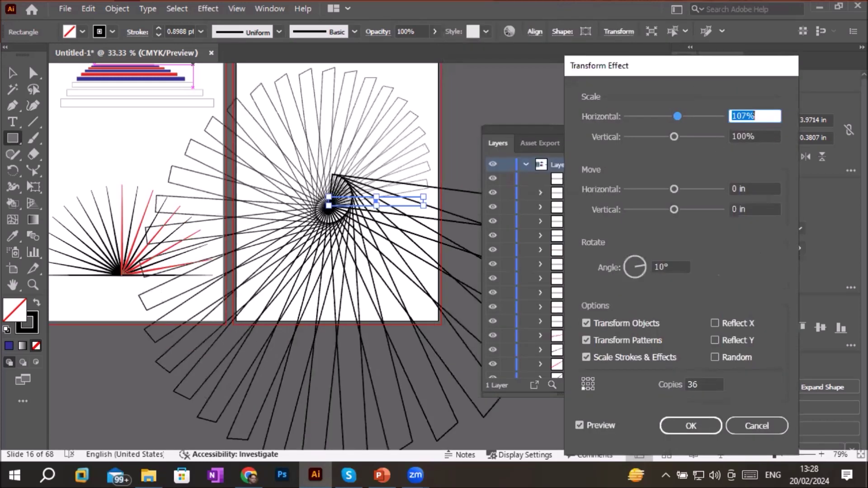
Step: Try shrinking the copies into a tight spiral with a horizontal scale of 89%
key(Down)
key(Down)
key(Down)
key(Down)
key(Down)
key(Down)
key(Down)
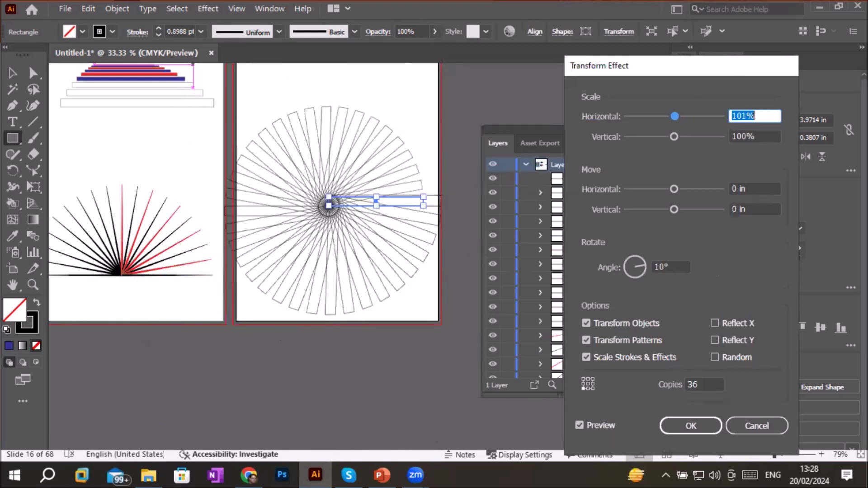
key(Down)
key(Down)
key(Down)
key(Down)
key(Down)
key(Down)
key(Down)
key(Down)
key(Down)
key(Down)
key(Down)
key(Down)
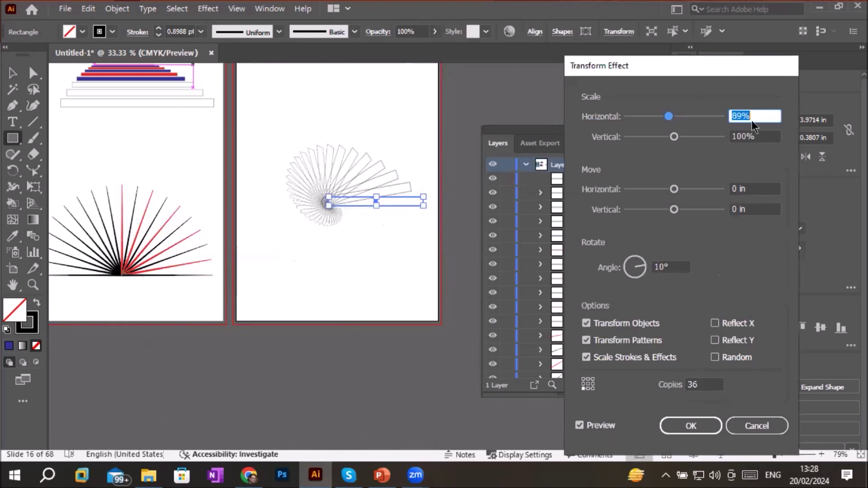
Step: Set the horizontal scale of the copies back to 100%
key(Up)
key(Up)
key(Up)
key(Up)
key(Up)
key(Up)
key(Up)
key(Up)
key(Up)
key(Up)
key(Up)
key(Up)
key(Up)
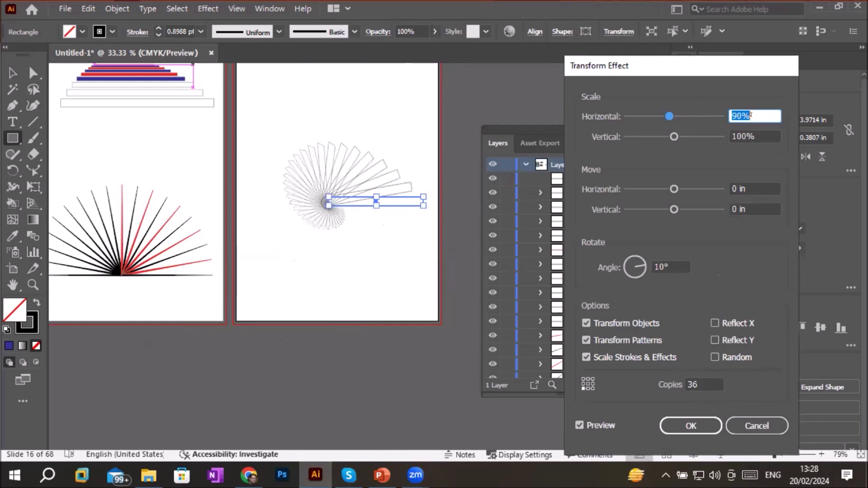
key(Down)
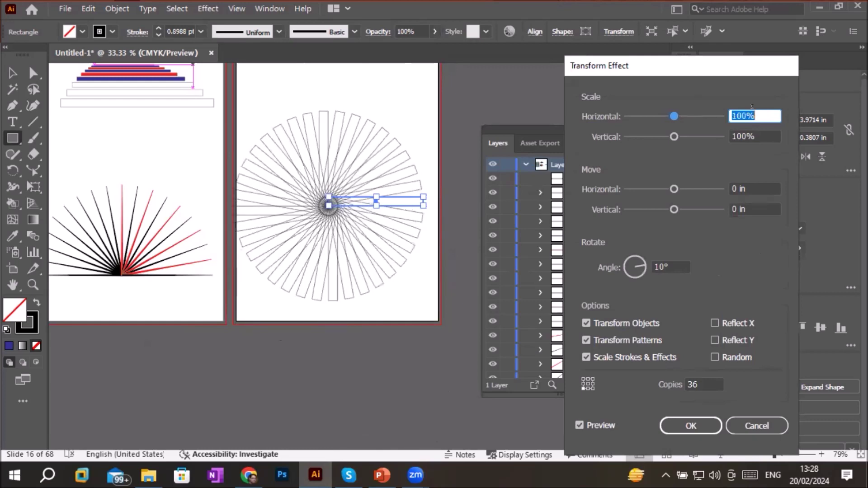
Step: Try enlarging the rotated rectangle copies with a vertical scale of 106%
click(755, 136)
key(Up)
key(Up)
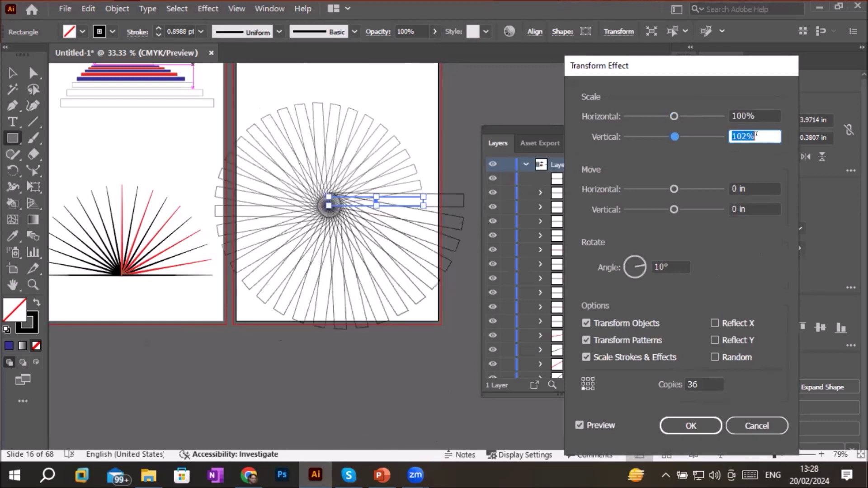
key(Up)
key(Up)
key(Up)
key(Up)
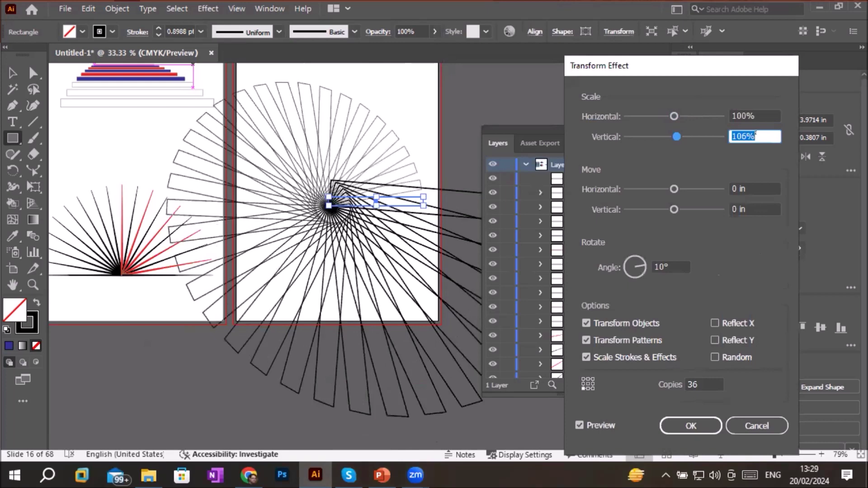
Step: Try smaller vertical scales for the copies, ending with the vertical scale back at 100%
key(Down)
key(Down)
key(Down)
key(Down)
key(Down)
key(Down)
key(Down)
key(Down)
key(Down)
key(Down)
key(Down)
key(Down)
key(Down)
key(Down)
key(Down)
key(Up)
key(Up)
key(Up)
key(Up)
key(Up)
key(Up)
key(Up)
key(Up)
key(Up)
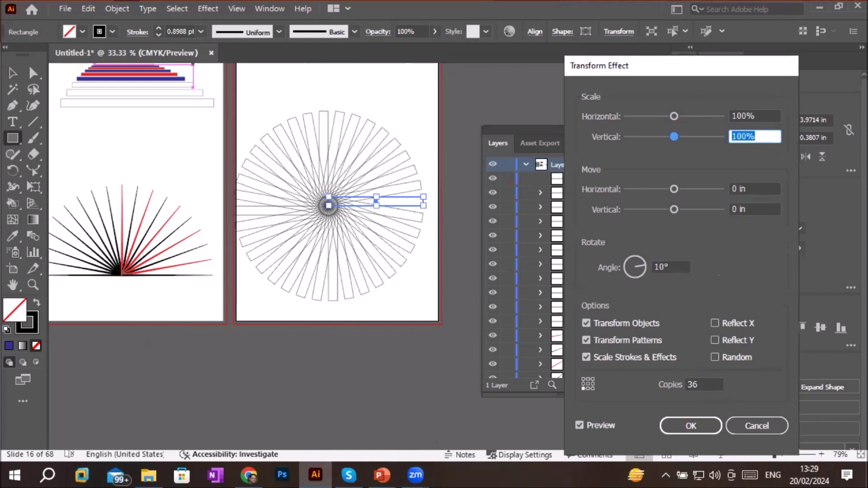
Step: Try a horizontal move of 0.5 in for the copies, settling on 0.125 in
click(746, 187)
key(Up)
key(Up)
key(Up)
key(Up)
key(Up)
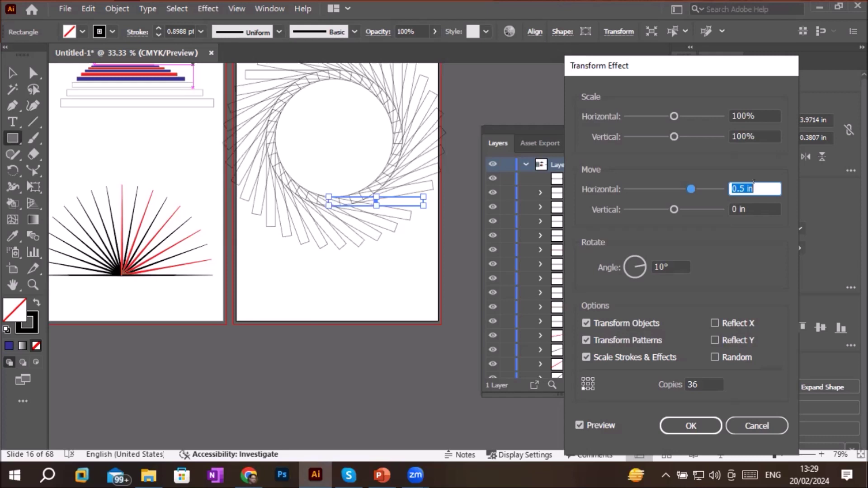
text(0.125)
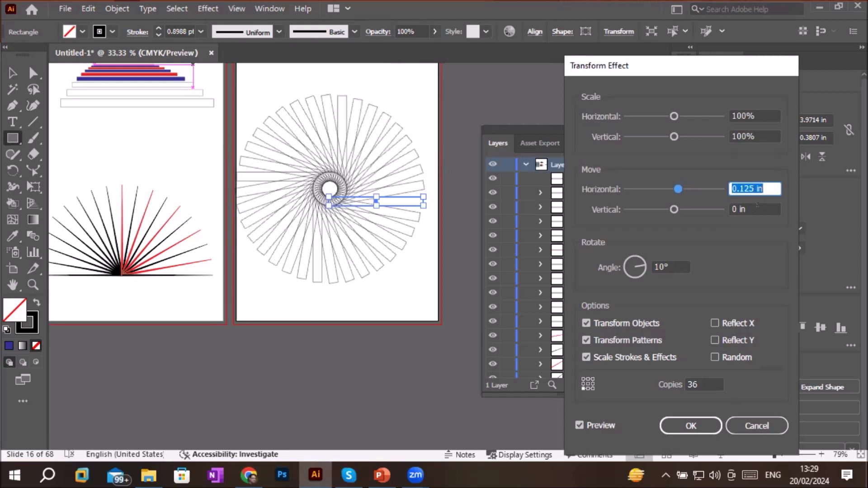
Step: Try shifting the copies with vertical moves of 0.375 in and 0.5 in
key(Tab)
key(Up)
key(Up)
key(Up)
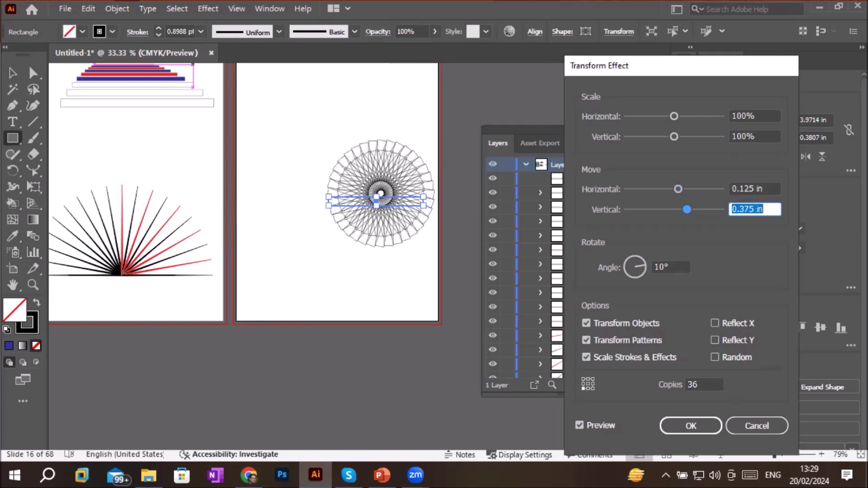
key(Down)
key(Down)
key(Down)
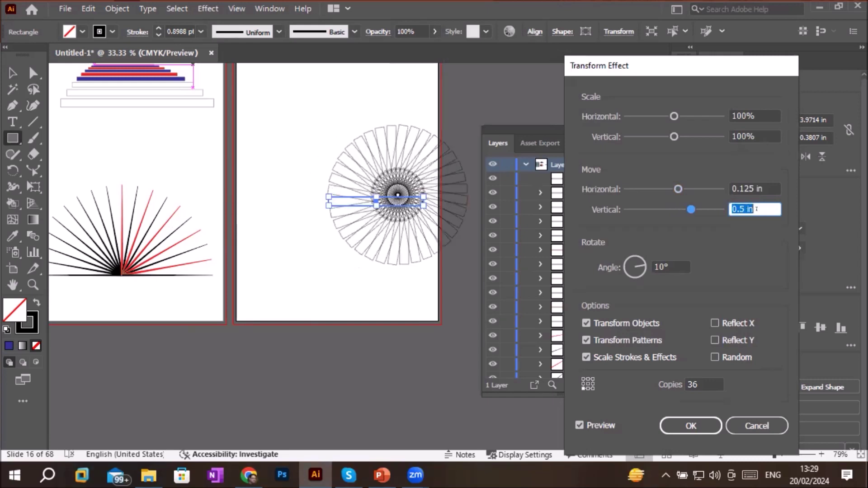
Step: Try negative vertical moves of -0.25 in and -0.125 in for the copies
key(Down)
key(Down)
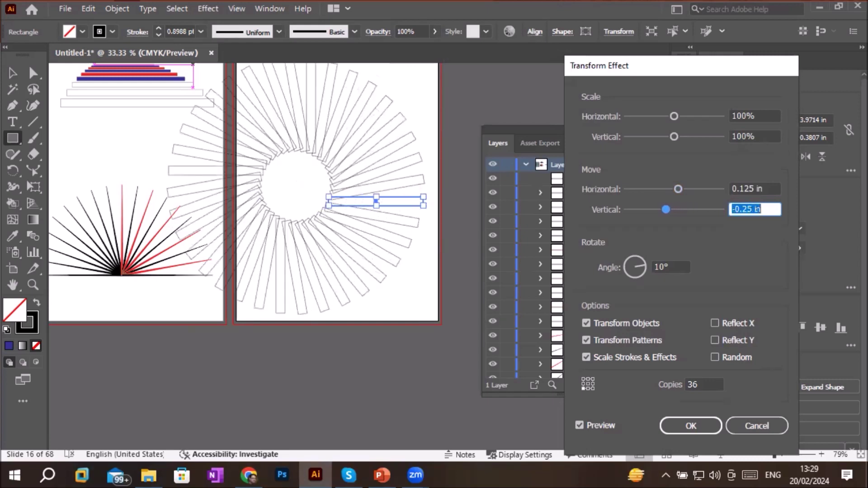
key(Up)
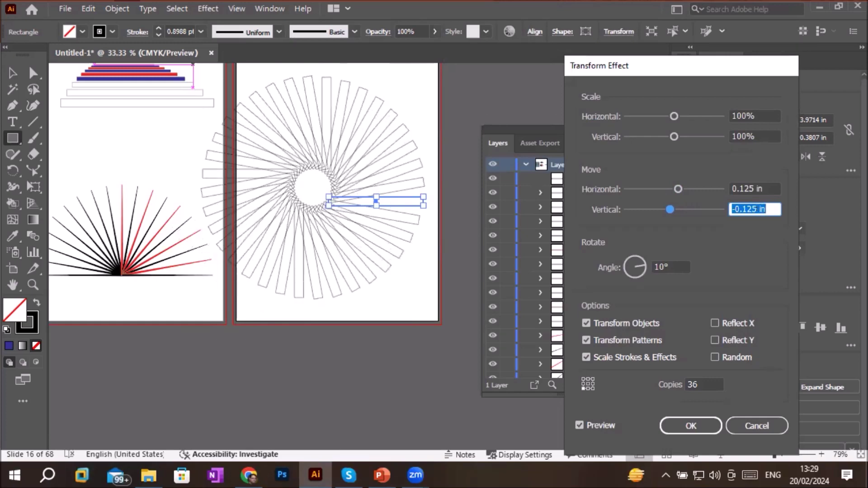
Step: Try changing the vertical move of the copies to 0.375 in
key(Up)
key(Up)
key(Down)
key(Down)
key(Down)
key(Down)
key(Down)
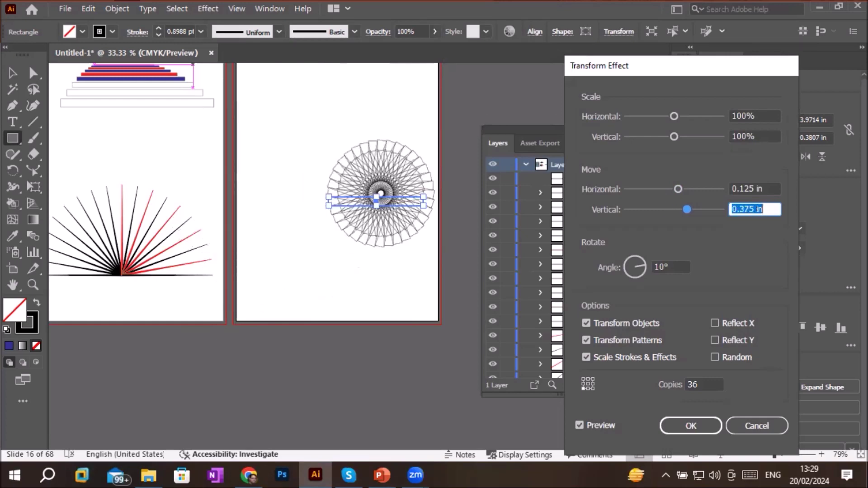
Step: Try spreading the copies into a wide ring with vertical moves of -0.875 in and -1 in
key(Down)
key(Down)
key(Down)
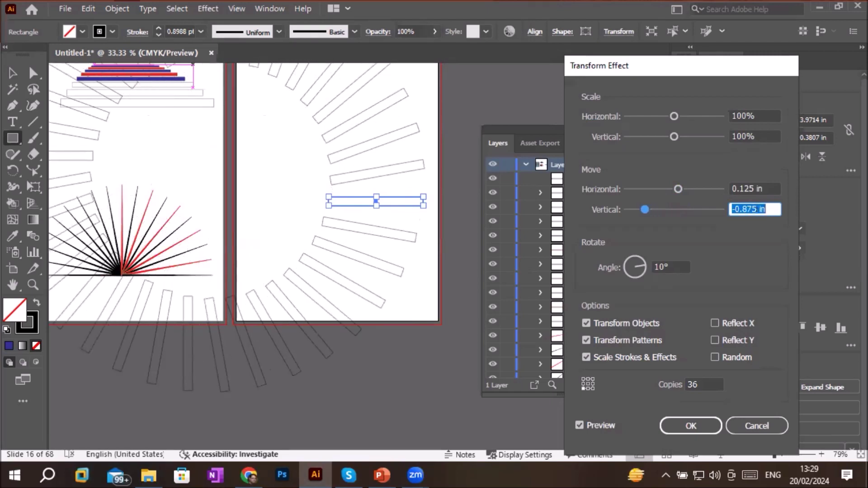
key(Up)
key(Up)
key(Up)
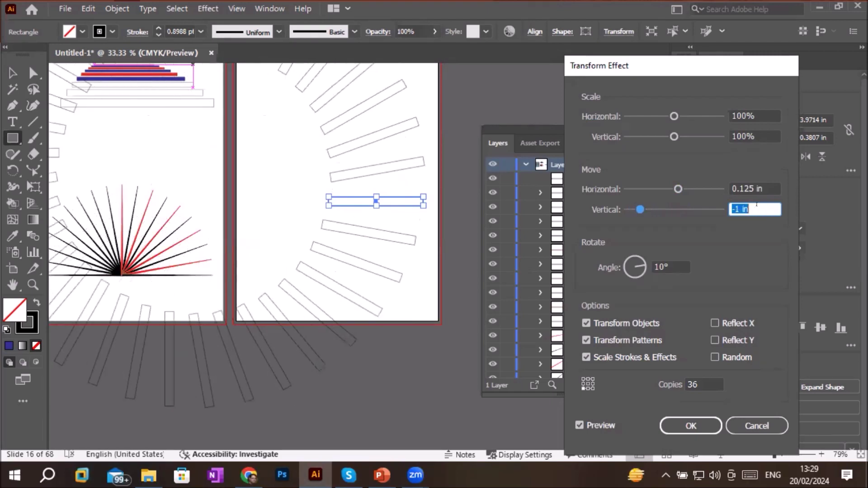
Step: Set the vertical move of the copies to 0.125 in and briefly try a horizontal move of 0.375 in
key(Up)
key(Up)
key(Up)
key(Up)
key(Up)
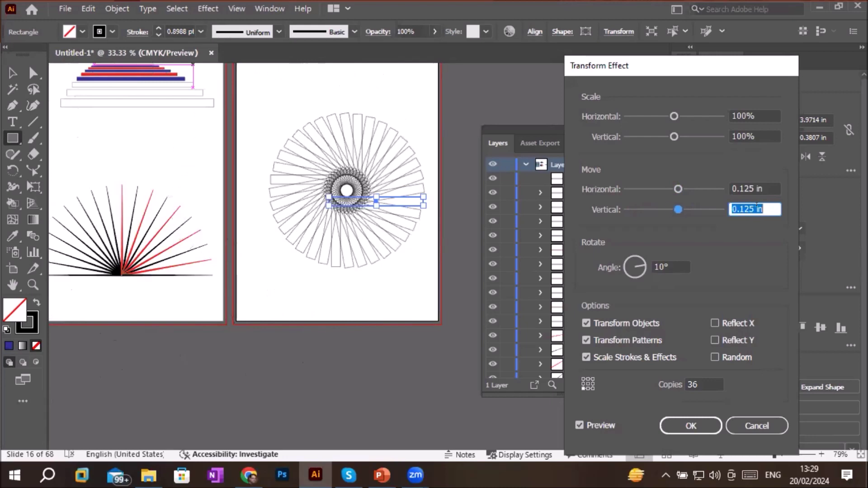
click(764, 188)
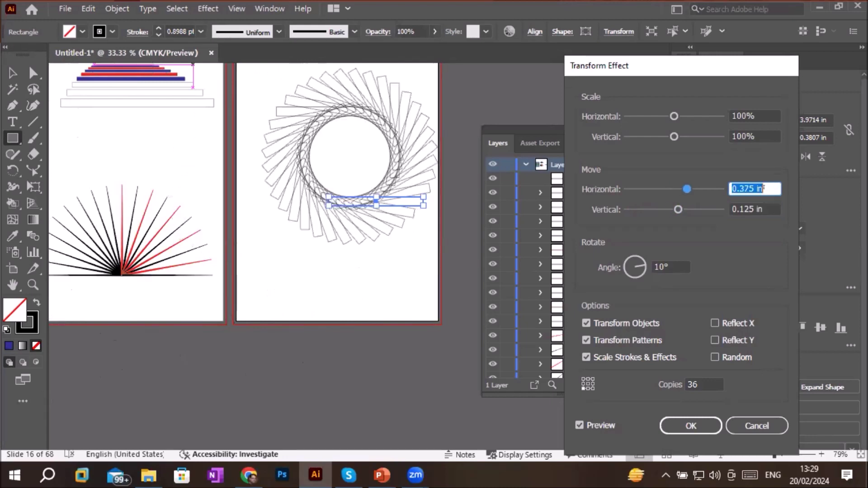
Step: Increase the rotation angle of the copies gradually to 47°, keeping both move distances at 0.125 in
click(679, 265)
key(Up)
key(Up)
key(Up)
key(Up)
key(Up)
key(Up)
key(Up)
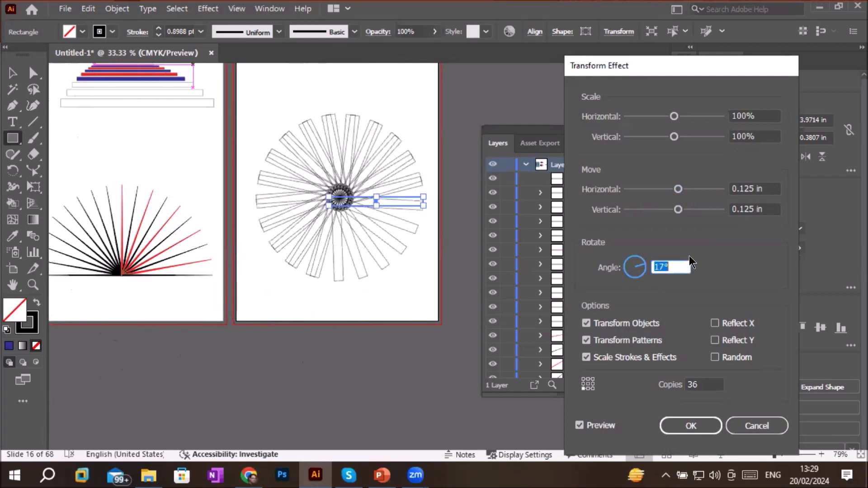
key(Up)
key(Up)
key(Up)
key(Up)
key(Up)
key(Up)
key(Up)
key(Up)
key(Up)
key(Up)
key(Up)
key(Up)
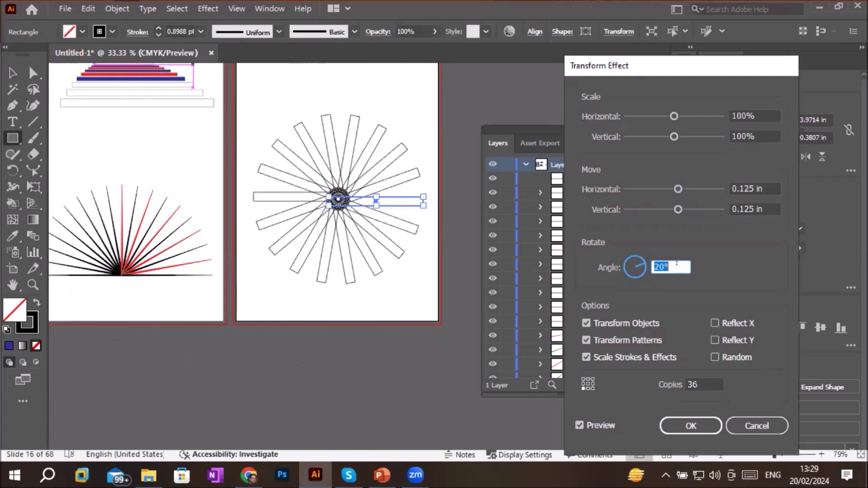
key(Up)
key(Up)
key(Up)
key(Up)
key(Up)
key(Up)
key(Up)
key(Up)
key(Up)
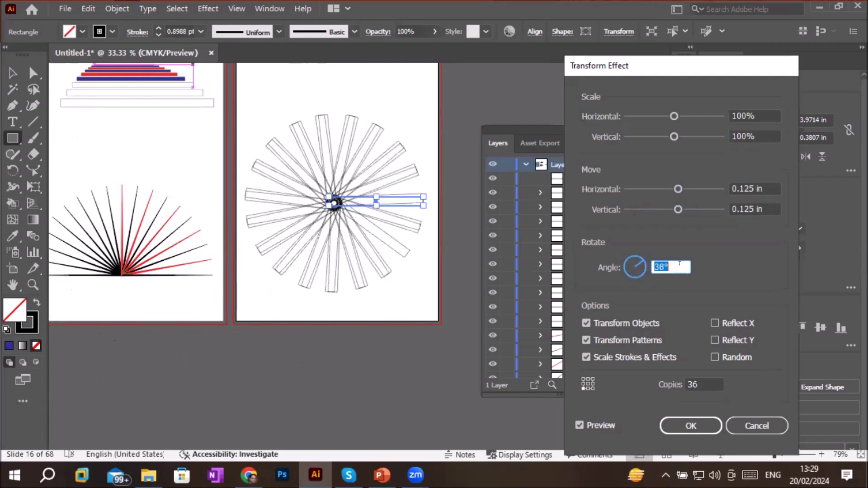
click(678, 266)
key(Up)
key(Up)
key(Up)
key(Up)
key(Up)
key(Up)
key(Up)
key(Up)
key(Up)
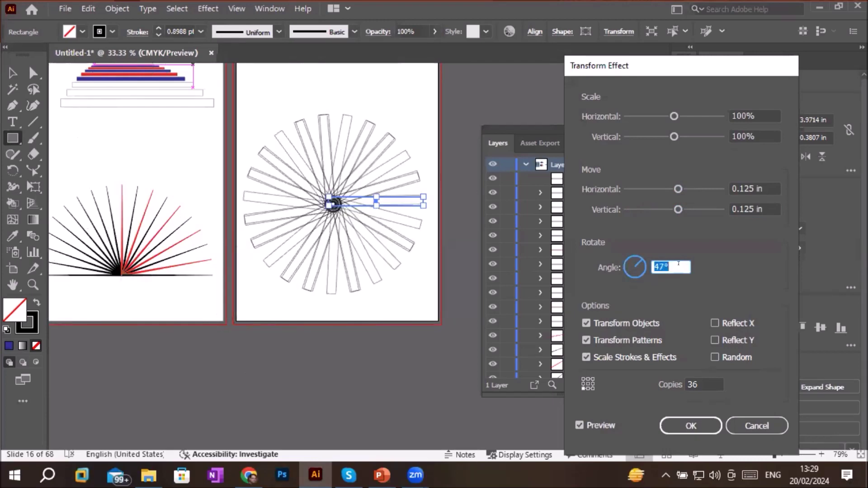
Step: Increase the number of copies to 142 and apply the Transform effect
click(698, 380)
key(Up)
key(Up)
key(Up)
key(Up)
key(Up)
key(Up)
key(Up)
key(Up)
key(Up)
key(Up)
key(Up)
key(Up)
key(Up)
key(Up)
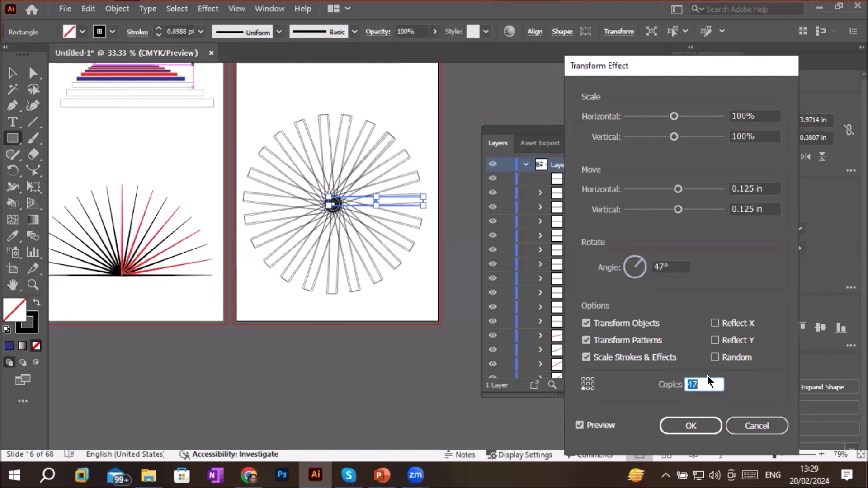
scroll(705, 383, up, 17)
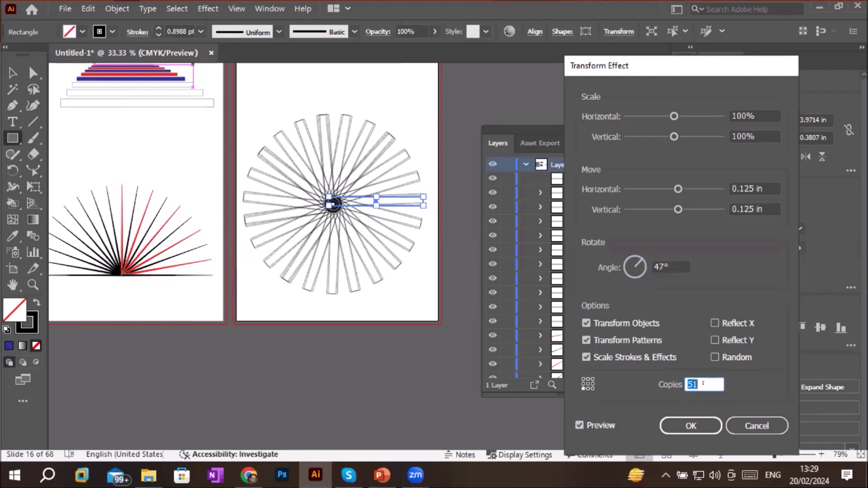
scroll(704, 383, up, 20)
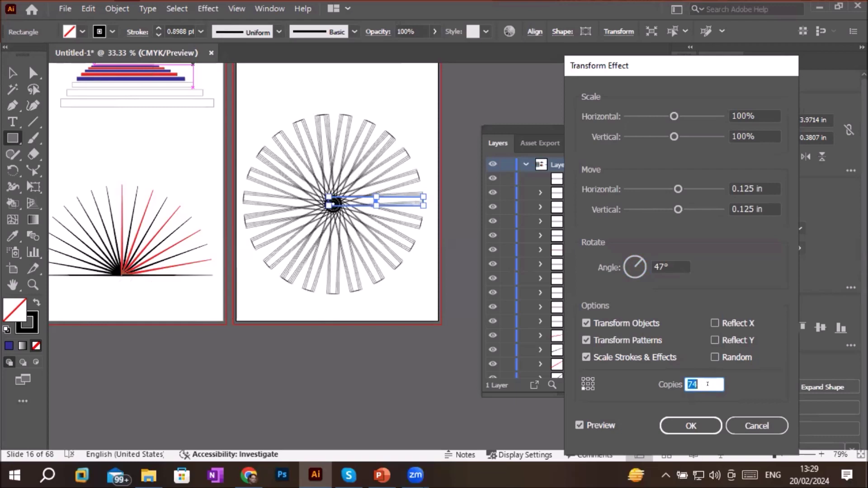
scroll(708, 383, up, 20)
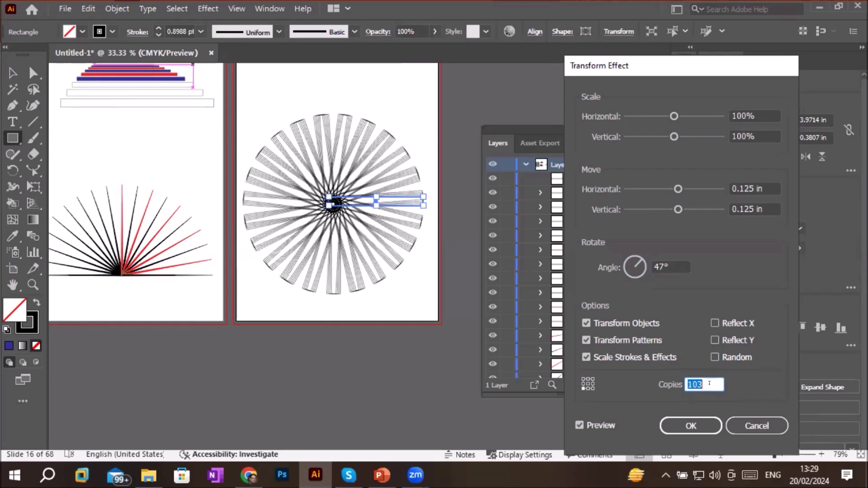
scroll(710, 384, up, 19)
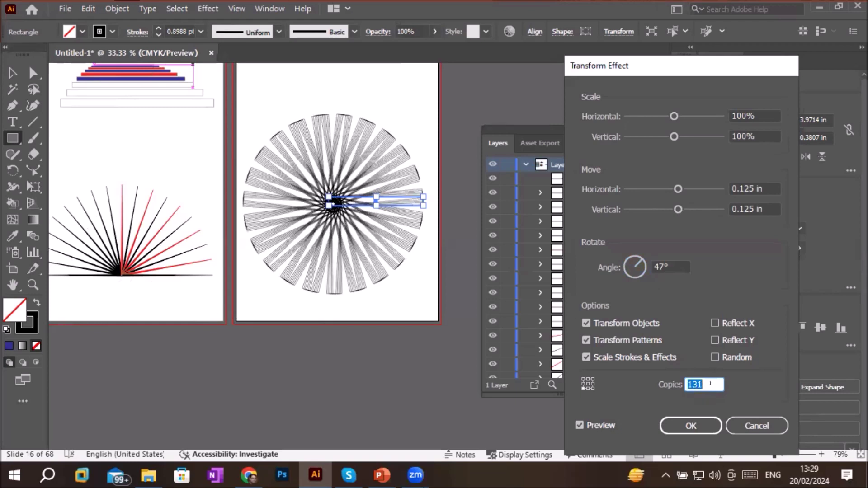
key(Return)
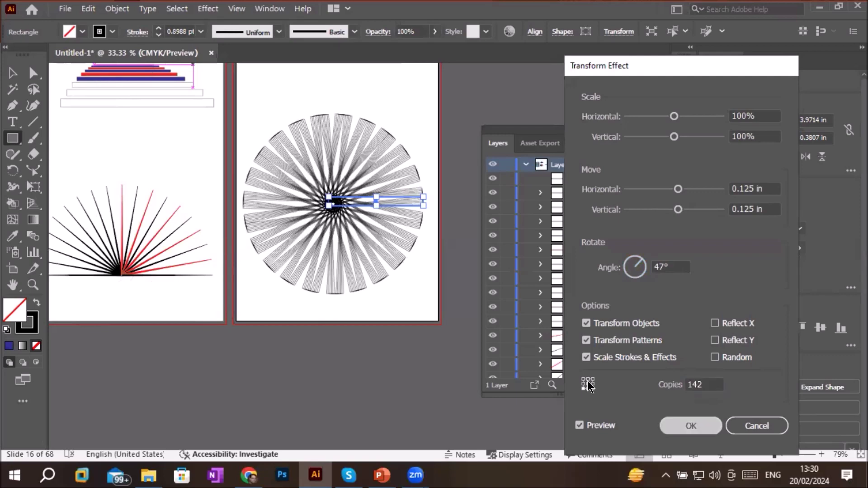
Step: Expand the appearance of the radial rectangle pattern into real paths and deselect it
key(ctrl+1)
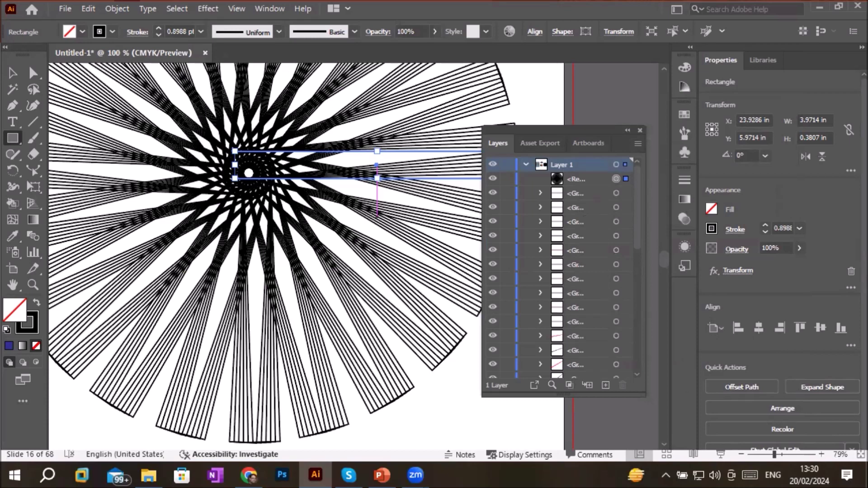
click(116, 9)
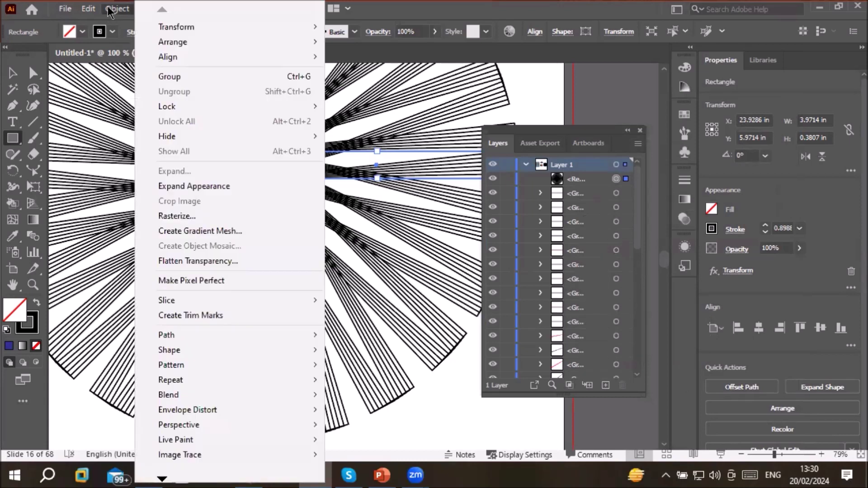
click(187, 183)
key(ctrl+minus)
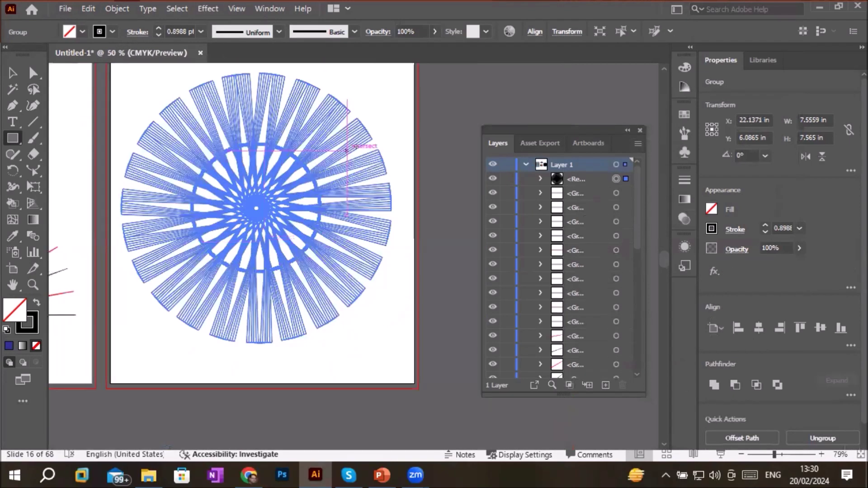
click(12, 72)
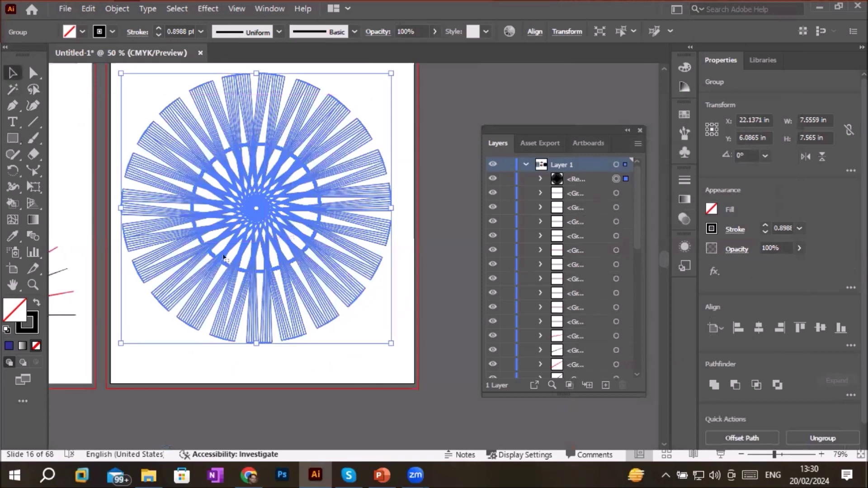
click(329, 361)
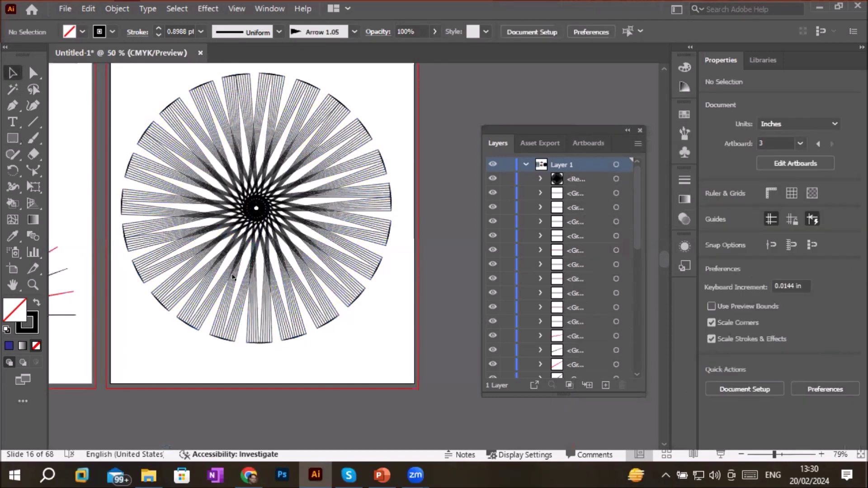
scroll(274, 99, up, 2)
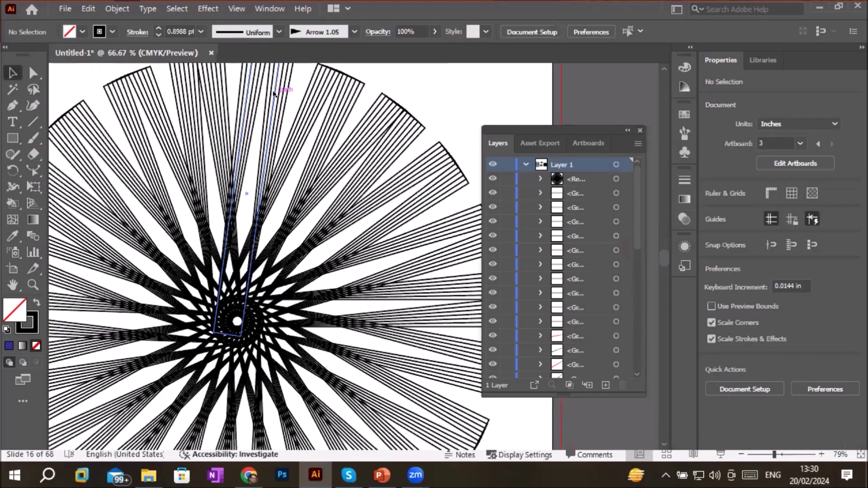
scroll(253, 188, down, 1)
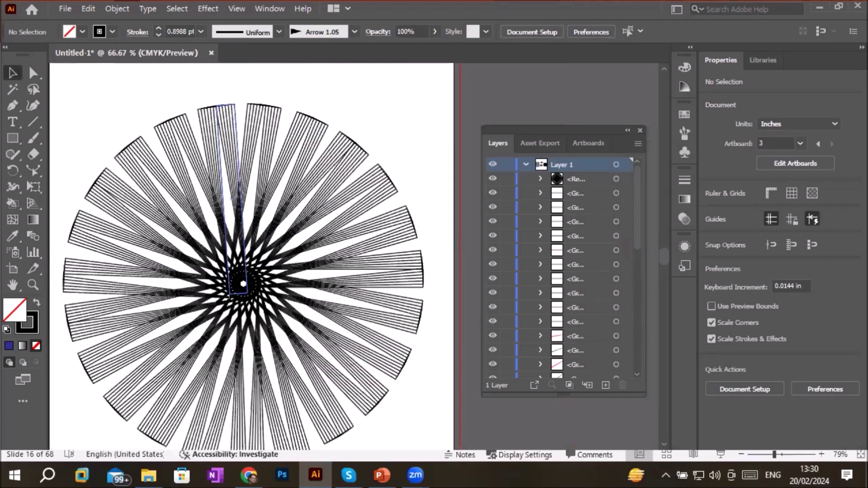
scroll(231, 289, up, 2)
scroll(255, 303, up, 1)
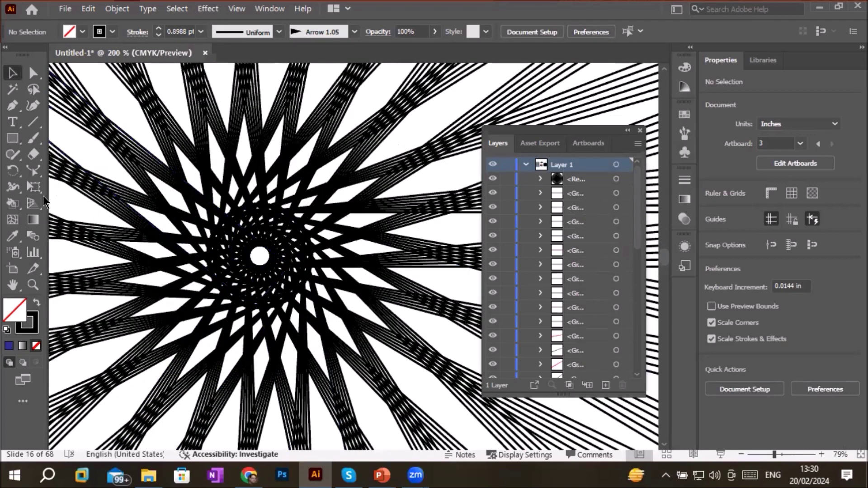
click(13, 203)
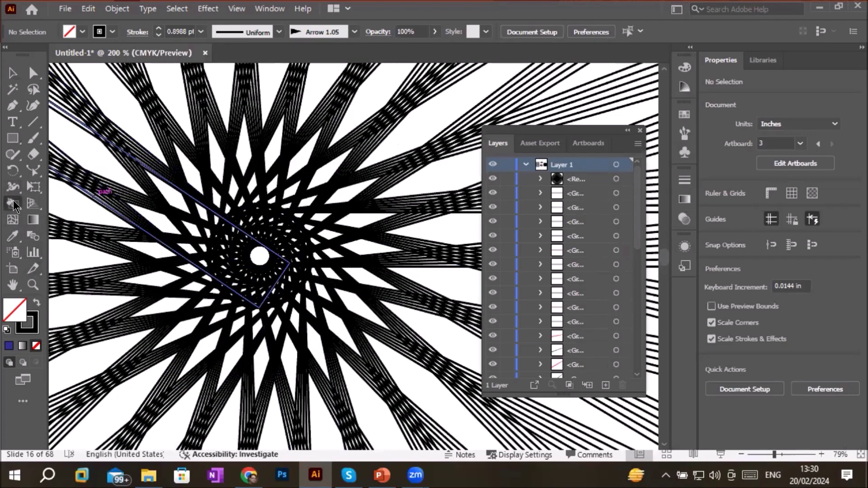
click(68, 220)
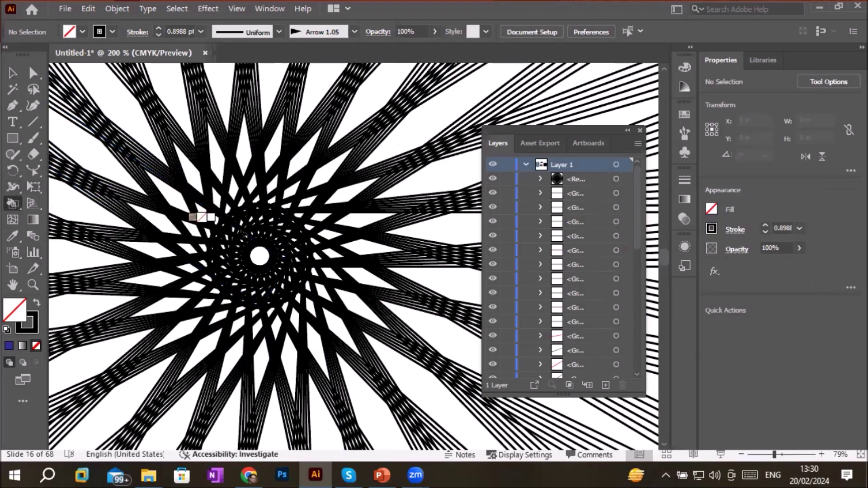
key(Right)
key(Right)
key(Right)
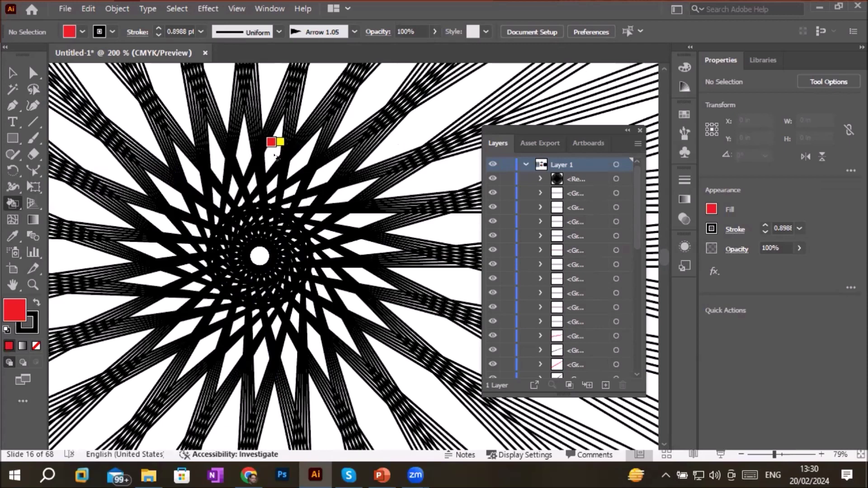
scroll(290, 169, down, 5)
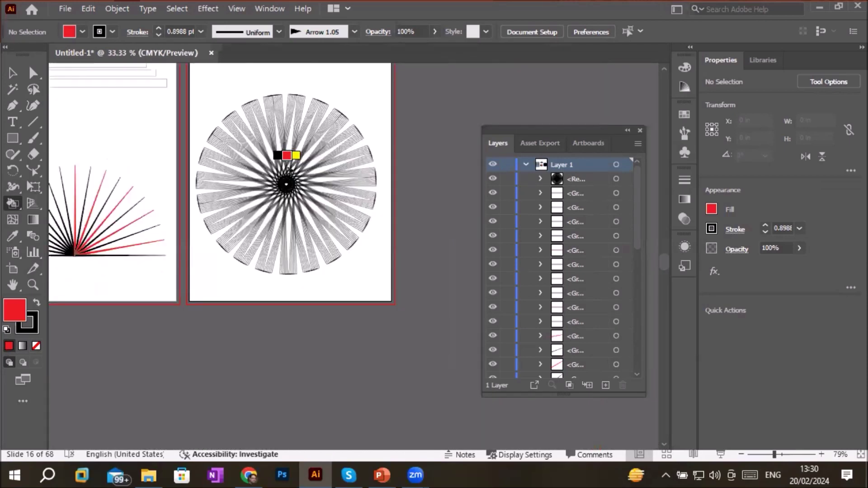
Step: Select the expanded radial pattern, make it a Live Paint group and fill one long gap between its upper-left spokes with yellow
click(13, 72)
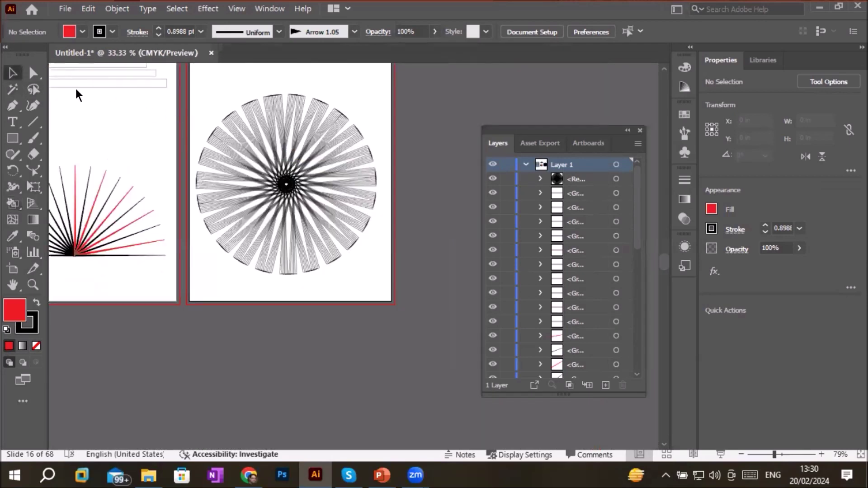
click(219, 128)
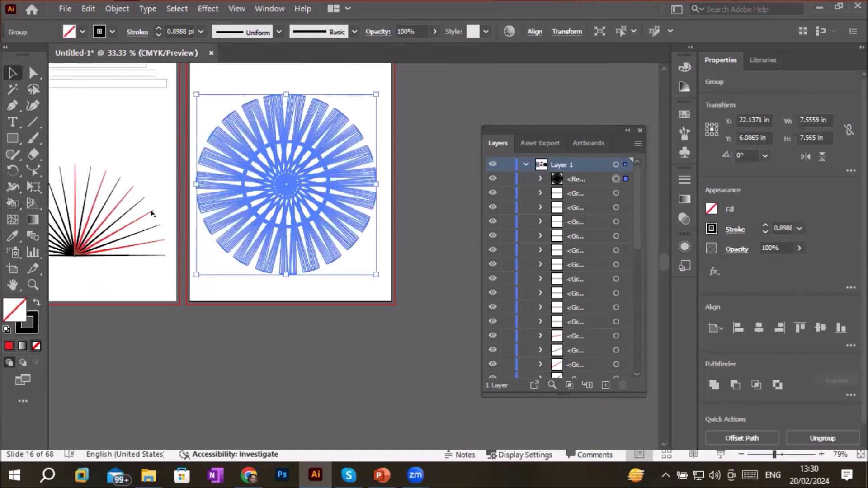
click(12, 203)
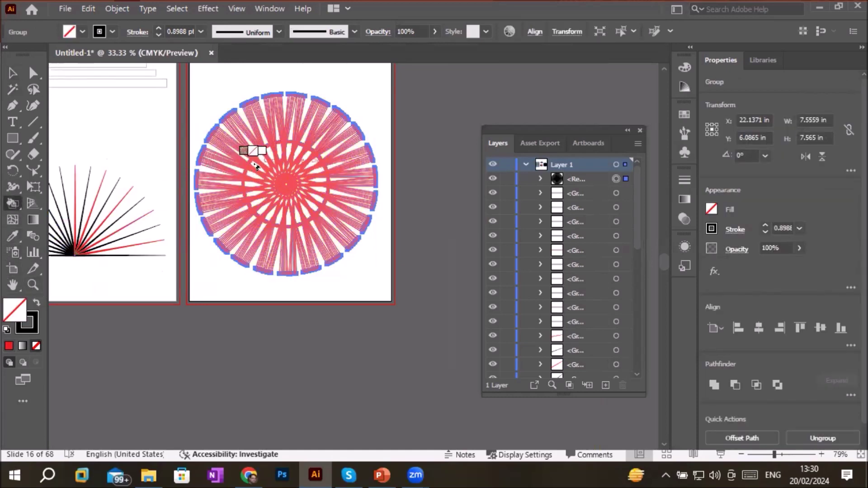
scroll(256, 163, up, 3)
scroll(257, 164, up, 1)
scroll(254, 188, up, 2)
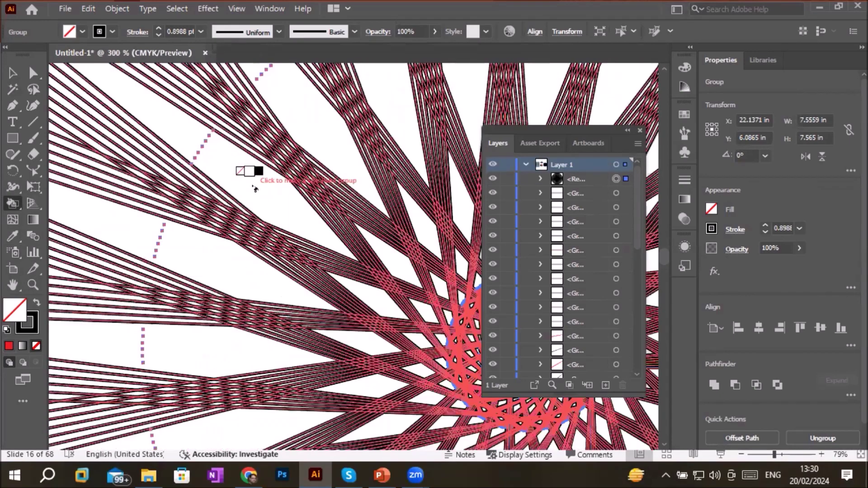
key(Right)
key(Right)
key(Right)
key(Right)
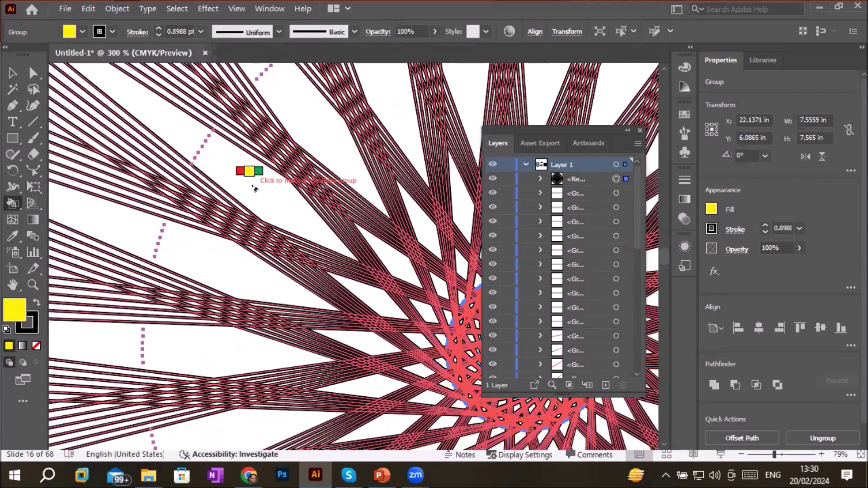
click(212, 255)
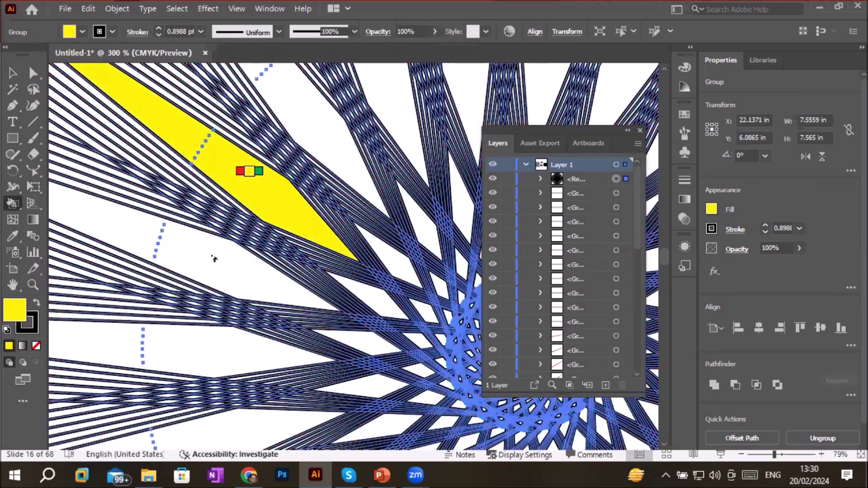
Step: Fill the neighbouring long gaps between the spokes, from the left side up towards the top, with yellow
click(212, 257)
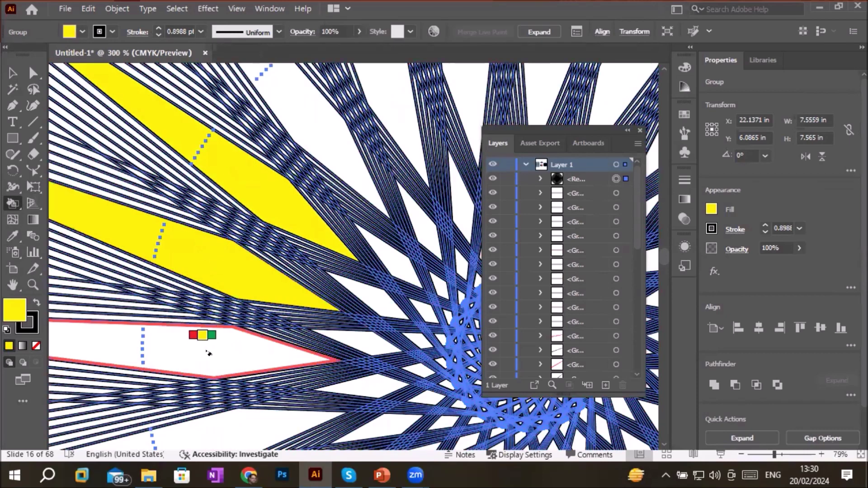
click(237, 347)
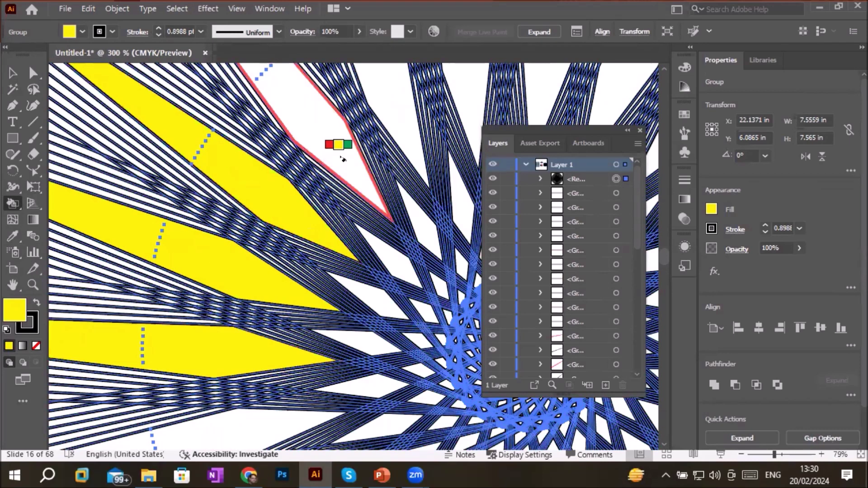
click(415, 96)
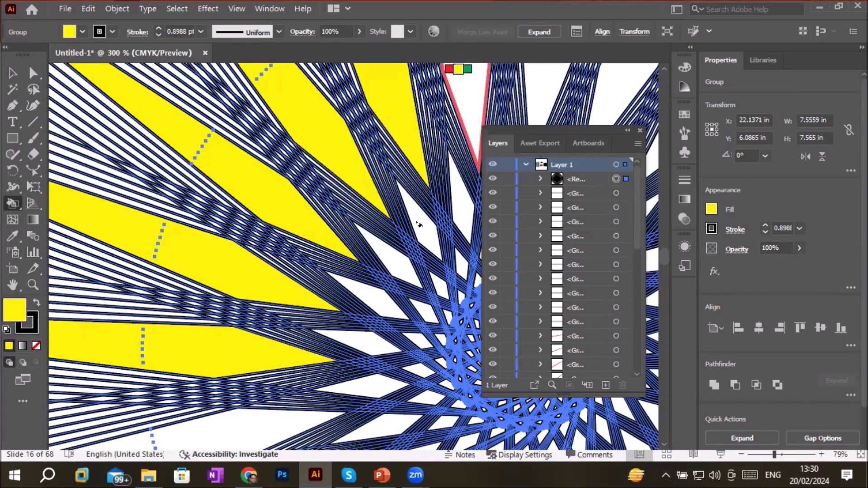
Step: Continue the yellow fill through the lower-left gaps to the bottom of the pattern, and fill the next gap at the top
scroll(419, 225, down, 8)
scroll(434, 271, up, 3)
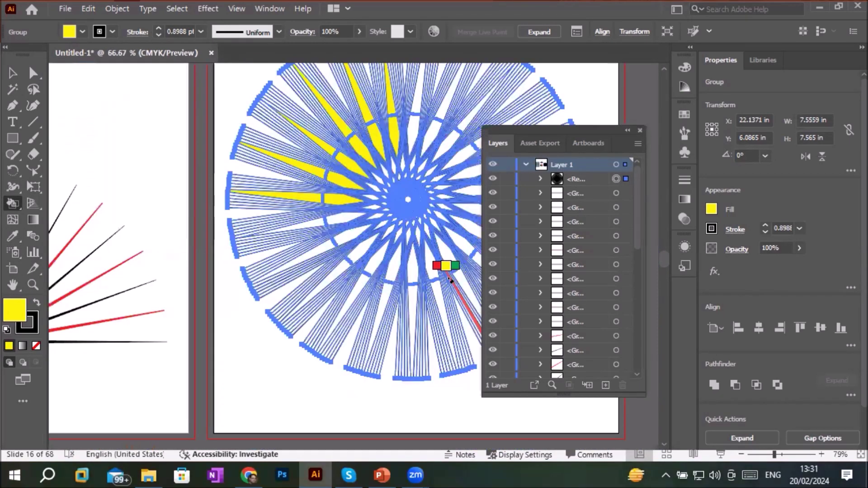
click(344, 217)
click(342, 239)
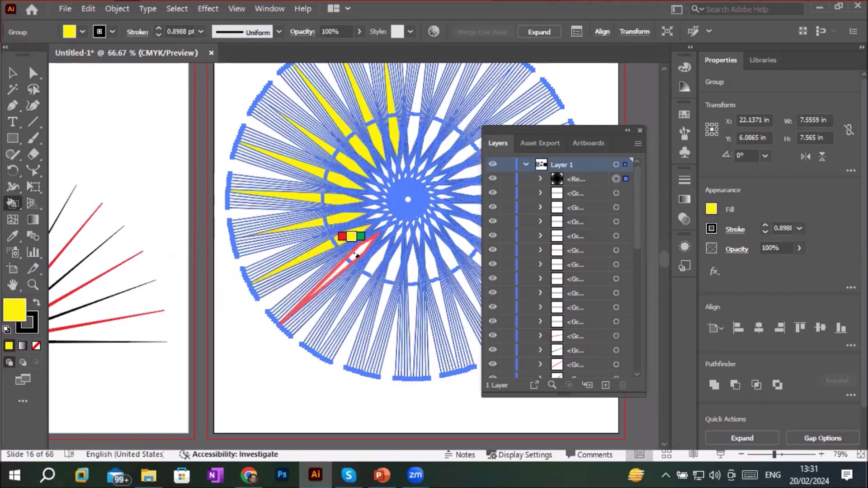
click(355, 254)
click(373, 264)
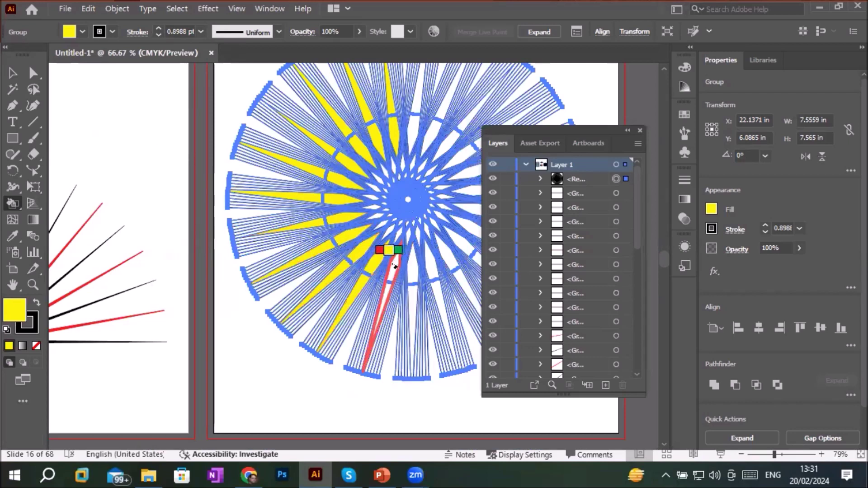
click(406, 278)
click(409, 277)
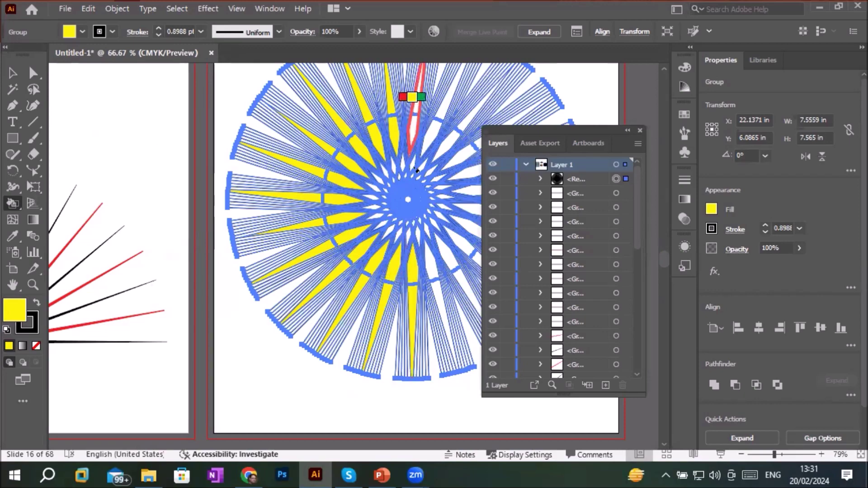
Step: Fill one small gap just lower left of the pattern's centre with dark blue using the Live Paint Bucket
scroll(394, 211, up, 3)
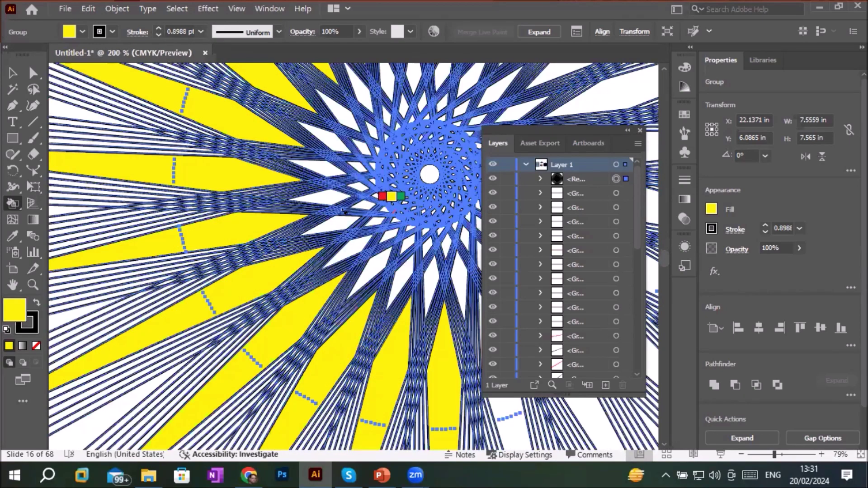
scroll(348, 211, up, 4)
key(Right)
key(Right)
key(Right)
click(355, 212)
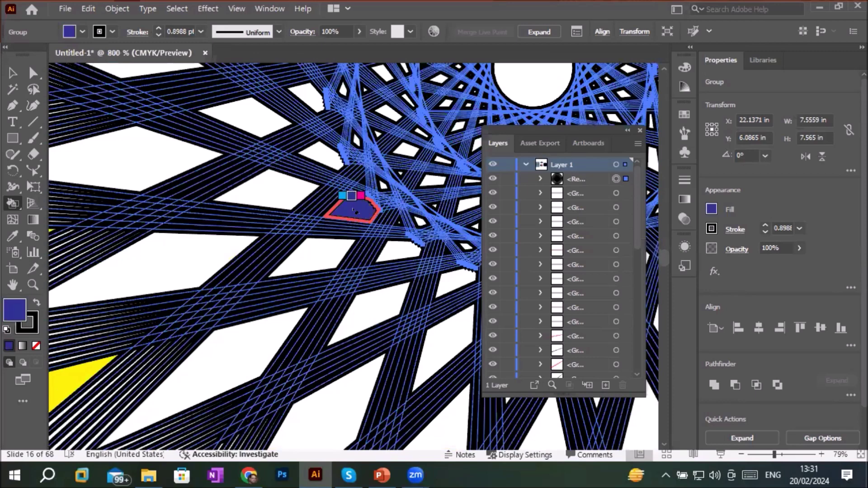
Step: Fill the two diamond-shaped gaps outward from the dark blue one with dark red and deselect the pattern
key(Right)
key(Right)
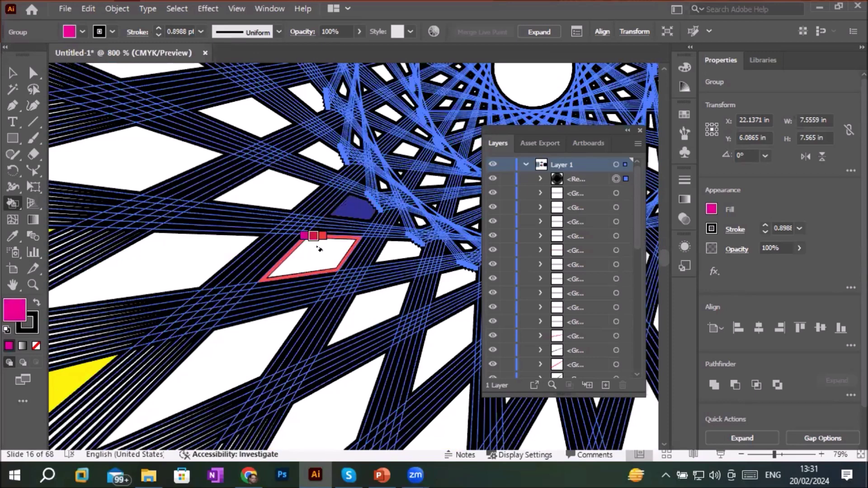
click(317, 252)
click(265, 329)
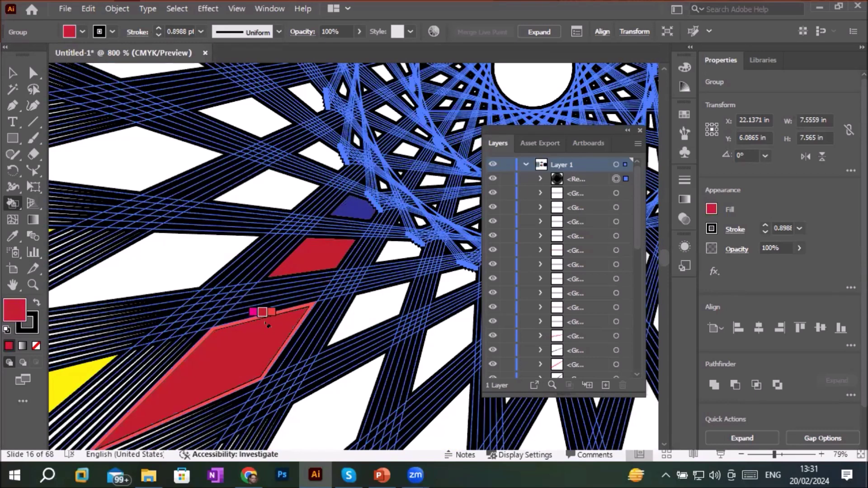
scroll(271, 312, down, 3)
scroll(291, 298, down, 7)
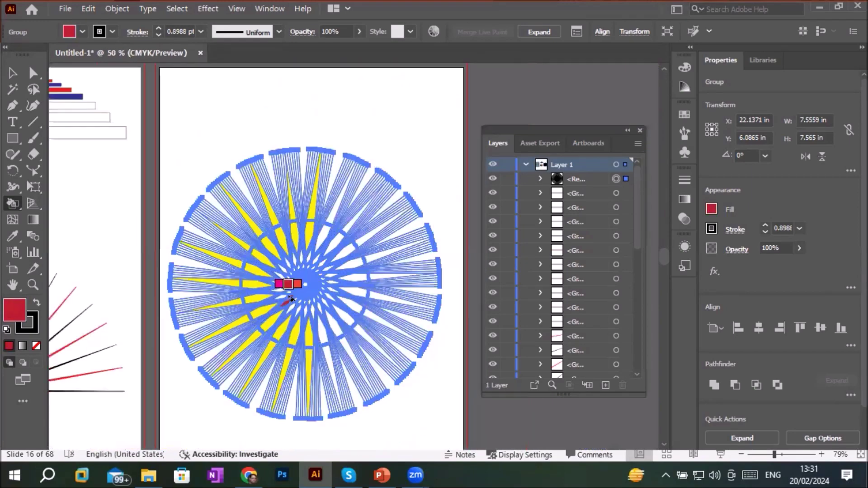
scroll(343, 312, up, 3)
scroll(354, 320, down, 1)
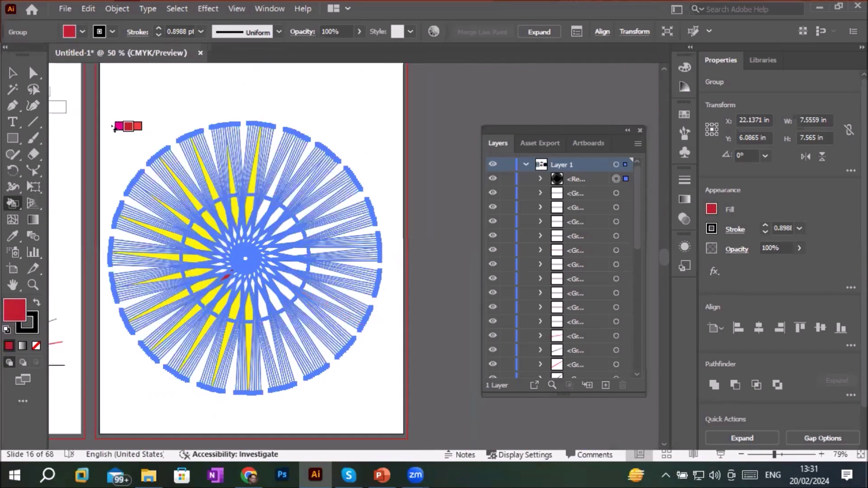
click(12, 80)
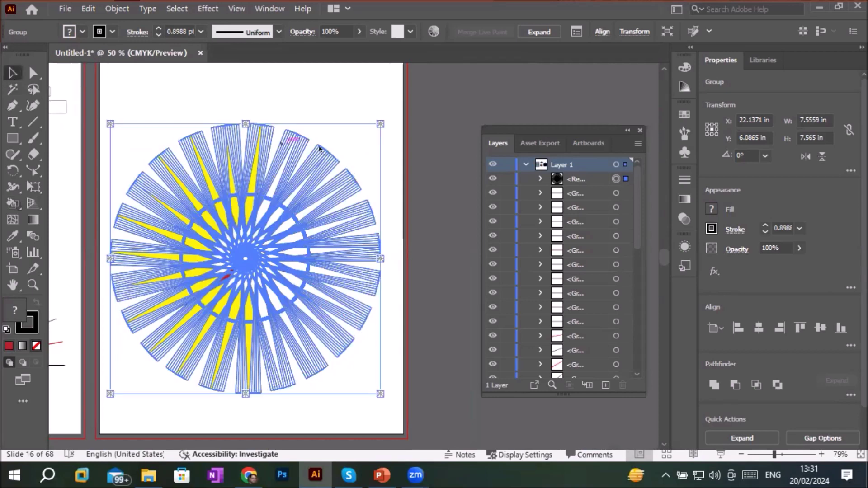
click(337, 101)
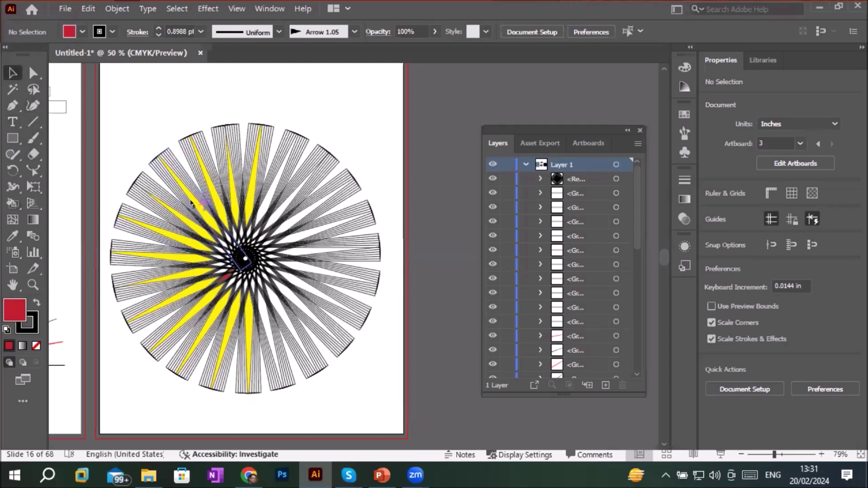
Step: Move the coloured radial pattern off the third artboard to the empty canvas on its right and deselect it
key(ctrl+minus)
key(ctrl+minus)
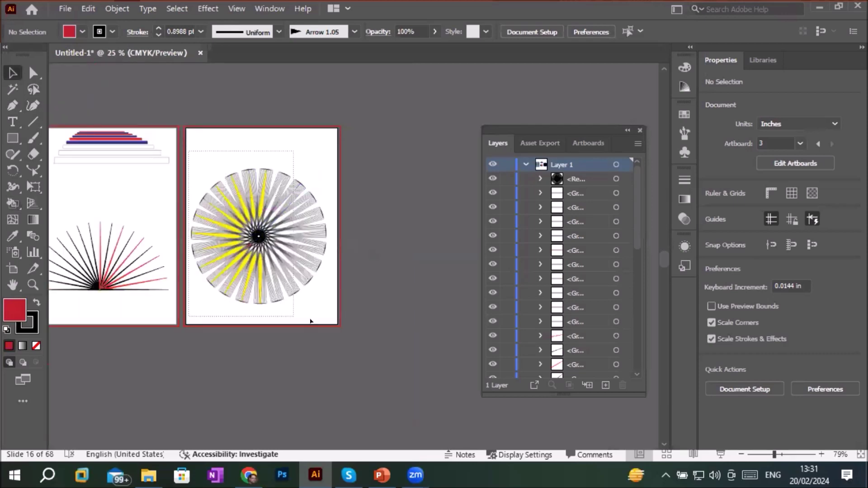
drag(339, 232, 452, 200)
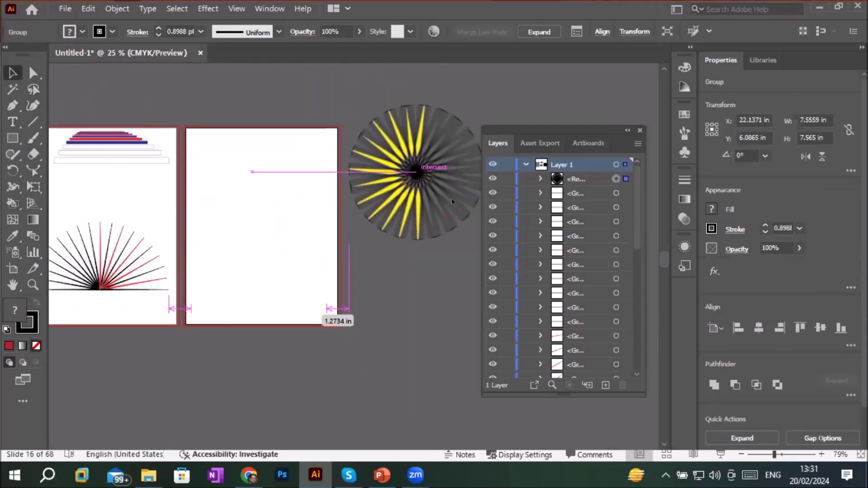
click(283, 266)
Step: Draw a near-horizontal line about 6.9 in long across the lower part of the emptied artboard
click(33, 121)
drag(194, 297, 318, 297)
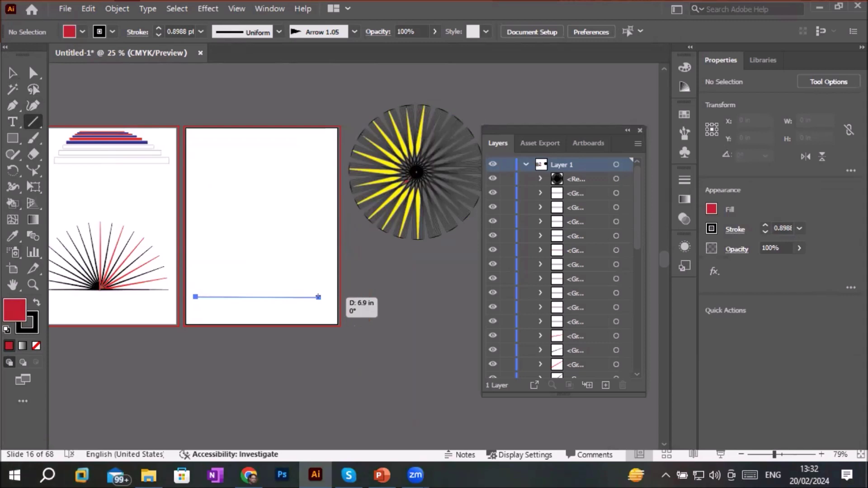
drag(318, 297, 317, 297)
Step: Apply a Zig Zag effect to the line with 0.57 in absolute size, 18 ridges per segment and smooth points
scroll(291, 317, up, 2)
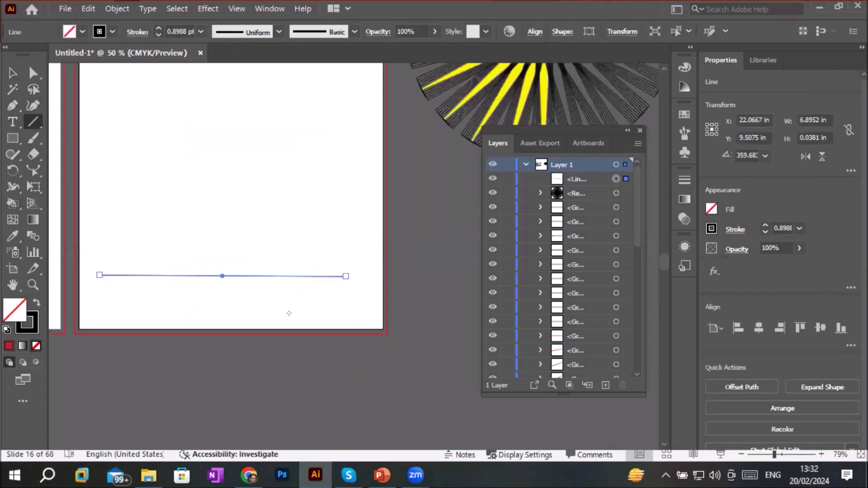
click(205, 9)
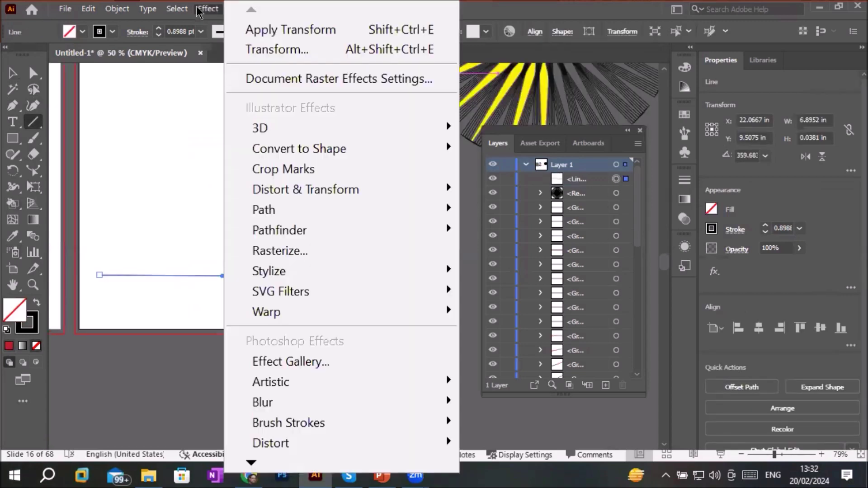
mouse_move(310, 192)
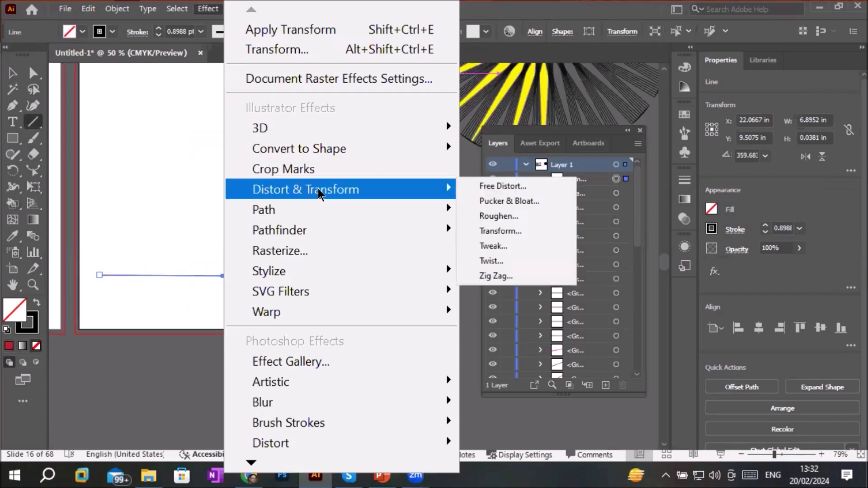
click(488, 276)
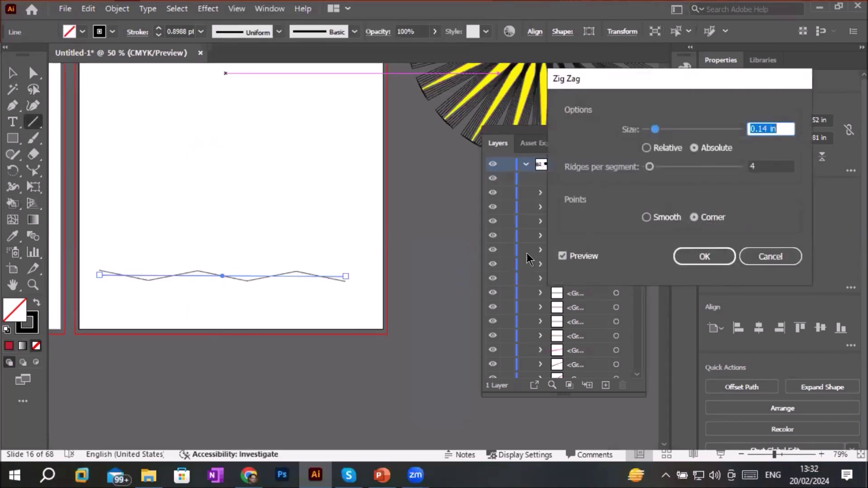
drag(654, 130, 682, 130)
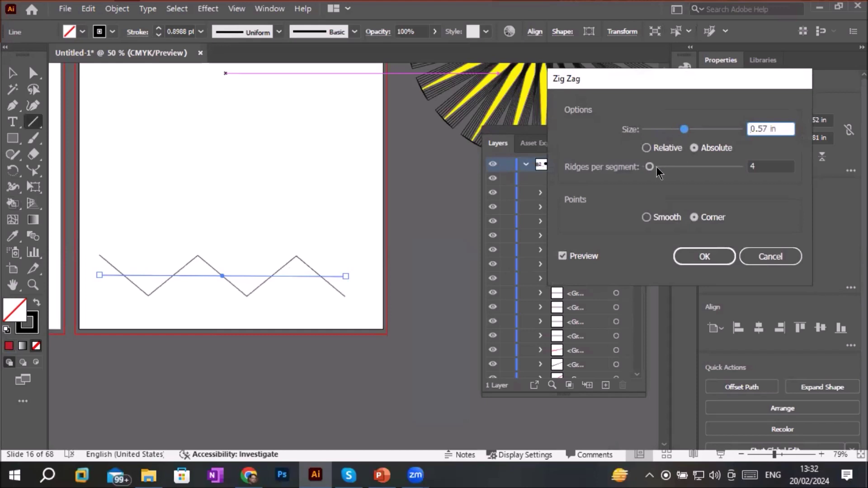
drag(649, 167, 662, 168)
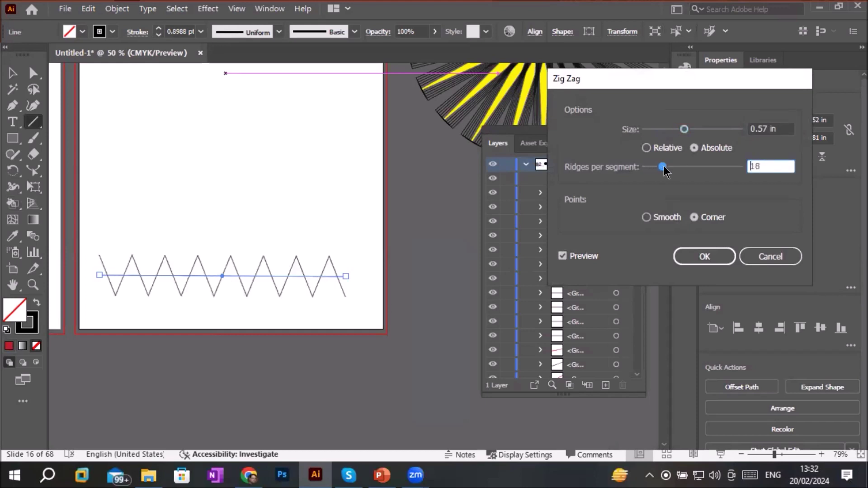
click(657, 219)
click(690, 259)
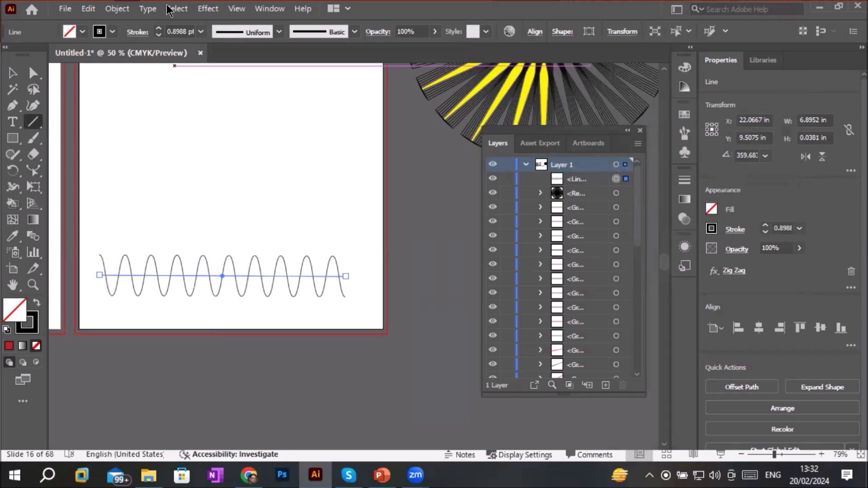
Step: Expand the wavy line's appearance into an editable path and select an anchor point on one of its crests
click(116, 9)
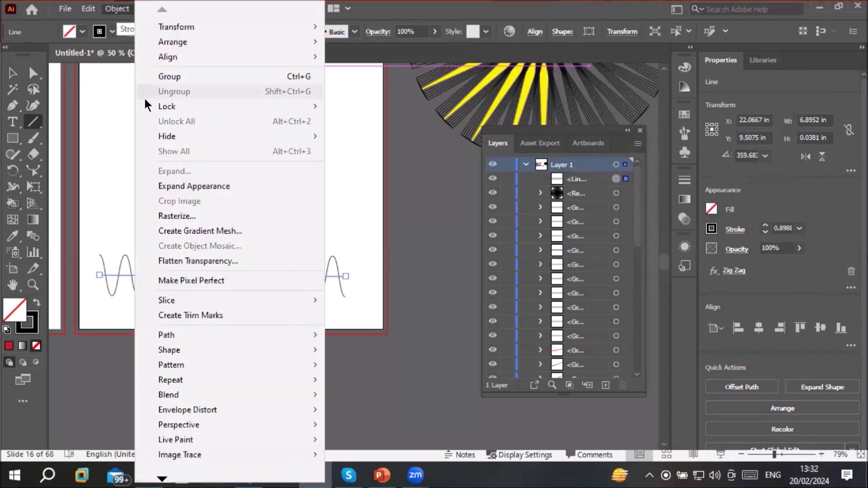
click(232, 186)
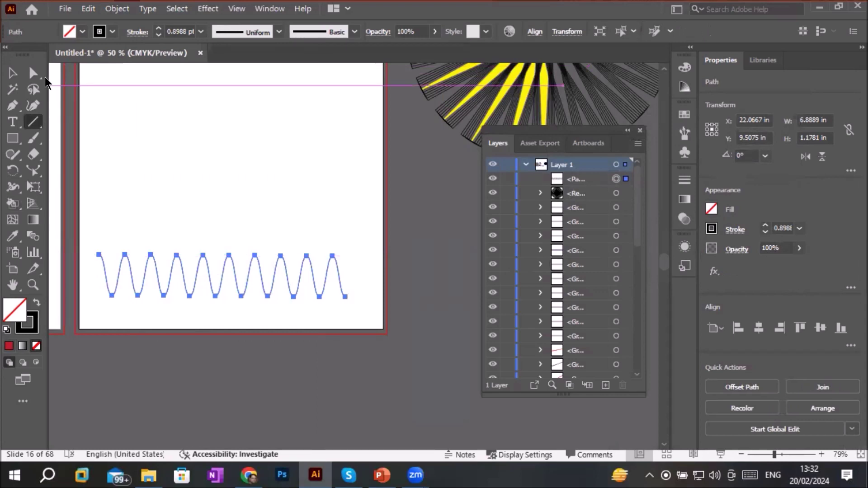
click(34, 73)
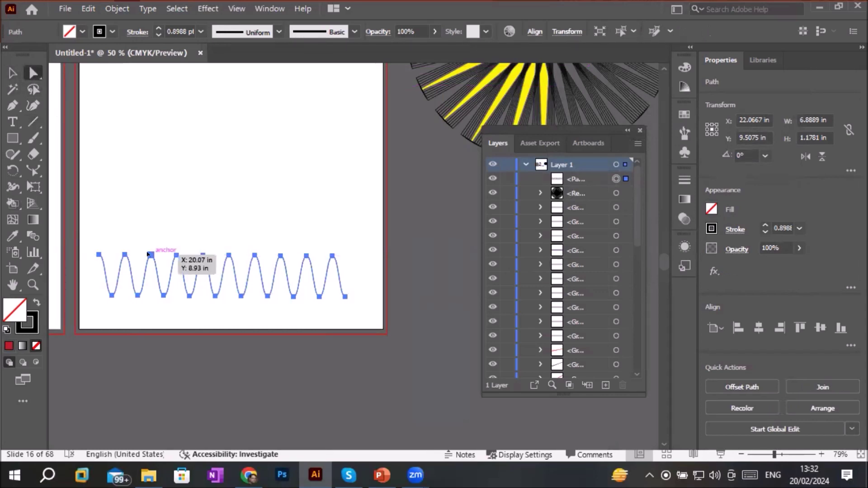
click(149, 255)
click(203, 255)
Step: Move the wave to the artboard's lower edge, copy it directly above, repeat the copy seven times up the artboard and deselect
click(12, 72)
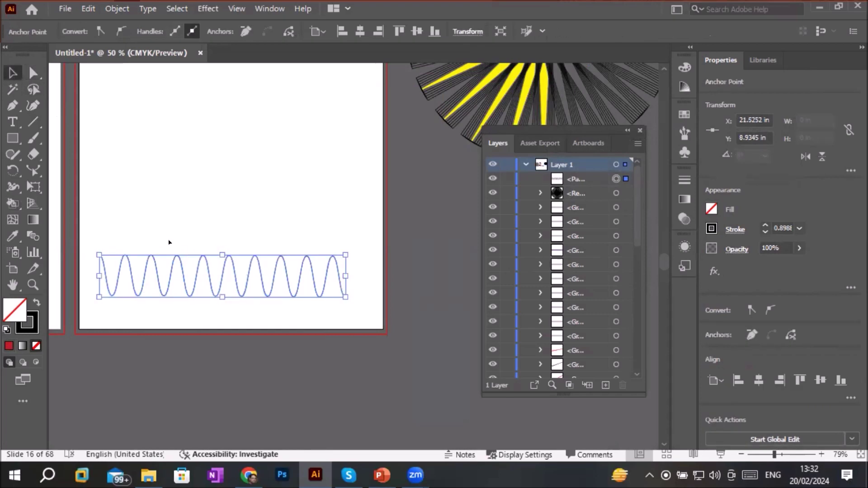
drag(220, 280, 235, 265)
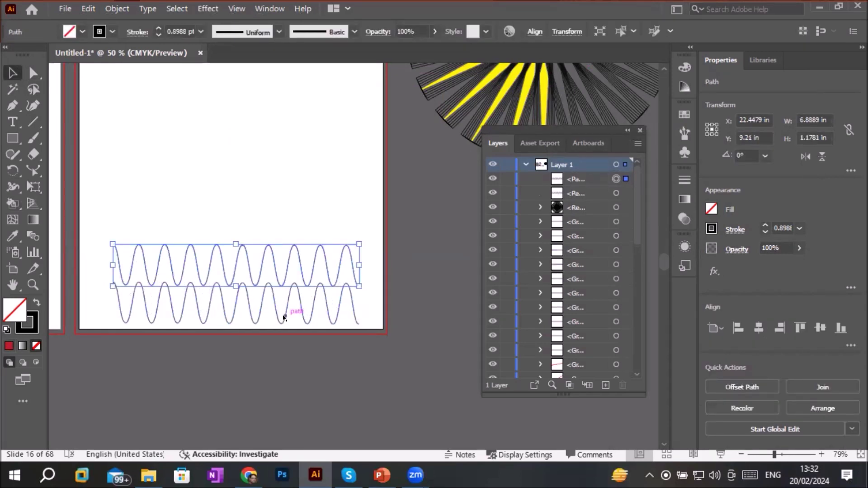
key(ctrl+d)
key(ctrl+d)
key(ctrl+d)
key(ctrl+d)
key(ctrl+d)
scroll(283, 321, down, 4)
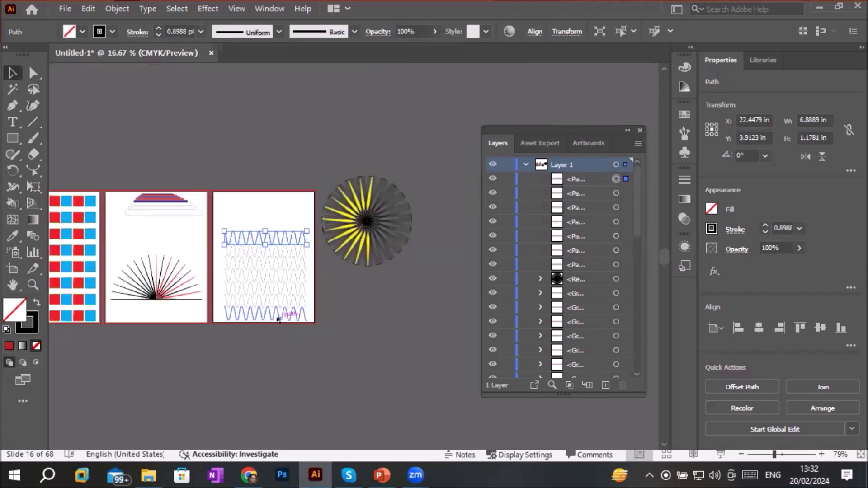
key(ctrl+d)
key(ctrl+d)
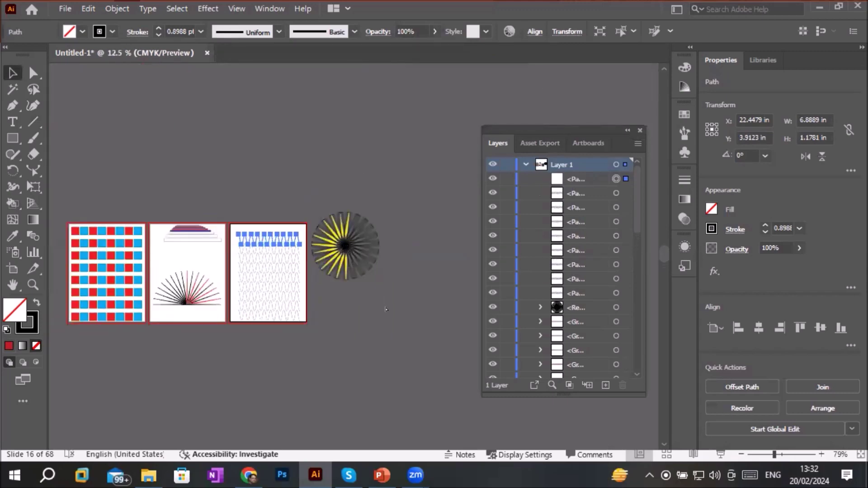
scroll(316, 299, up, 2)
click(352, 319)
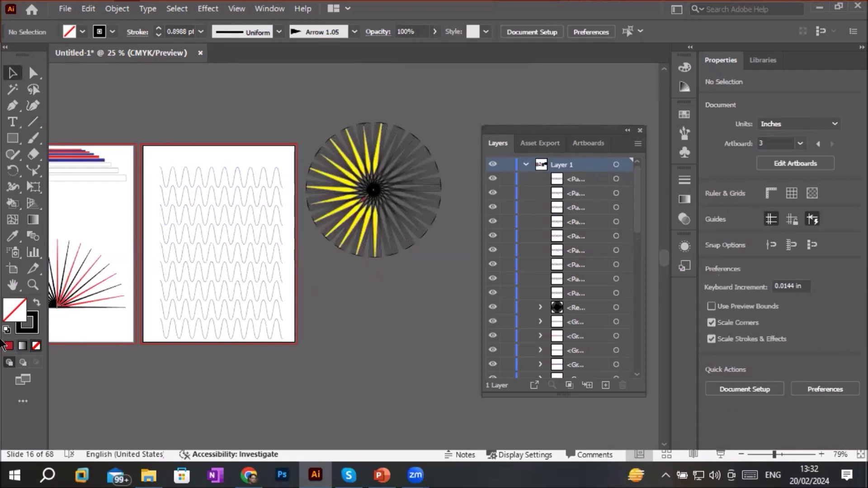
Step: Add a new 8.5 x 11 in Letter artboard to the right of Artboard 3 and leave artboard editing
click(14, 273)
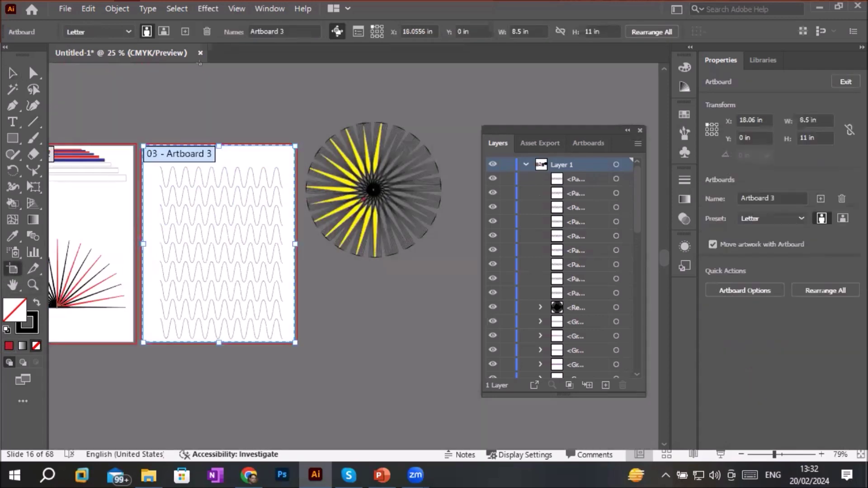
click(184, 34)
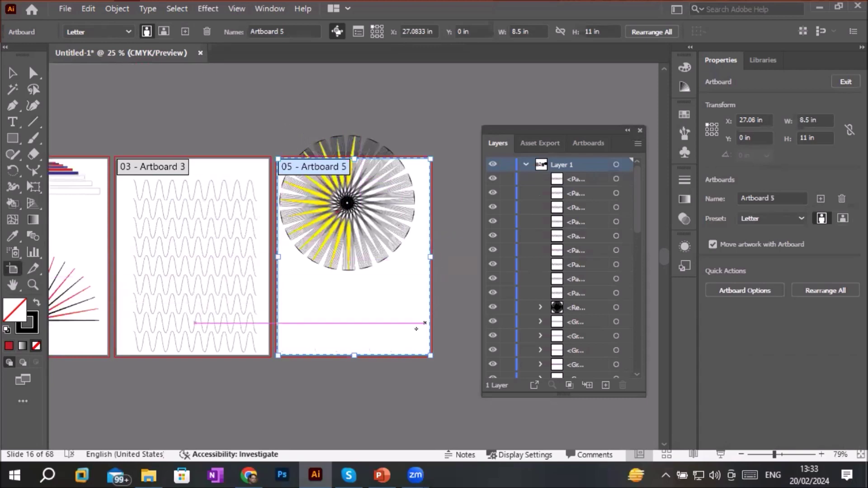
click(12, 73)
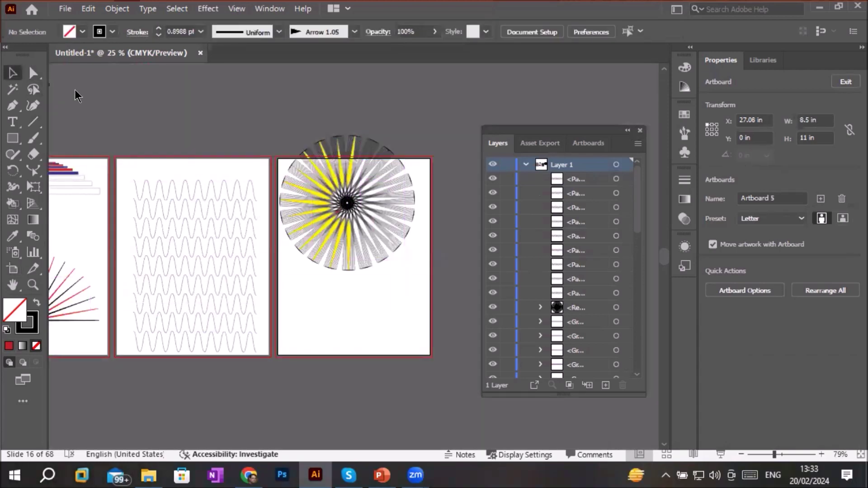
Step: Move the coloured radial pattern off the new artboard to above the wave artboard and deselect it
drag(367, 223, 229, 136)
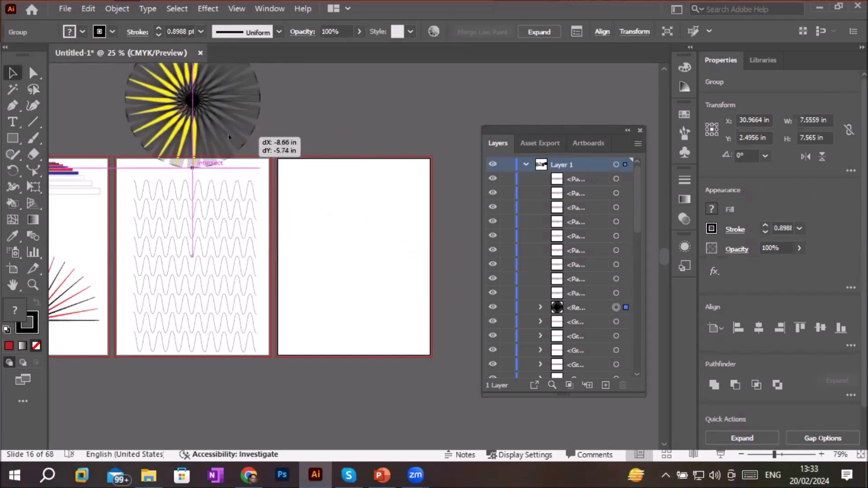
drag(365, 246, 364, 245)
click(365, 244)
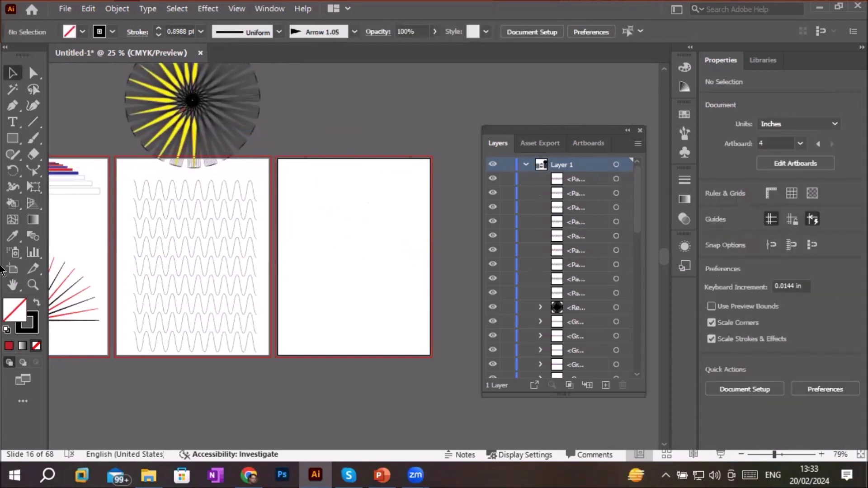
Step: Draw a square about 6.6 in wide in the middle of the new empty artboard
click(12, 138)
drag(330, 231, 420, 312)
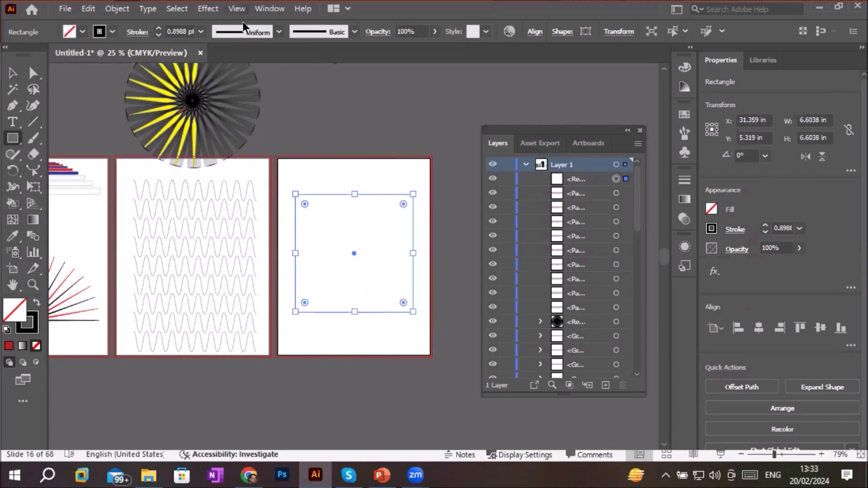
key(ctrl+plus)
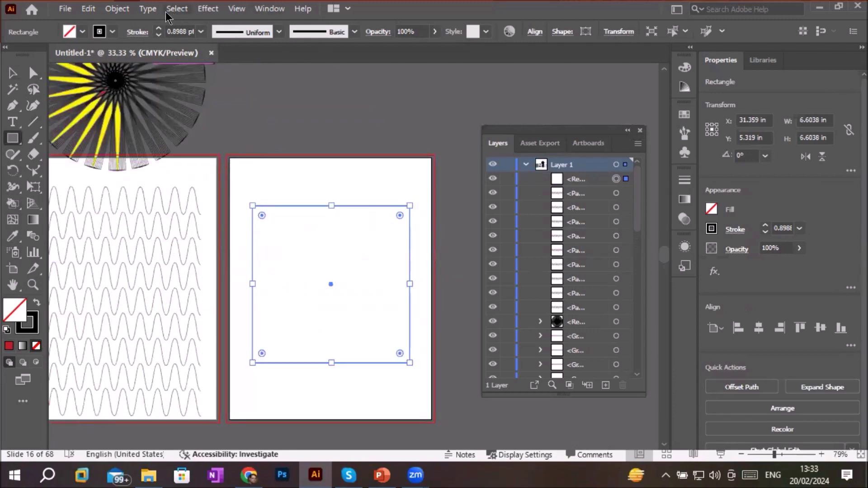
Step: Open the Roughen effect for the selected square and move its dialog clear of the artwork
click(201, 10)
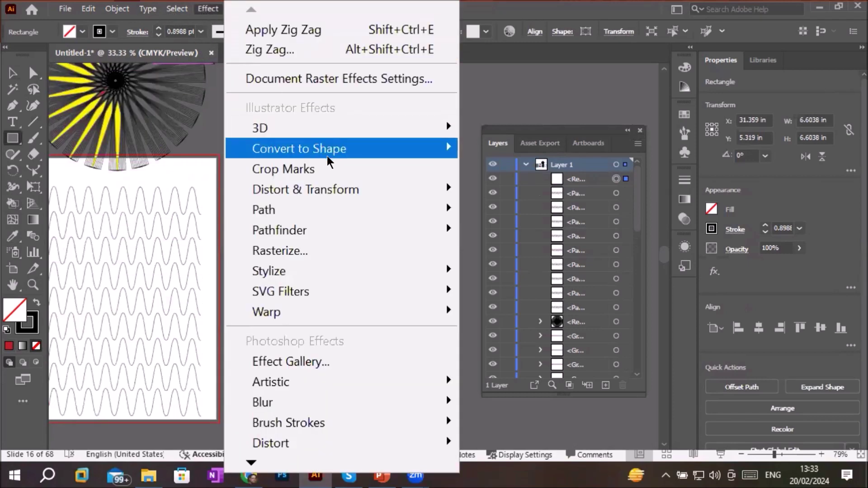
mouse_move(339, 192)
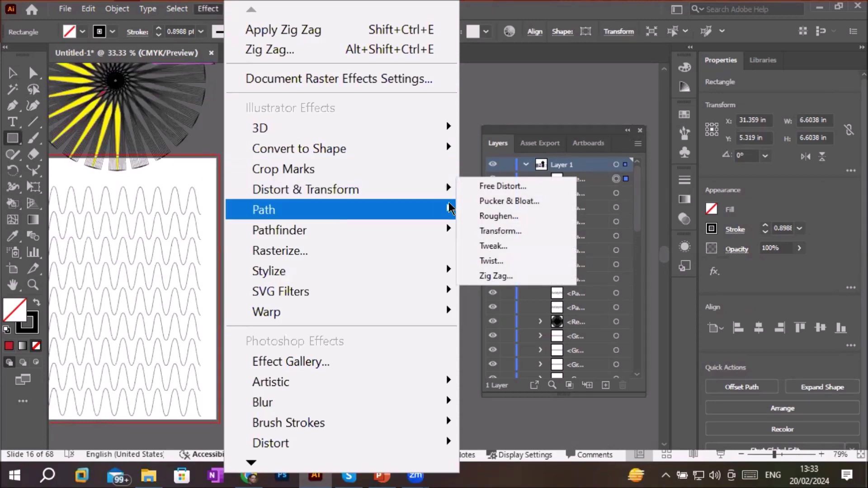
click(521, 216)
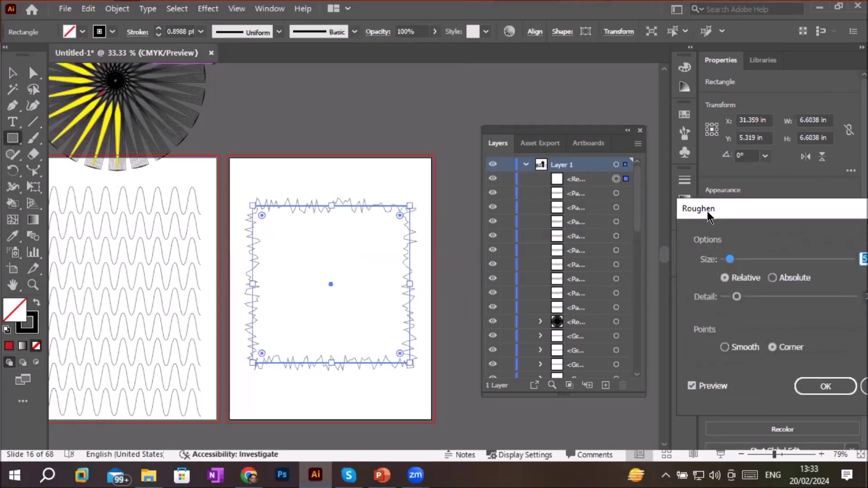
drag(698, 200, 464, 103)
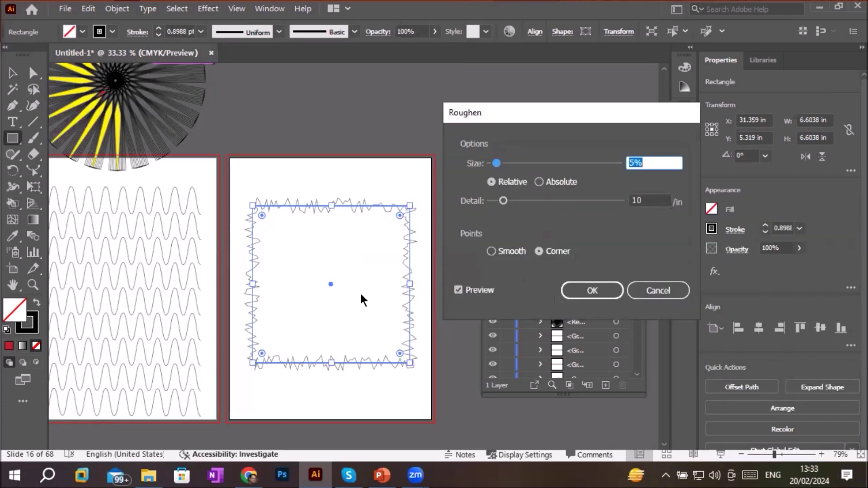
Step: Try Roughen at 10% size and 12/in detail, comparing smooth and corner points in the preview
mouse_move(499, 165)
mouse_down()
mouse_move(521, 164)
mouse_move(490, 164)
mouse_up()
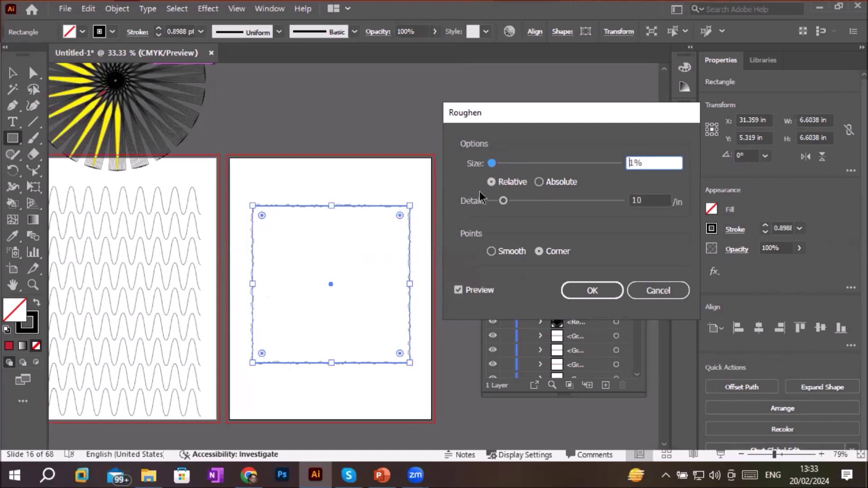
drag(492, 165, 503, 164)
drag(503, 202, 543, 199)
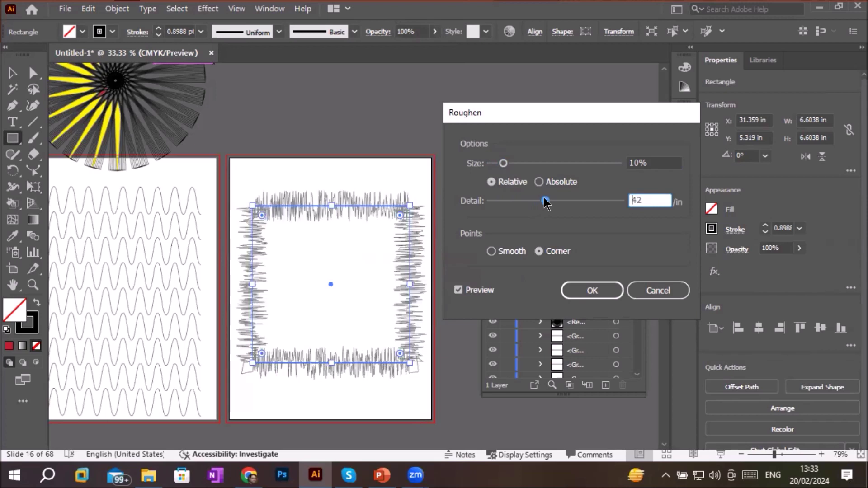
drag(545, 202, 505, 202)
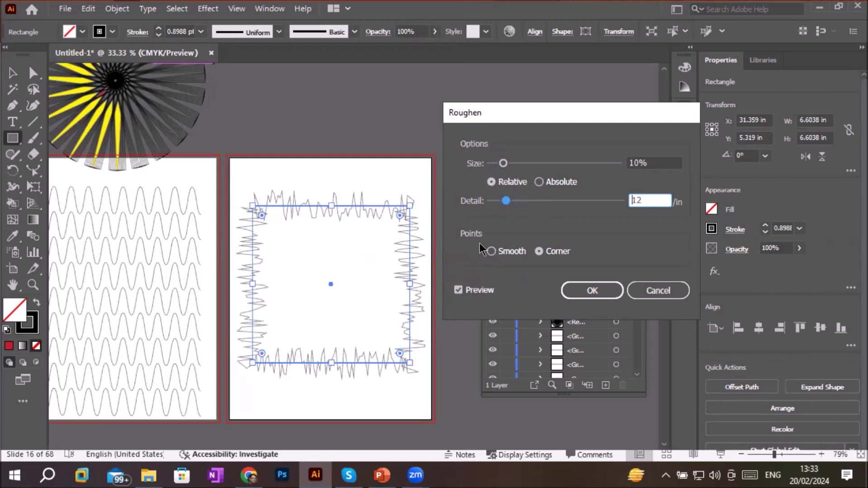
click(492, 252)
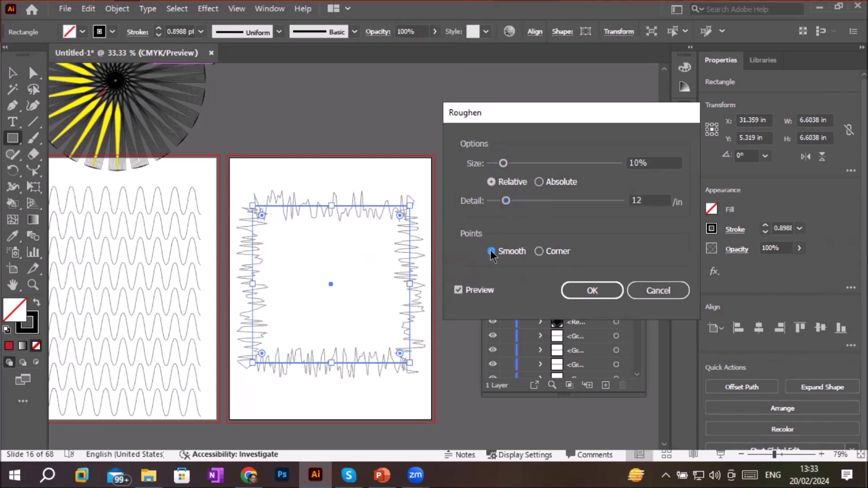
click(538, 251)
Step: Apply Roughen to the square with 4% relative size, 5/in detail and corner points
drag(502, 162, 491, 163)
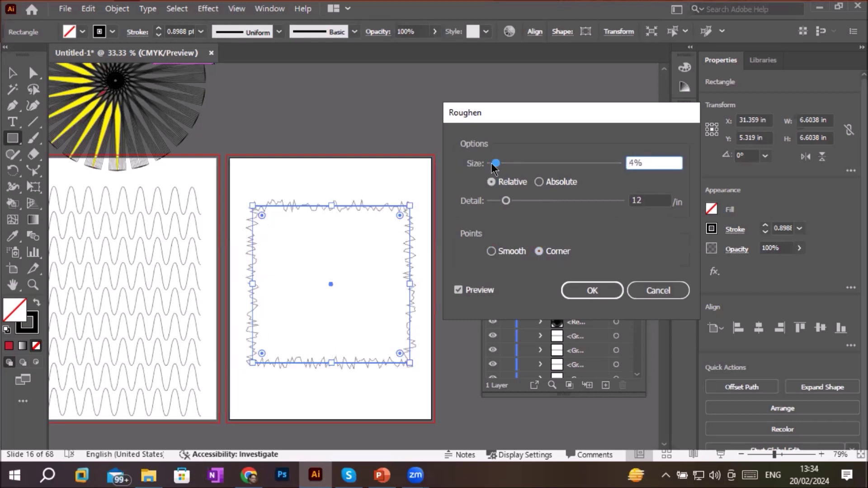
drag(503, 199, 495, 198)
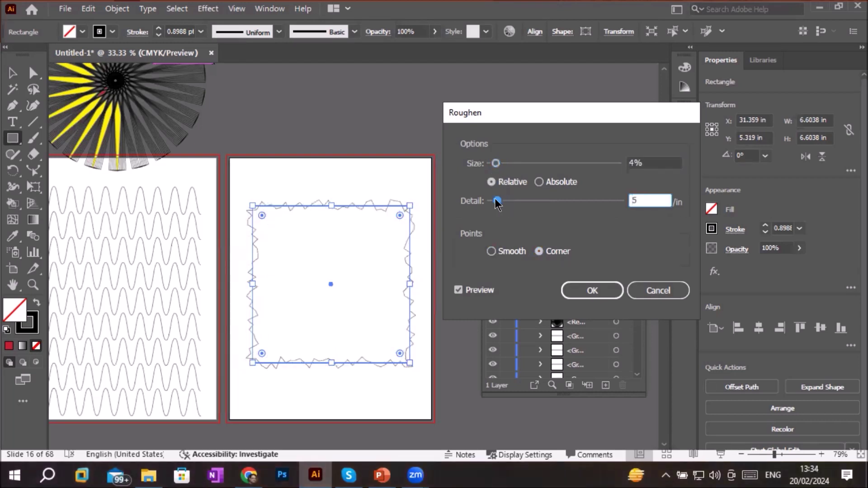
click(492, 252)
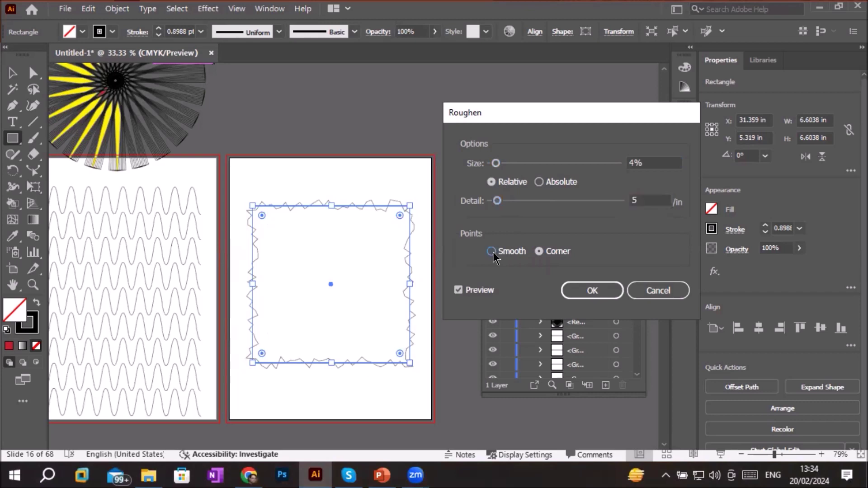
click(540, 252)
click(590, 287)
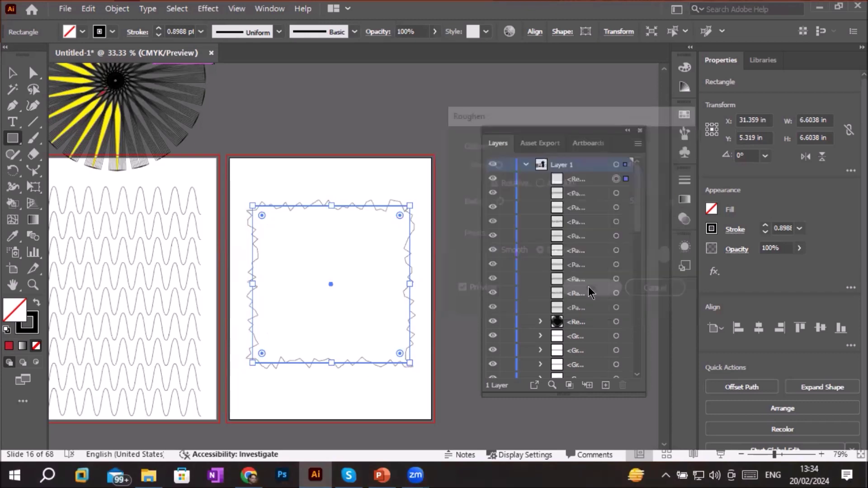
Step: Fill the roughened square with the light blue swatch
scroll(340, 259, up, 2)
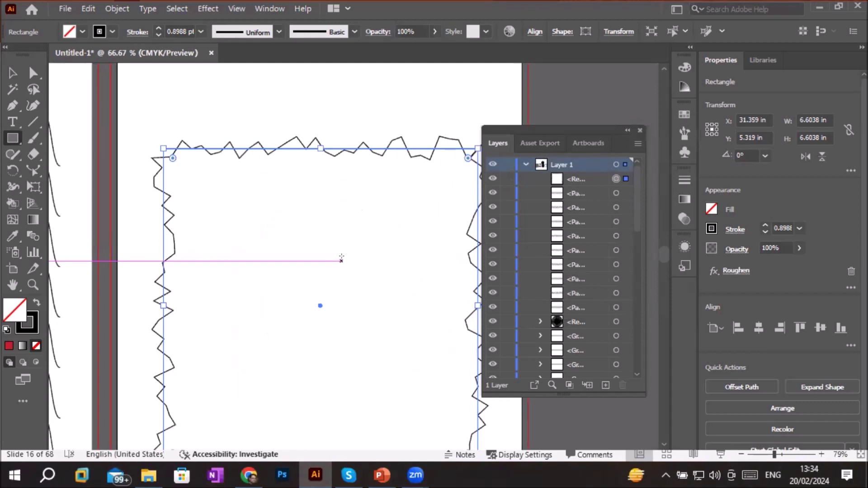
click(83, 32)
click(73, 54)
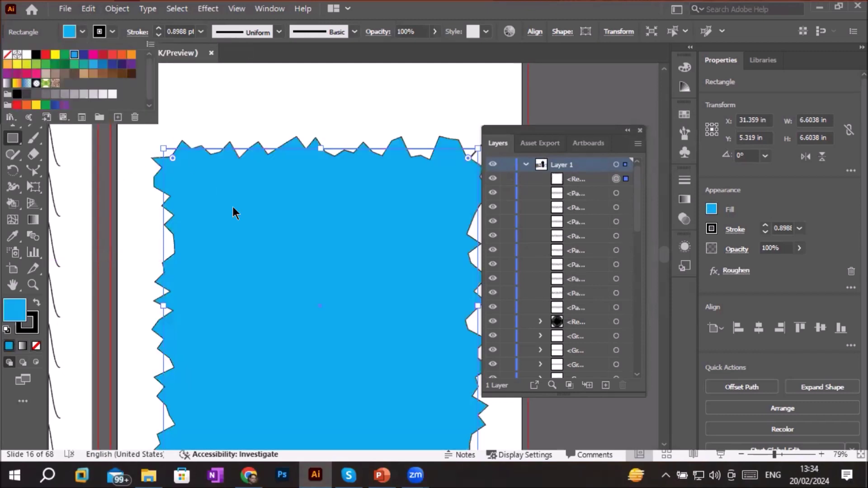
click(280, 255)
scroll(339, 279, down, 2)
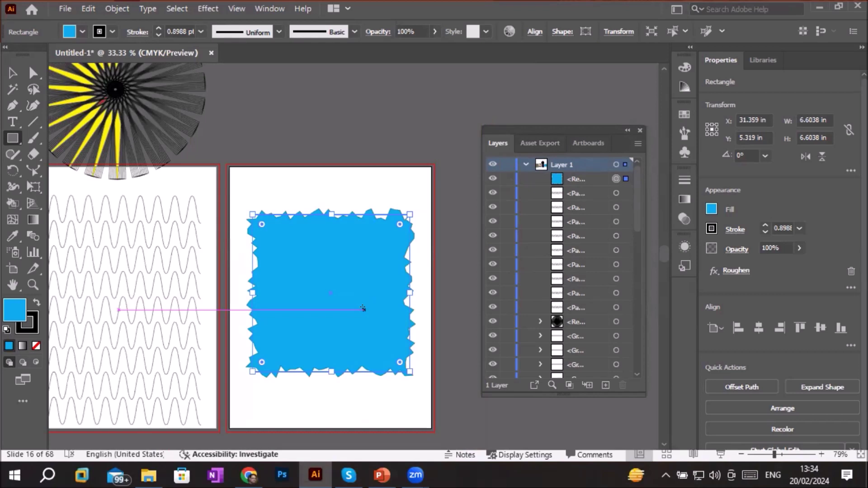
Step: Expand the appearance of the blue square so its roughened outline becomes real path geometry
click(118, 10)
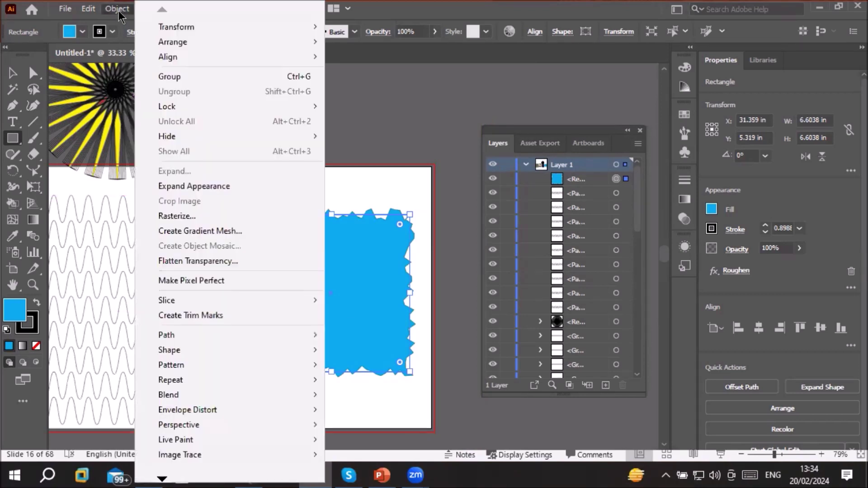
click(368, 185)
click(385, 199)
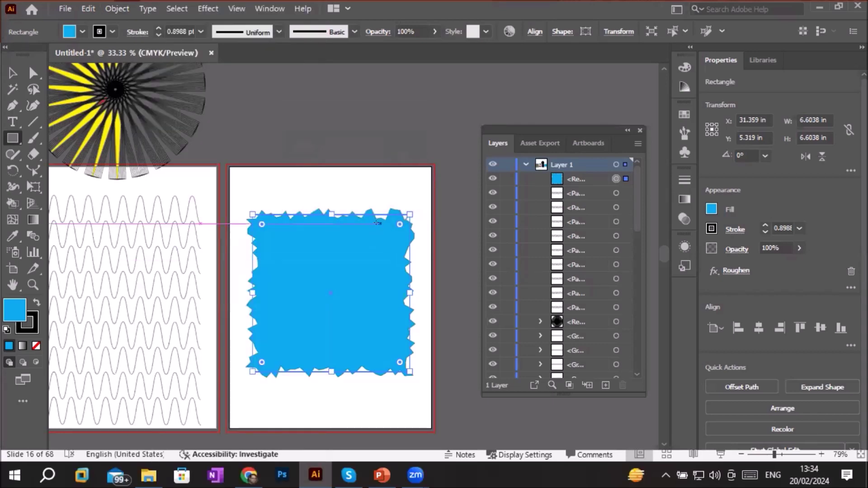
scroll(271, 221, up, 4)
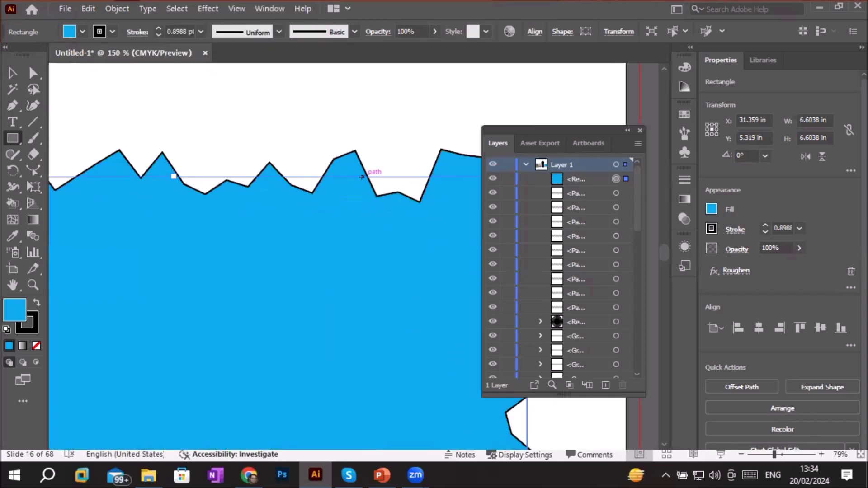
scroll(362, 192, down, 2)
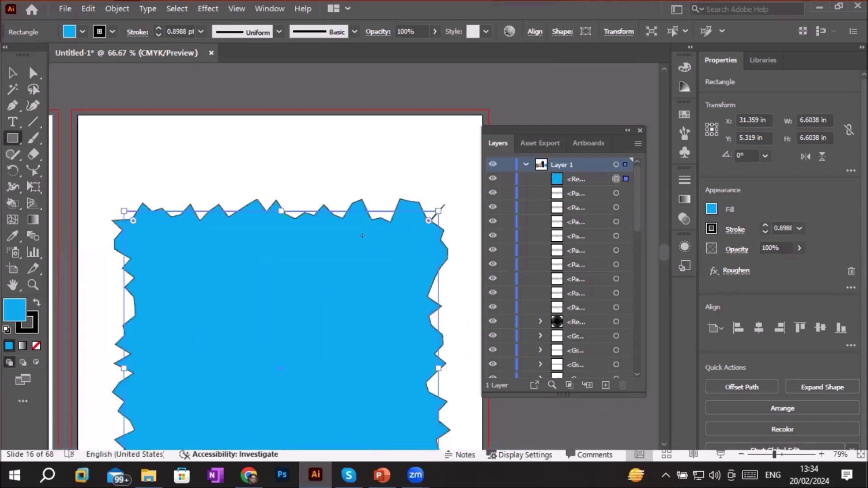
click(119, 9)
click(209, 185)
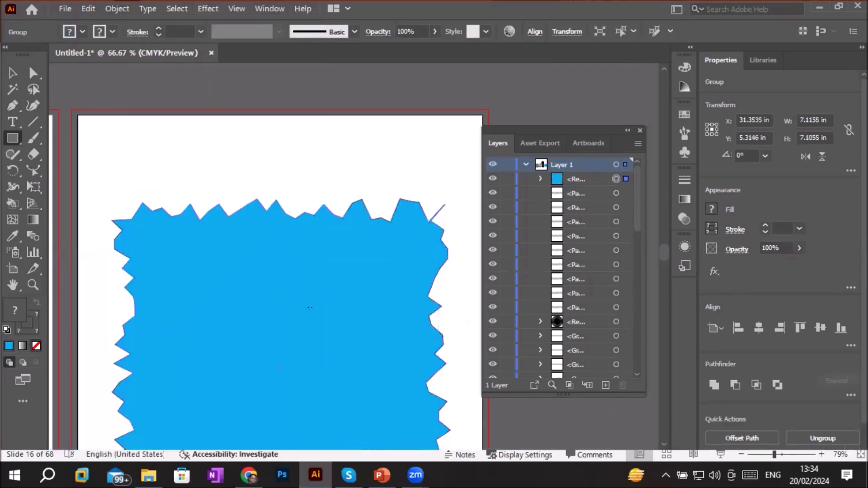
scroll(314, 373, down, 3)
scroll(313, 373, up, 1)
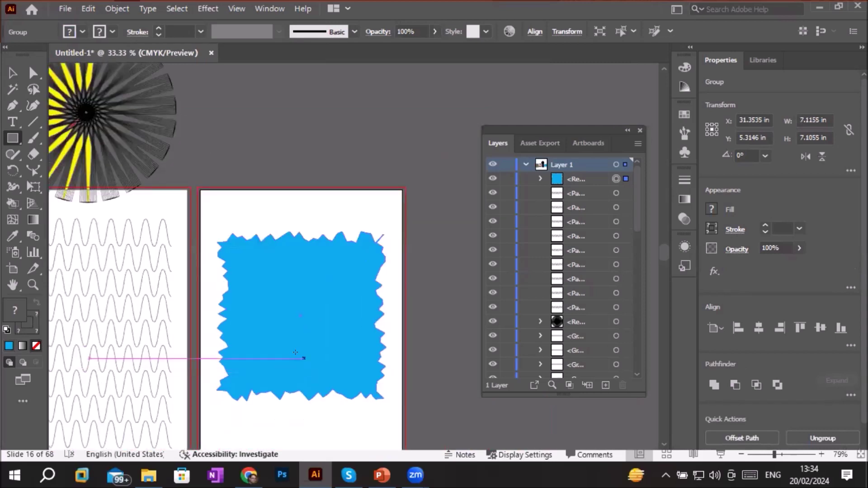
Step: Set the expanded shape's stroke weight to 8 pt
click(6, 73)
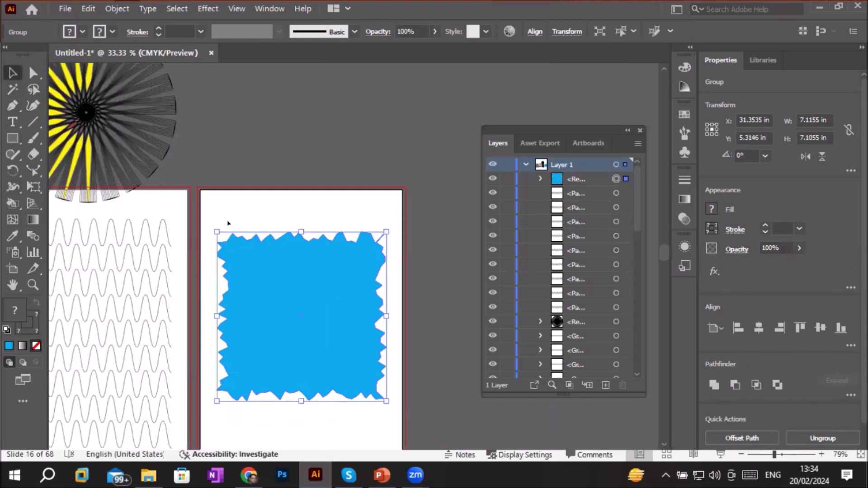
scroll(283, 291, up, 2)
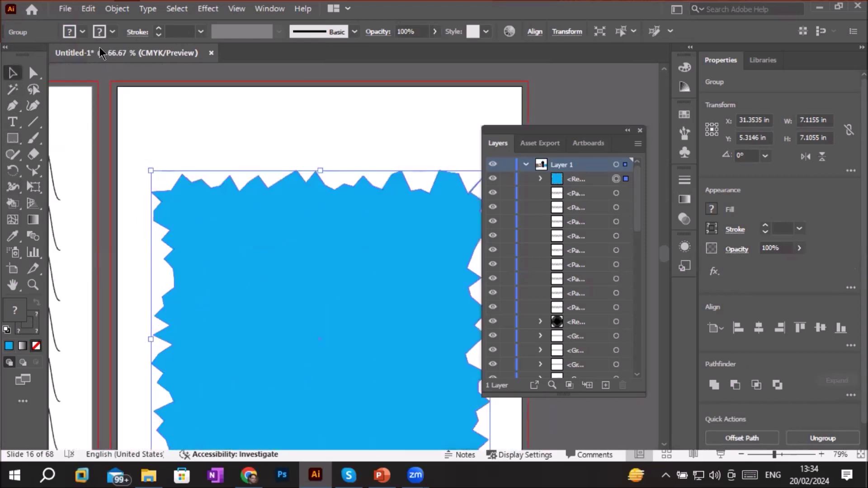
click(158, 28)
click(158, 28)
click(158, 28)
click(158, 29)
click(158, 28)
click(158, 28)
click(158, 28)
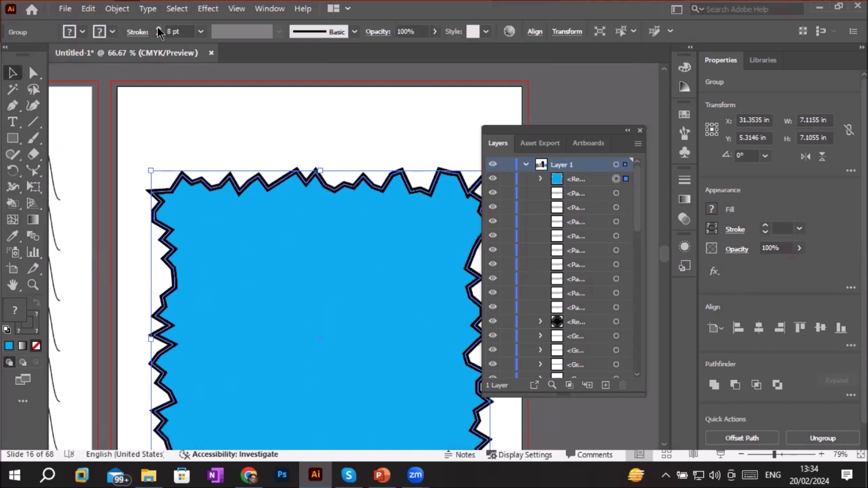
Step: Color the jagged shape's stroke magenta and its fill CMYK Yellow
click(112, 32)
click(92, 55)
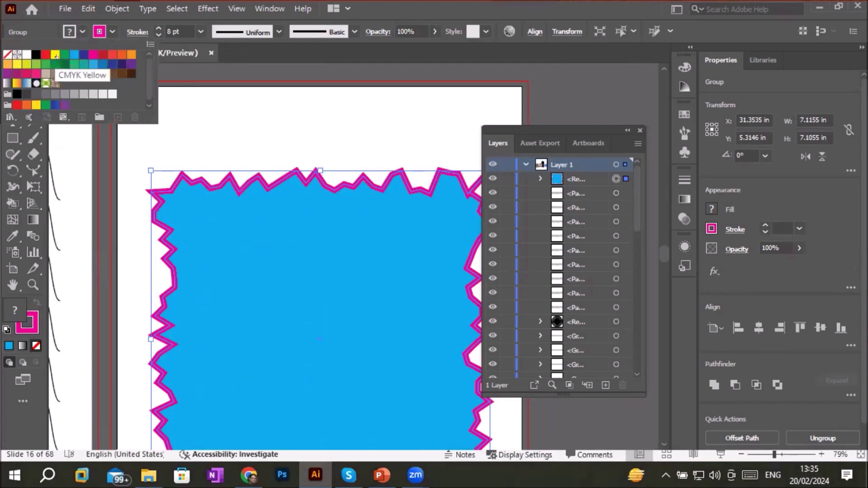
click(55, 55)
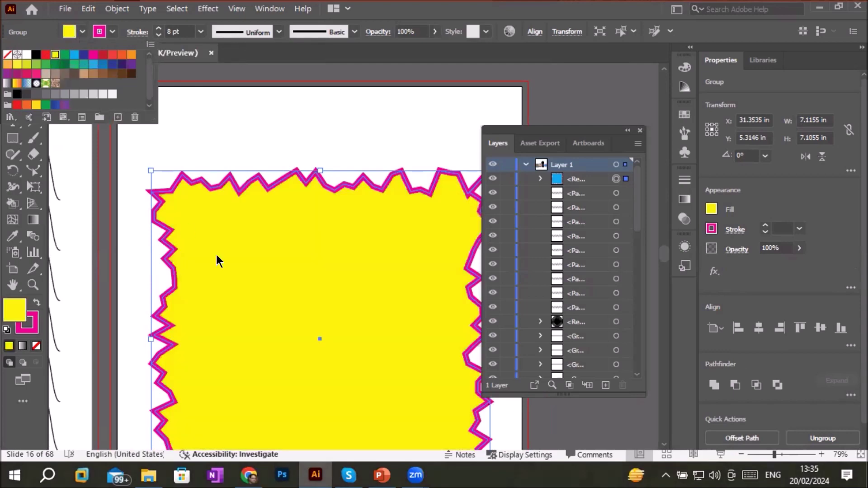
click(339, 310)
scroll(366, 323, down, 2)
scroll(415, 374, up, 1)
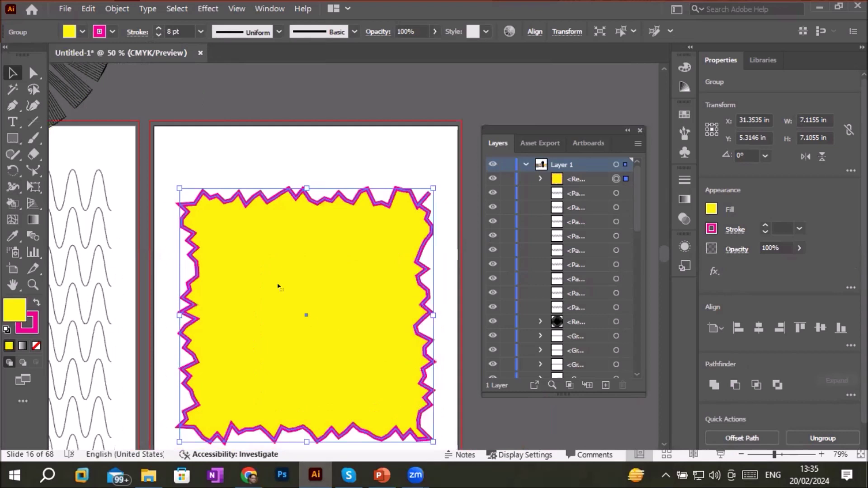
Step: Place placeholder text along the jagged outline of the yellow shape with the Type on a Path tool
click(13, 122)
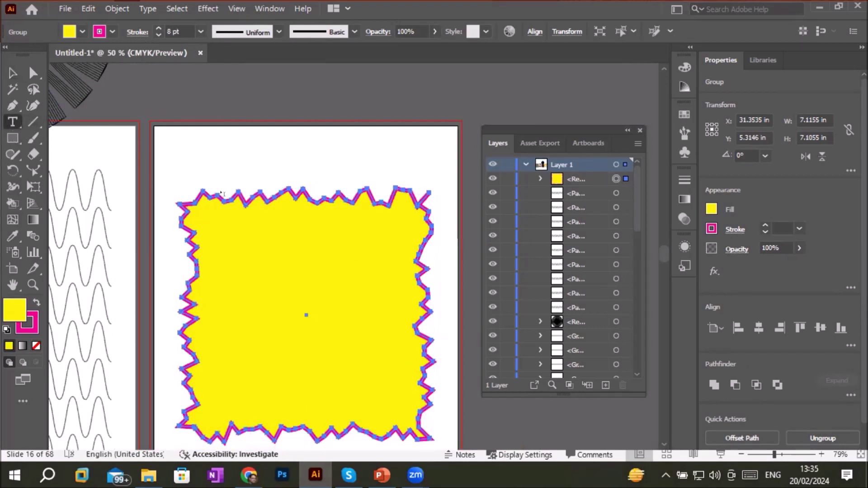
drag(12, 121, 66, 154)
scroll(203, 193, up, 4)
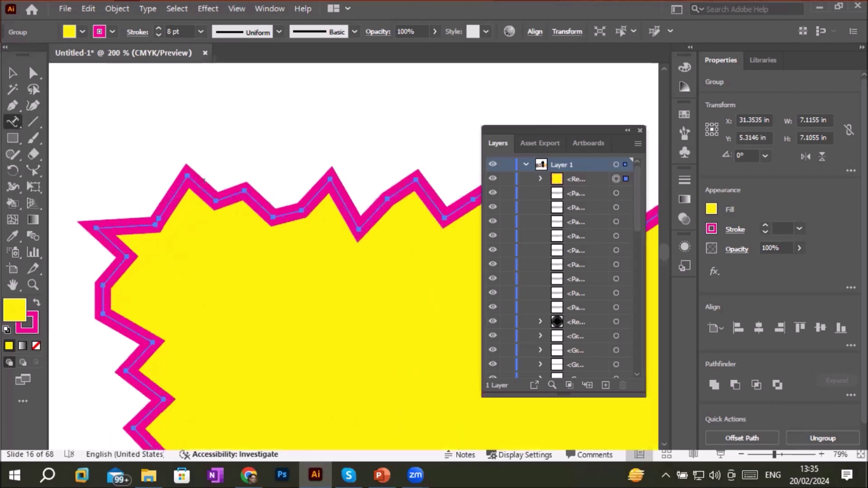
click(204, 189)
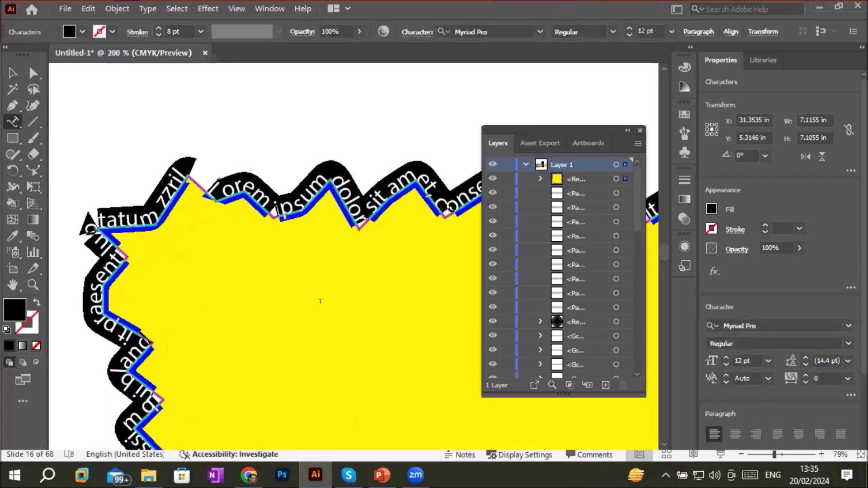
scroll(320, 301, down, 5)
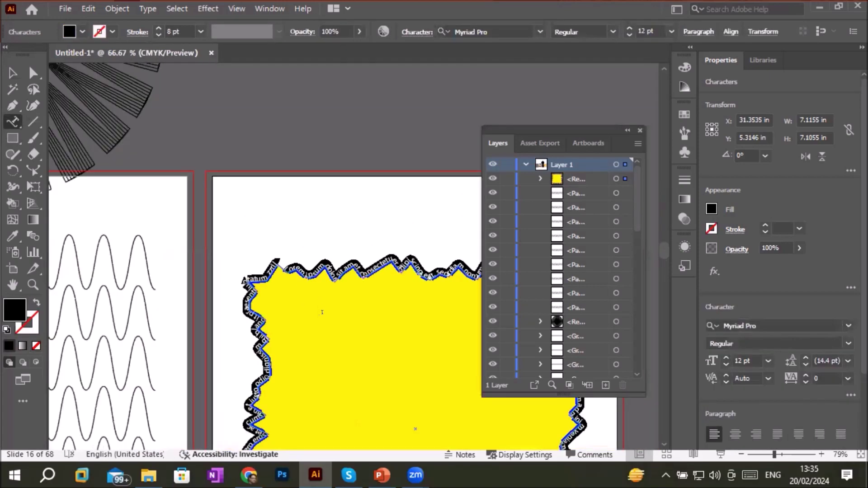
Step: Leave text editing and select the path type object on the yellow shape's outline
click(376, 362)
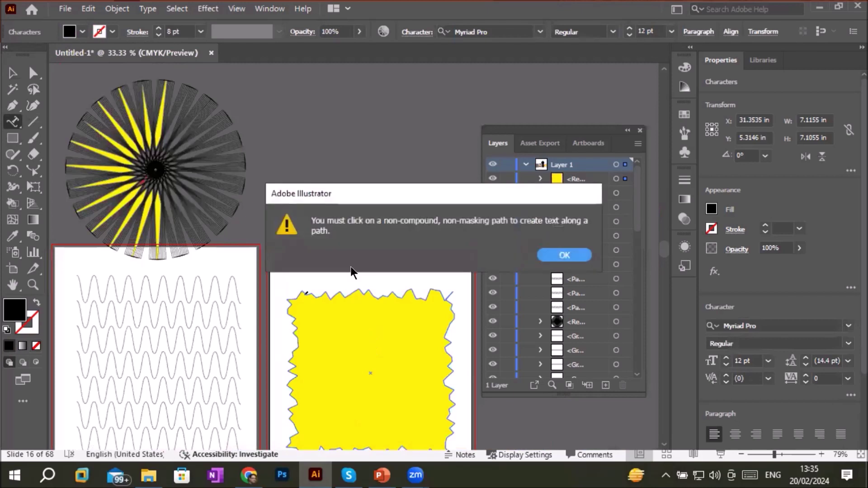
key(Return)
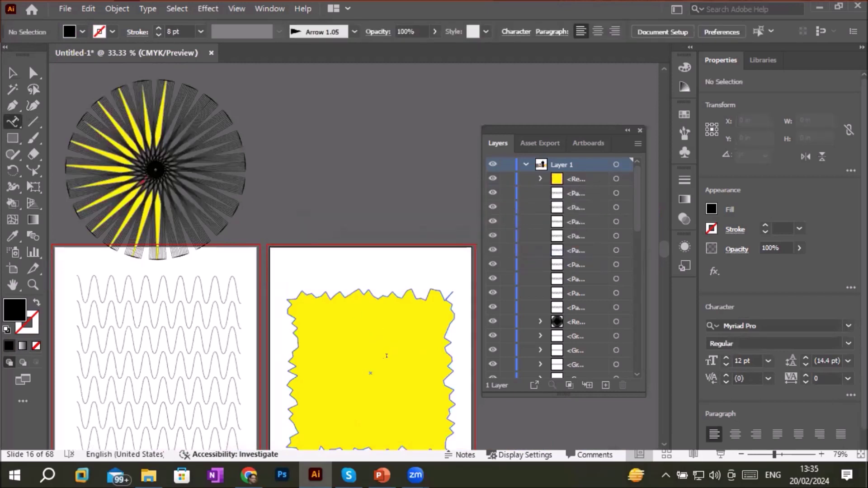
ctrl+click(388, 362)
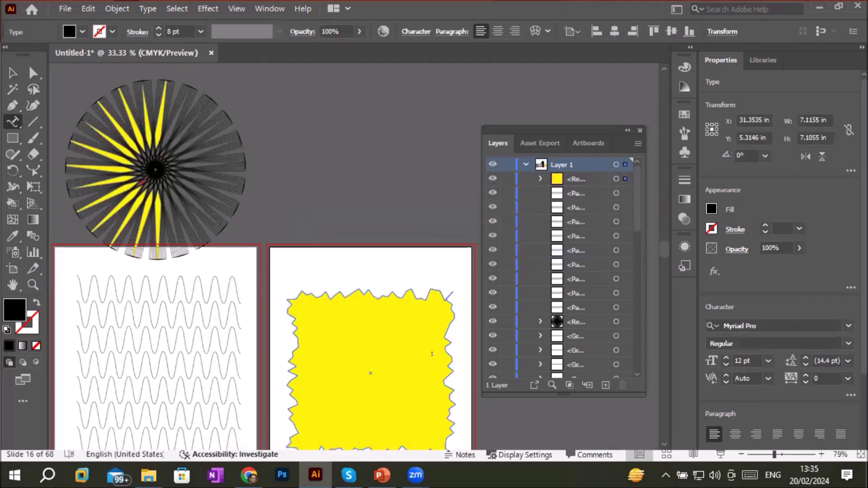
scroll(432, 354, up, 2)
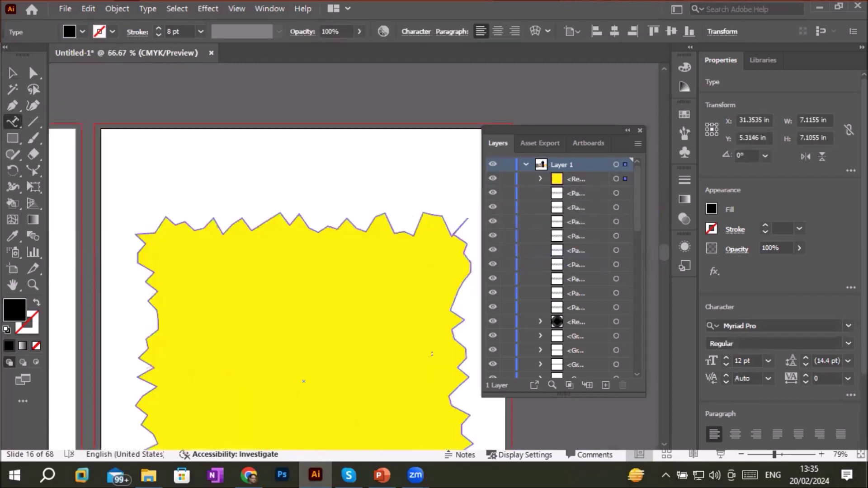
Step: Activate the Type on a Path tool and set the yellow jagged shape's path type stroke weight to 15 pt
click(13, 121)
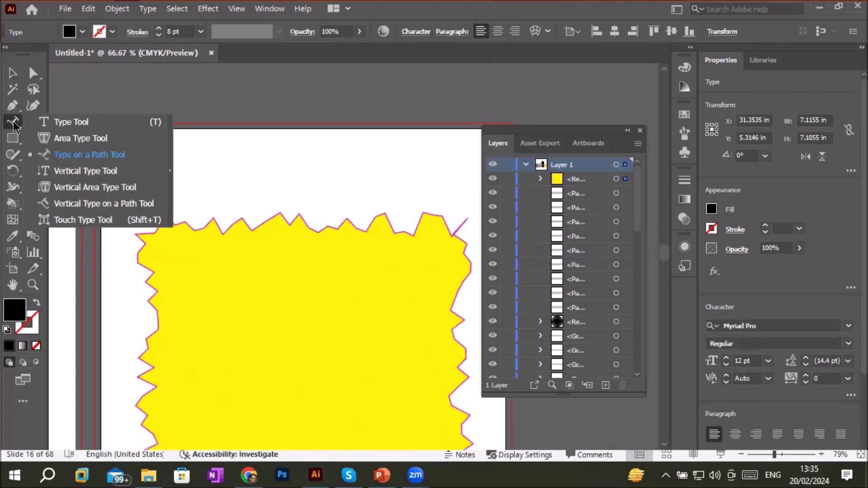
click(70, 155)
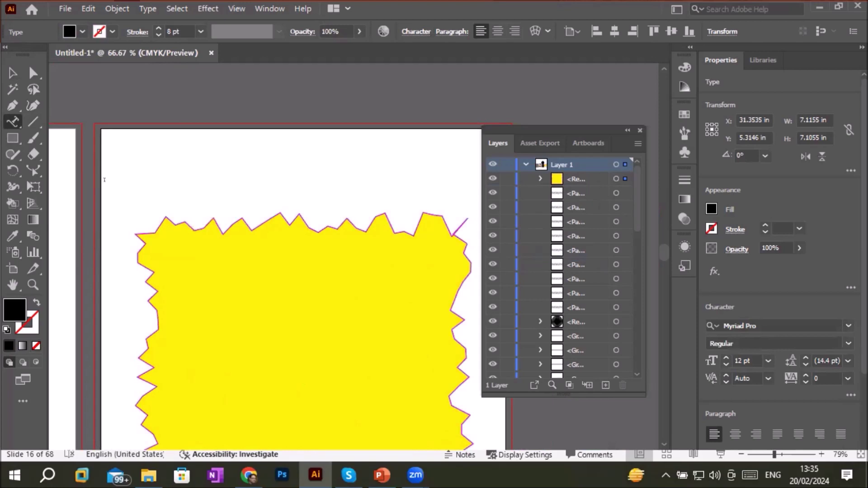
scroll(213, 222, down, 2)
scroll(213, 222, up, 1)
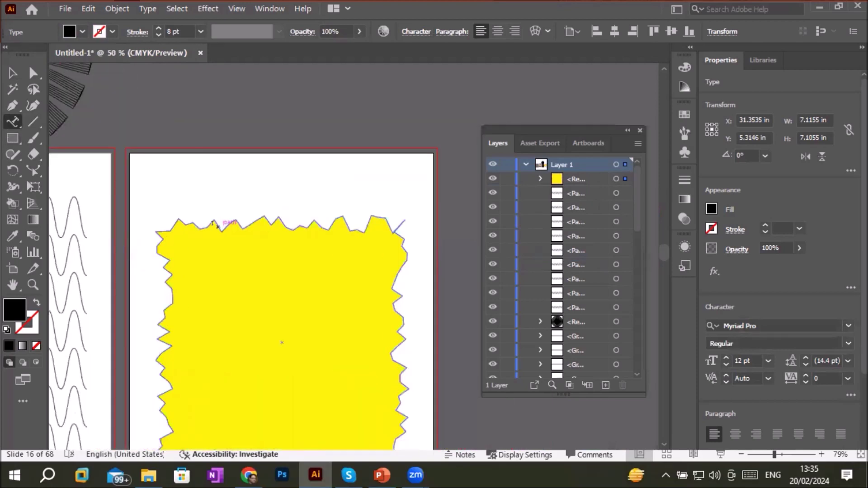
click(155, 27)
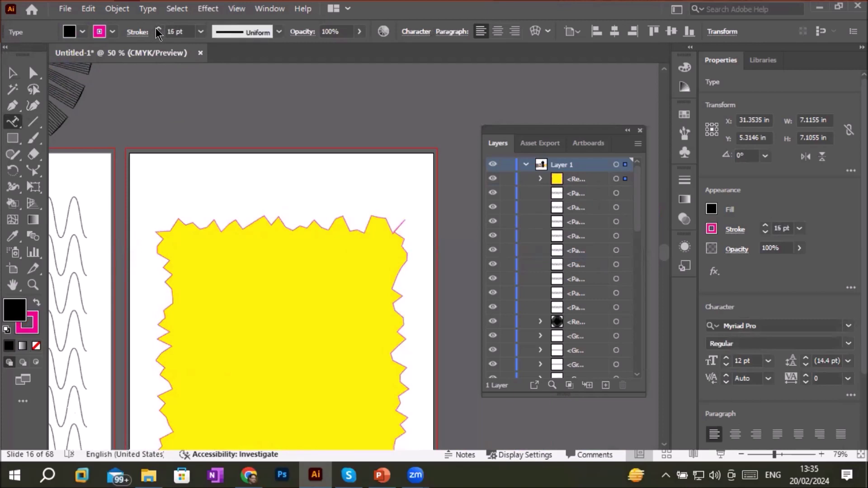
Step: Try to run text along the yellow shape's jagged outline with the Type on a Path tool
click(117, 10)
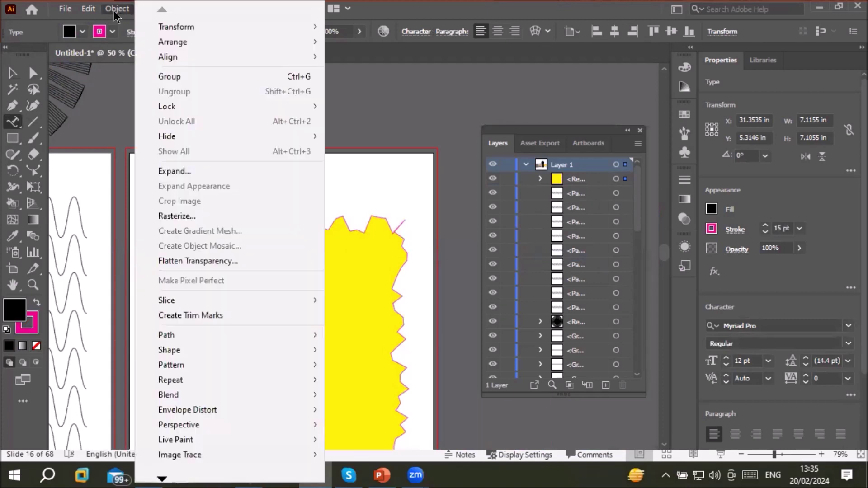
click(348, 188)
click(548, 254)
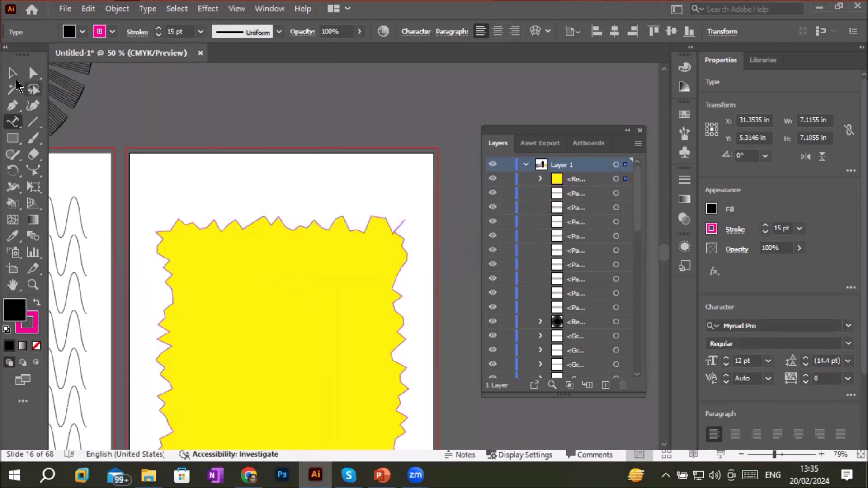
click(202, 220)
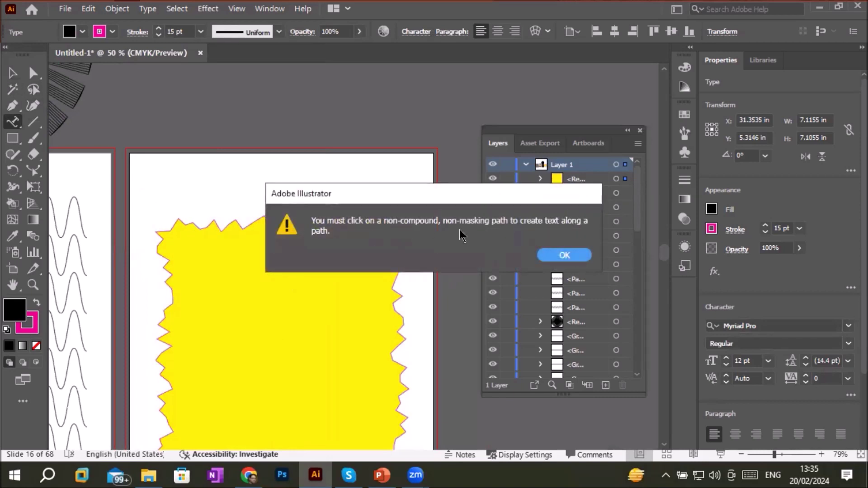
click(561, 254)
Step: Delete the yellow jagged shape from the artboard
click(14, 75)
click(190, 240)
click(239, 269)
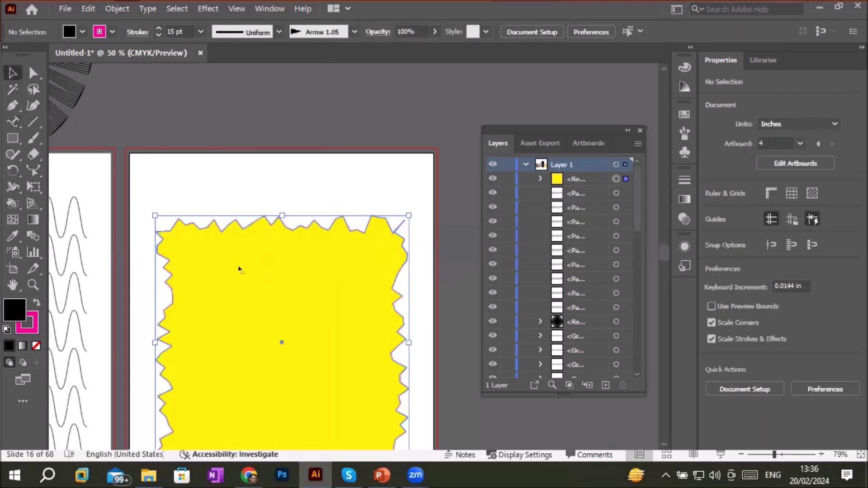
key(Delete)
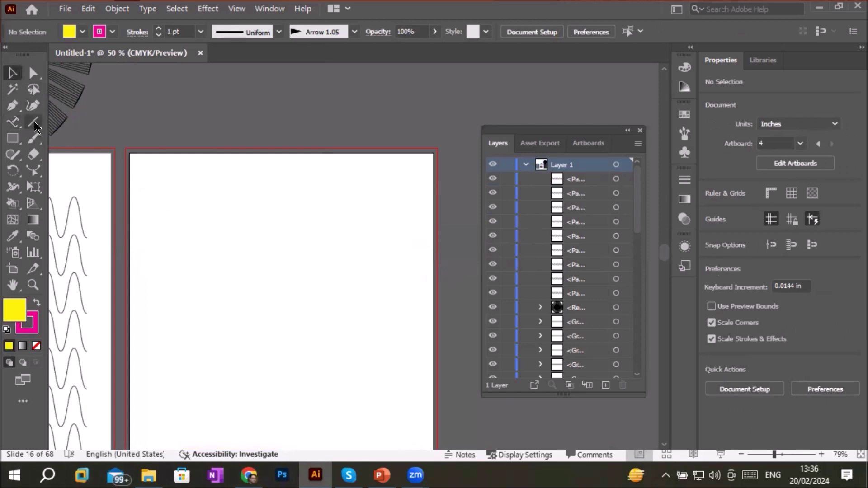
Step: Draw a spiral about 6.55 in wide and 6.67 in high, and move it to the middle of the blank artboard
click(33, 121)
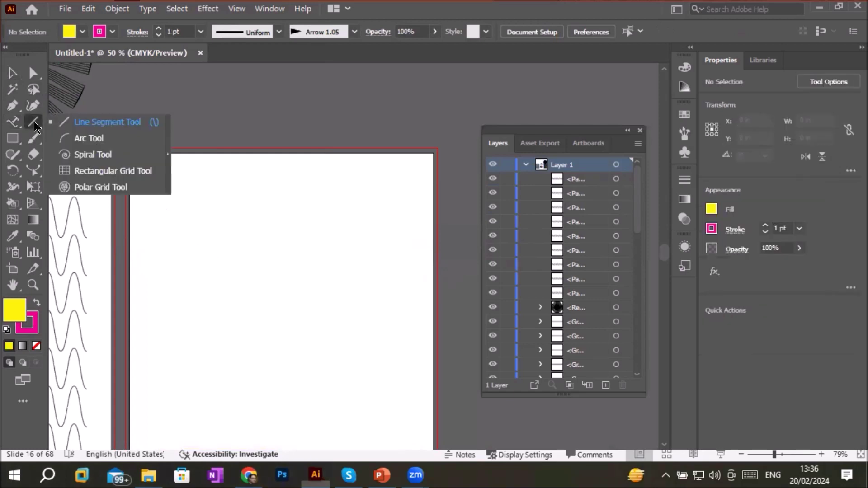
click(93, 154)
drag(180, 213, 281, 319)
click(12, 72)
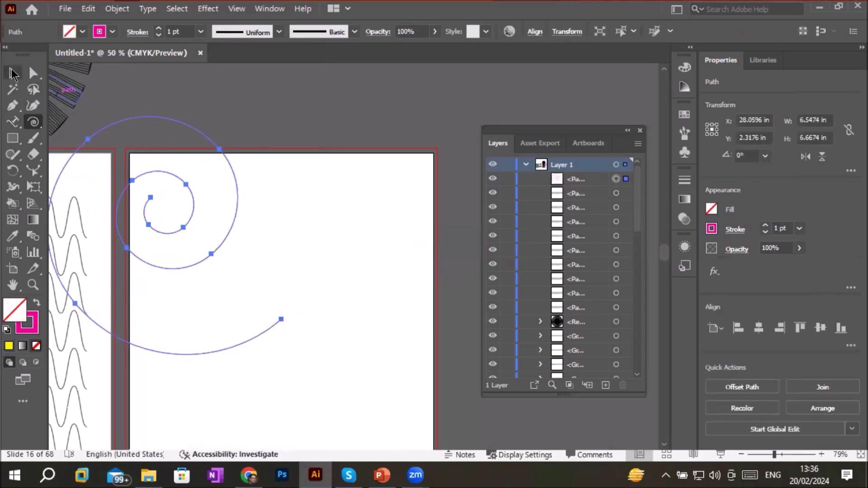
drag(188, 188, 295, 270)
scroll(380, 319, down, 1)
key(space)
drag(397, 365, 387, 262)
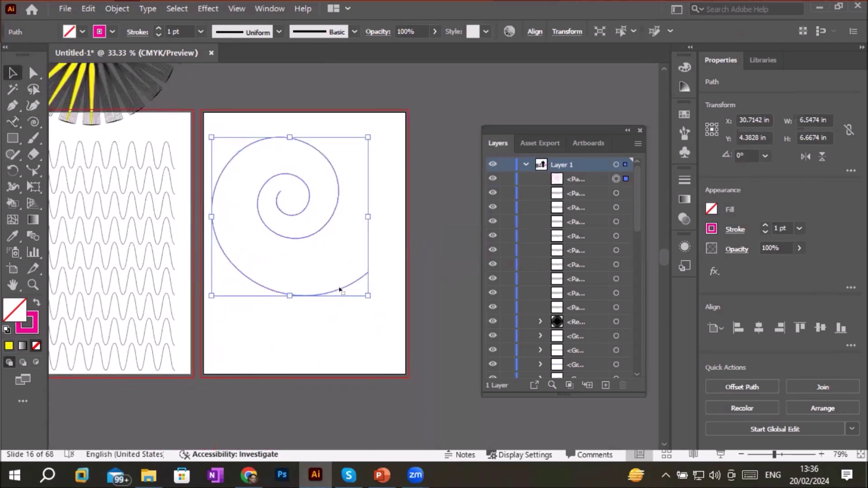
drag(339, 287, 358, 301)
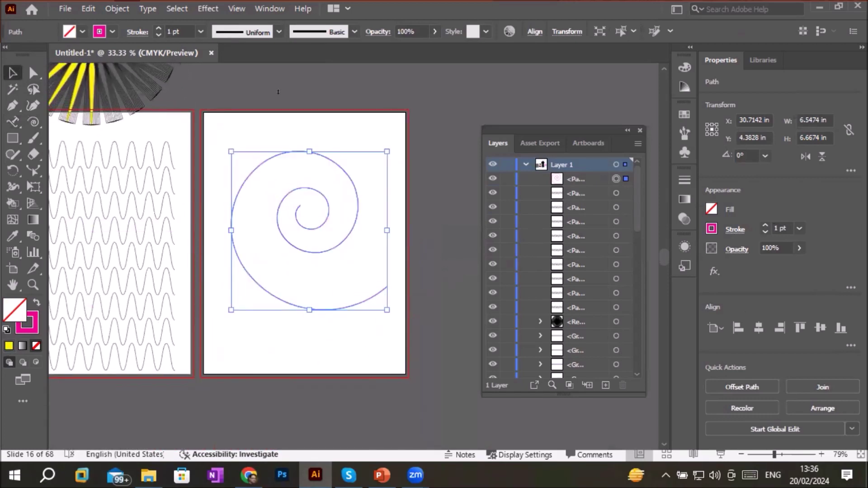
Step: Apply the Roughen effect to the spiral with 5% relative size, detail of 10 per inch and smooth points
click(211, 10)
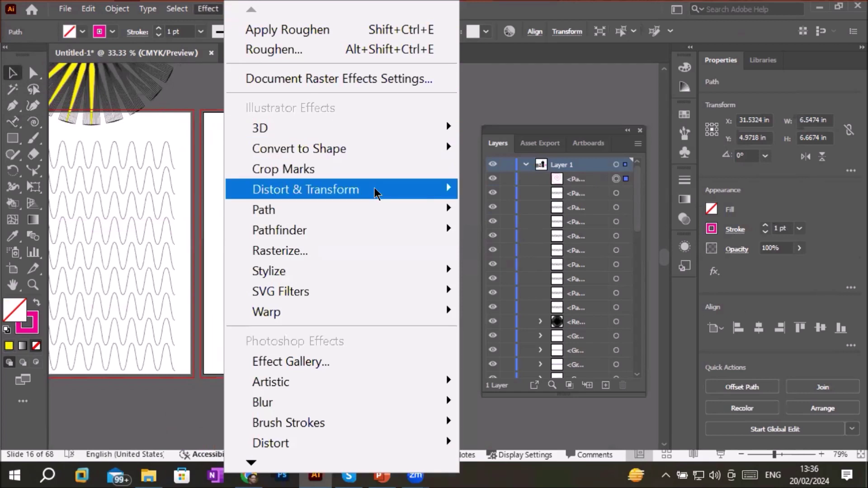
mouse_move(393, 191)
click(541, 217)
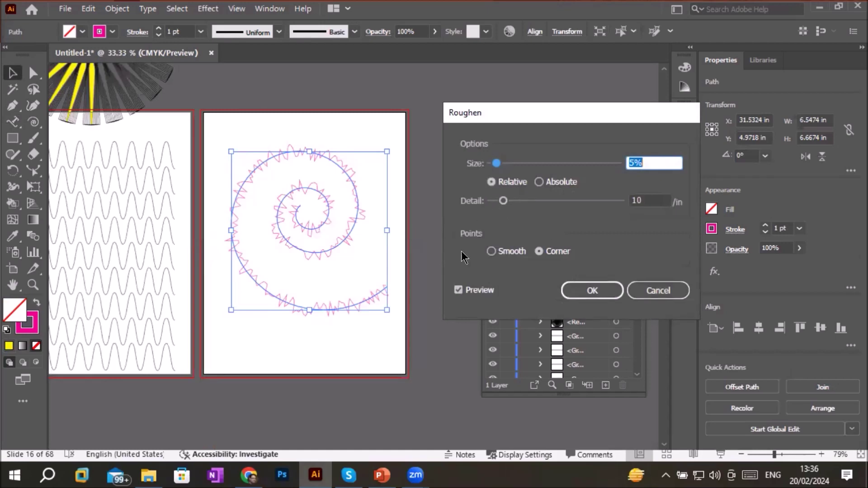
click(491, 252)
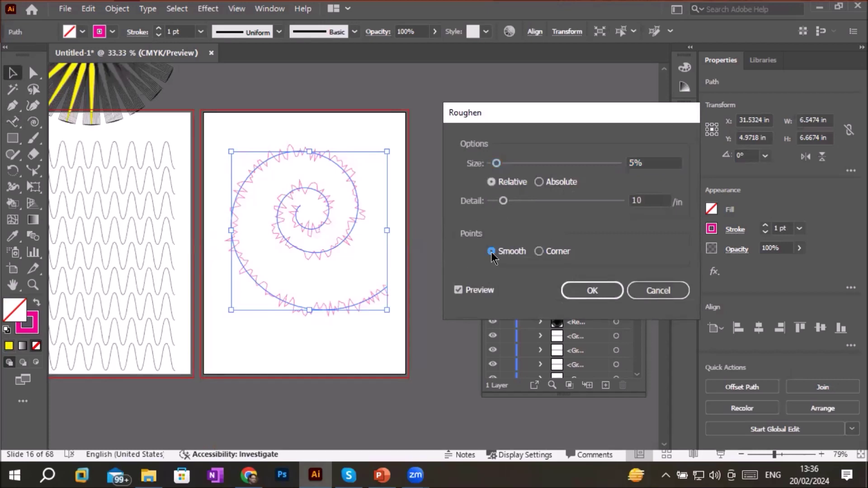
click(587, 284)
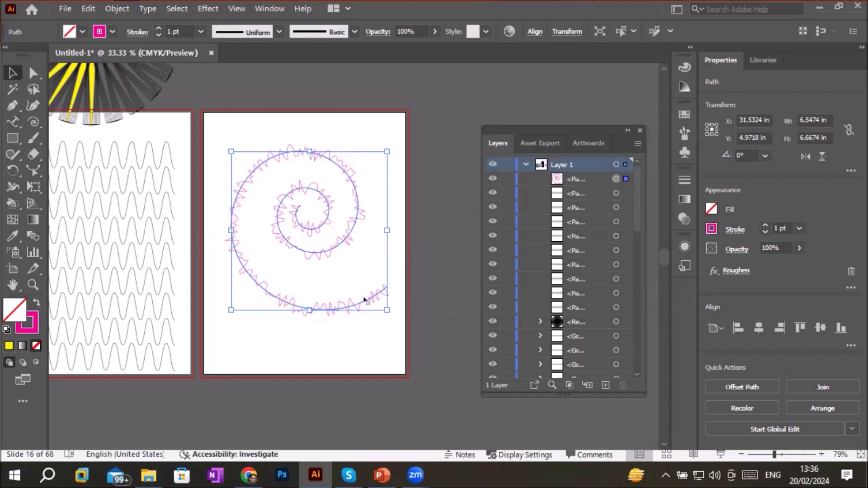
Step: Set the roughened spiral's stroke weight to 4 pt and expand its appearance
scroll(351, 320, up, 1)
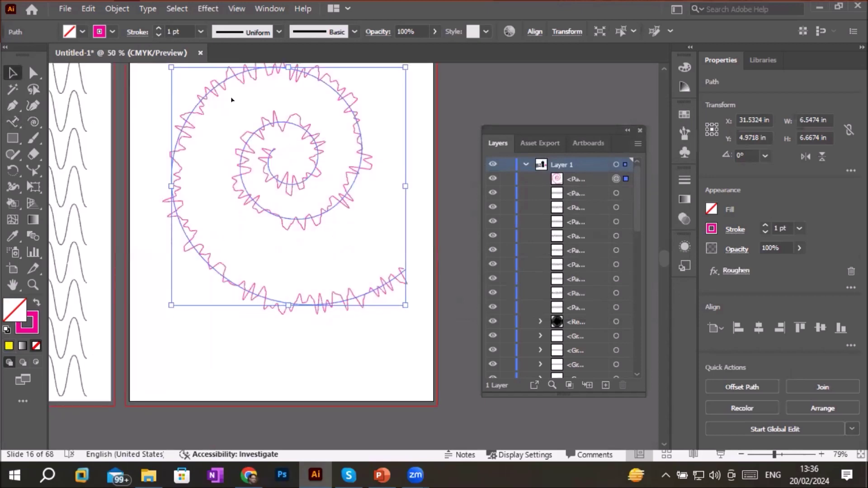
click(158, 27)
click(158, 27)
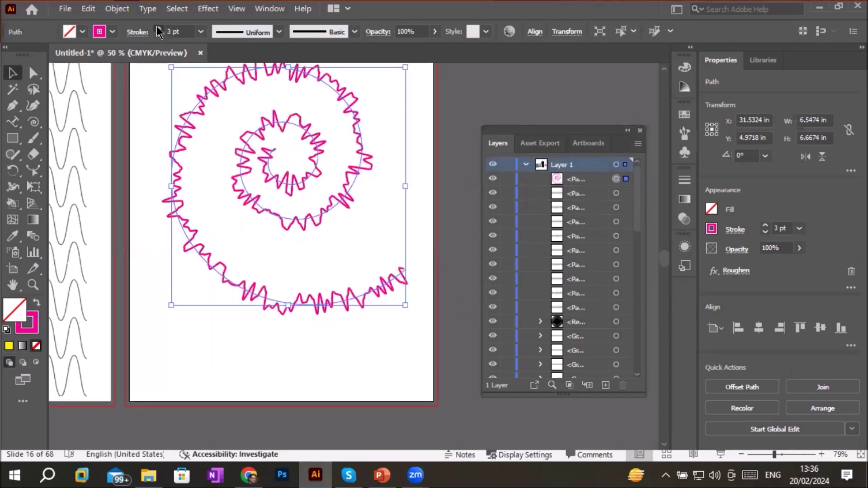
click(157, 28)
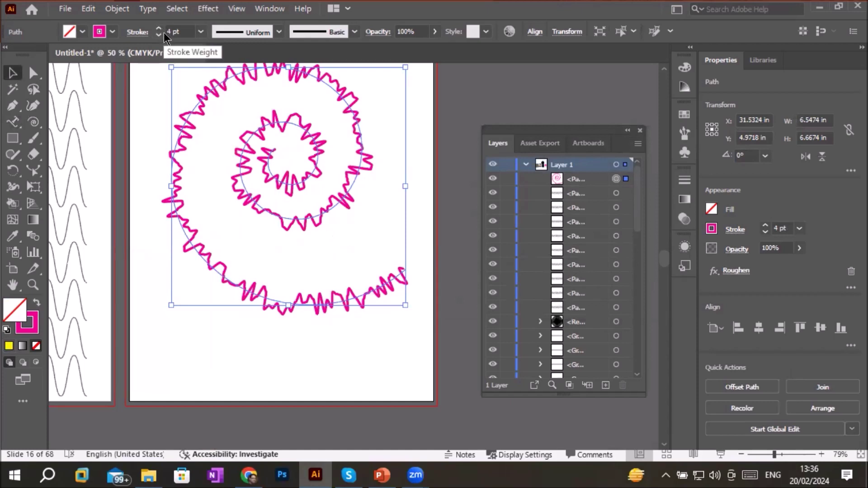
click(113, 12)
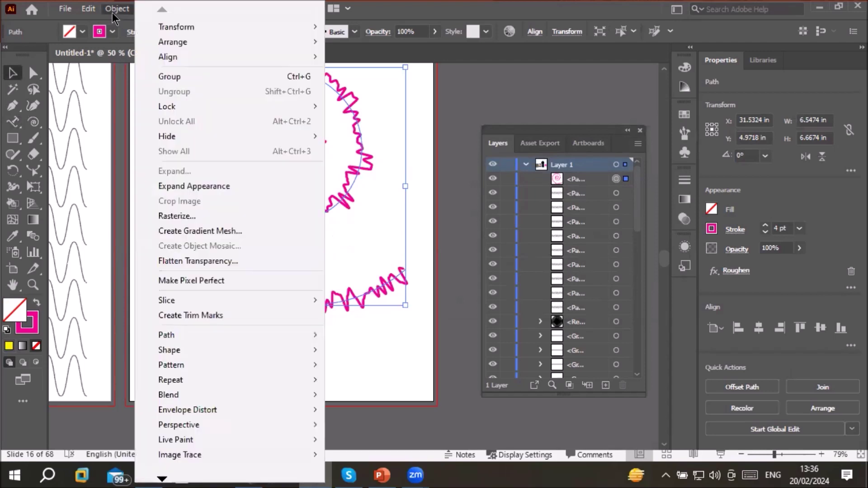
click(212, 181)
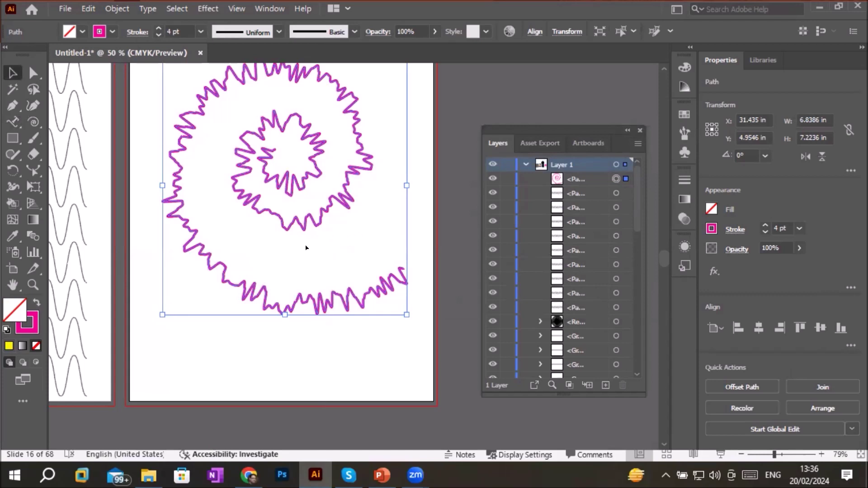
Step: Place placeholder text along the expanded wavy spiral with the Type on a Path tool and inspect the lettering
click(13, 122)
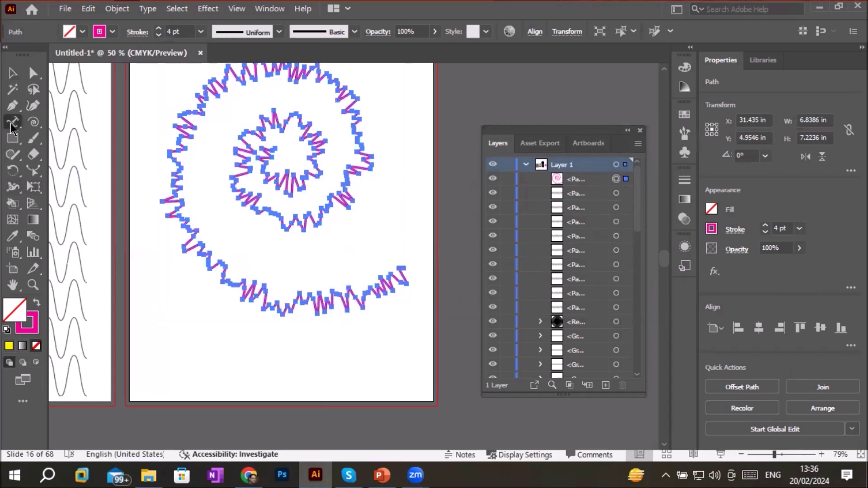
click(72, 154)
click(171, 158)
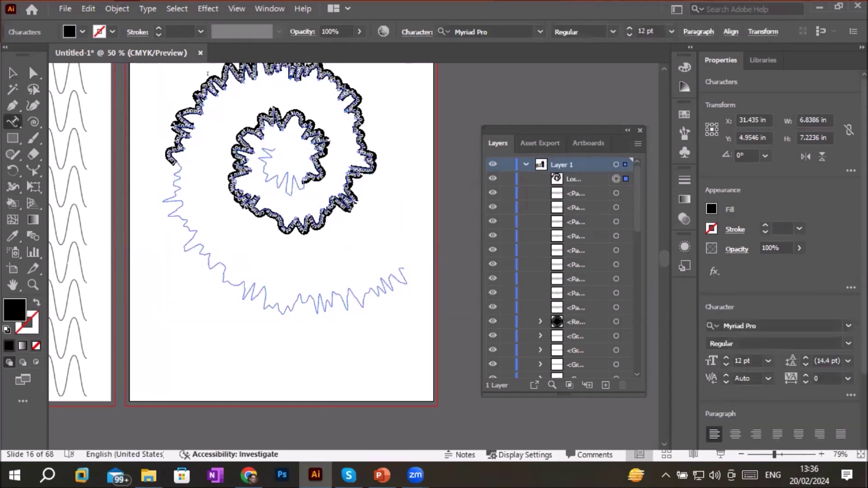
scroll(207, 74, up, 5)
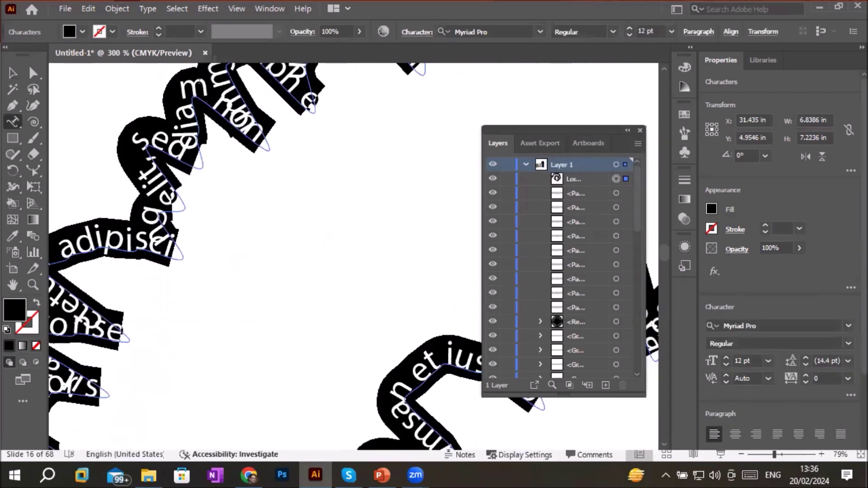
scroll(200, 81, up, 2)
scroll(202, 79, down, 8)
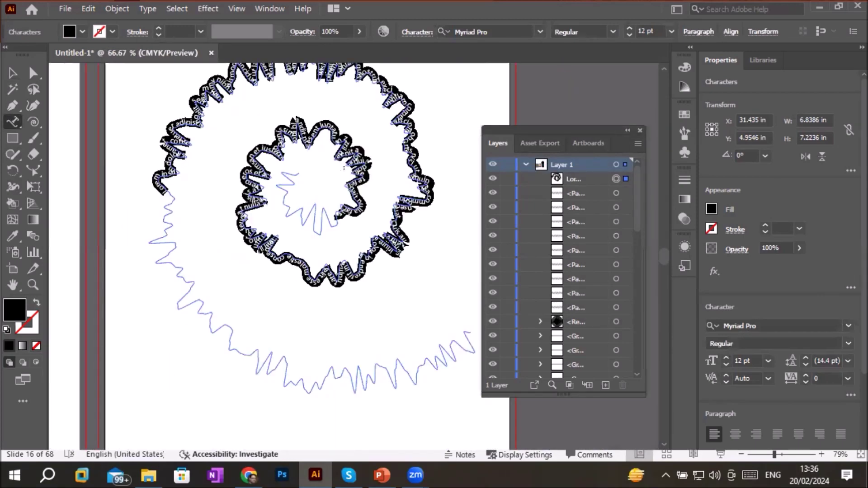
scroll(375, 278, down, 2)
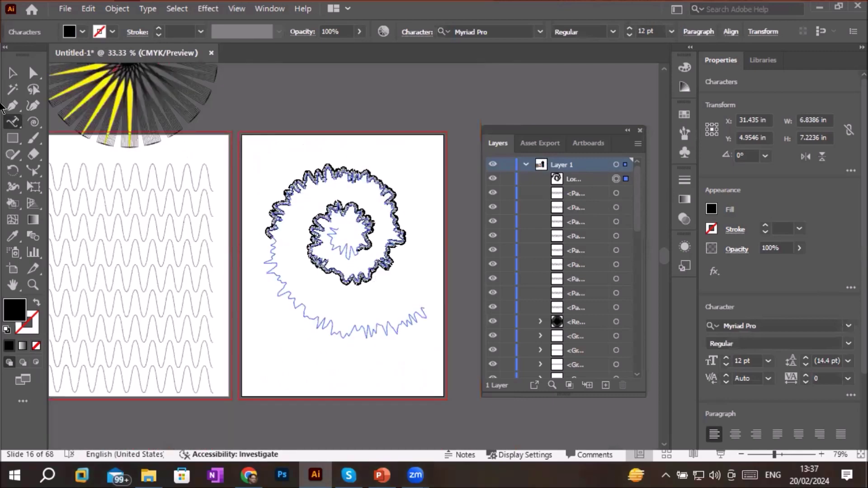
Step: Delete the spiral path text from the artboard
click(13, 73)
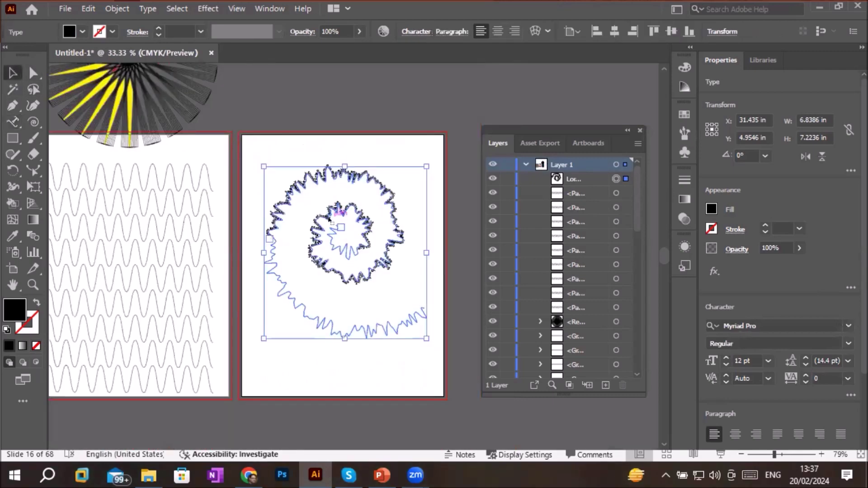
key(Delete)
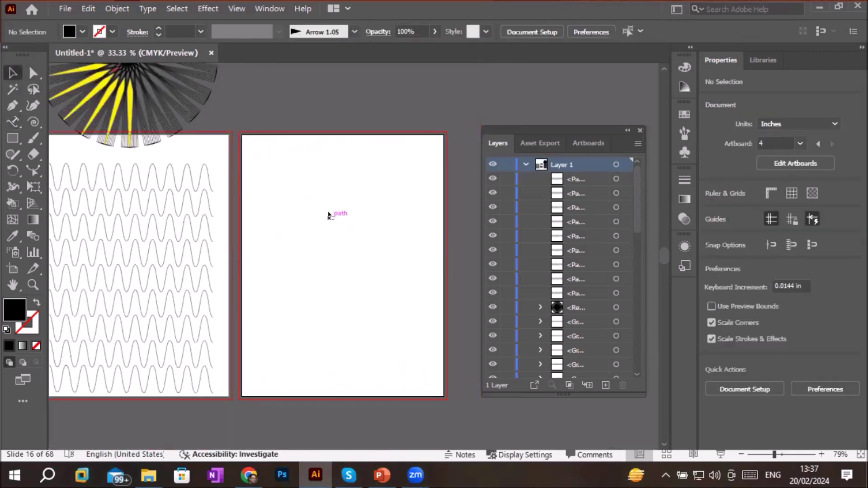
click(13, 139)
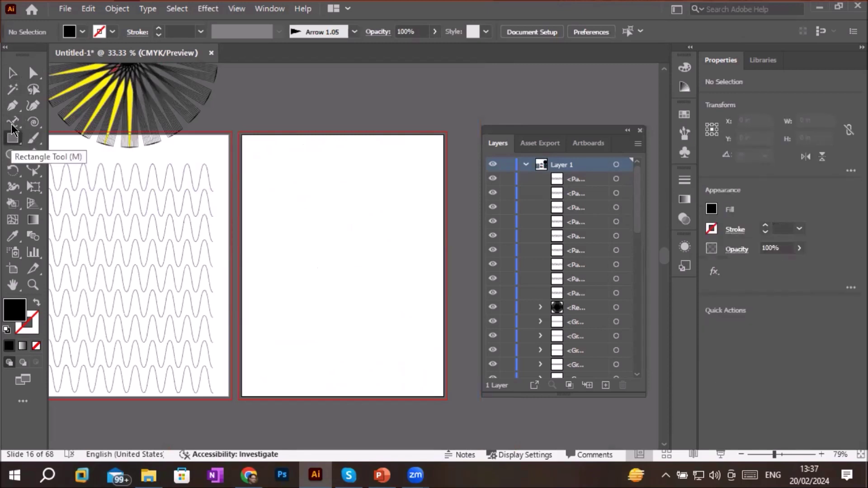
Step: Add the point text "Headline" near the top of the blank artboard with the Type tool
click(13, 122)
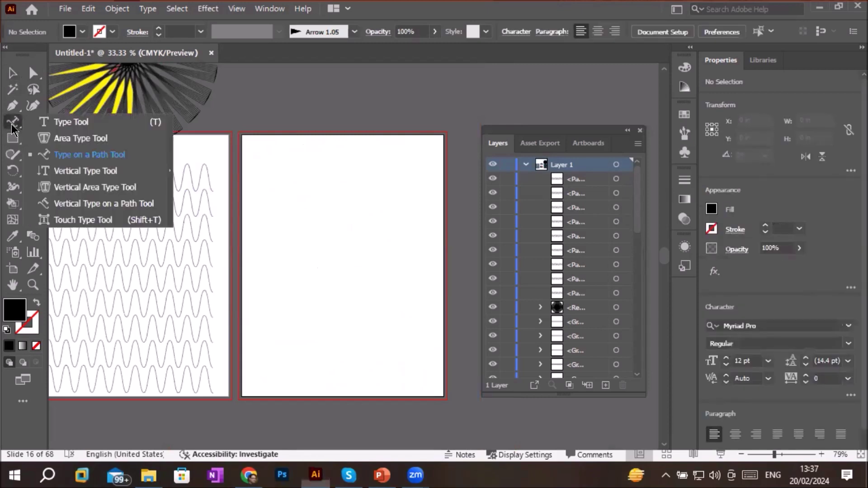
click(51, 123)
click(288, 168)
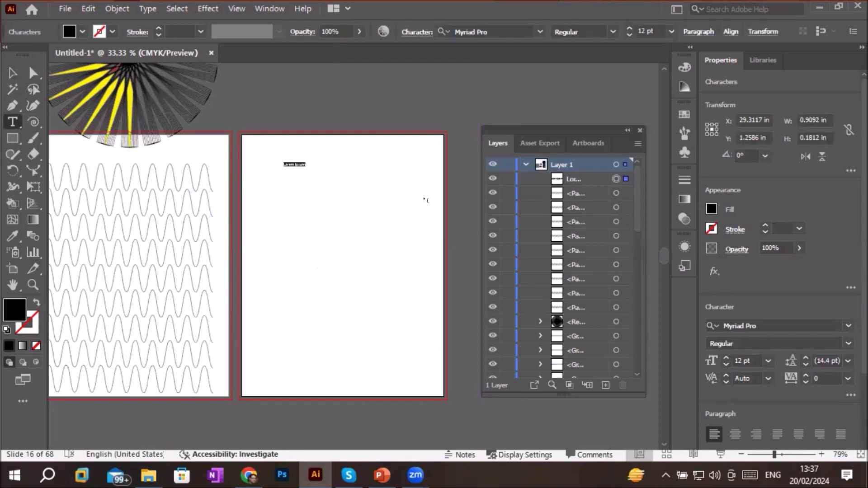
text(Headline)
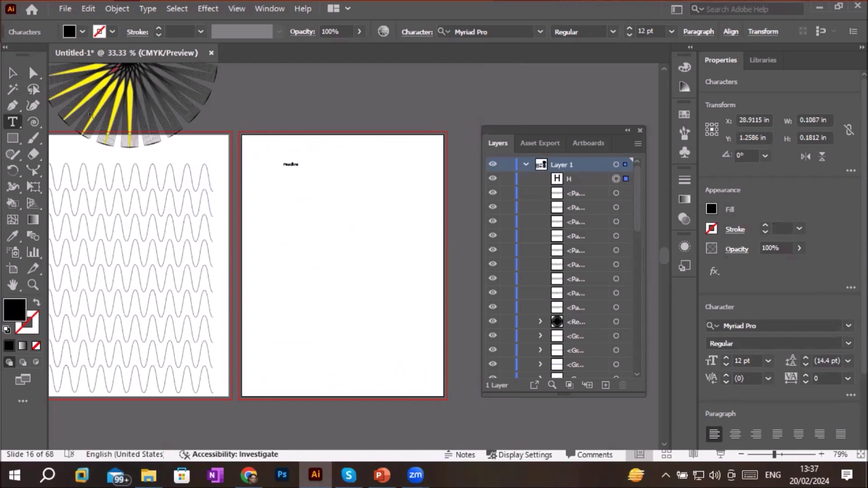
Step: Scale the "Headline" text to about 6.11 in wide and 0.96 in high, and center it near the artboard's top
click(13, 72)
drag(298, 169, 429, 185)
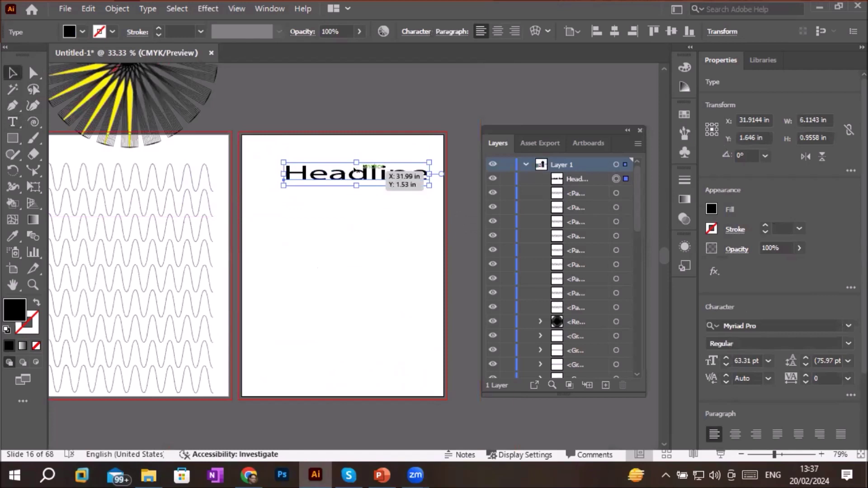
drag(357, 172, 342, 161)
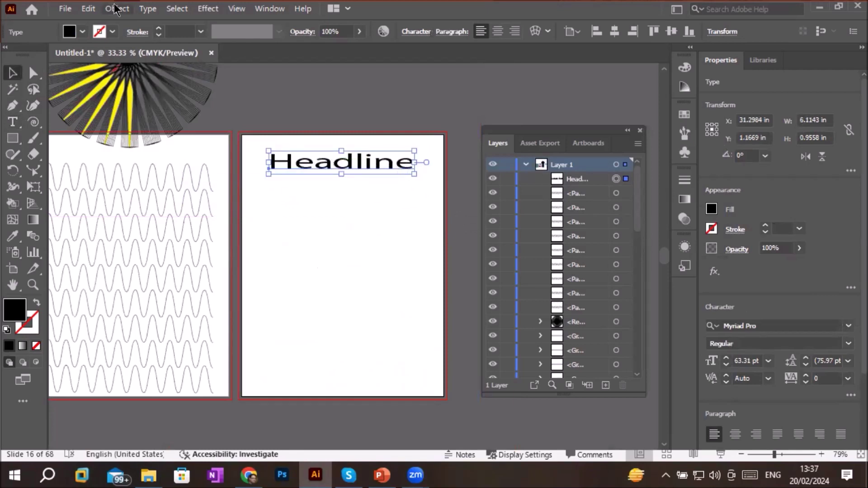
Step: Convert the "Headline" text to outlines
click(147, 9)
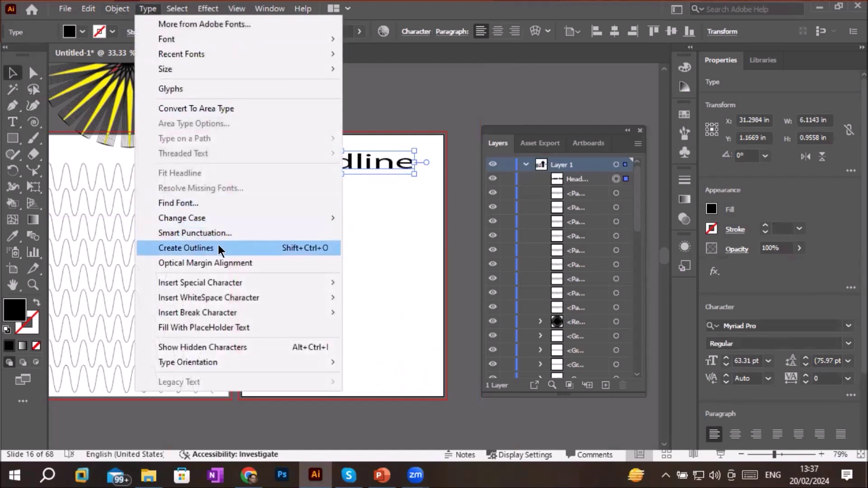
click(240, 248)
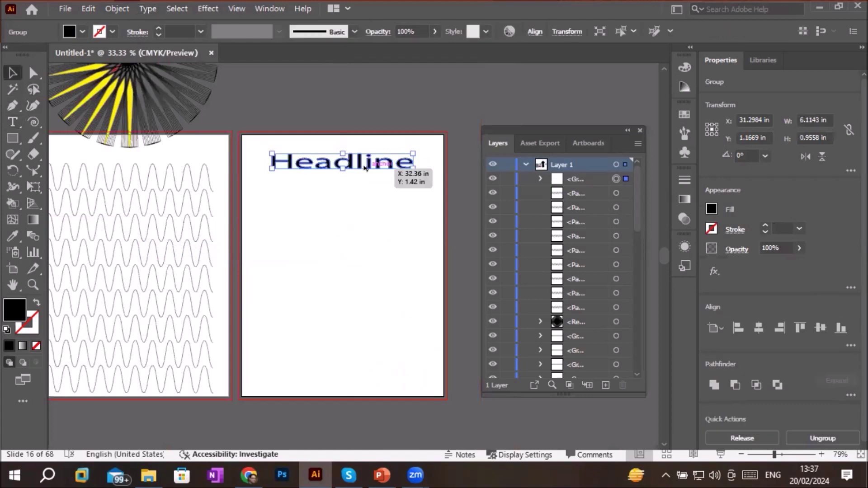
scroll(367, 159, up, 5)
scroll(367, 159, down, 1)
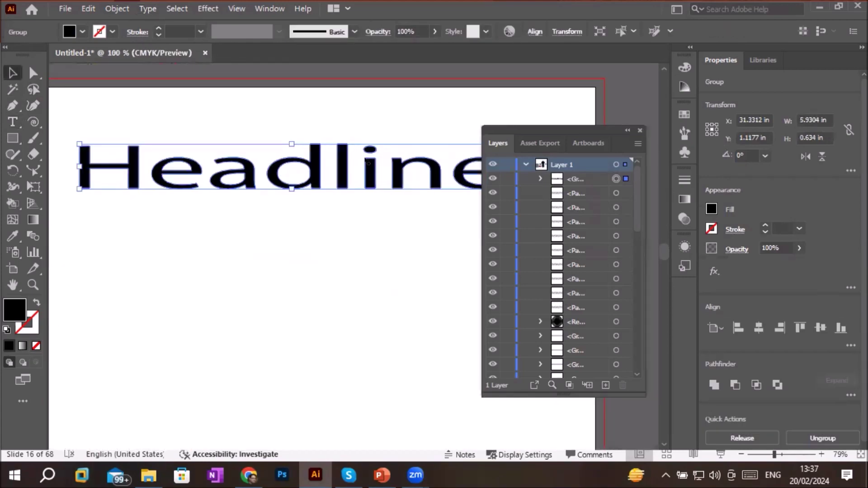
Step: Open the Roughen effect options for the outlined headline and move the dialog clear of the lettering
click(201, 10)
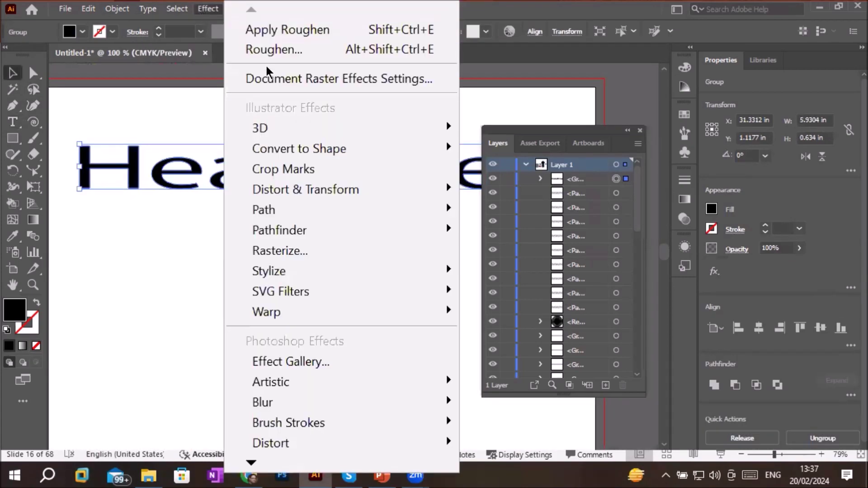
mouse_move(341, 189)
click(484, 216)
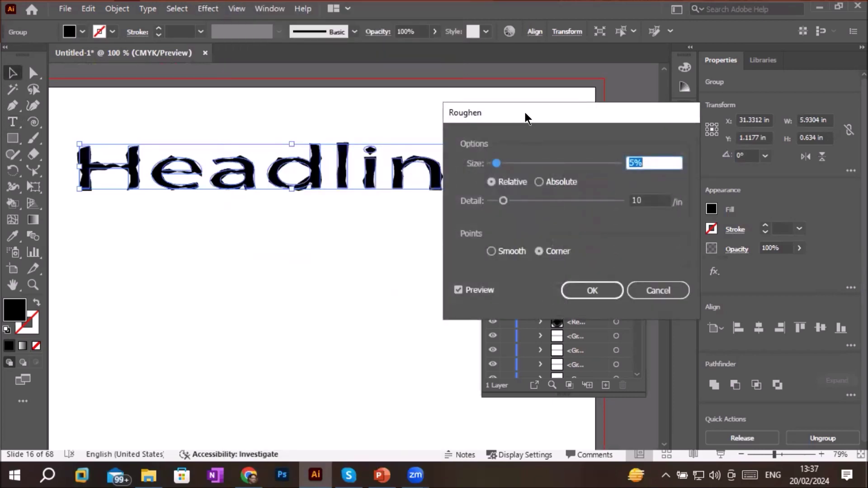
drag(525, 112, 577, 179)
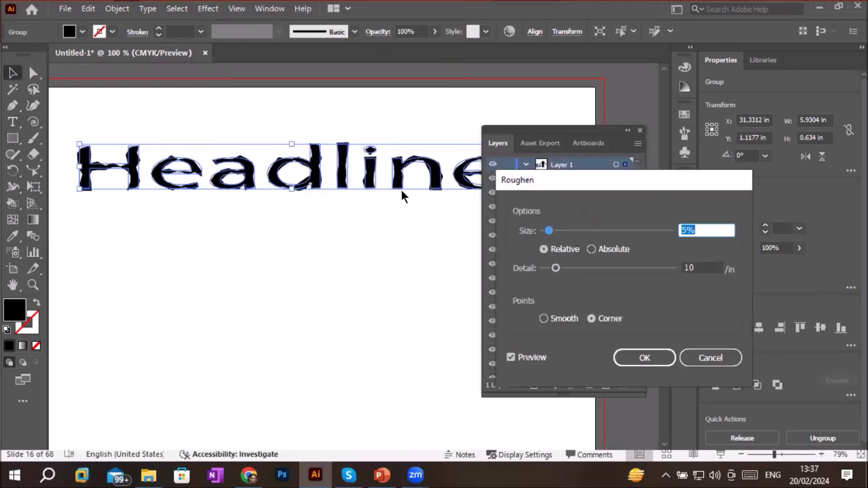
Step: Try larger Roughen sizes up to about 40% on the headline, and bring the size back down to 5%
click(700, 231)
key(Up)
key(Up)
key(Up)
key(Up)
key(Up)
key(Up)
key(Up)
key(Up)
key(Up)
key(Up)
key(Up)
key(Up)
key(Up)
key(Up)
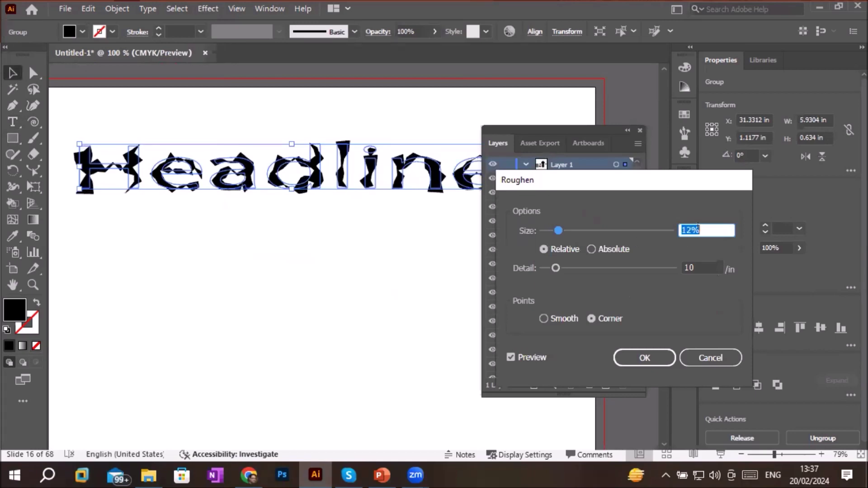
key(Up)
key(Up)
key(Up)
key(Up)
key(Up)
key(Up)
key(Up)
key(Up)
key(Up)
key(Up)
key(Up)
key(Up)
key(Up)
key(Up)
key(Up)
key(Up)
key(Up)
key(Up)
key(Up)
key(Up)
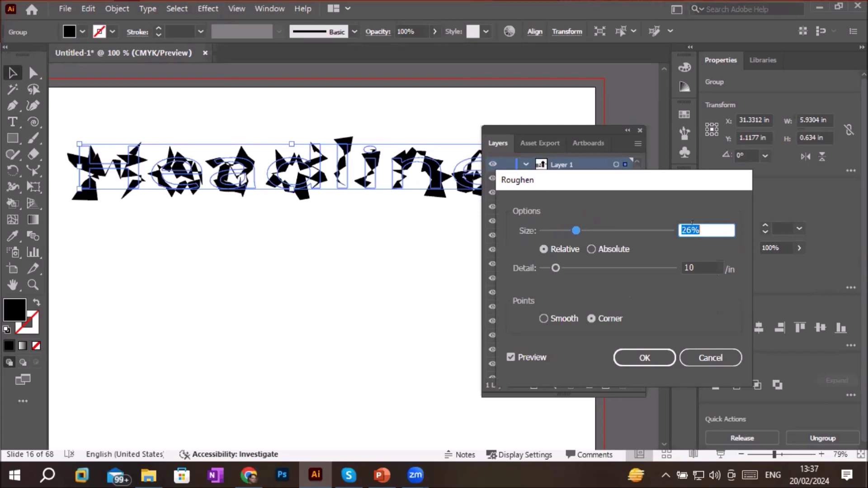
key(Up)
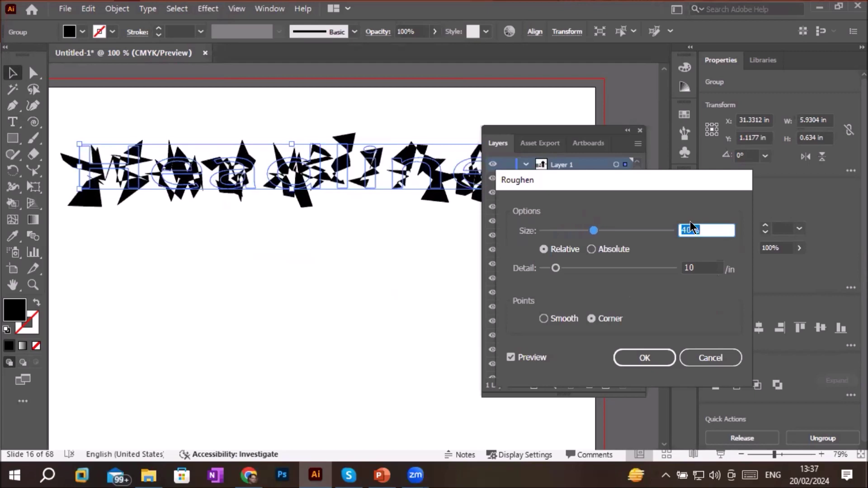
key(Down)
key(Down)
key(Down)
key(Down)
key(Down)
key(Down)
key(Down)
key(Down)
key(Down)
key(Down)
key(Down)
key(Down)
key(Down)
key(Down)
key(Down)
key(Down)
key(Down)
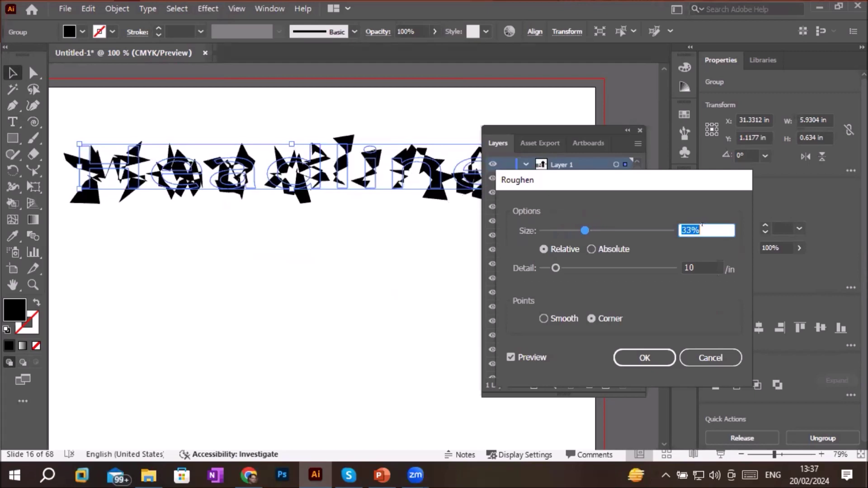
key(Down)
key(Down)
key(Down)
key(Down)
key(Down)
key(Down)
key(Down)
key(Down)
key(Down)
key(Down)
key(Down)
key(Down)
key(Down)
key(Down)
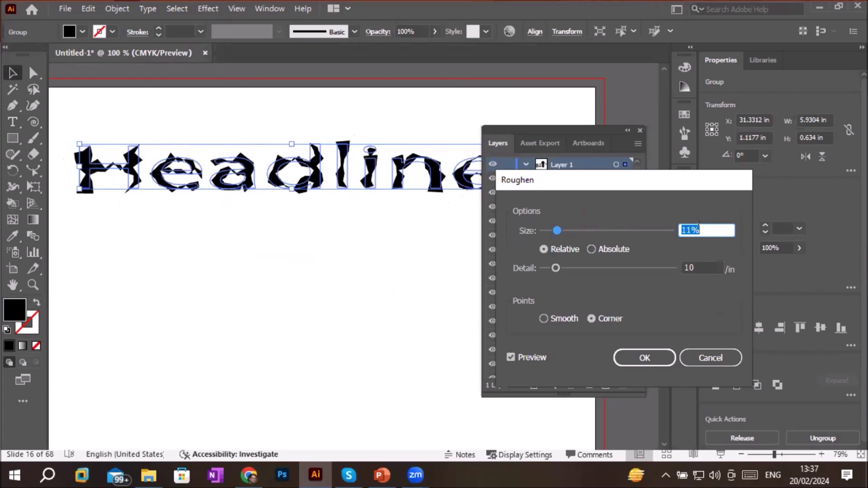
key(Down)
key(Down)
key(Down)
key(Down)
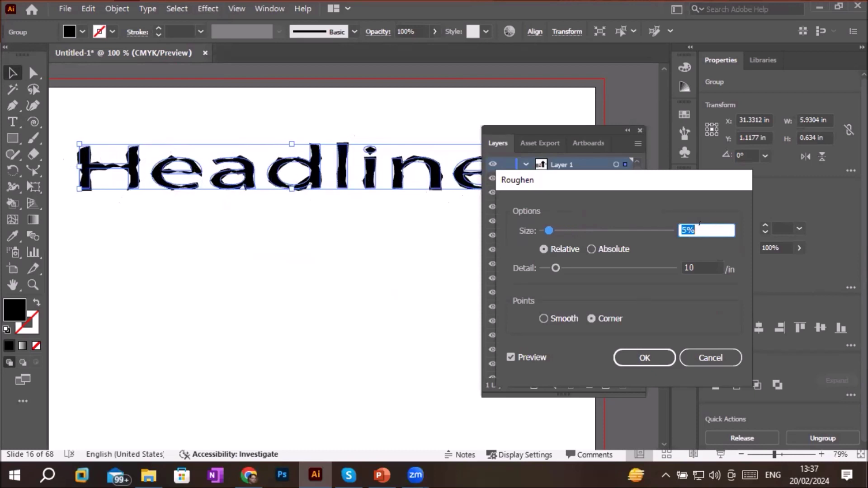
Step: Roughen the headline at 8% relative size with increased detail and corner points, and move the Layers panel off the lettering
key(Up)
key(Up)
key(Up)
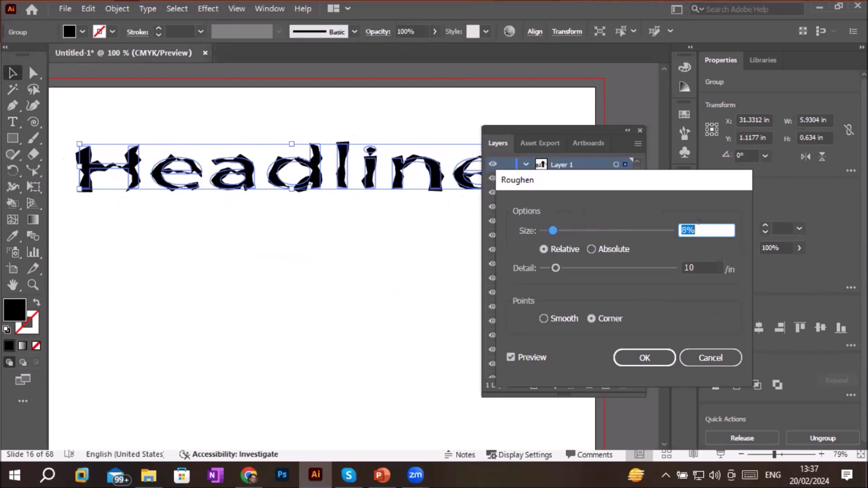
drag(555, 268, 592, 271)
click(629, 355)
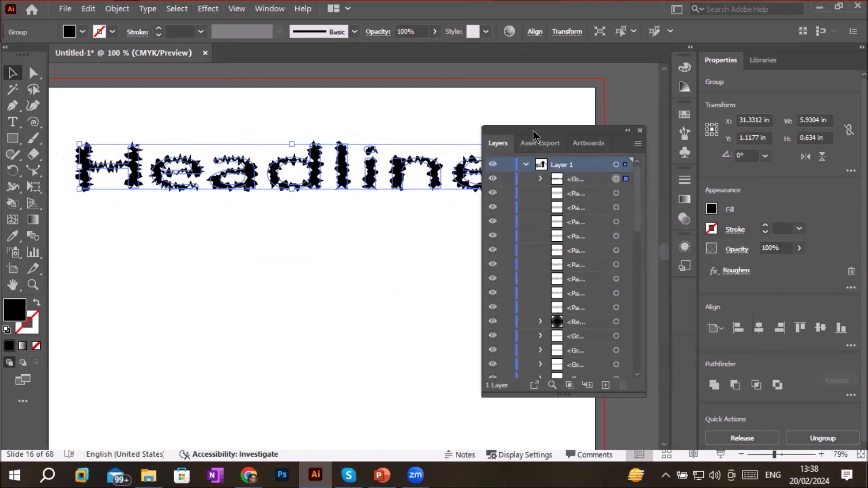
drag(532, 129, 598, 239)
click(338, 230)
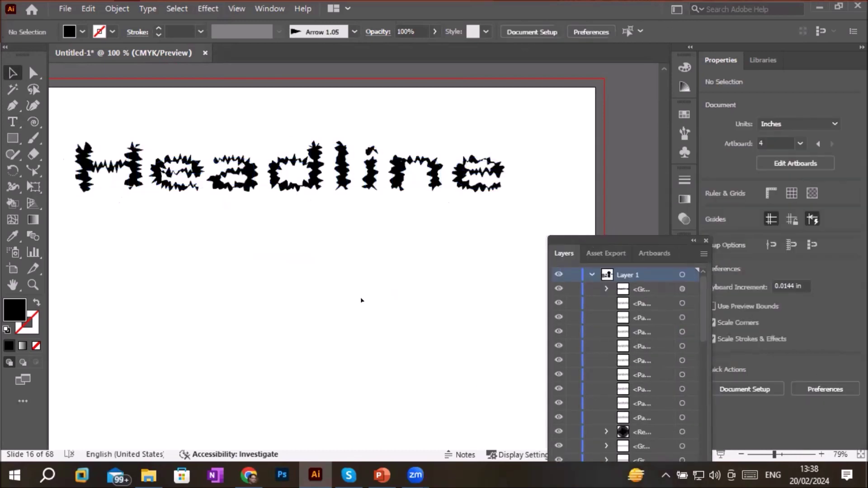
Step: Draw a black five-pointed star about 4.79 in wide and 4.6 in high, and place it below the headline
scroll(361, 300, down, 1)
drag(385, 339, 384, 233)
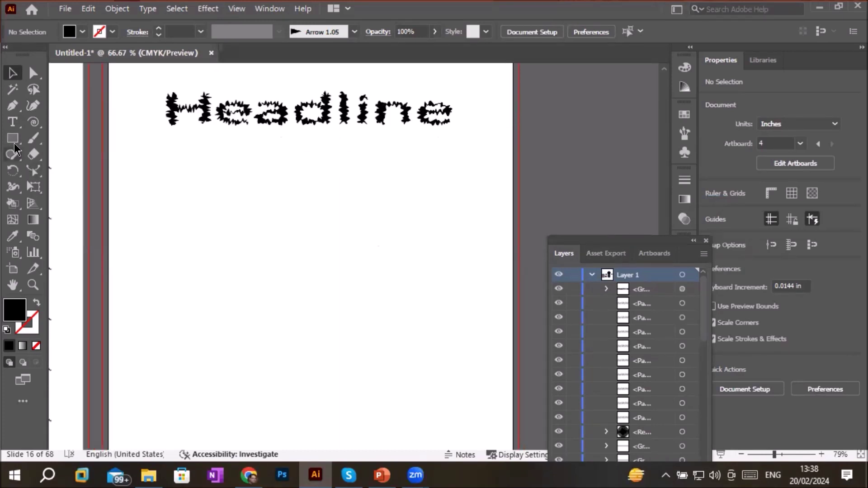
click(285, 115)
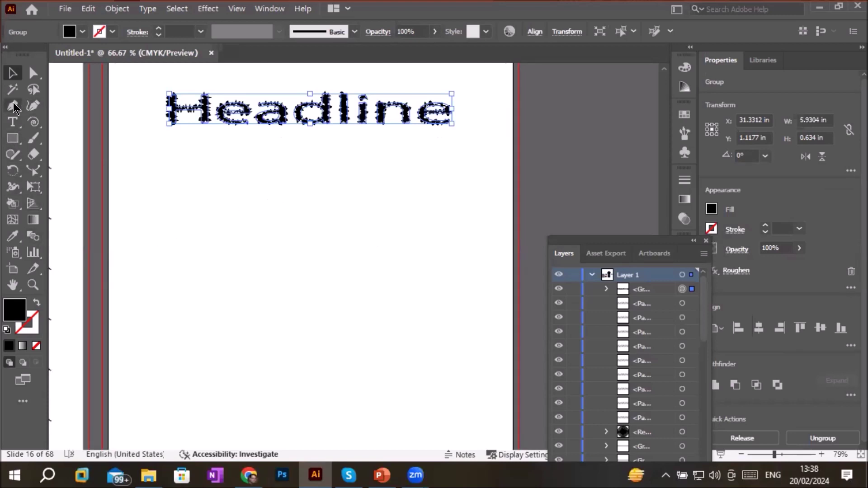
click(13, 138)
click(104, 206)
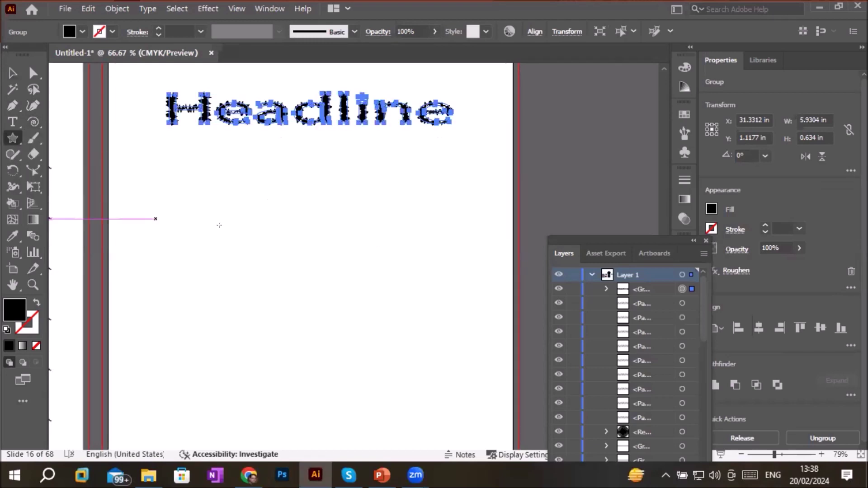
drag(234, 204, 299, 301)
click(13, 73)
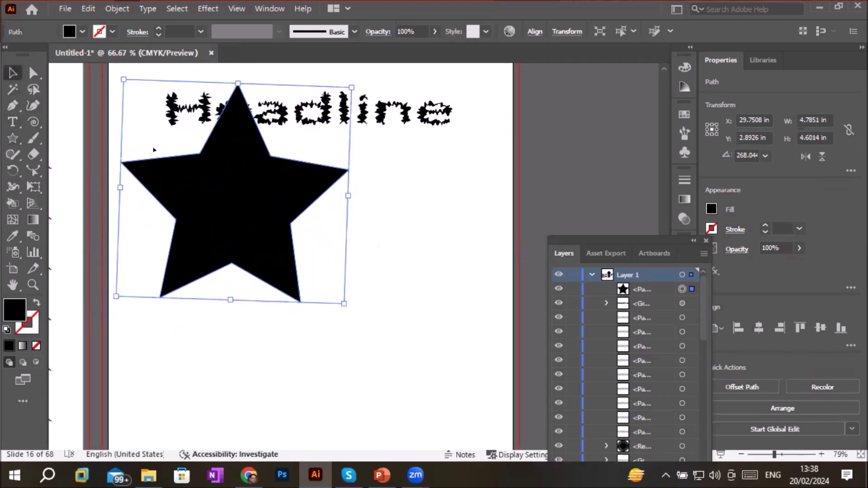
drag(281, 220, 350, 289)
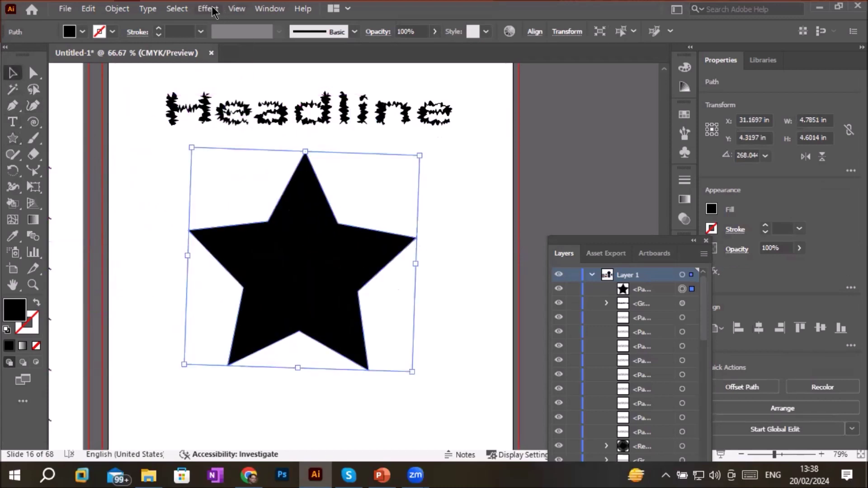
Step: Apply the Roughen effect to the star with 2% relative size, detail 10/in and corner points
click(208, 8)
mouse_move(355, 186)
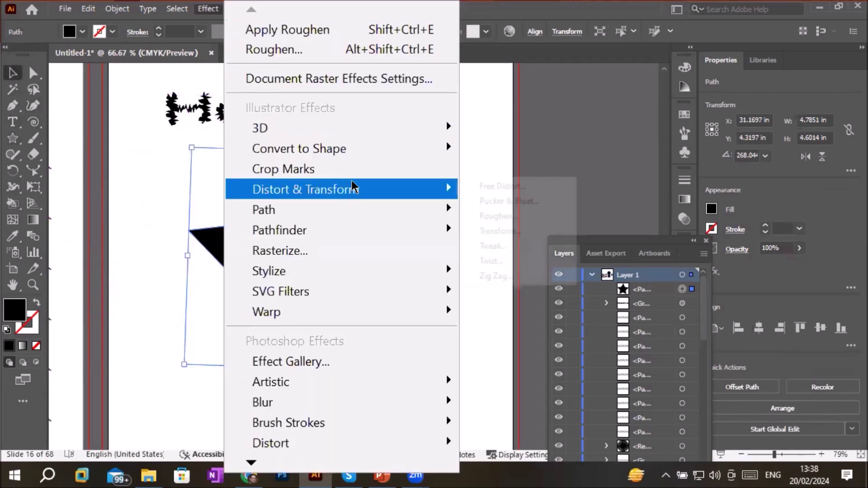
click(516, 216)
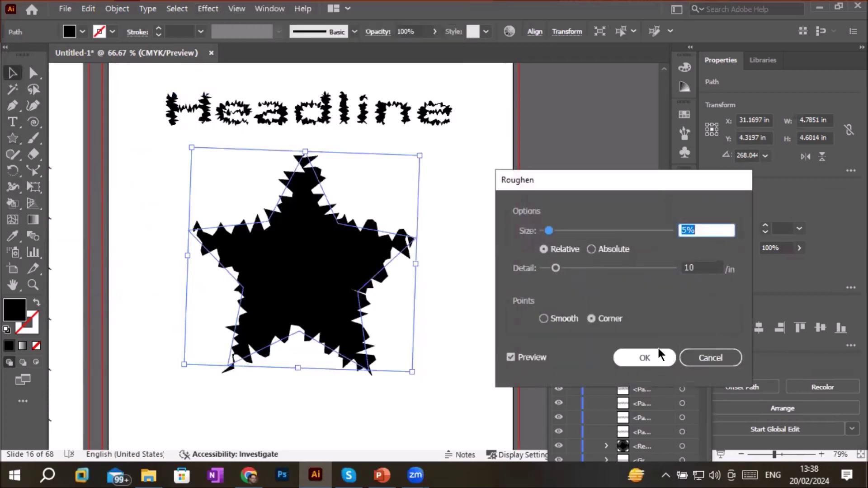
mouse_move(549, 231)
mouse_down()
mouse_move(567, 225)
mouse_move(546, 233)
mouse_up()
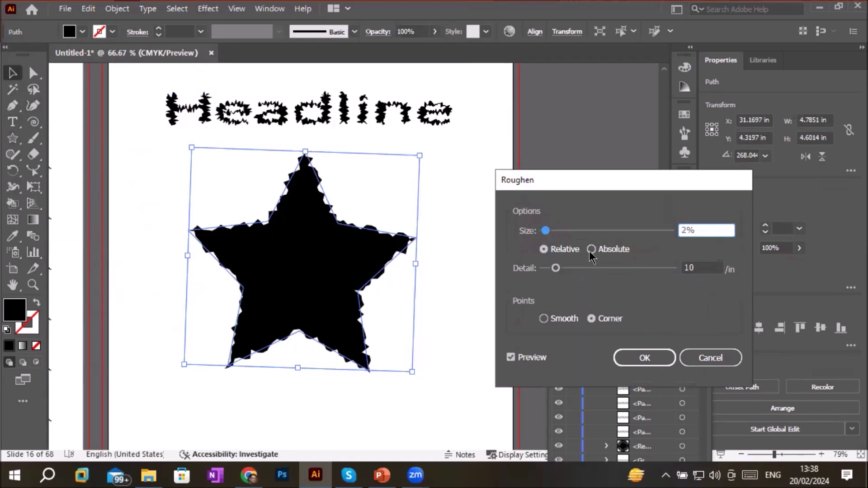
click(560, 319)
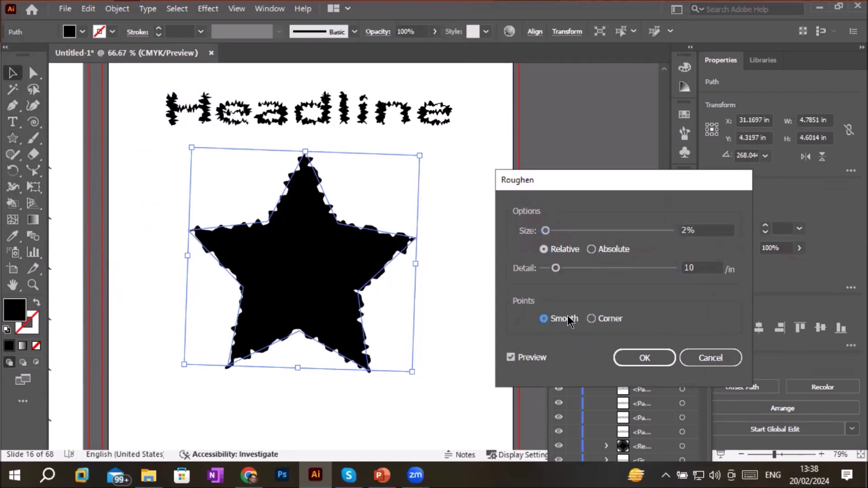
click(597, 319)
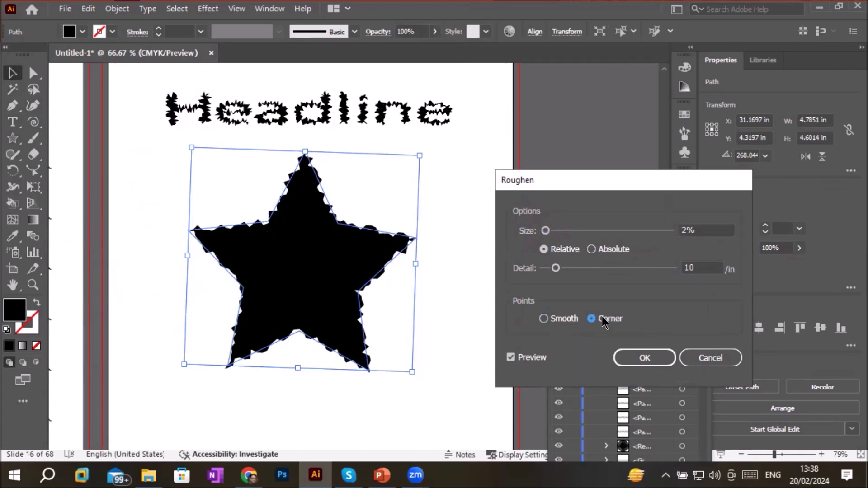
click(651, 357)
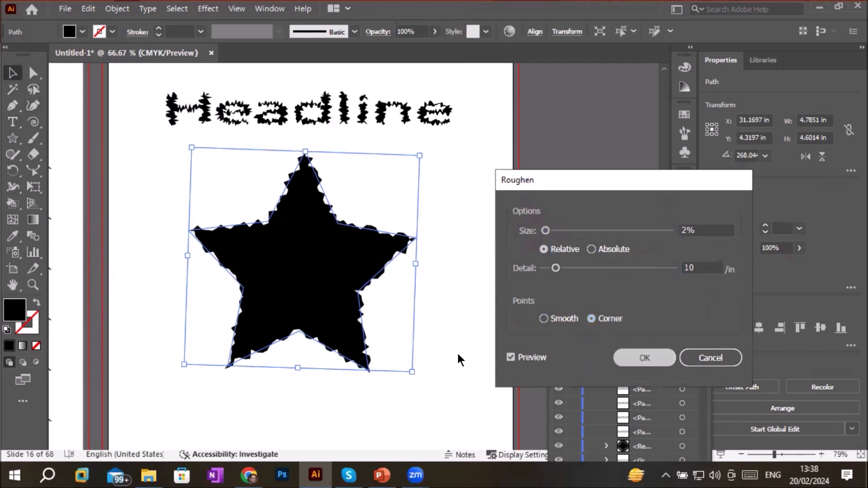
click(436, 388)
Step: Delete the roughened star from the headline artboard
scroll(448, 387, down, 2)
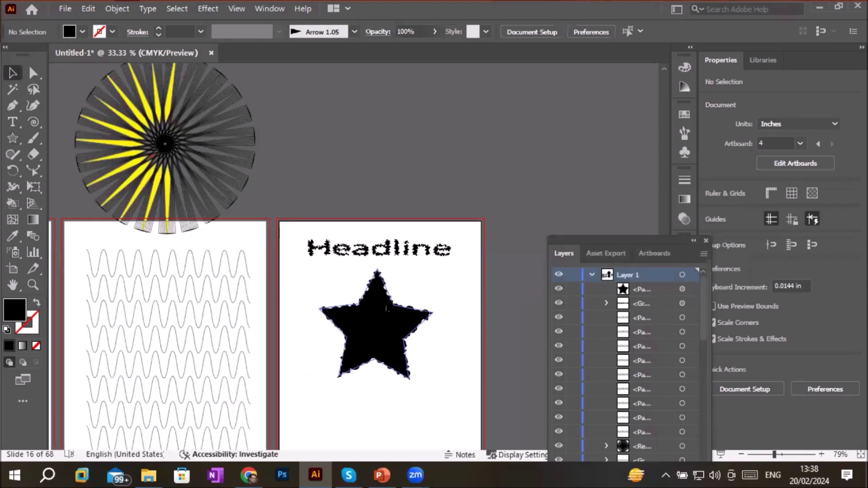
drag(344, 269, 352, 140)
click(384, 190)
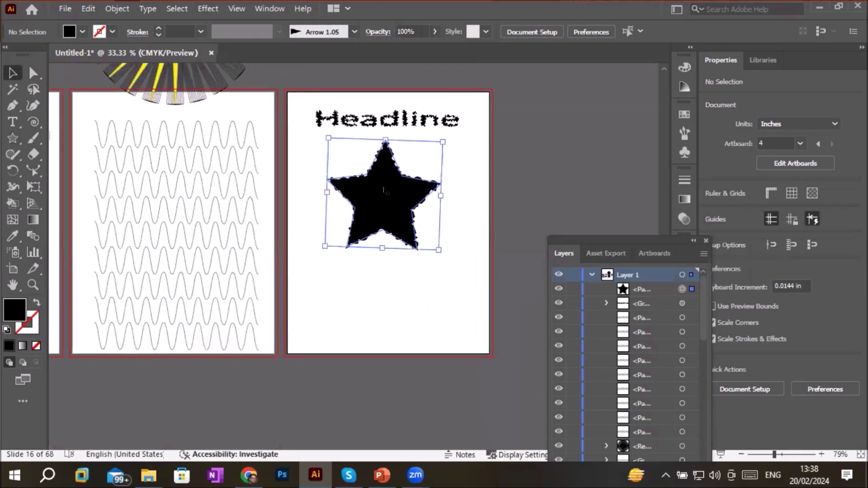
key(Delete)
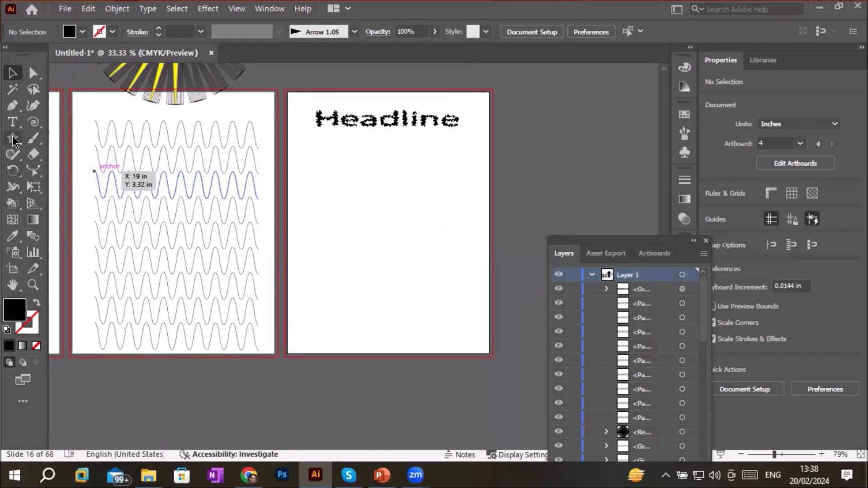
Step: Draw a circle about 4.55 in in diameter below the headline, with the default white fill and 1 pt black stroke
click(13, 138)
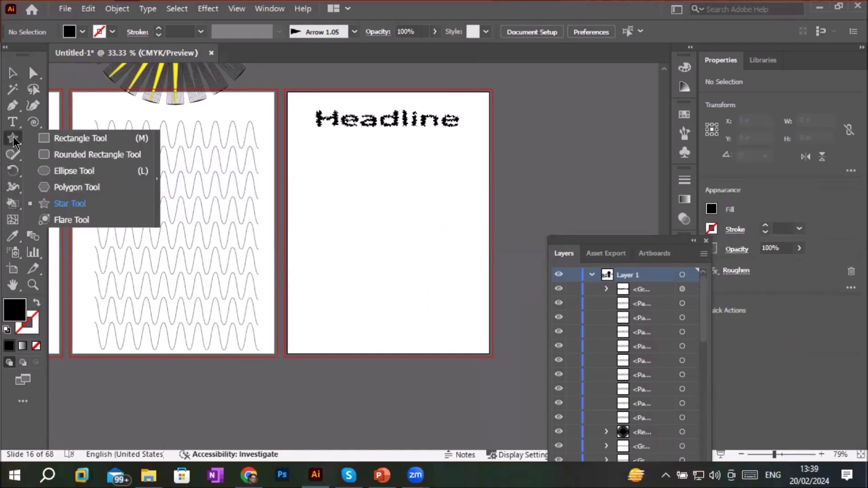
click(98, 170)
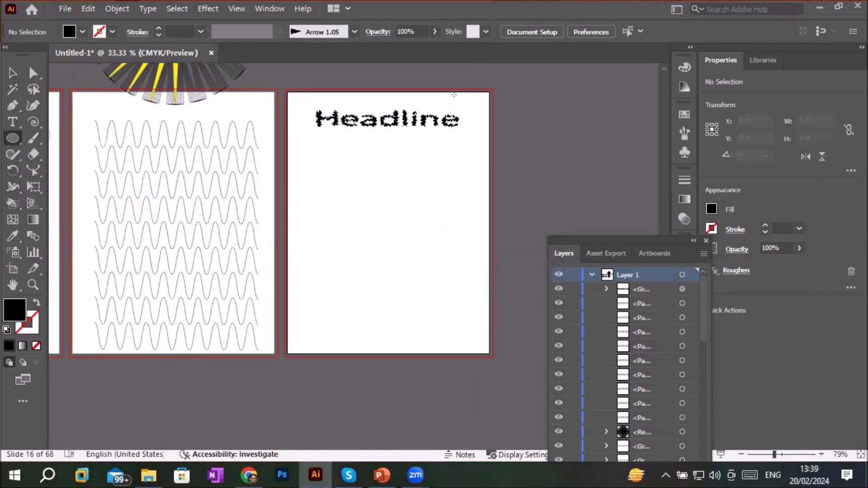
drag(337, 192, 445, 300)
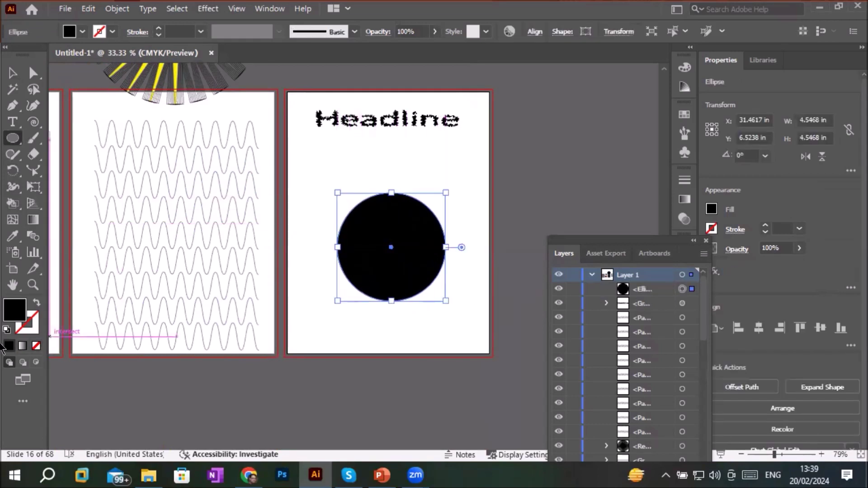
key(d)
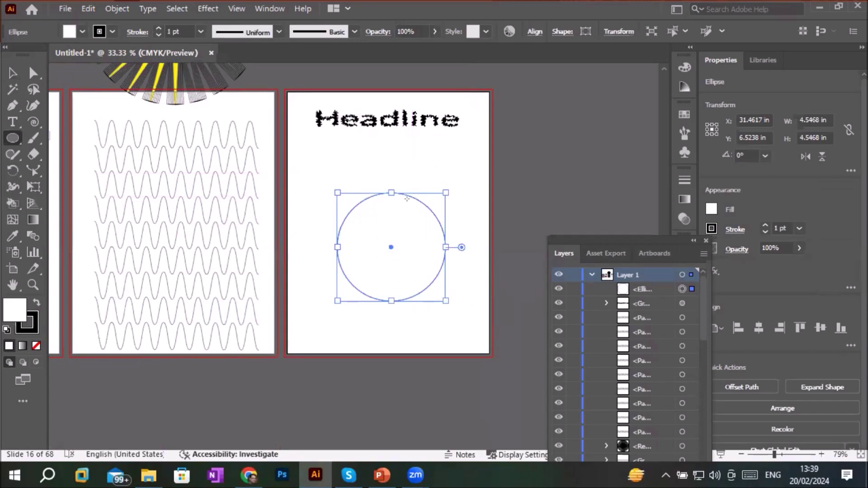
Step: Apply the Twist effect to the circle with an angle of 56°
scroll(473, 226, up, 1)
scroll(473, 225, up, 1)
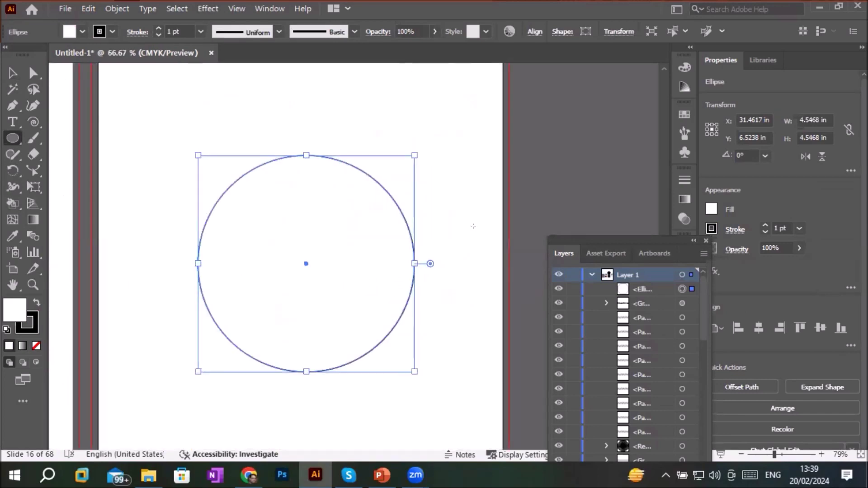
click(201, 9)
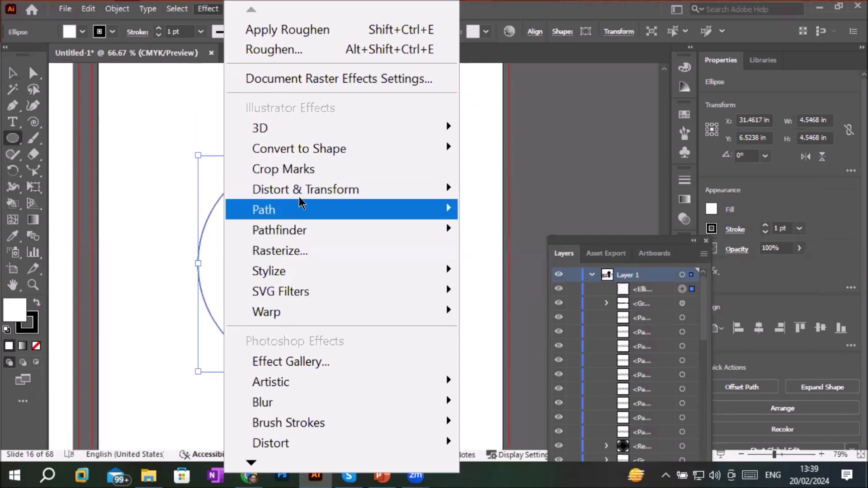
mouse_move(310, 189)
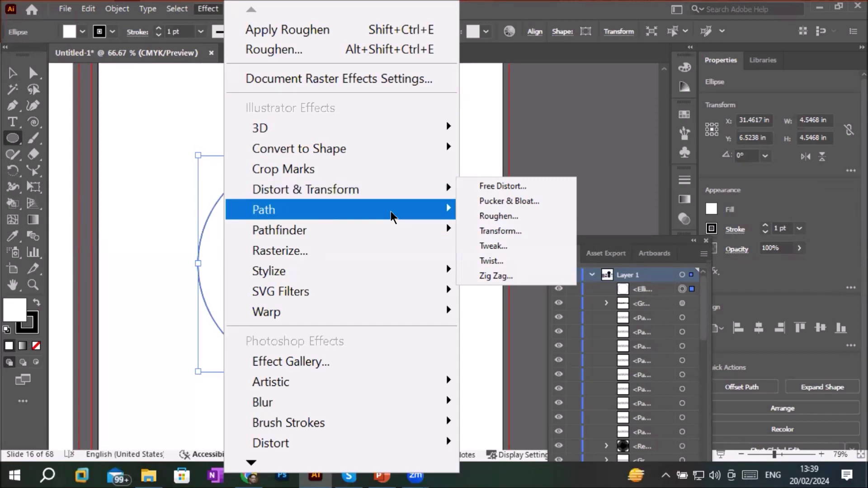
click(491, 260)
click(409, 214)
key(Up)
key(Up)
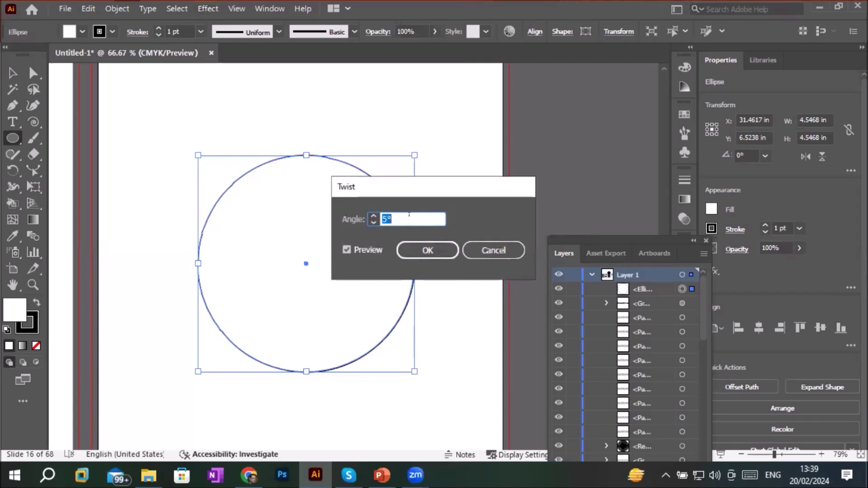
key(Up)
key(Up)
key(Up)
key(Up)
click(344, 250)
click(343, 251)
click(415, 220)
key(Up)
key(Up)
key(Up)
key(Up)
key(Up)
key(Up)
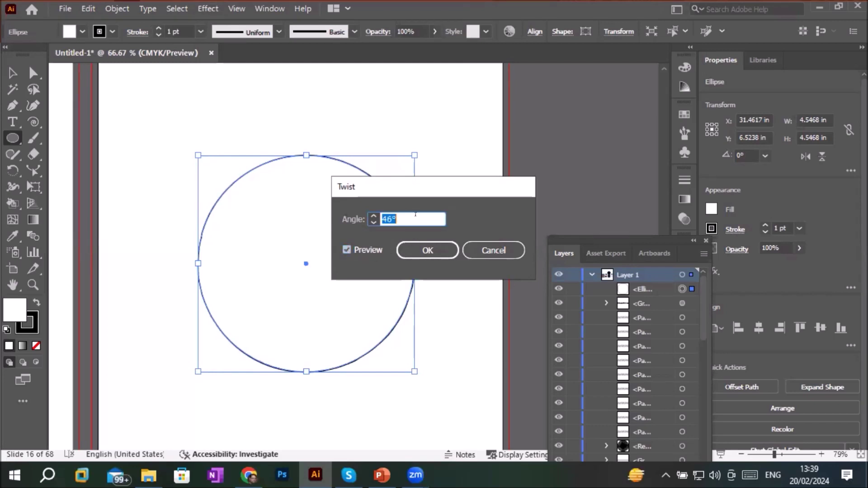
click(426, 250)
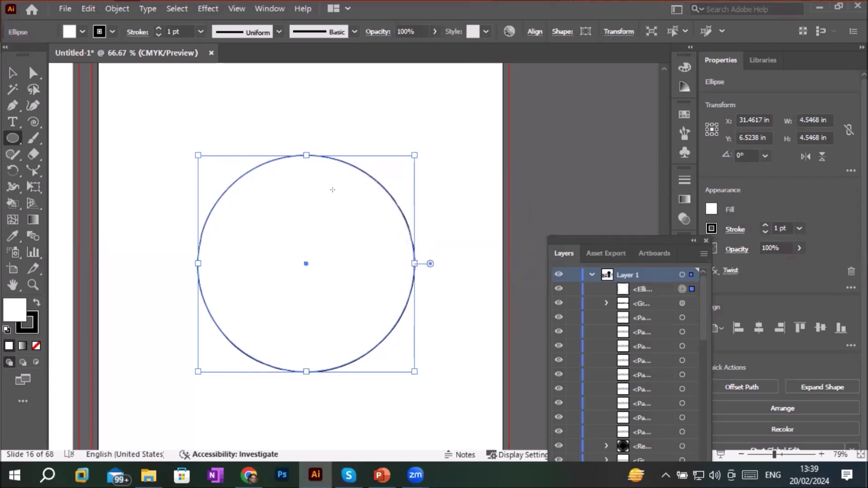
Step: Delete the twisted circle from the headline artboard
scroll(332, 190, down, 1)
scroll(307, 201, up, 8)
scroll(307, 201, up, 1)
scroll(307, 201, down, 8)
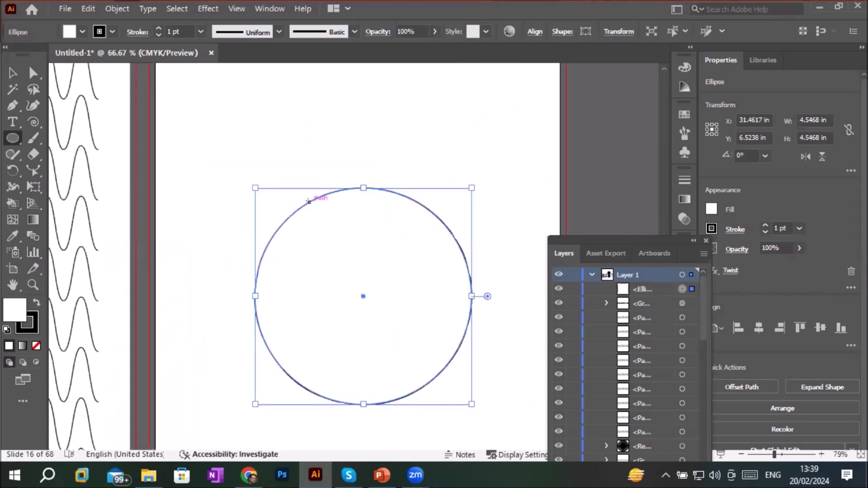
key(Delete)
Step: Add the point text TWIST on the headline artboard, below the headline
click(13, 122)
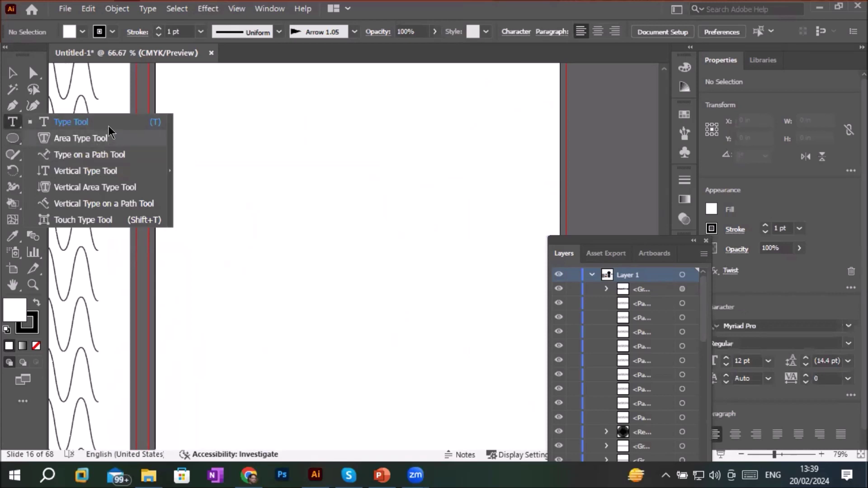
click(91, 122)
click(262, 187)
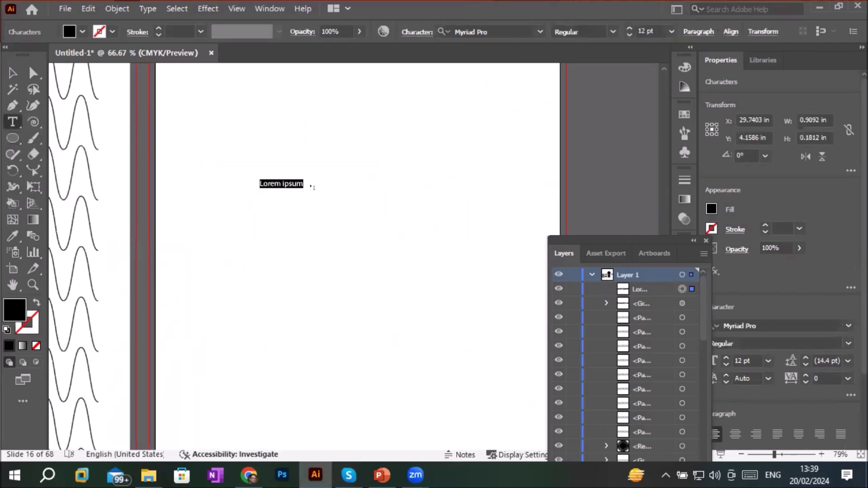
text(TWIST)
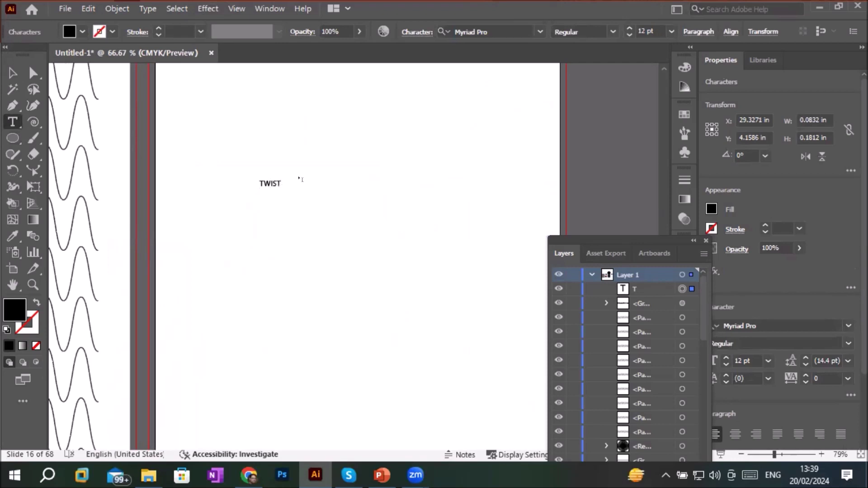
Step: Enlarge the word TWIST to about 4.23 in wide and convert it to outlines
click(12, 72)
drag(280, 189, 461, 258)
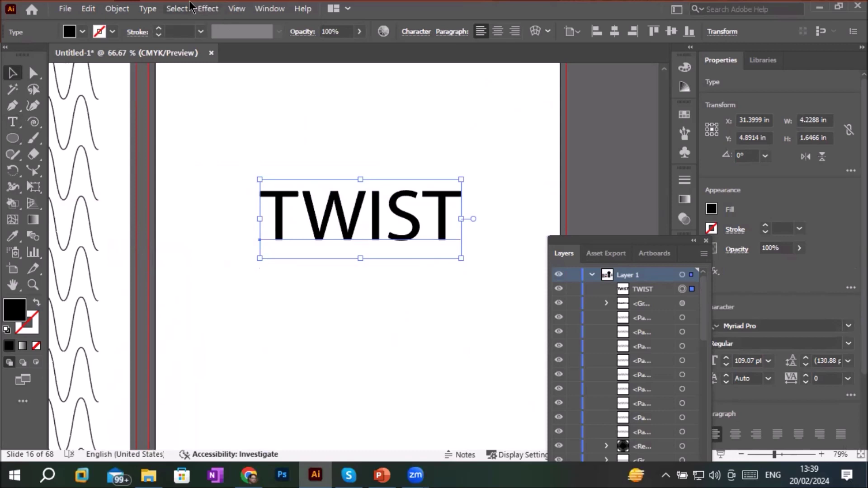
click(147, 9)
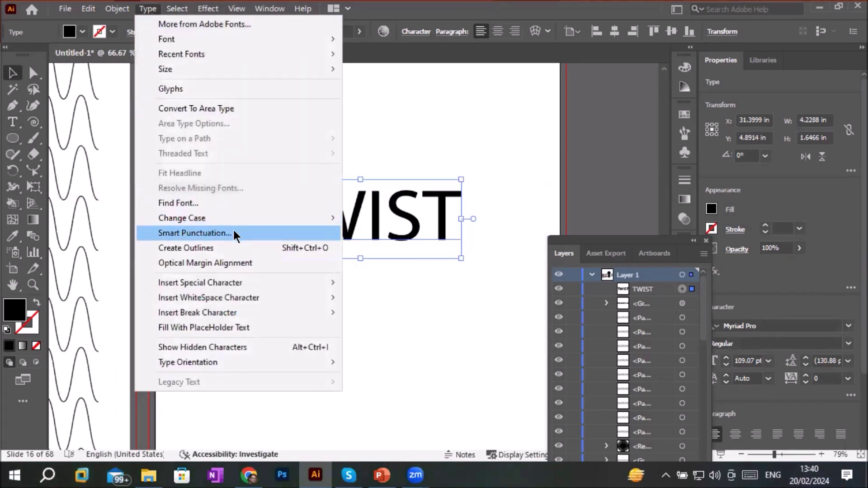
click(240, 248)
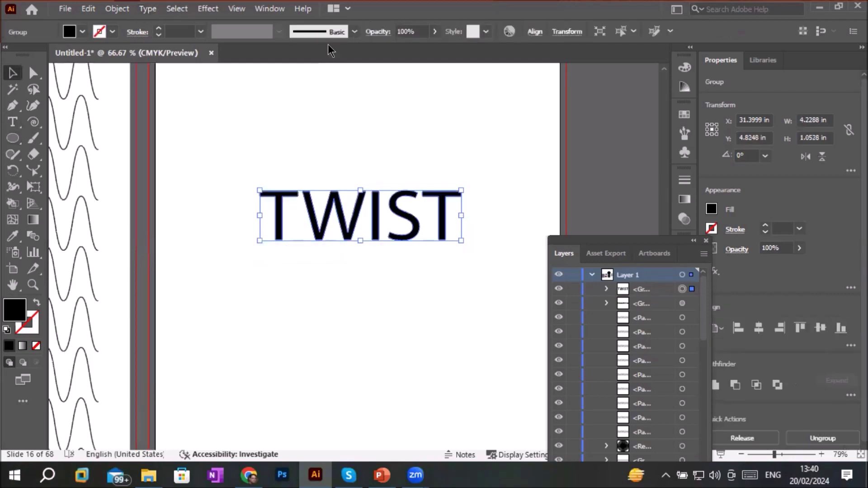
Step: Apply the Twist effect to the outlined word TWIST with an angle of 5°
click(200, 11)
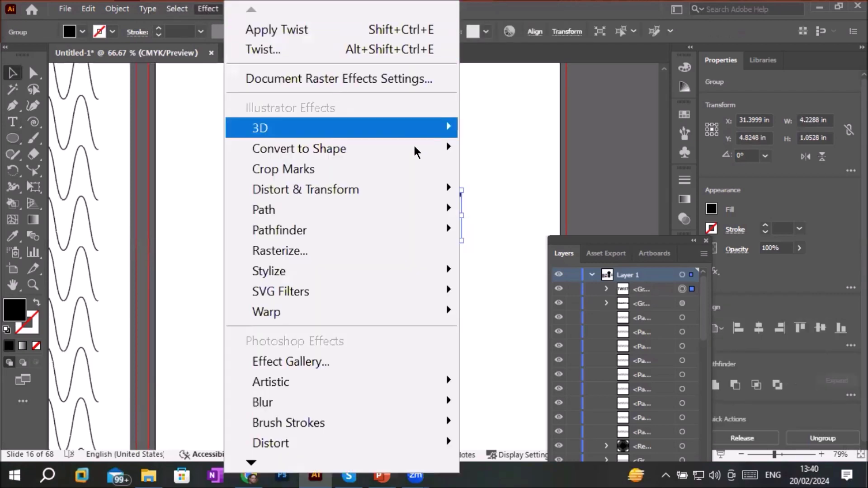
mouse_move(428, 150)
mouse_move(434, 189)
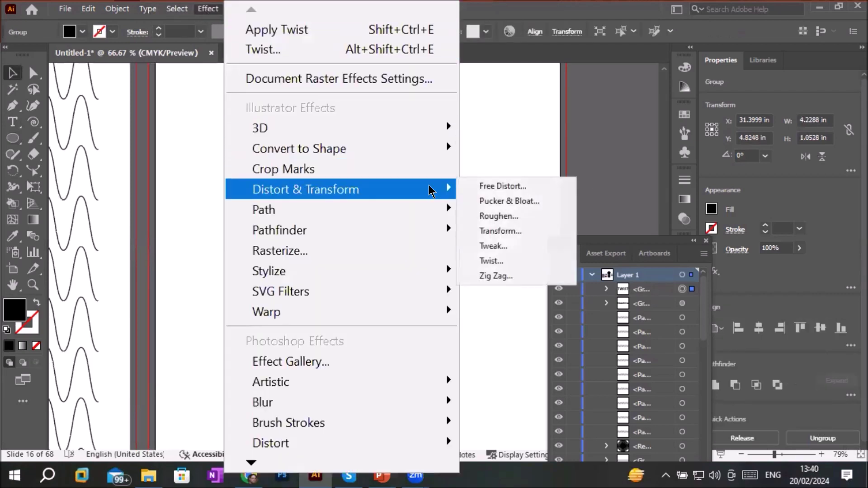
click(502, 256)
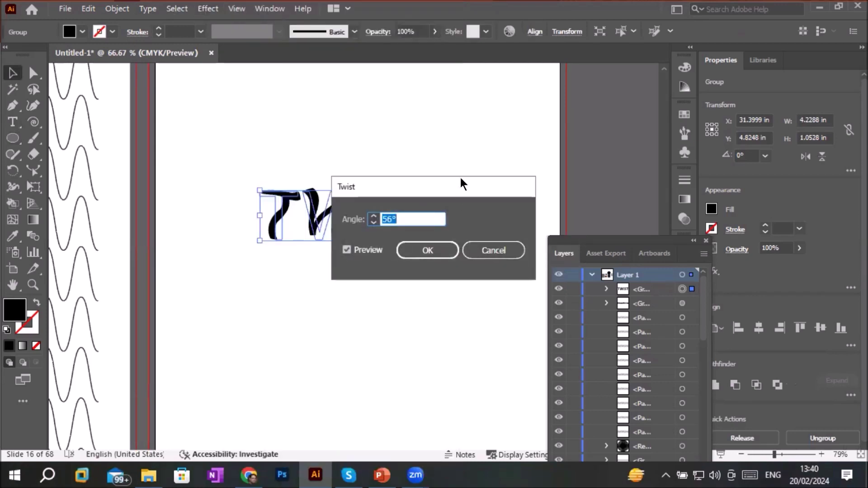
drag(461, 183, 610, 99)
click(569, 136)
key(Down)
key(Down)
key(Down)
key(Down)
key(Down)
key(Down)
key(Down)
key(Down)
key(Down)
key(Down)
key(Down)
key(Down)
key(Down)
key(Down)
key(Down)
key(Down)
key(Down)
key(Down)
key(Down)
key(Down)
key(Down)
key(Down)
key(Down)
key(Down)
key(Down)
key(Down)
key(Down)
key(Down)
key(Down)
key(Down)
key(Down)
key(Down)
key(Down)
key(Down)
key(Down)
key(Down)
key(Down)
key(Down)
key(Down)
key(Down)
key(Down)
key(Down)
key(Down)
key(Down)
key(Down)
key(Down)
key(Down)
key(Down)
key(Down)
key(Down)
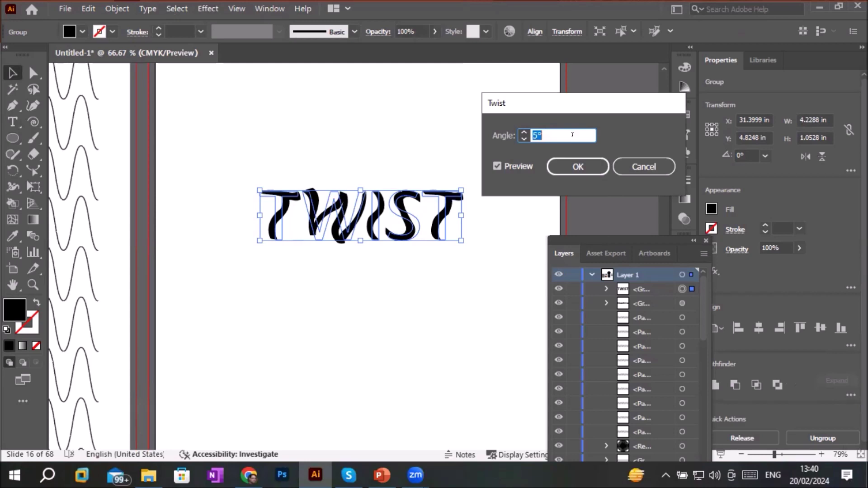
click(565, 165)
scroll(415, 247, up, 4)
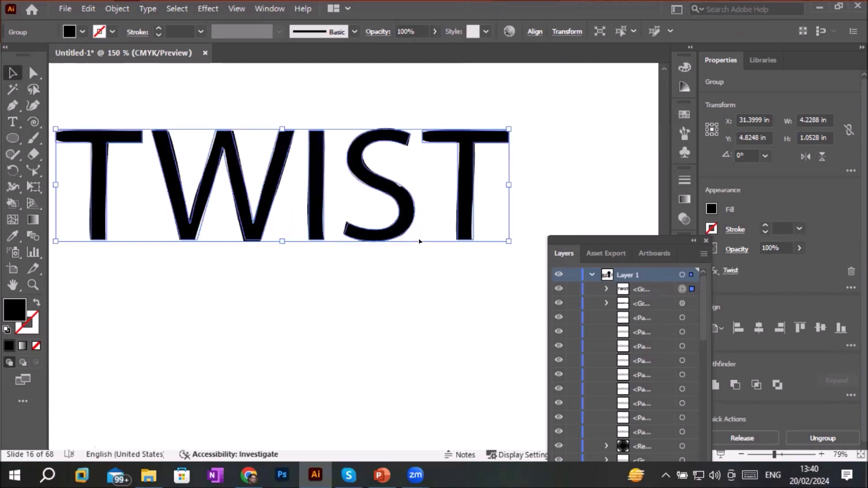
scroll(362, 180, up, 1)
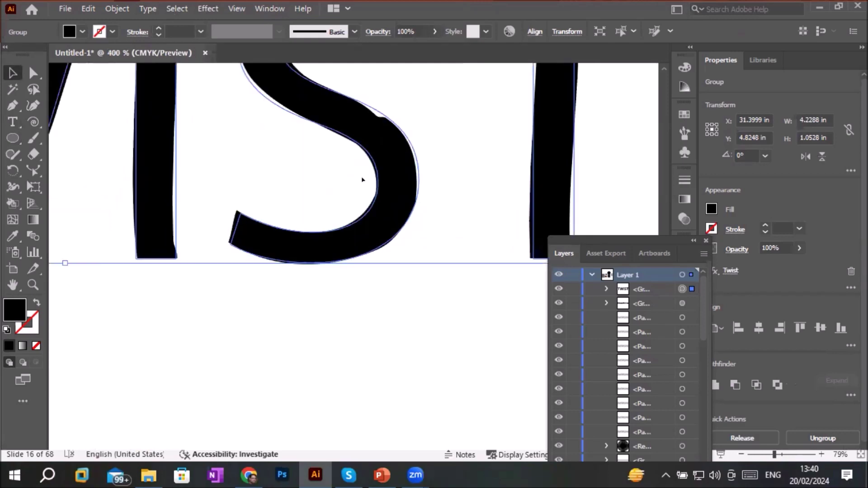
scroll(362, 179, down, 1)
scroll(331, 170, down, 2)
scroll(331, 170, down, 2)
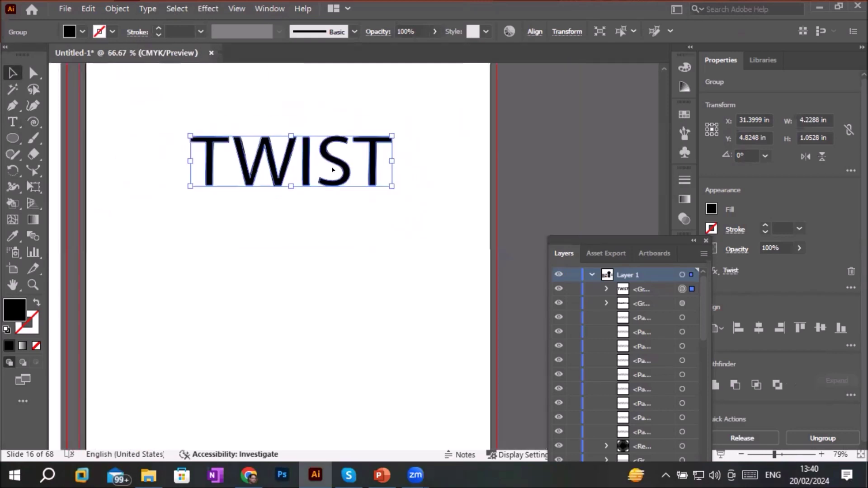
click(205, 8)
mouse_move(414, 189)
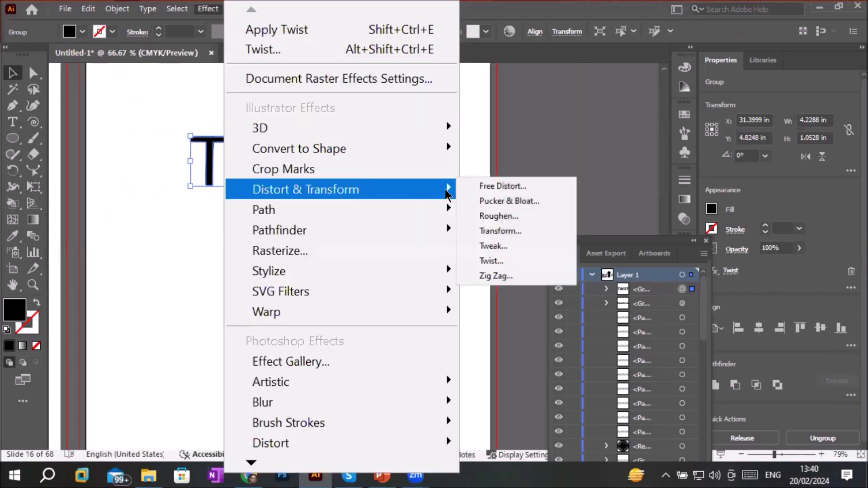
click(514, 260)
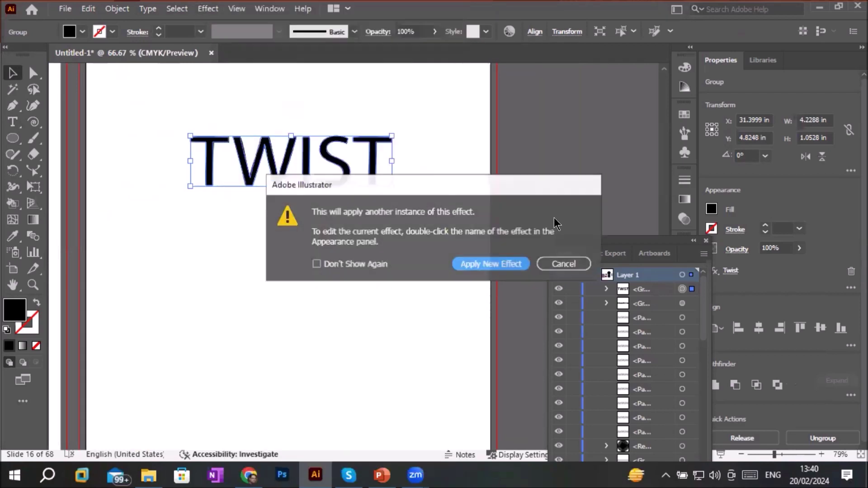
click(549, 262)
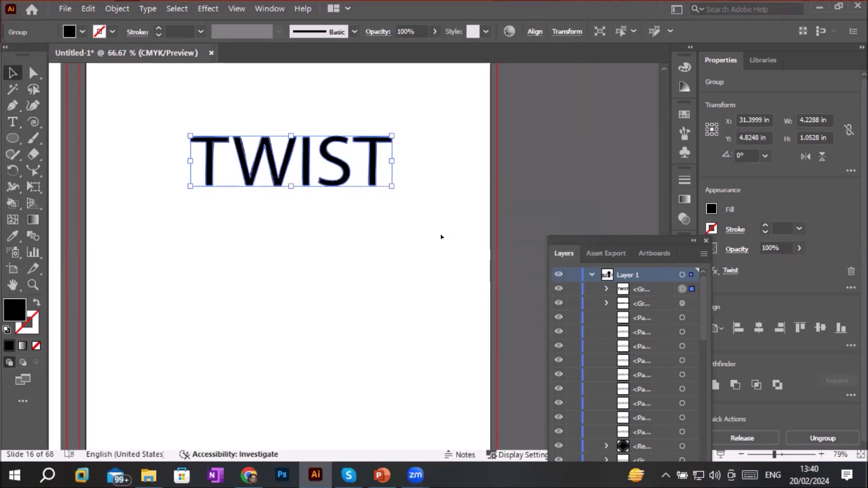
drag(587, 241, 518, 124)
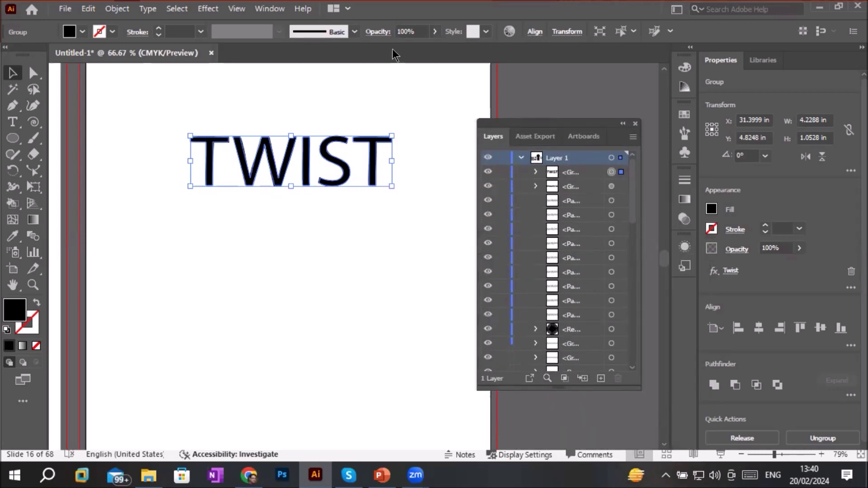
click(208, 9)
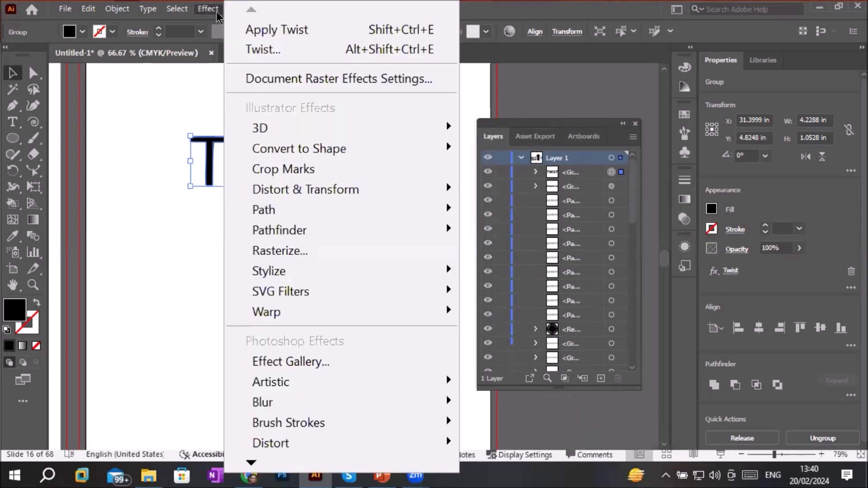
mouse_move(361, 189)
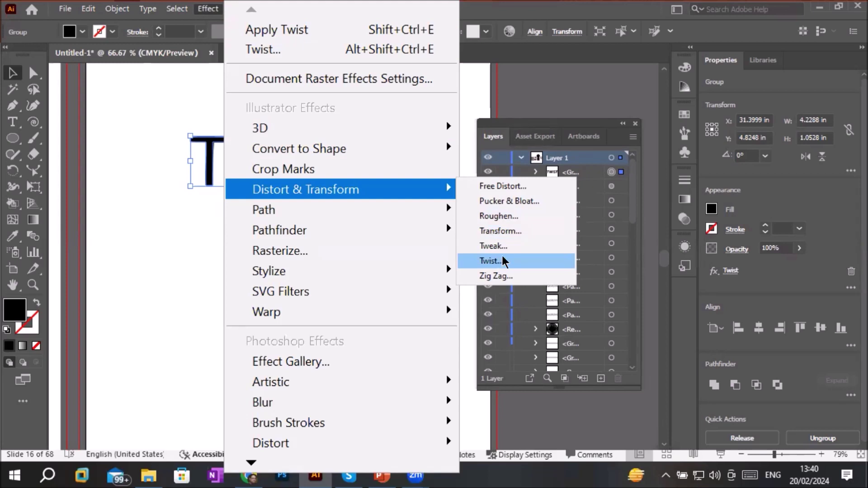
click(469, 102)
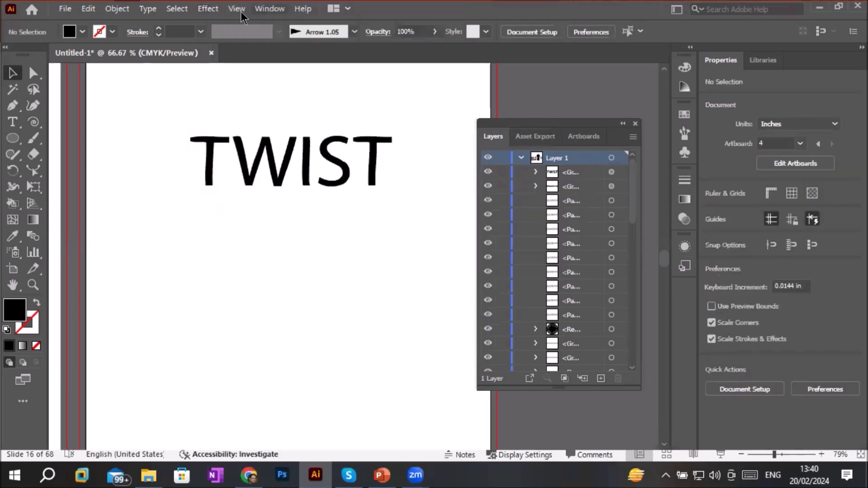
Step: Show the Appearance settings of the outlined word TWIST in an enlarged floating panel beneath the word
click(288, 159)
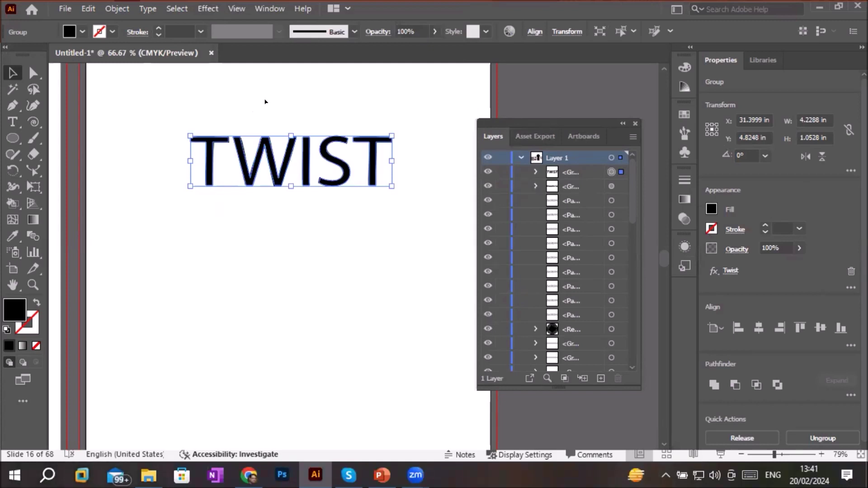
drag(527, 122, 557, 124)
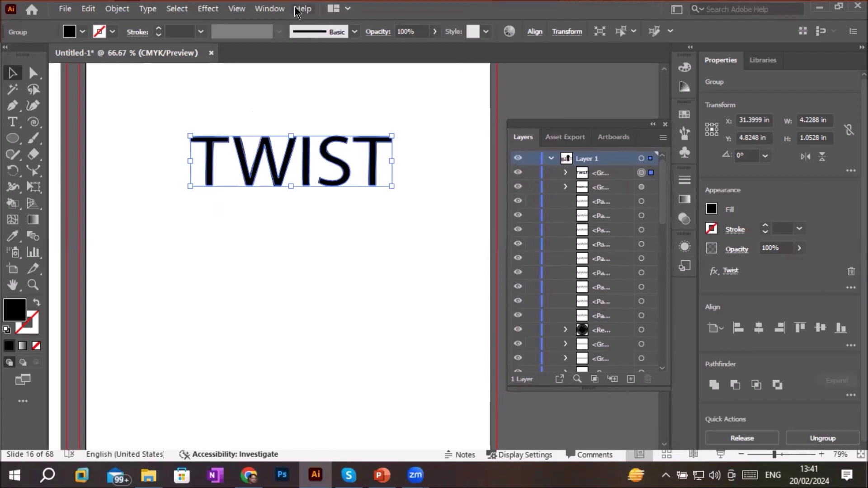
click(270, 8)
click(379, 180)
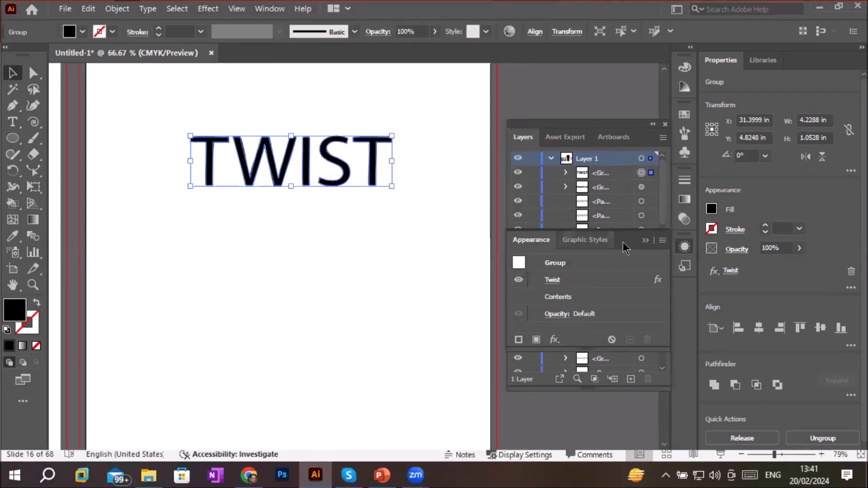
drag(630, 240, 222, 244)
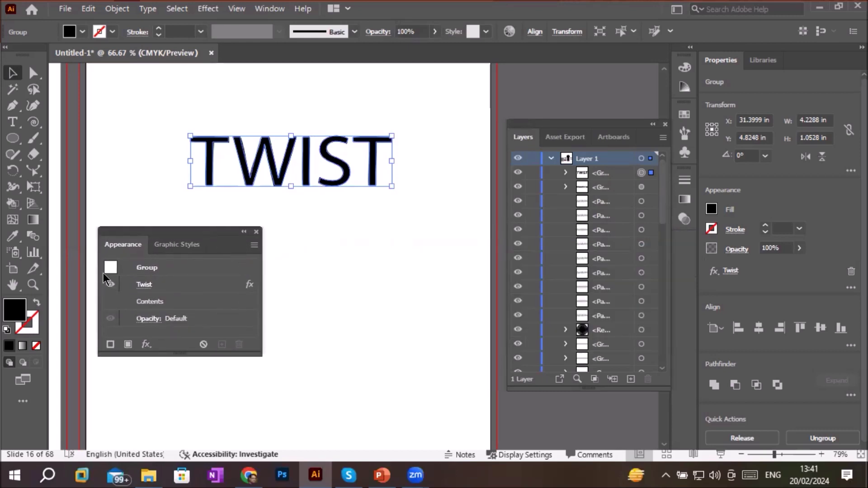
drag(161, 355, 151, 401)
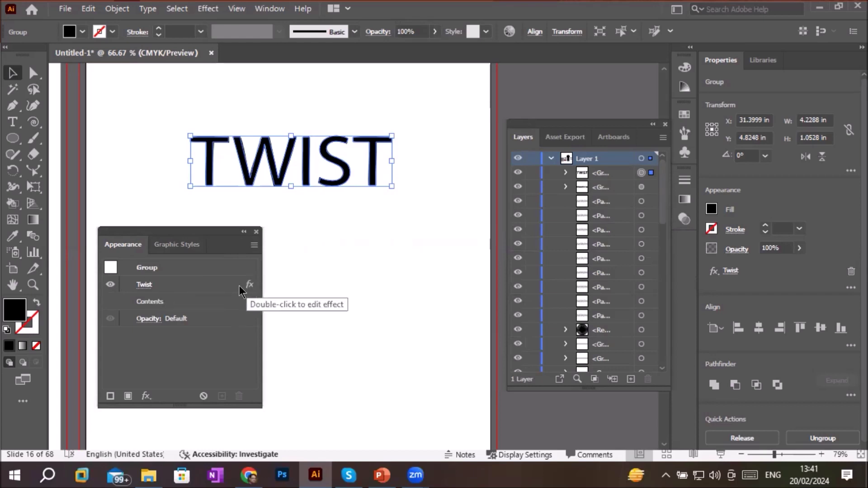
Step: Edit the Twist effect already applied to the outlined word TWIST, setting its angle to 40°
click(145, 285)
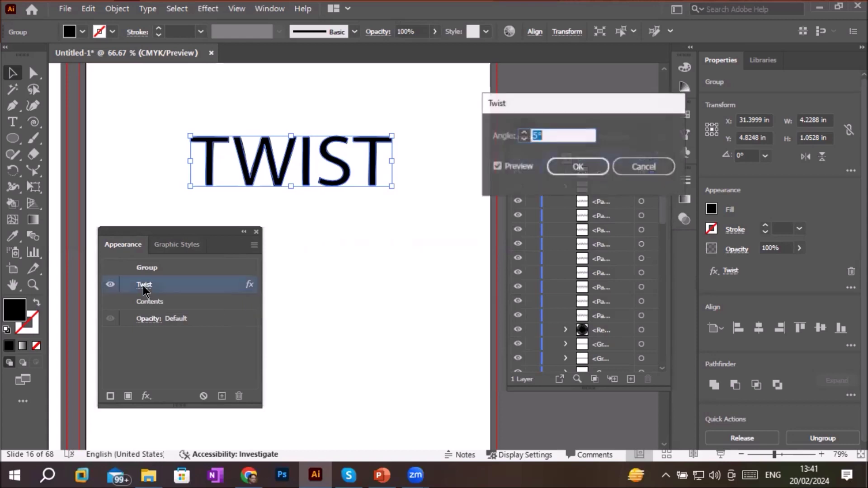
click(556, 135)
key(Up)
key(Up)
key(Up)
key(Up)
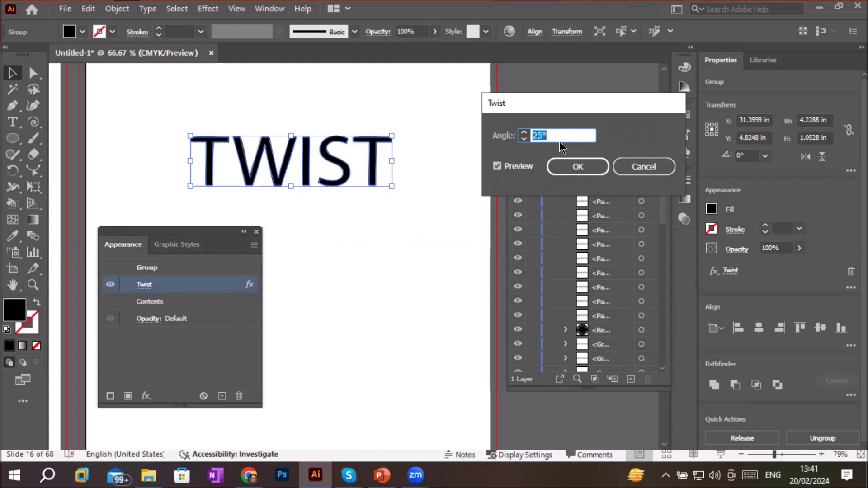
key(Up)
key(Up)
key(Up)
key(Up)
key(Up)
key(Up)
key(Up)
key(Up)
key(Up)
key(Up)
key(Up)
key(Up)
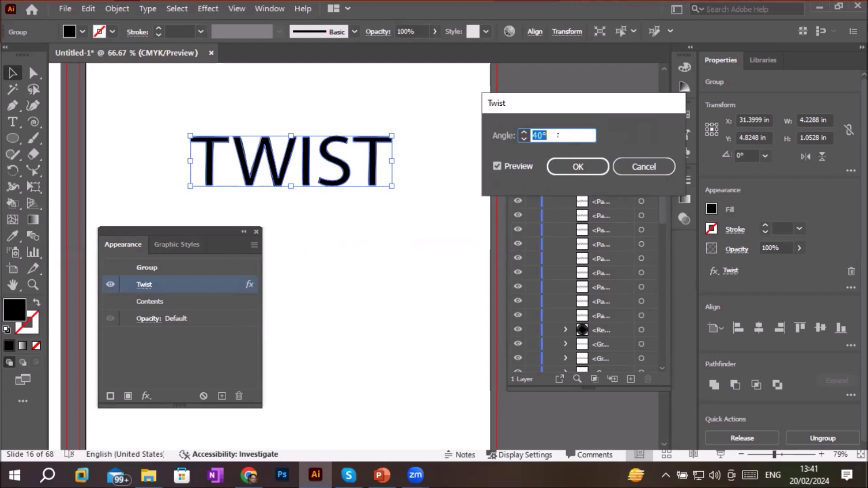
click(567, 164)
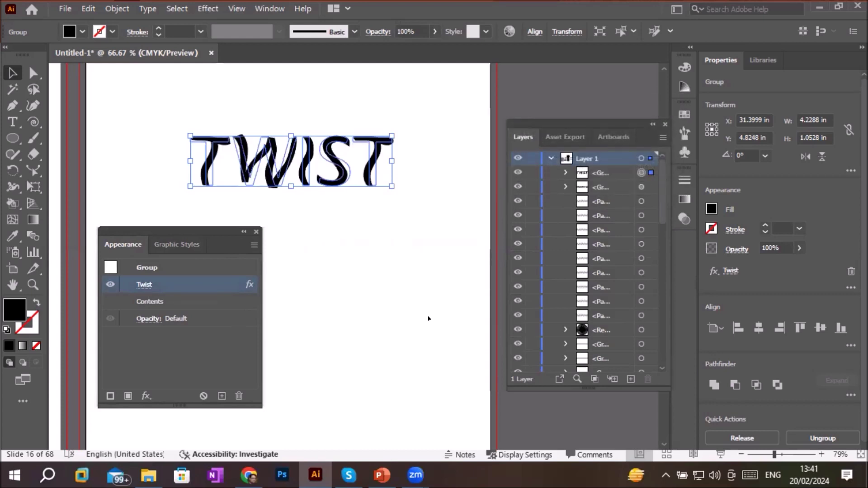
Step: Move the floating Appearance panel up beside the word TWIST and delete the word from the artboard
drag(151, 229, 471, 277)
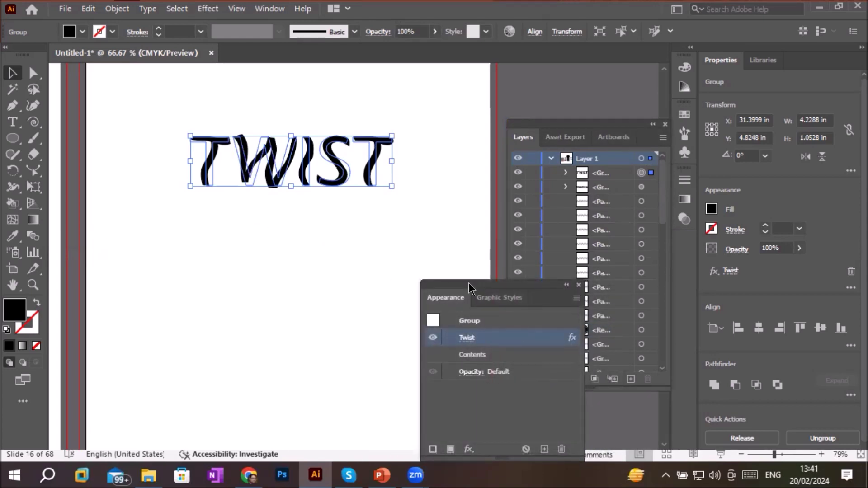
drag(468, 282, 447, 100)
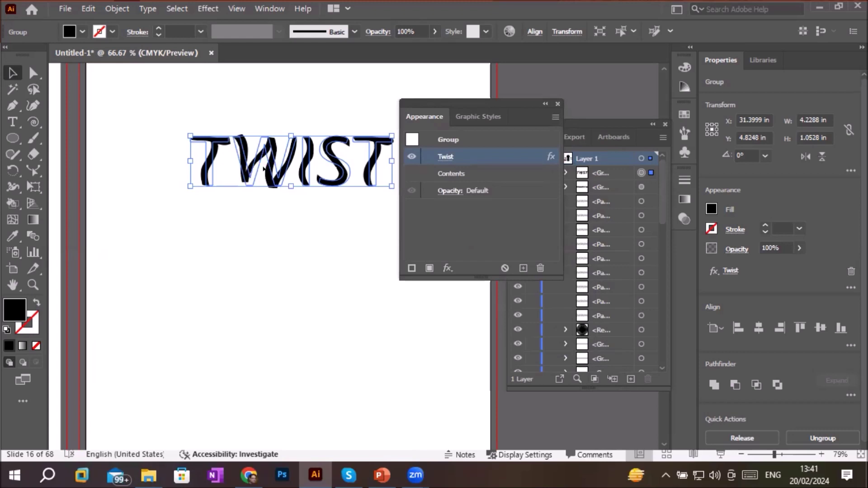
key(Delete)
Step: Draw a rectangle about 3.89 by 3.16 in on the artboard with the default white fill and 1 pt black stroke
drag(13, 138, 59, 138)
mouse_move(165, 232)
mouse_down()
mouse_move(187, 264)
mouse_move(350, 381)
mouse_up()
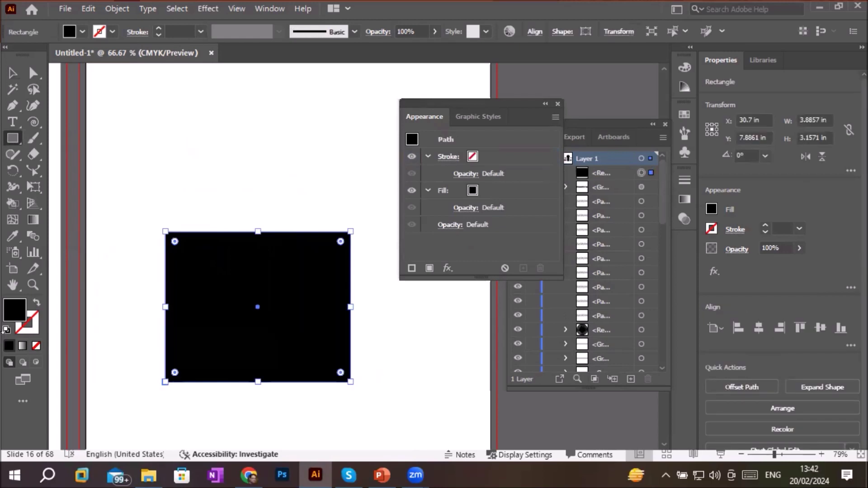
click(7, 329)
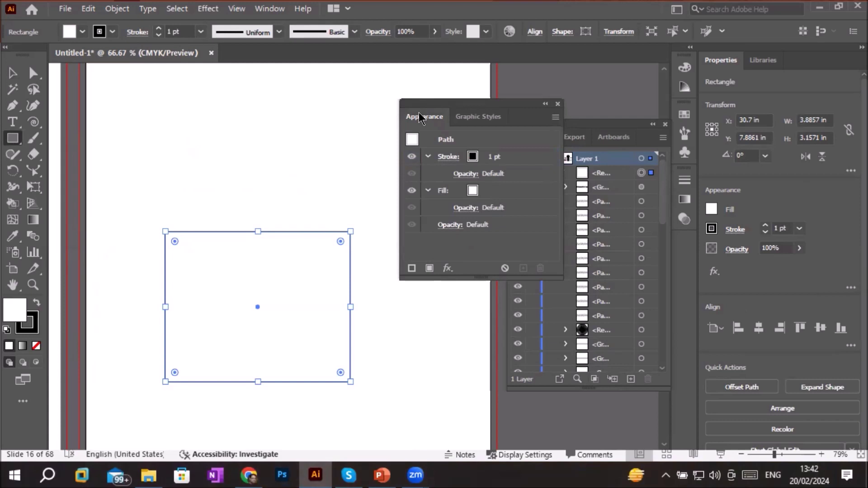
click(448, 268)
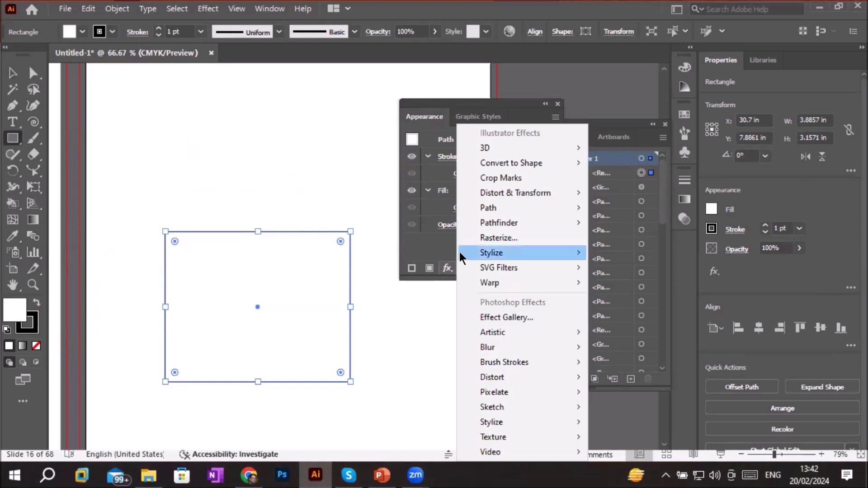
mouse_move(505, 194)
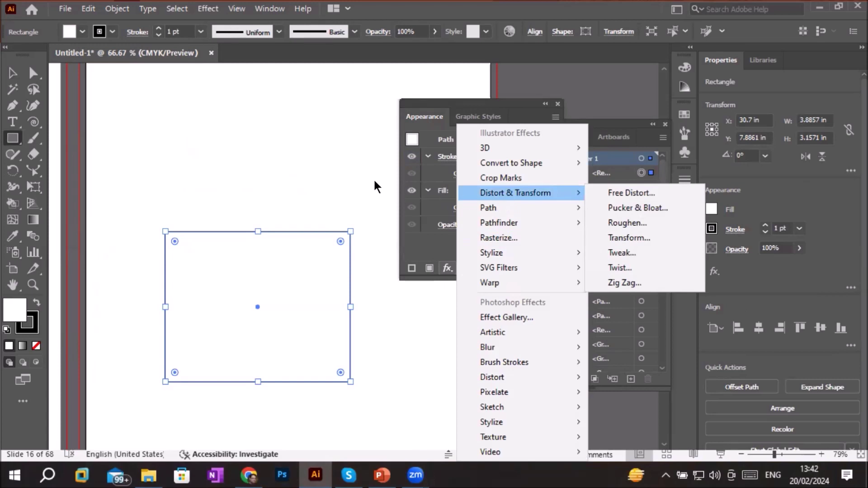
click(352, 165)
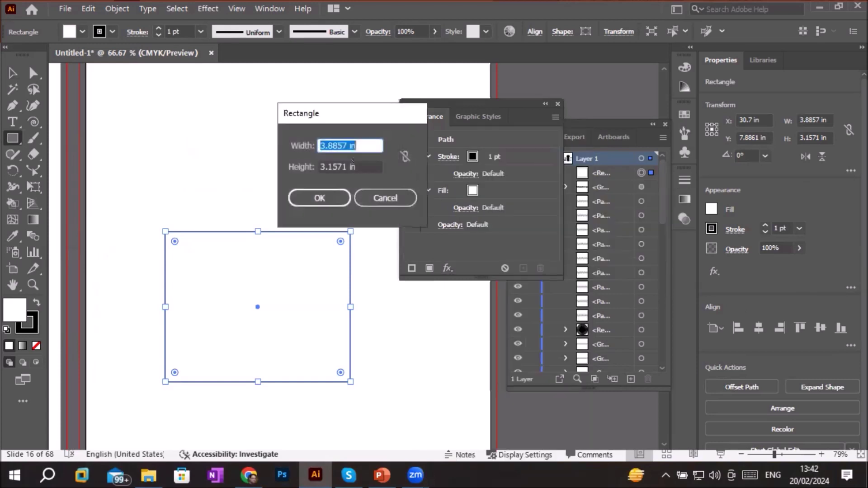
click(394, 195)
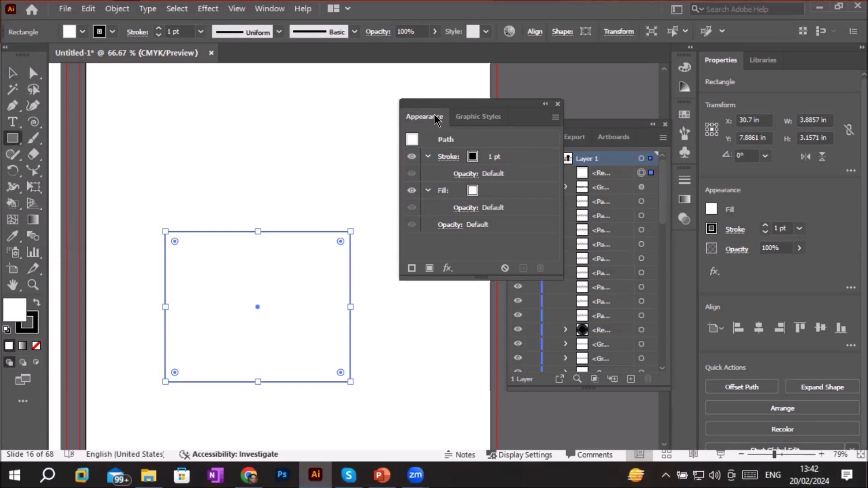
Step: Apply the Twist effect to the rectangle through its Appearance settings, raising the angle somewhat above 40°
click(445, 267)
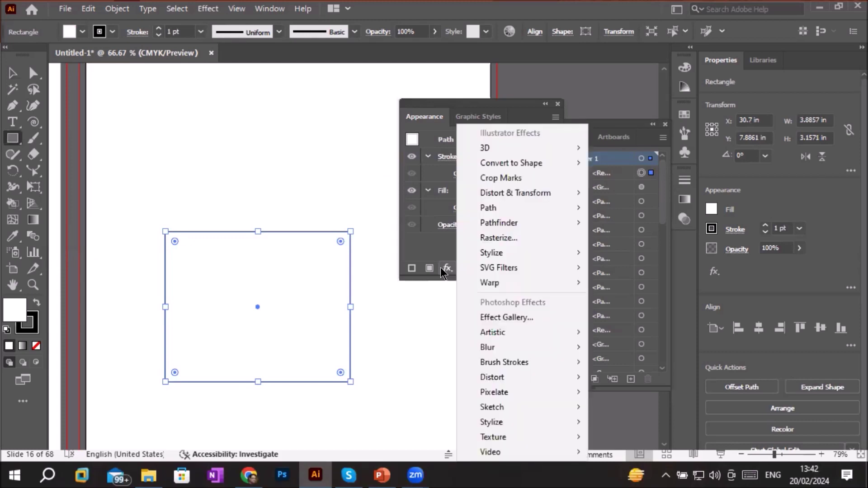
mouse_move(559, 193)
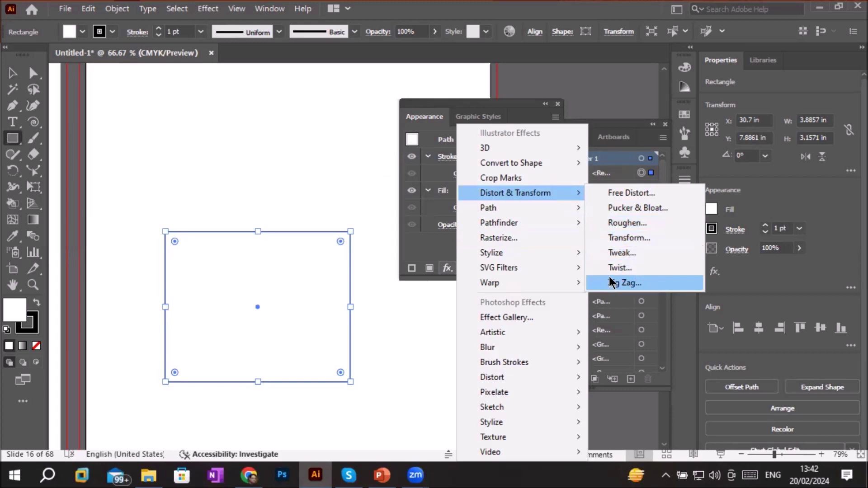
click(622, 269)
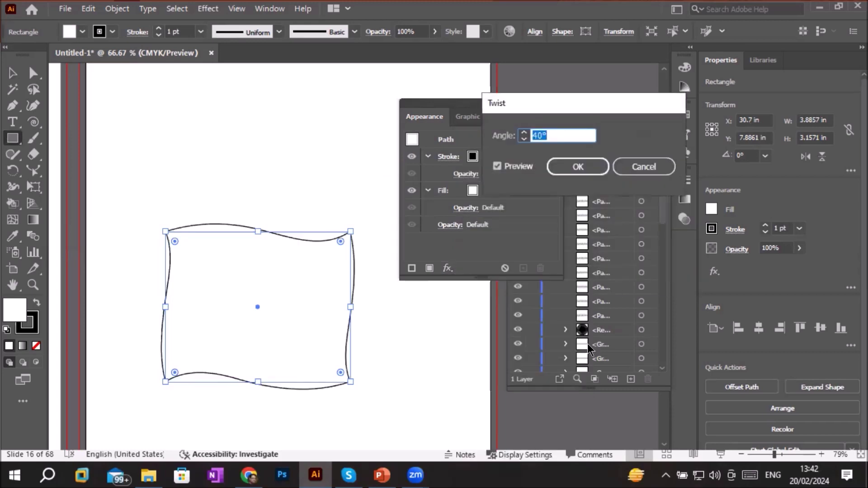
click(570, 133)
key(Up)
key(Up)
key(Up)
key(Up)
key(Up)
key(Up)
key(Up)
key(Up)
key(Up)
key(Up)
click(561, 166)
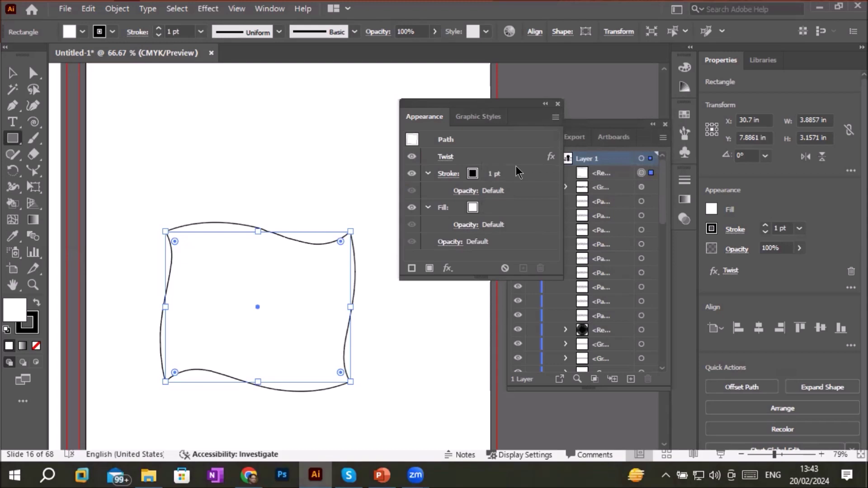
click(204, 10)
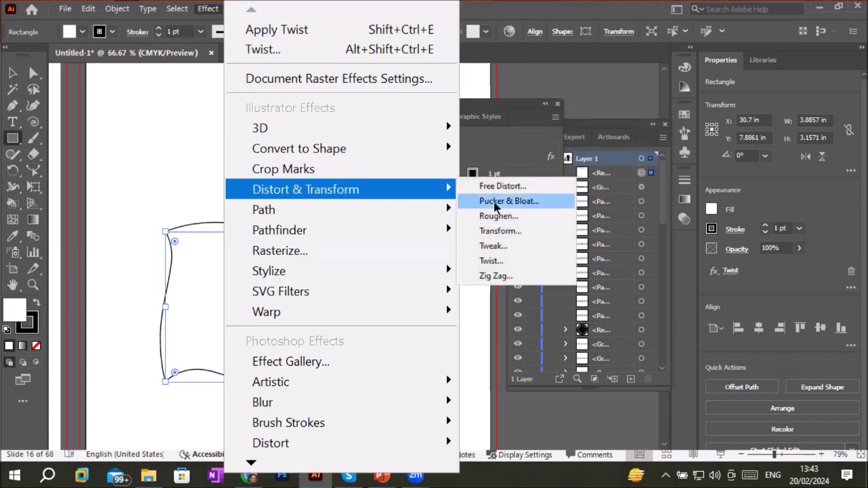
click(495, 261)
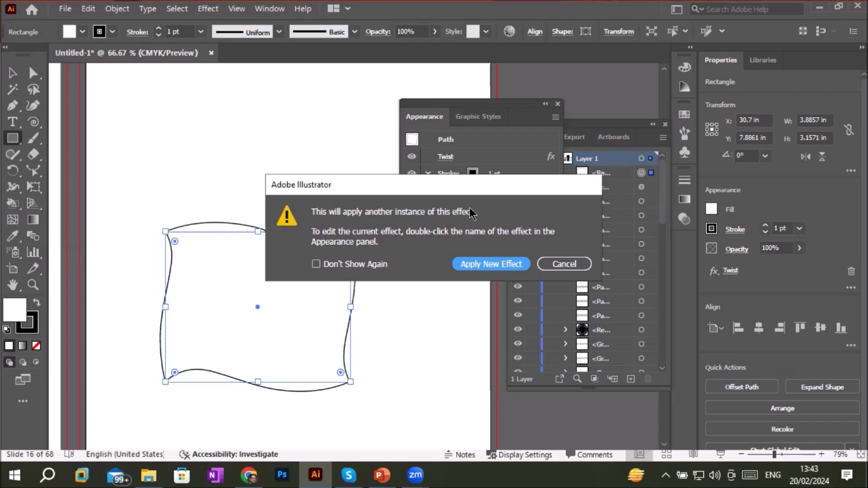
click(558, 265)
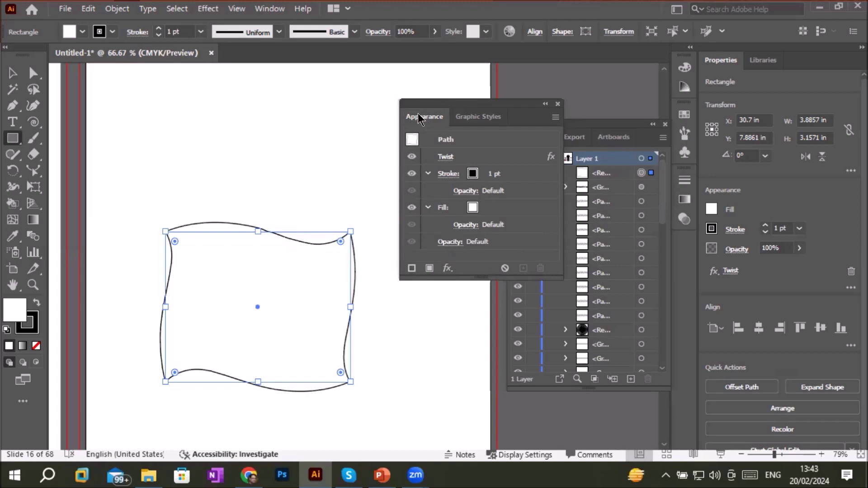
Step: Add a Zig Zag effect of 0.14 in absolute size with 4 ridges per segment and corner points, and lengthen the Appearance panel
click(446, 268)
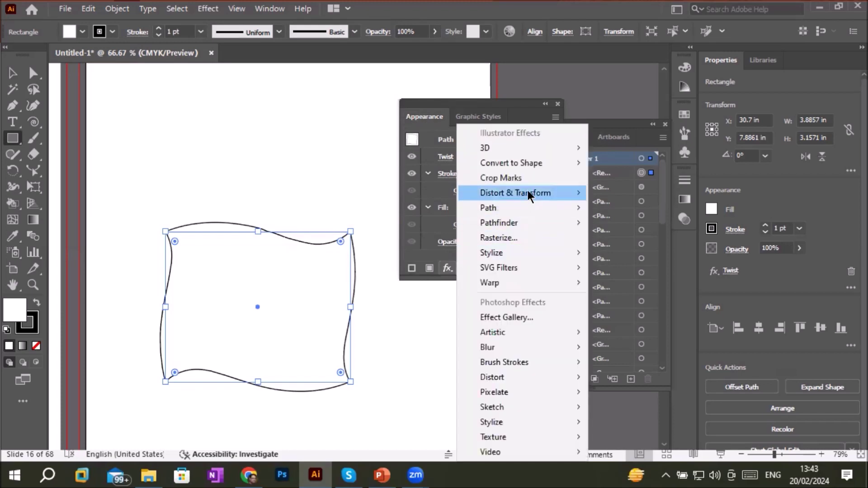
mouse_move(533, 191)
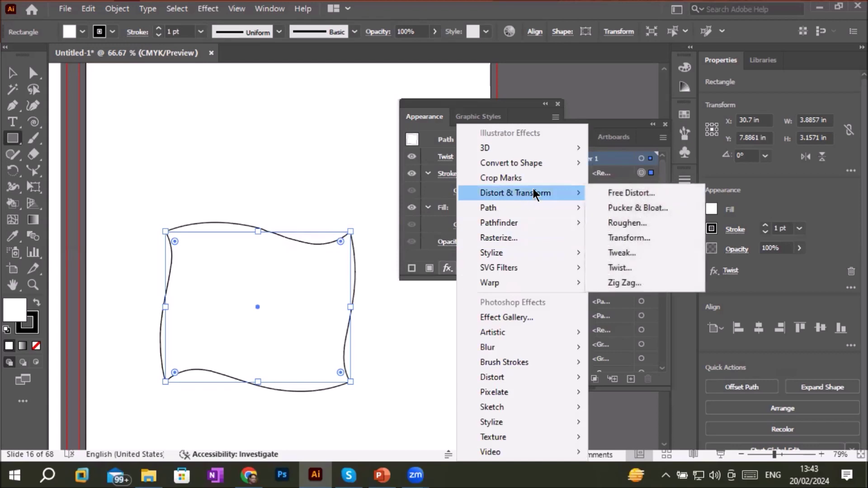
click(620, 282)
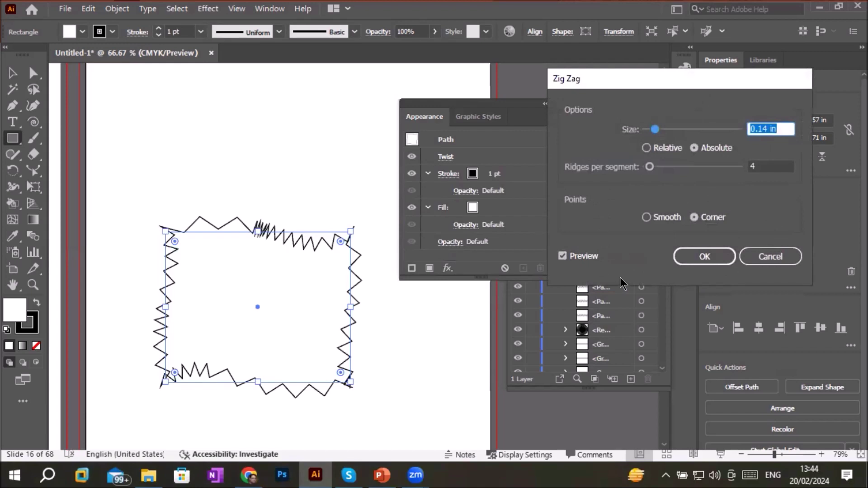
click(701, 256)
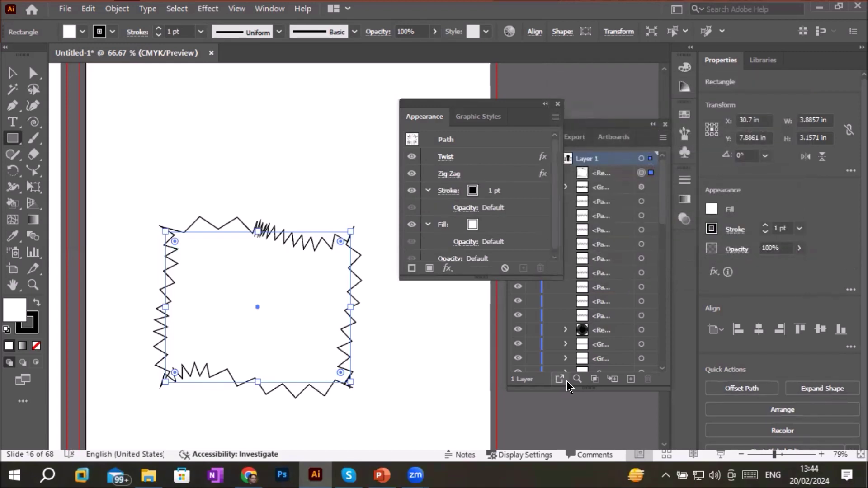
drag(468, 272, 463, 339)
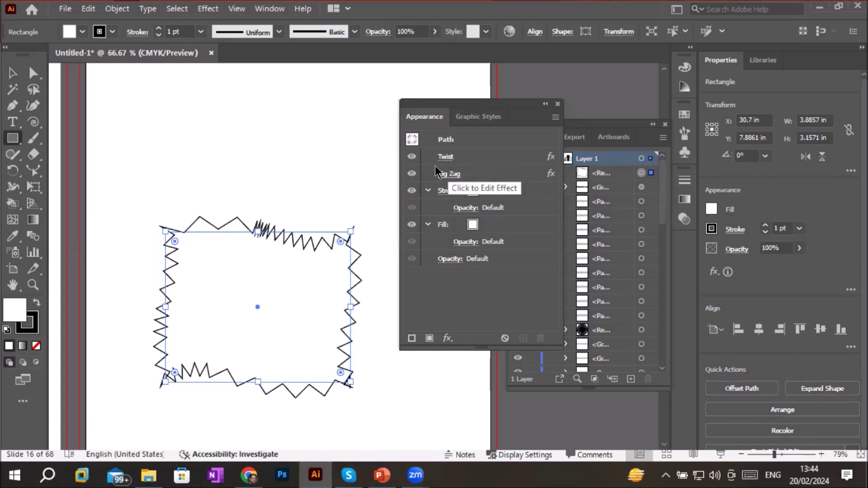
click(206, 10)
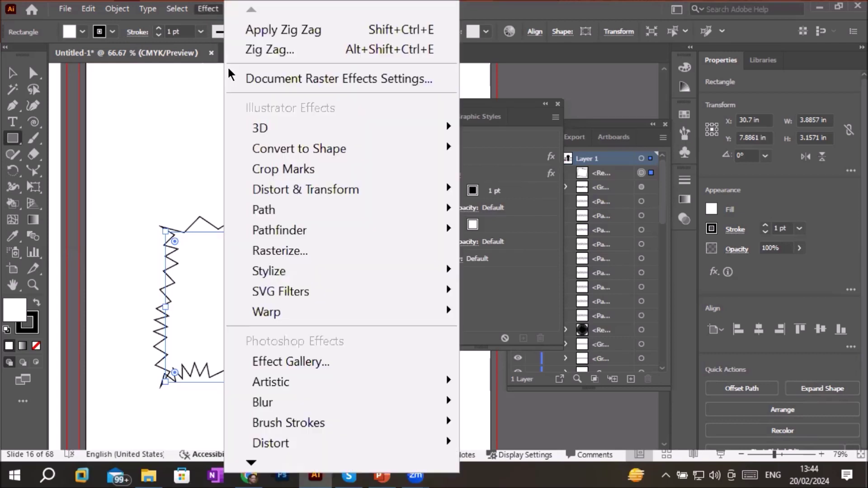
mouse_move(321, 190)
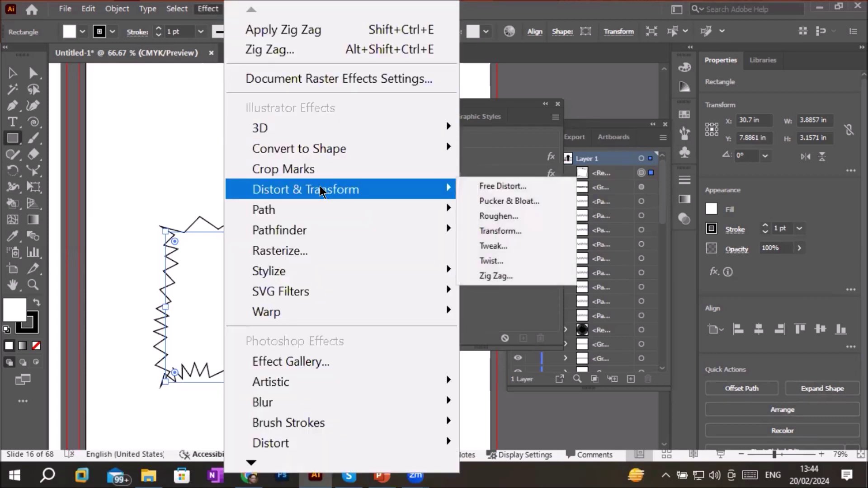
click(500, 152)
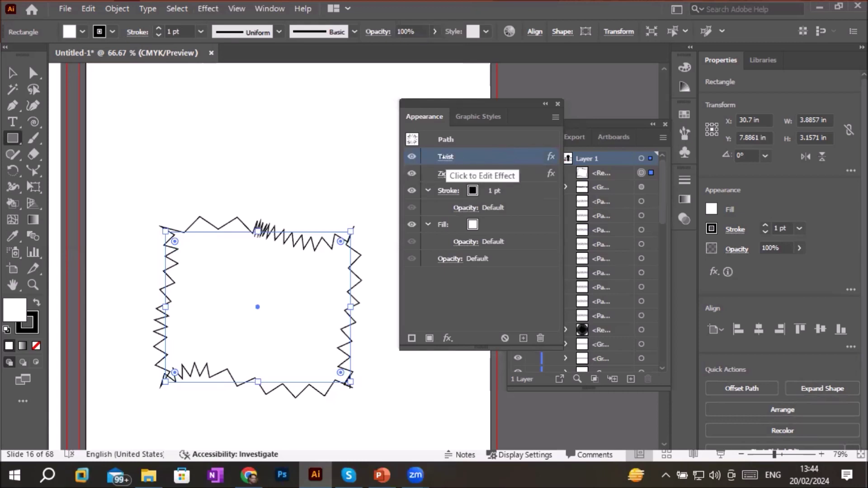
Step: Reduce the size of the rectangle's Zig Zag effect to make its ridges shallower
click(443, 174)
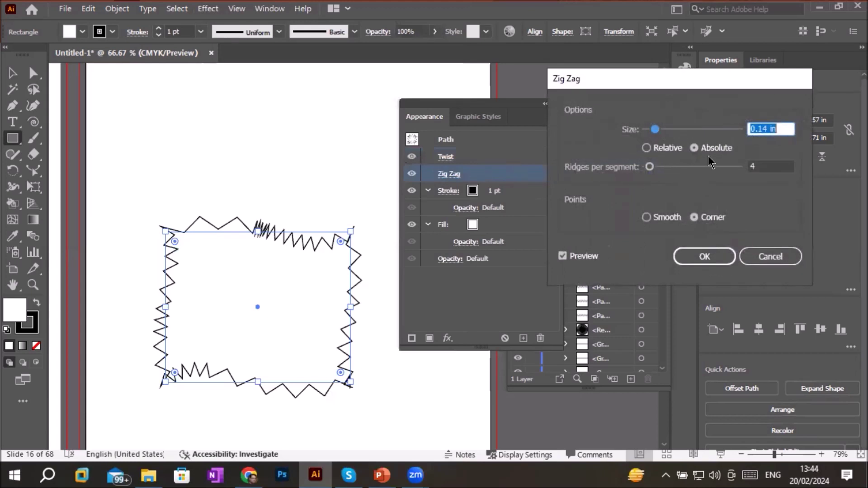
drag(654, 130, 646, 130)
click(705, 256)
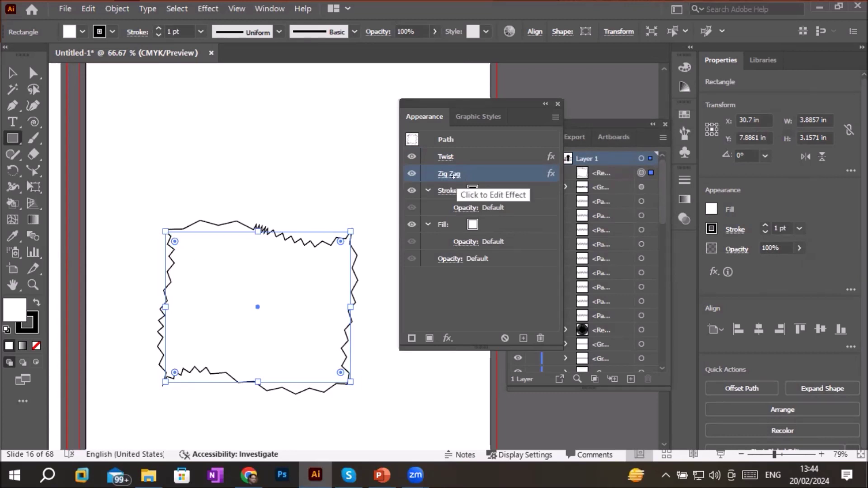
Step: Add a Pucker & Bloat effect to the rectangle with 45% bloat and reopen its settings to check them
click(447, 338)
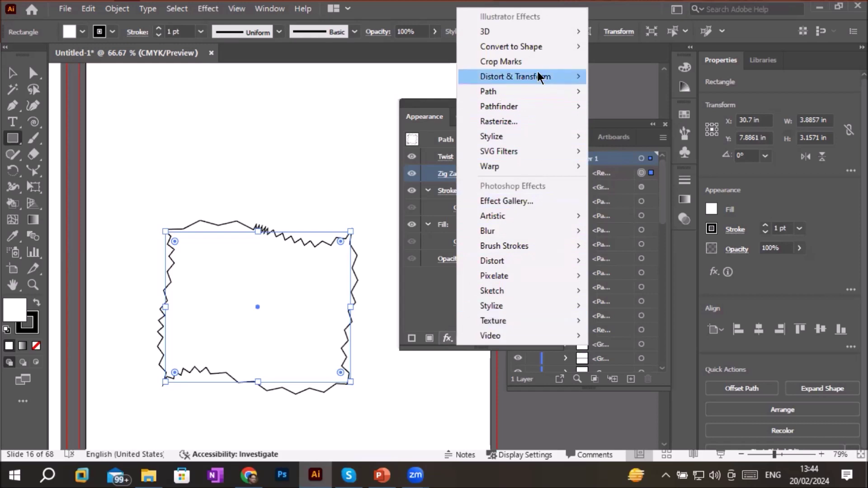
mouse_move(537, 72)
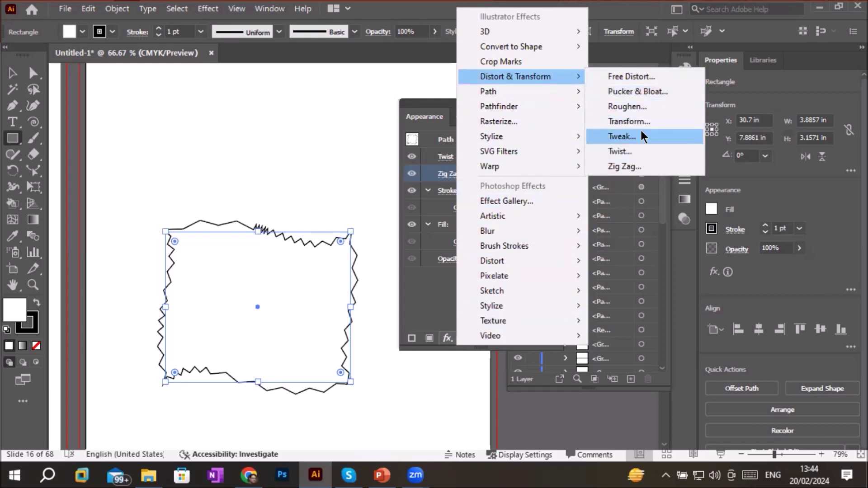
click(647, 91)
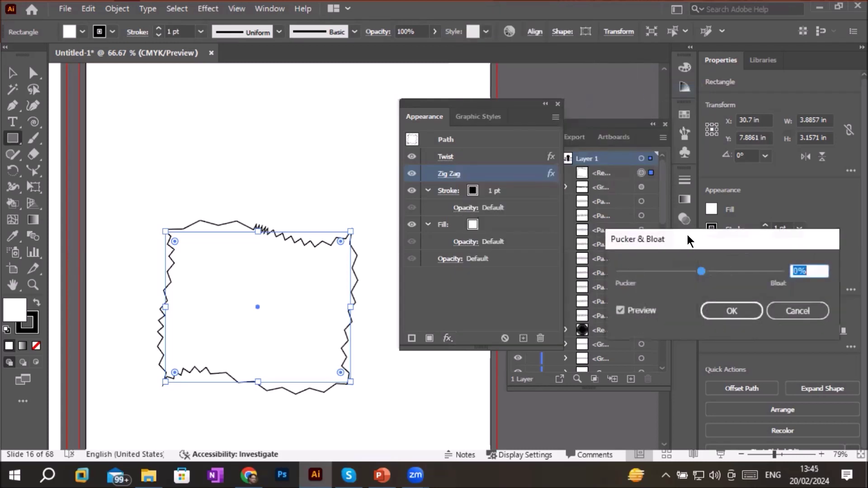
drag(687, 235, 561, 190)
mouse_move(575, 227)
mouse_down()
mouse_move(593, 235)
mouse_move(537, 233)
mouse_move(591, 231)
mouse_up()
click(598, 267)
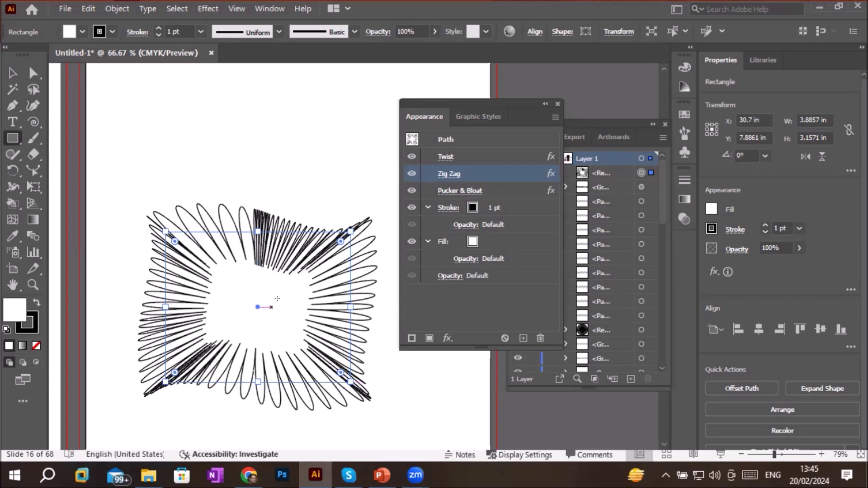
click(459, 190)
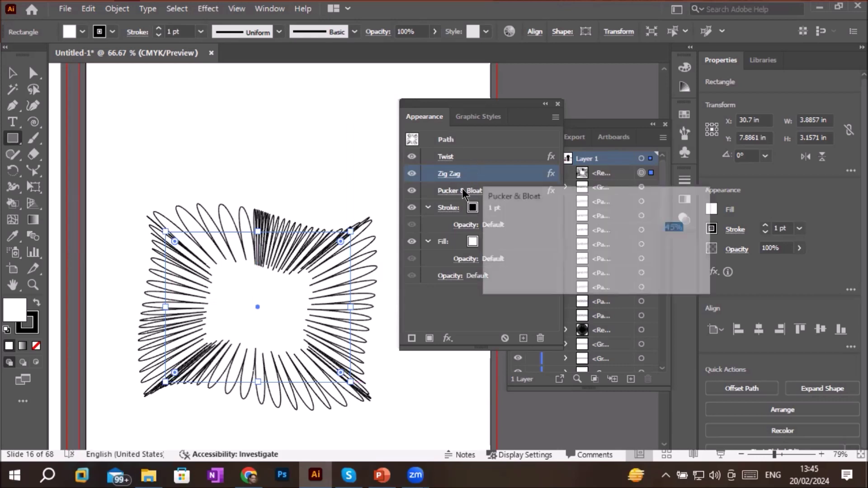
click(664, 267)
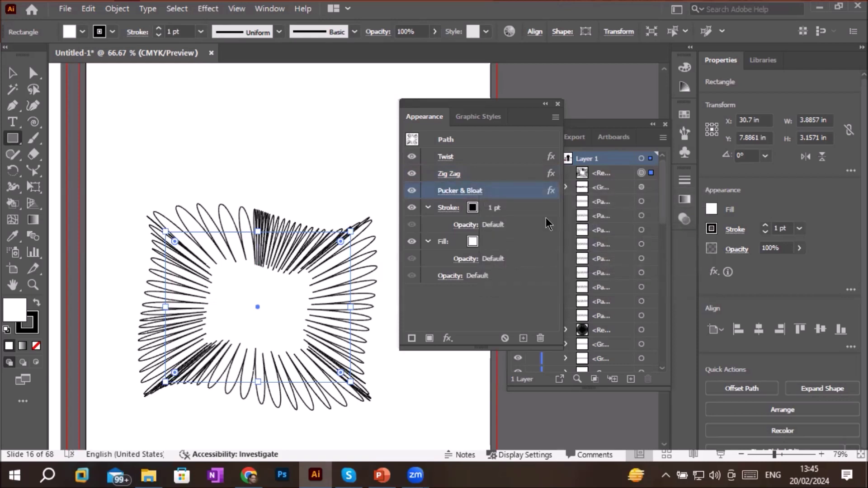
Step: Delete the Pucker & Bloat, Zig Zag and Twist effects from the rectangle's appearance
click(540, 339)
click(548, 174)
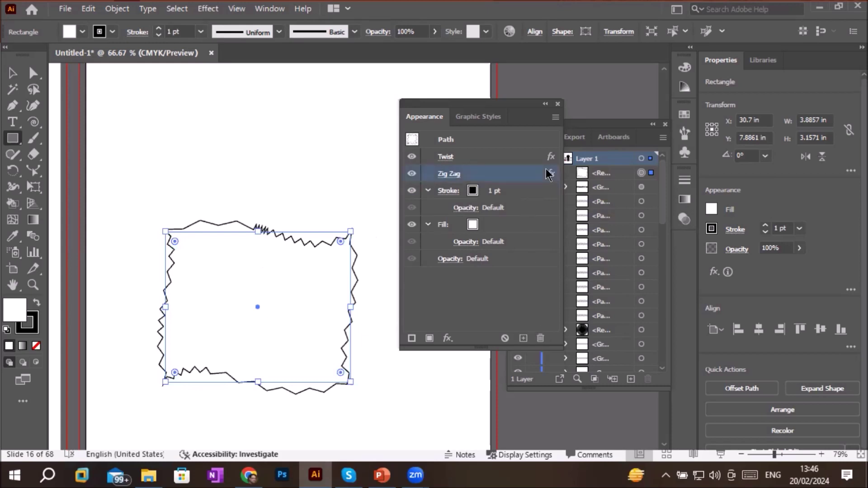
click(540, 339)
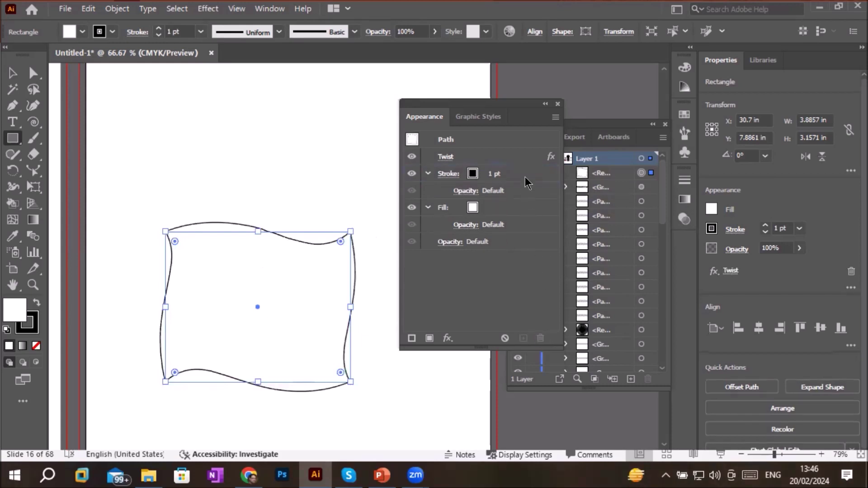
click(548, 158)
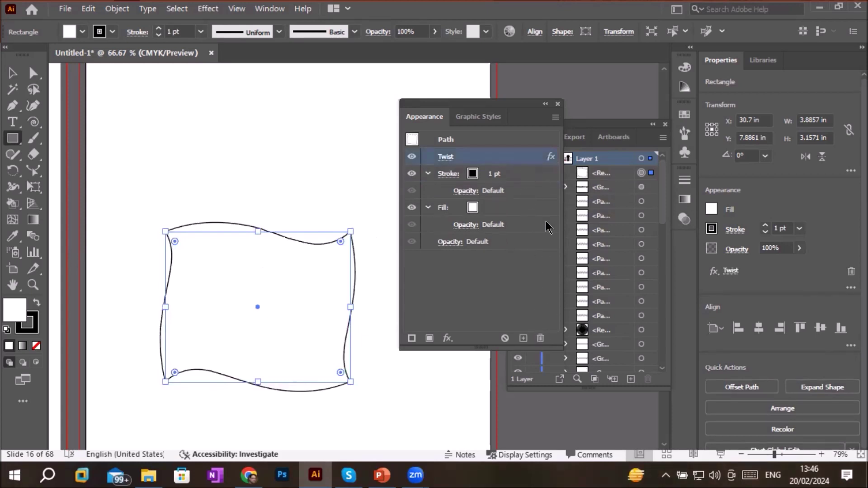
click(539, 334)
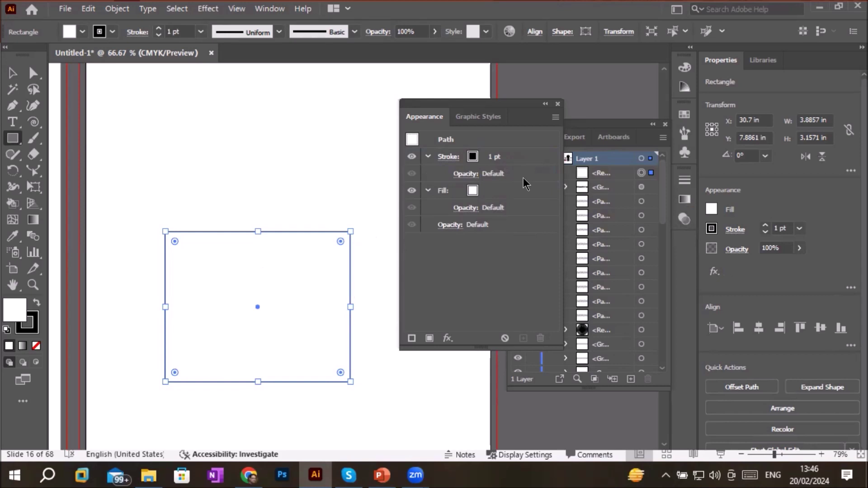
Step: Set the rectangle's stroke weight to 10 pt through its Appearance settings
click(488, 154)
click(499, 154)
click(499, 153)
click(499, 154)
click(499, 154)
click(499, 154)
click(499, 153)
click(499, 154)
click(499, 153)
click(499, 153)
click(499, 154)
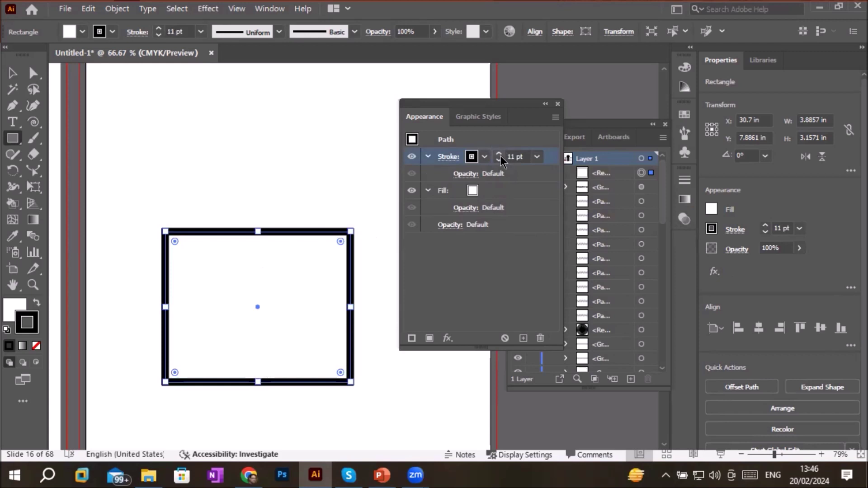
click(494, 160)
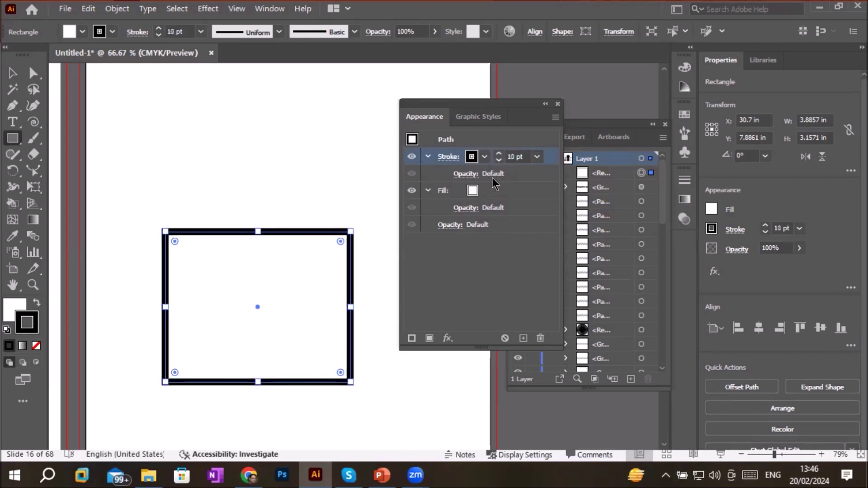
Step: Change the rectangle's fill colour to magenta in its Appearance settings
click(471, 190)
click(483, 190)
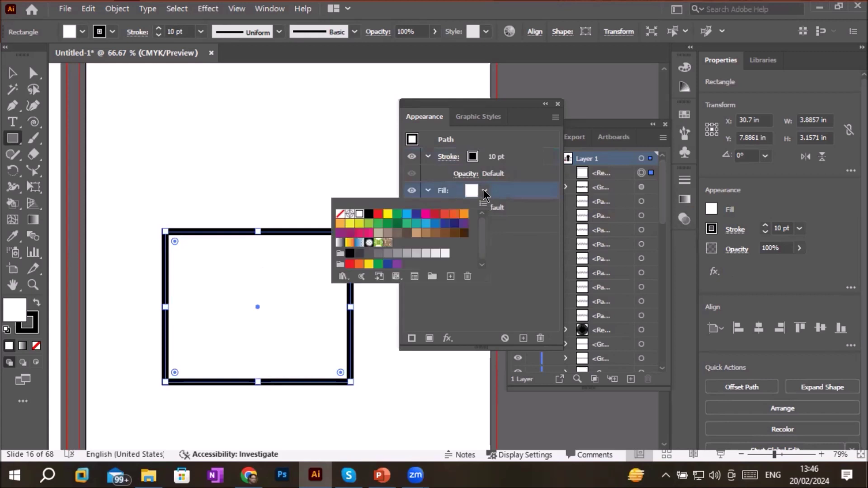
click(424, 214)
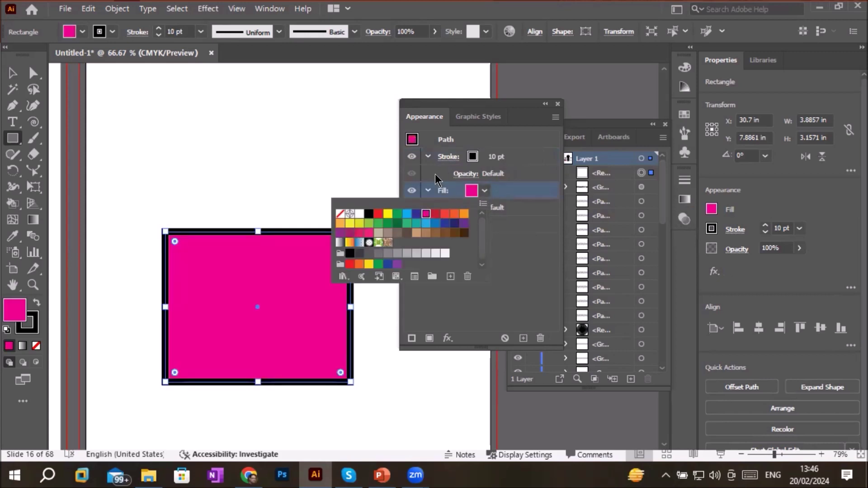
Step: Try out the separate stroke and fill opacity settings, lowering the fill's opacity to 80% and restoring it to 100%
click(464, 175)
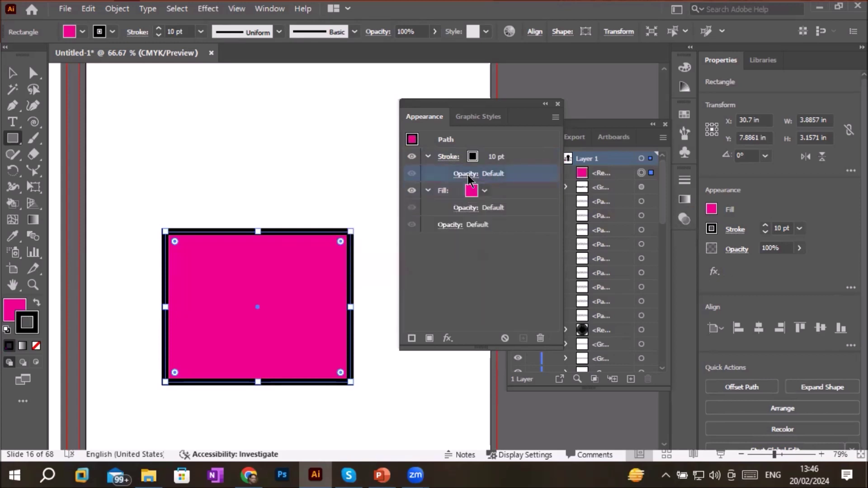
click(459, 200)
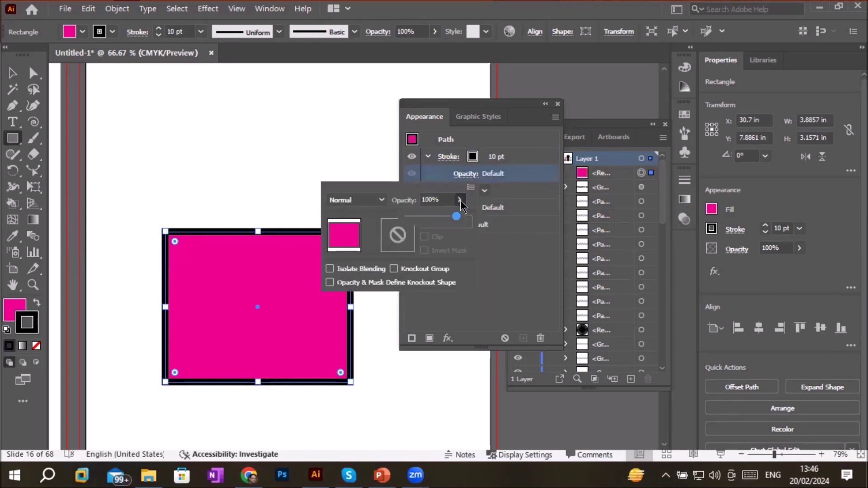
mouse_move(458, 216)
mouse_down()
mouse_move(412, 218)
mouse_move(458, 221)
mouse_up()
click(520, 173)
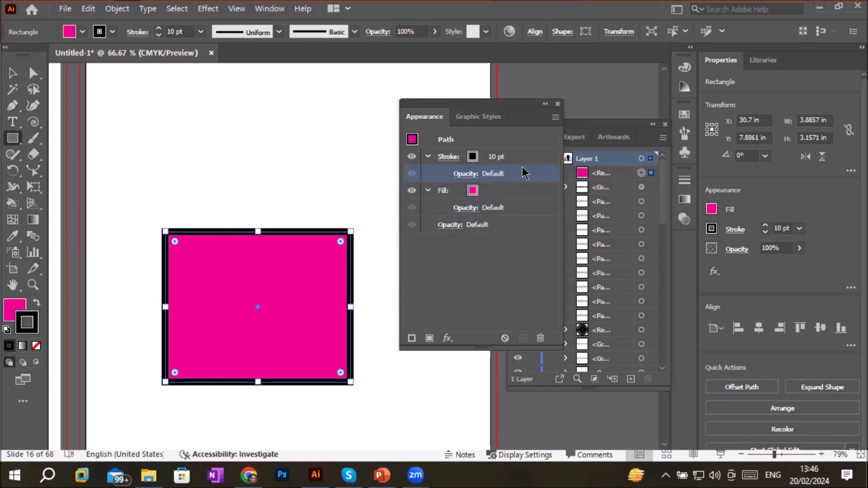
click(465, 208)
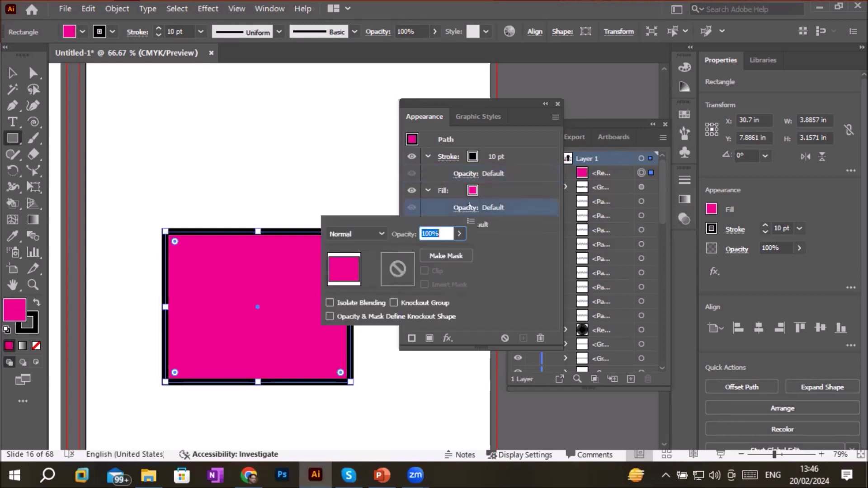
click(459, 233)
mouse_move(458, 250)
mouse_down()
mouse_move(408, 250)
mouse_move(445, 251)
mouse_up()
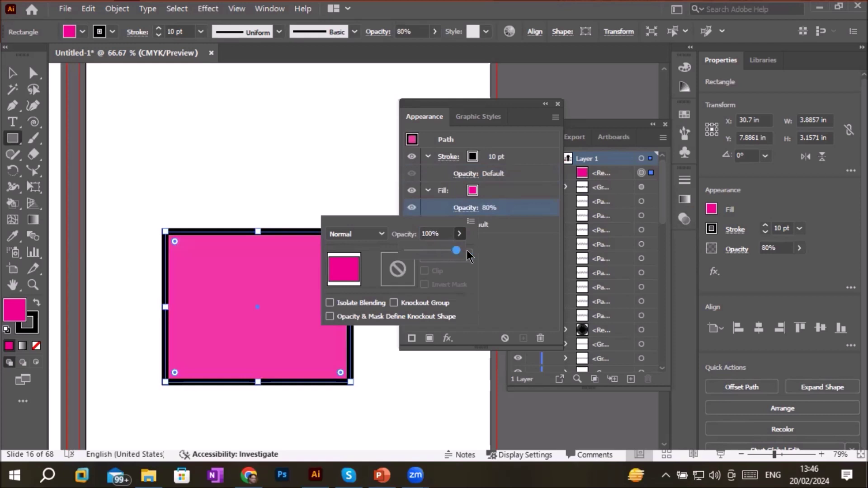
drag(467, 255, 468, 254)
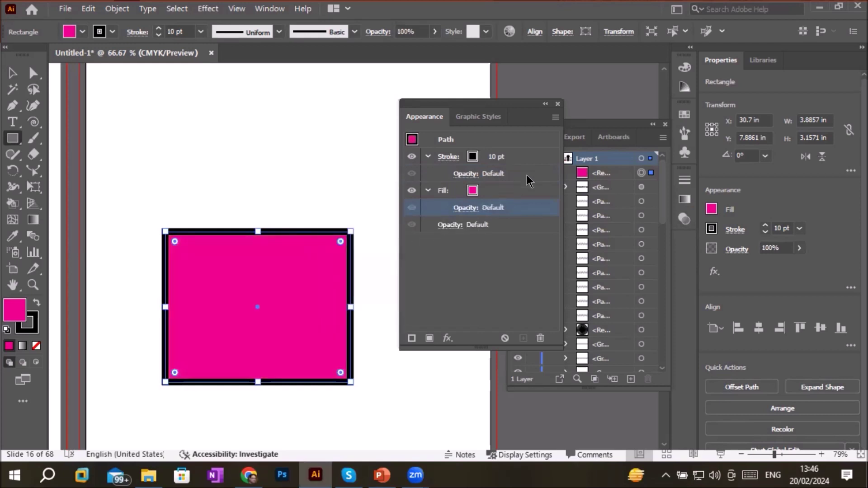
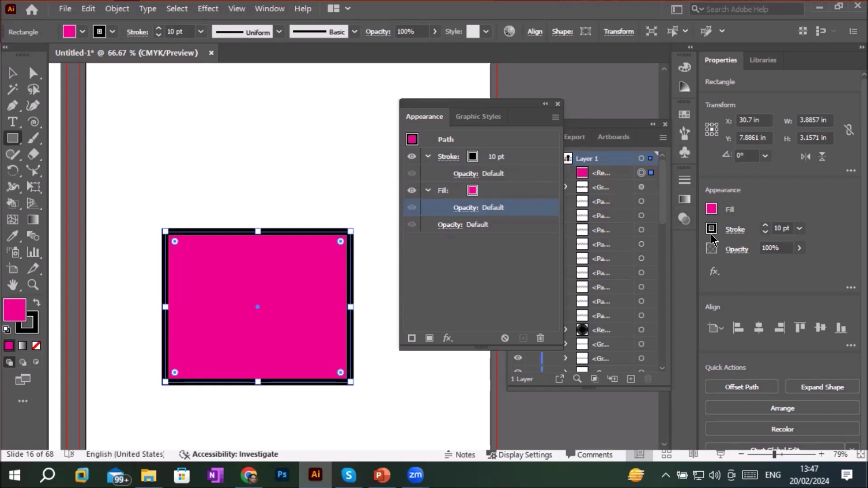
Step: Apply a Tweak effect to the rectangle's fill with 0% horizontal and 0% vertical relative amounts
click(713, 272)
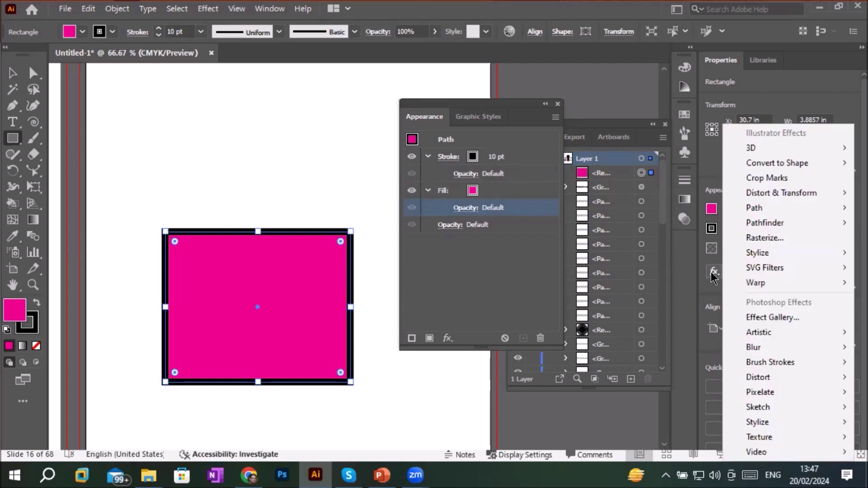
mouse_move(798, 193)
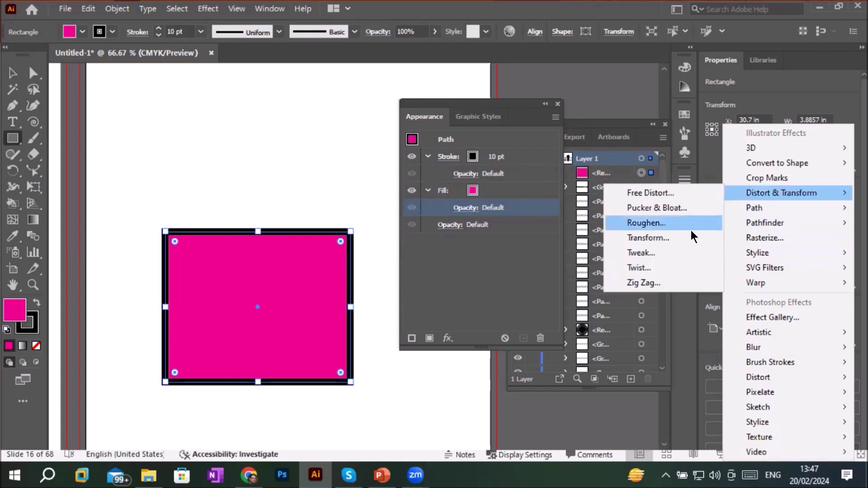
click(646, 253)
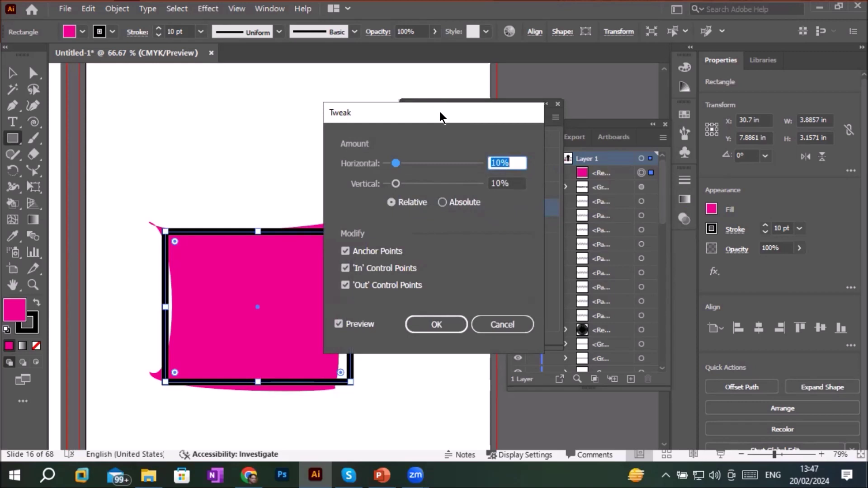
drag(440, 112, 543, 138)
drag(499, 190, 491, 212)
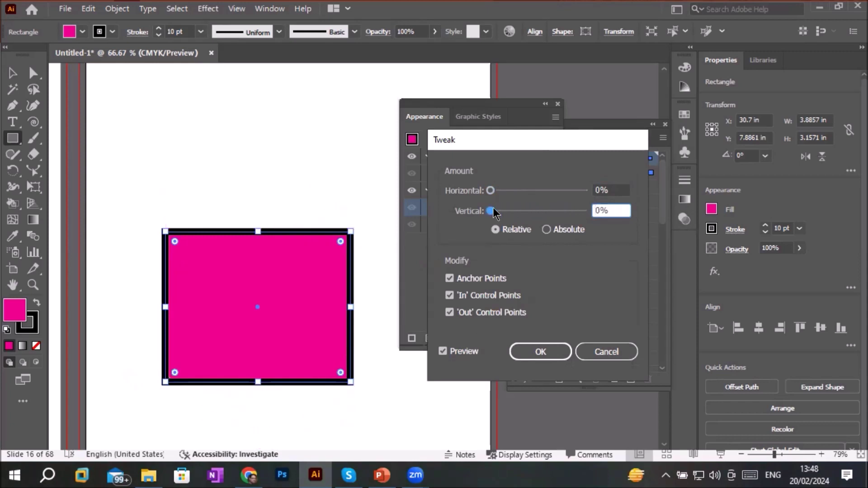
click(490, 191)
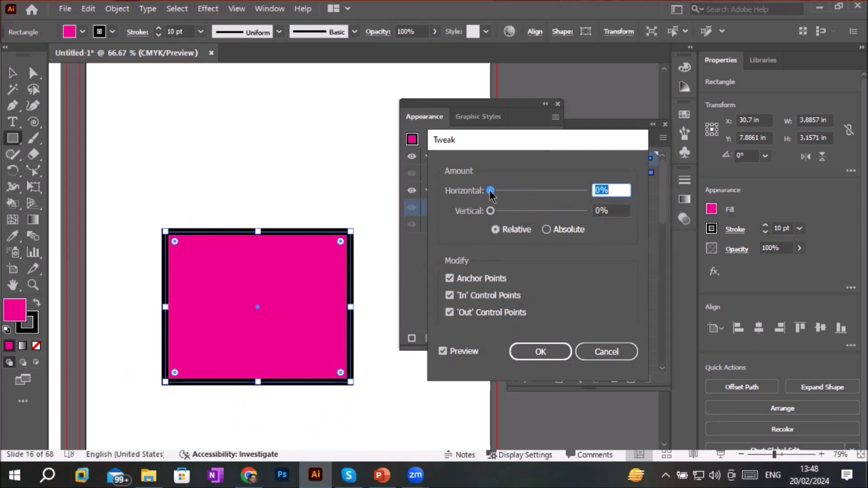
drag(491, 191, 451, 191)
click(560, 353)
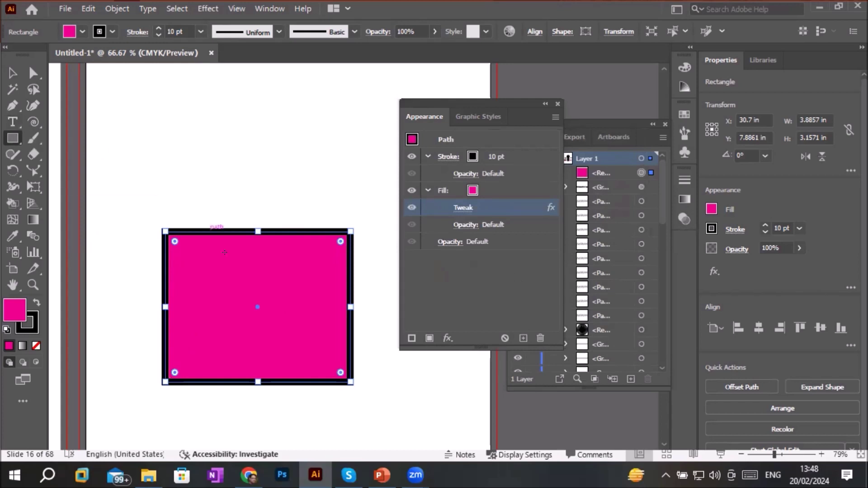
Step: Raise the horizontal and vertical amounts of the fill's Tweak effect to warp it, and delete the effect
click(463, 207)
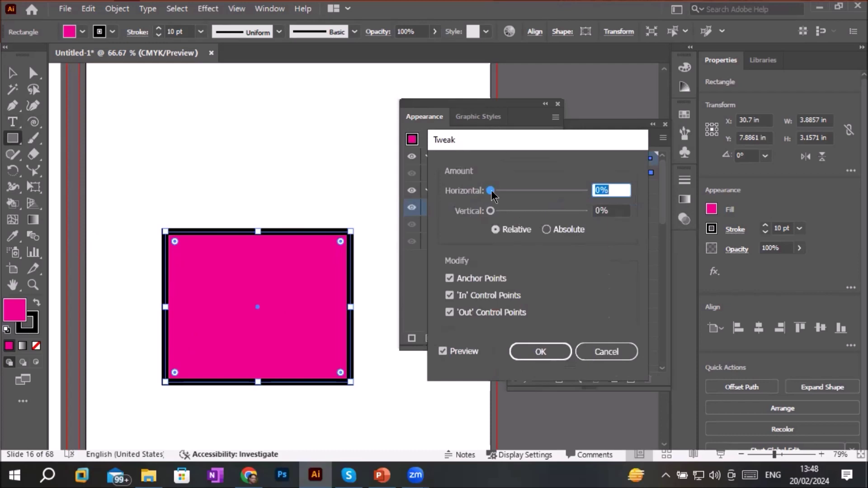
drag(491, 190, 505, 211)
click(542, 351)
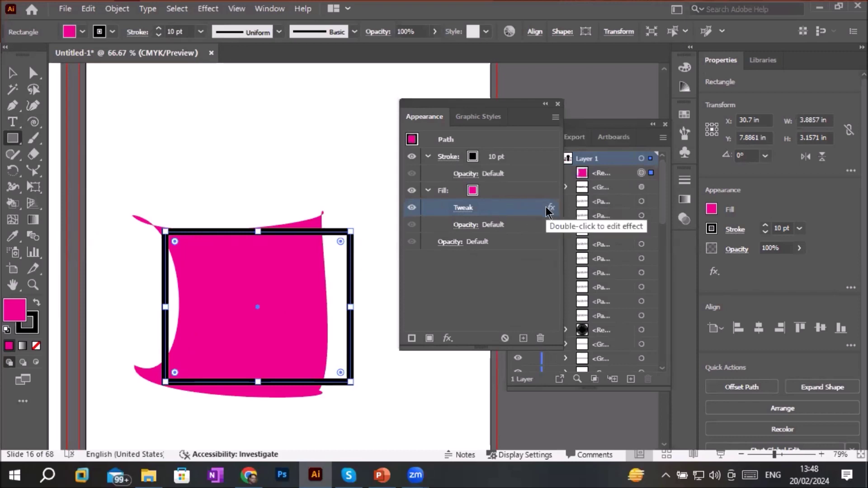
click(539, 339)
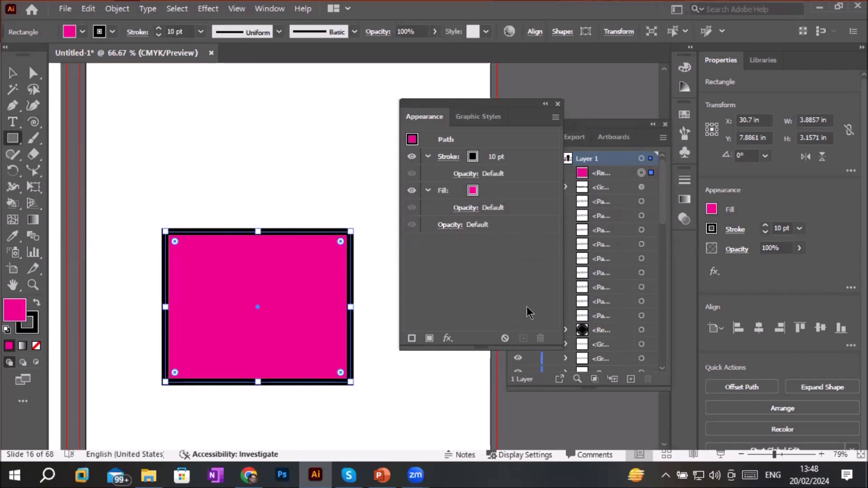
Step: Apply a Free Distort effect to the tall white rectangle, spreading its upper corners far outward and pulling its lower corners inward and down
click(445, 338)
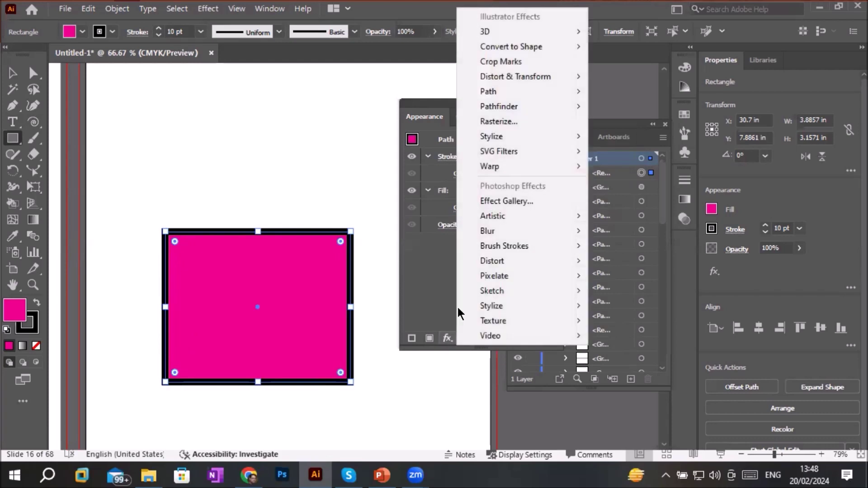
mouse_move(549, 75)
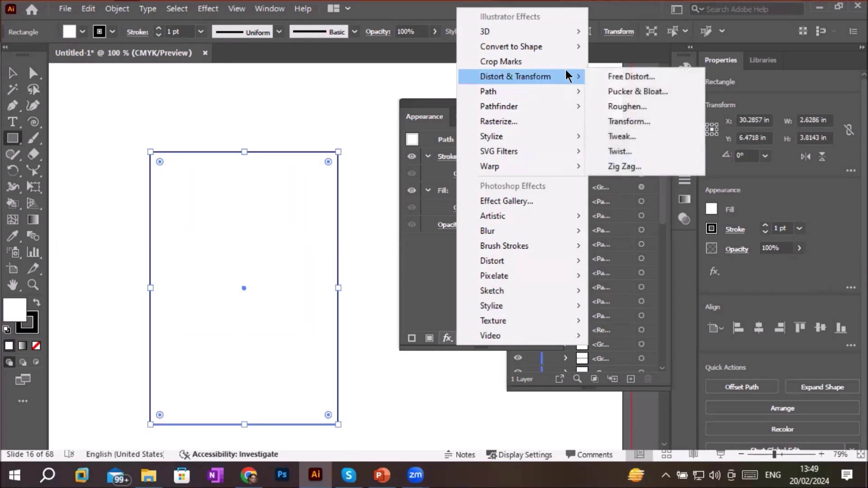
click(646, 70)
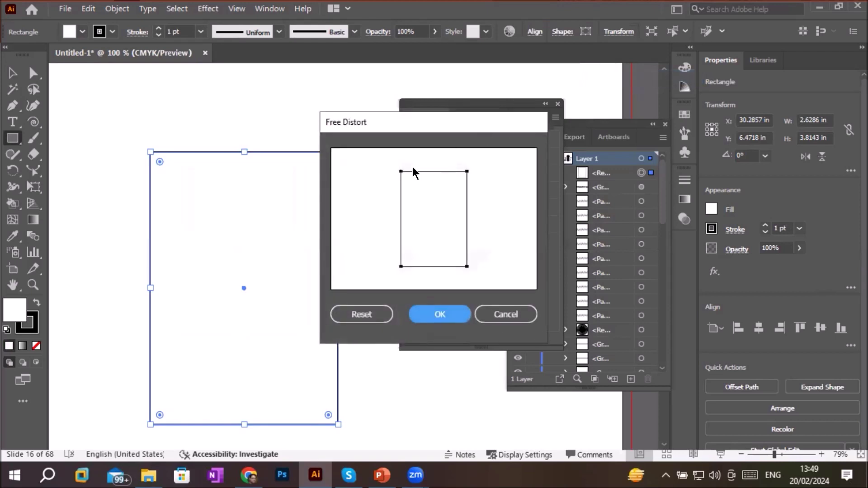
drag(402, 170, 332, 149)
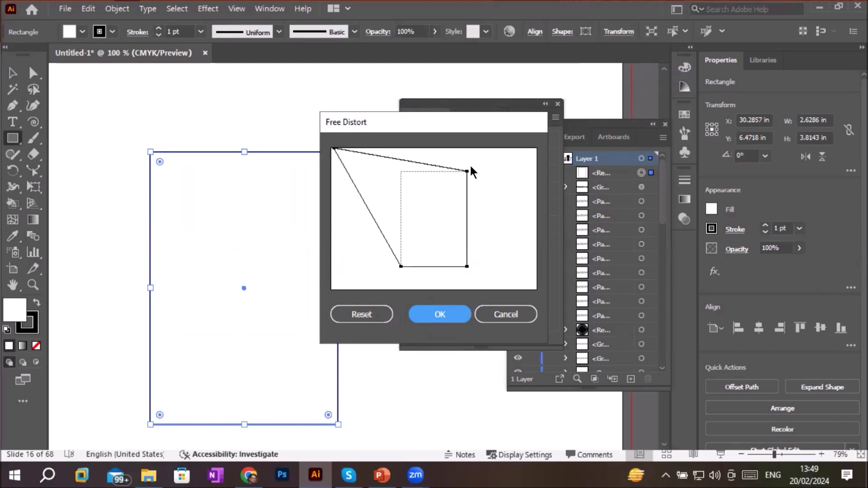
drag(463, 170, 536, 150)
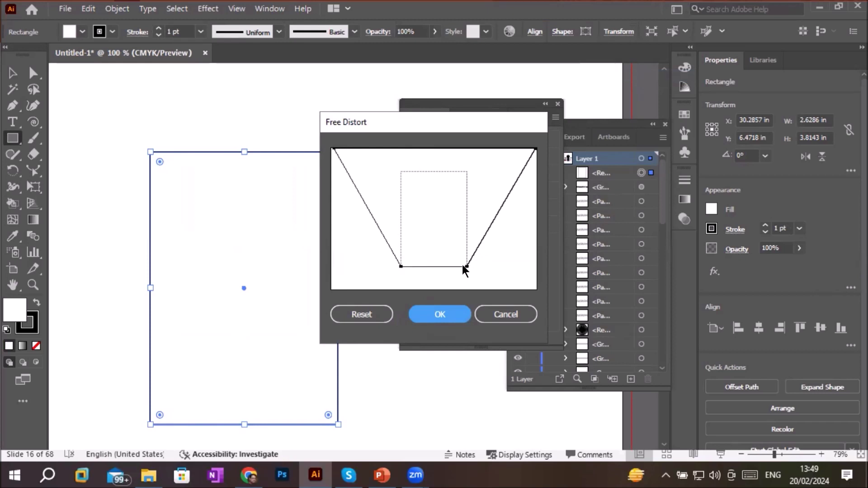
drag(462, 265, 448, 275)
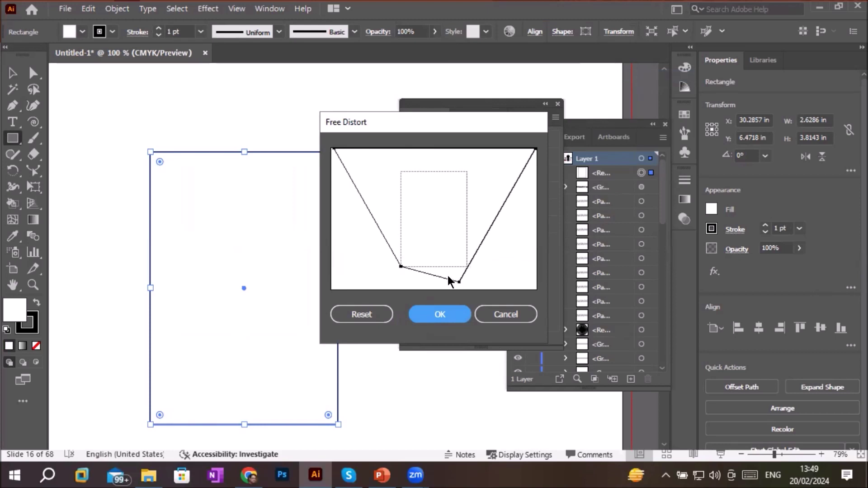
drag(398, 265, 427, 283)
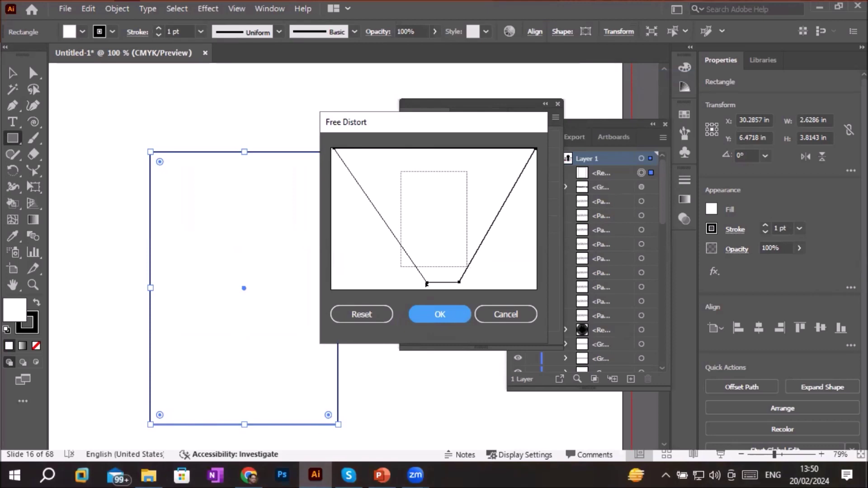
click(426, 311)
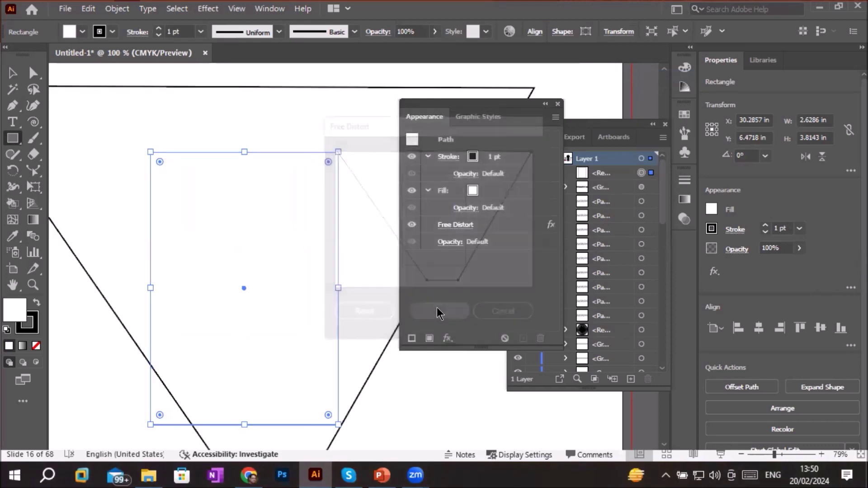
Step: Expand the appearance of the free-distorted rectangle so its outline becomes actual trapezoid geometry
scroll(321, 322, down, 2)
scroll(320, 322, down, 1)
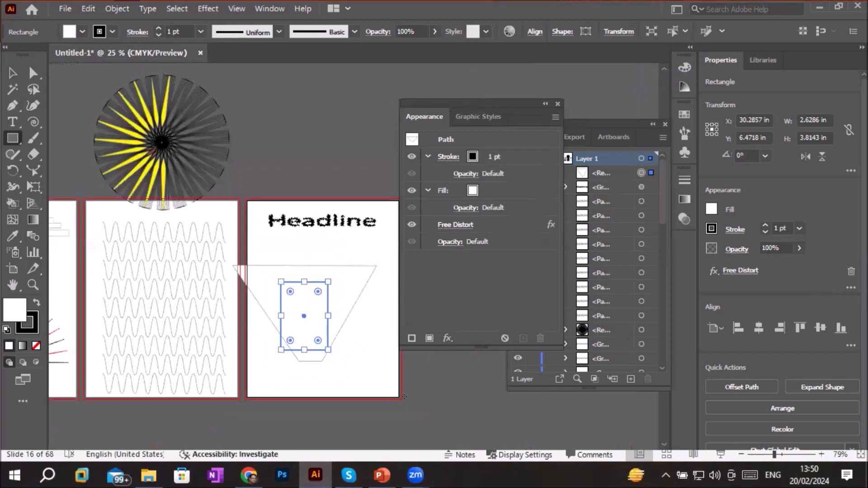
scroll(400, 359, up, 1)
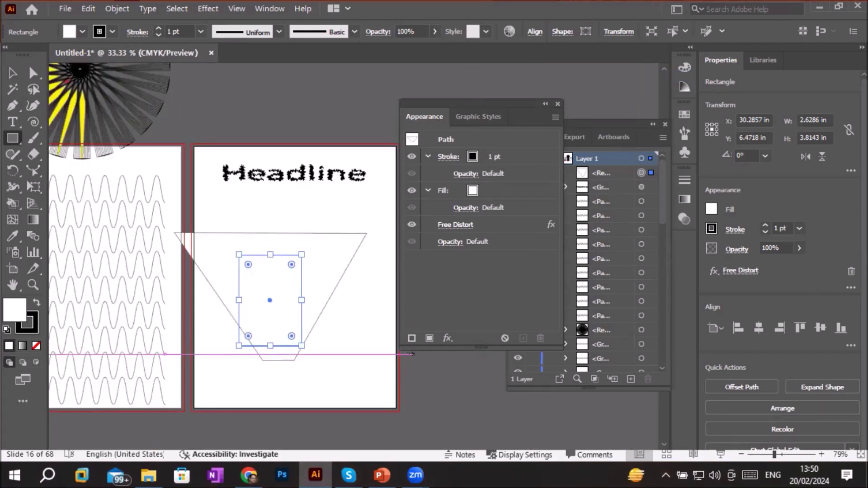
click(122, 10)
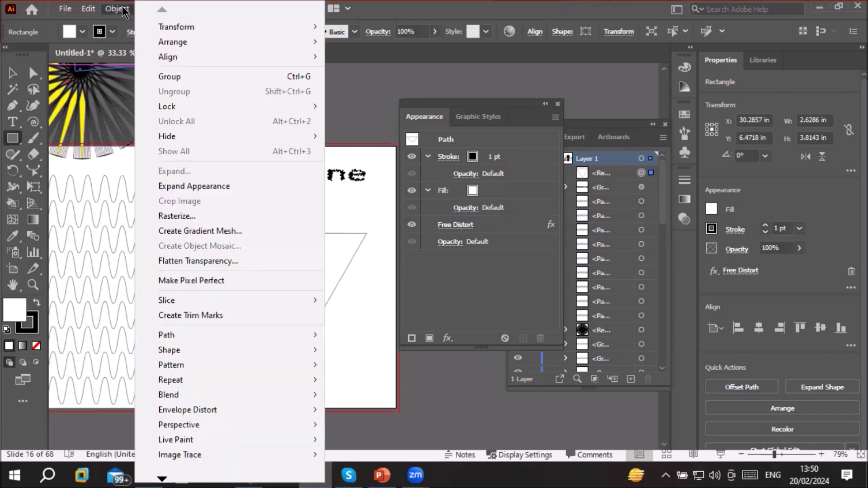
click(251, 183)
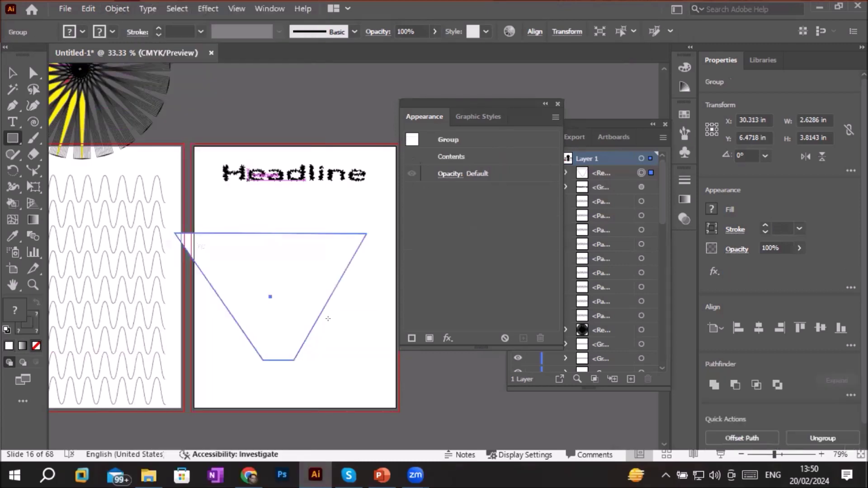
Step: Move the expanded trapezoid fully onto the artboard just below the headline, at about X 31.33 in, Y 4.38 in
click(12, 72)
click(233, 242)
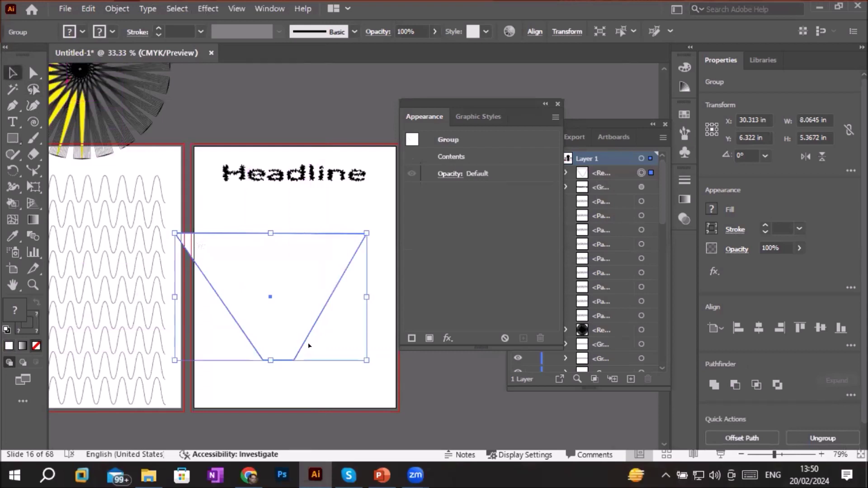
drag(298, 345, 328, 333)
drag(325, 329, 325, 299)
click(339, 374)
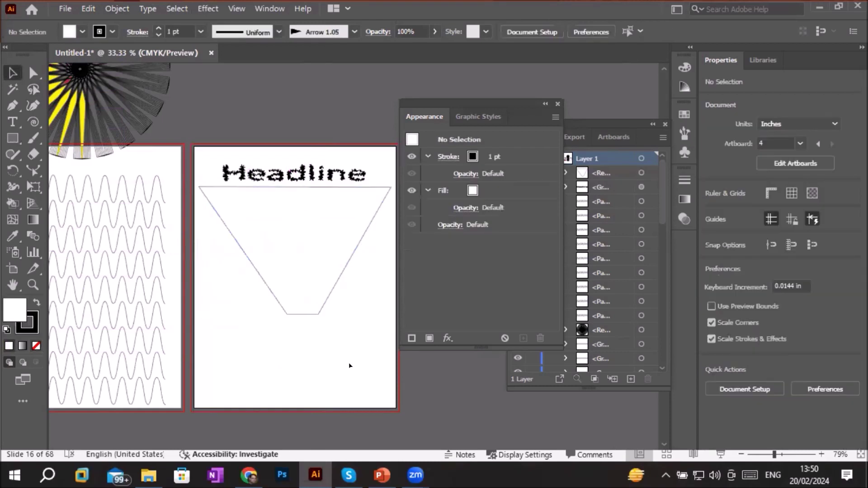
Step: Increase the trapezoid's stroke weight to 9 pt
click(332, 291)
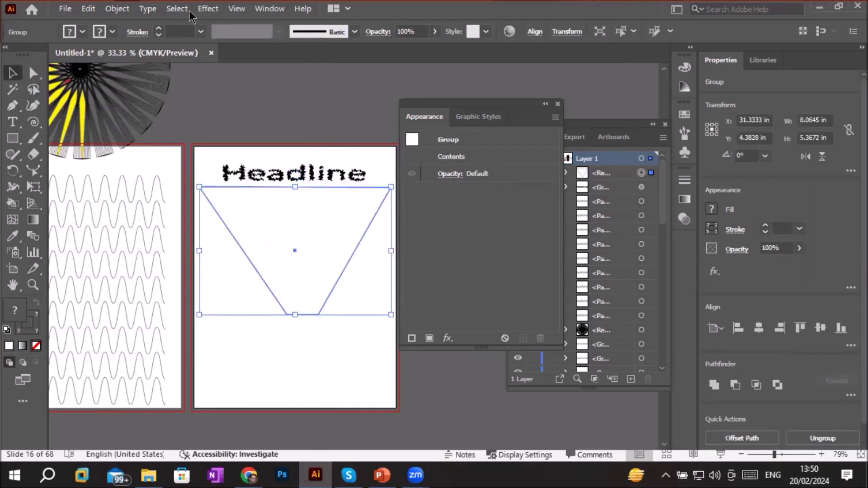
click(156, 25)
click(156, 25)
click(156, 25)
click(156, 25)
click(156, 25)
click(155, 25)
click(155, 26)
click(155, 26)
click(156, 26)
click(156, 26)
click(156, 26)
click(156, 26)
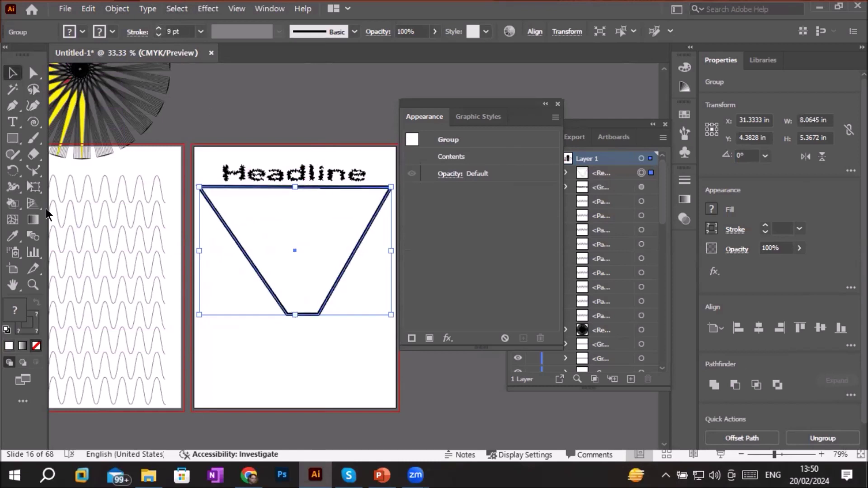
Step: Add the point text "TEXT" in the empty area below the trapezoid
click(12, 121)
click(240, 361)
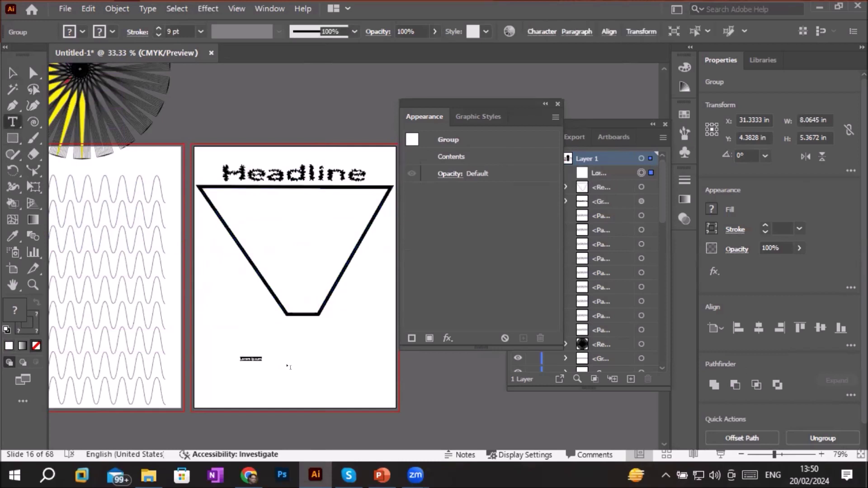
text(Text)
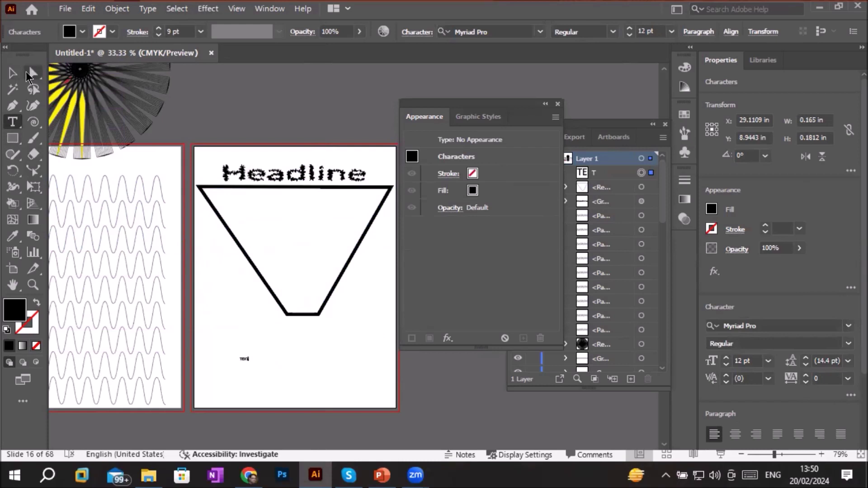
Step: Enlarge the text below the trapezoid to about 4.41 in wide and convert it to outlines
click(12, 72)
drag(250, 353, 371, 329)
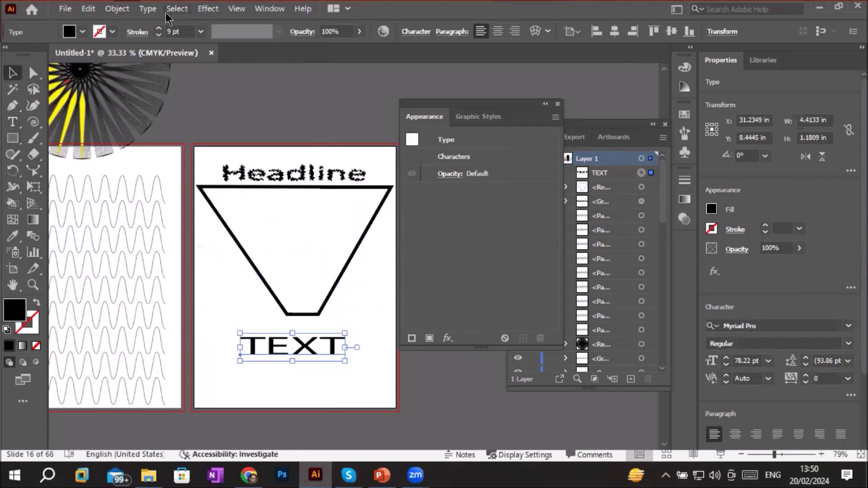
click(151, 12)
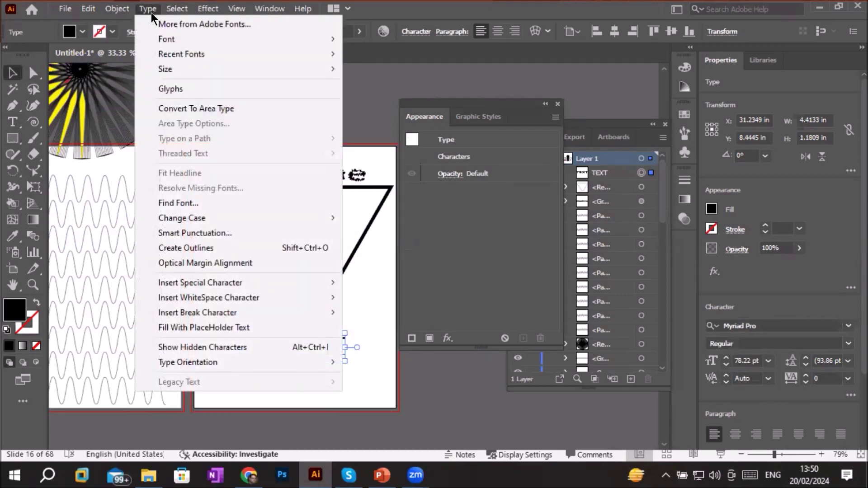
click(211, 247)
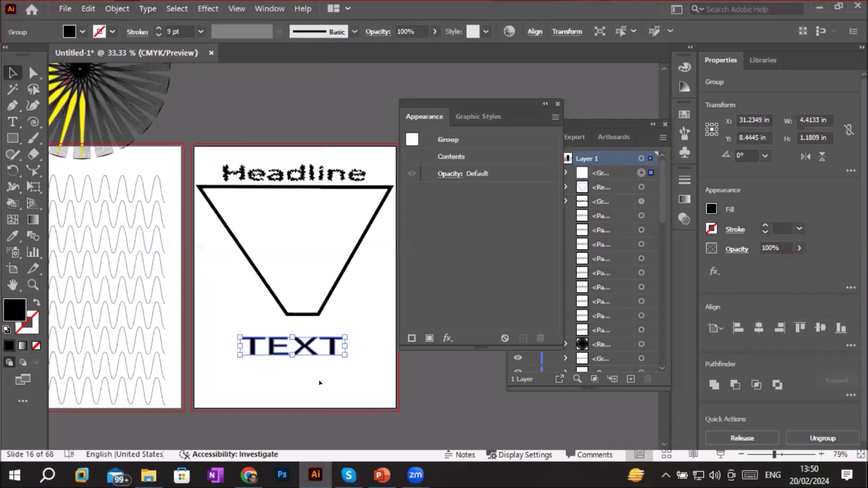
Step: Apply a Free Distort effect to the outlined text, spreading its upper corners far outward and pulling its lower corners down and inward
scroll(319, 356, up, 4)
scroll(318, 355, down, 2)
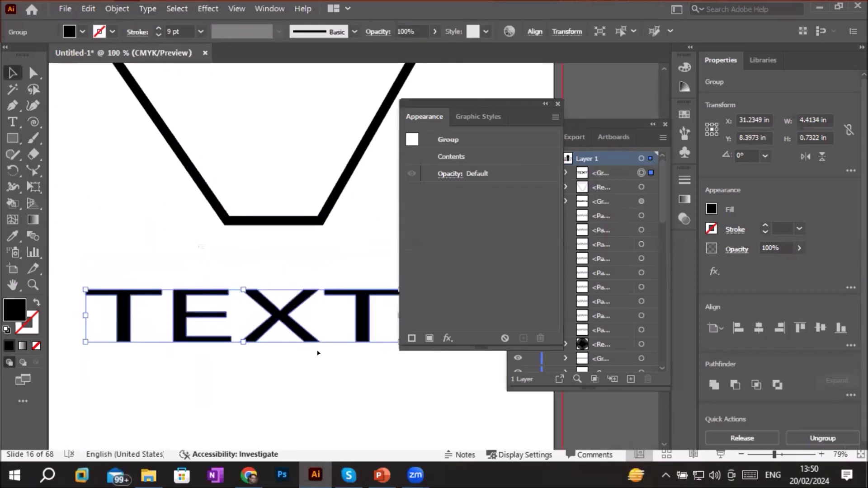
scroll(318, 354, down, 2)
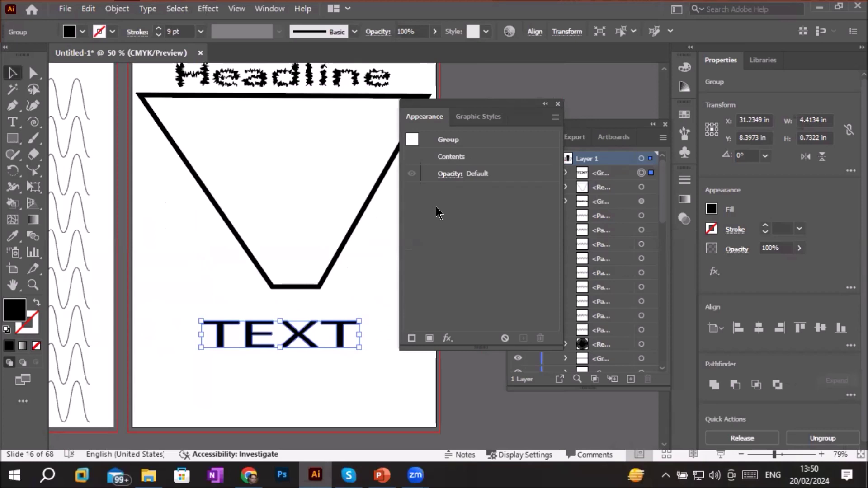
click(450, 338)
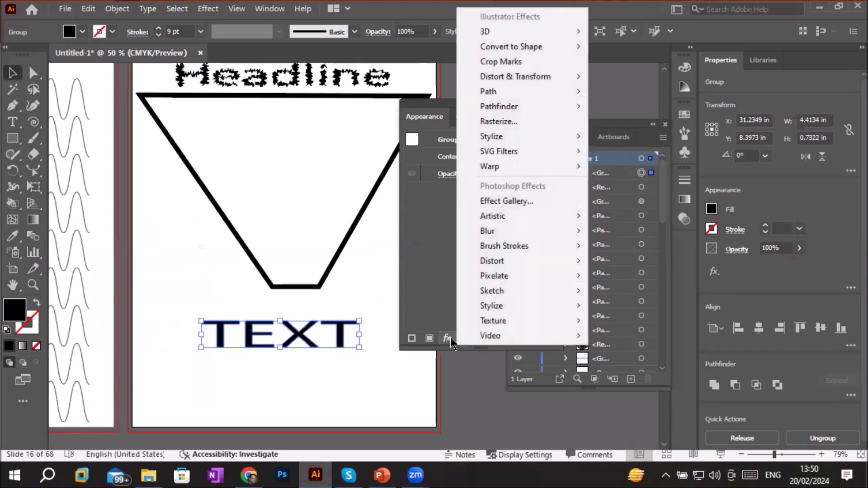
mouse_move(514, 77)
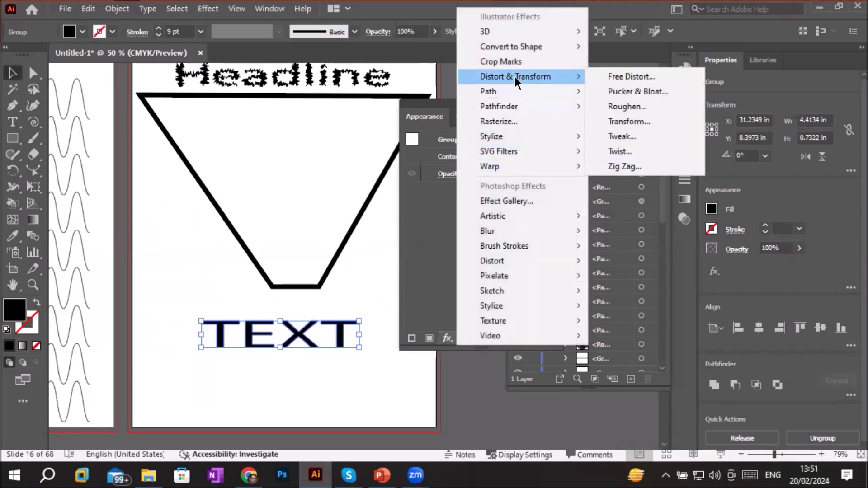
click(625, 72)
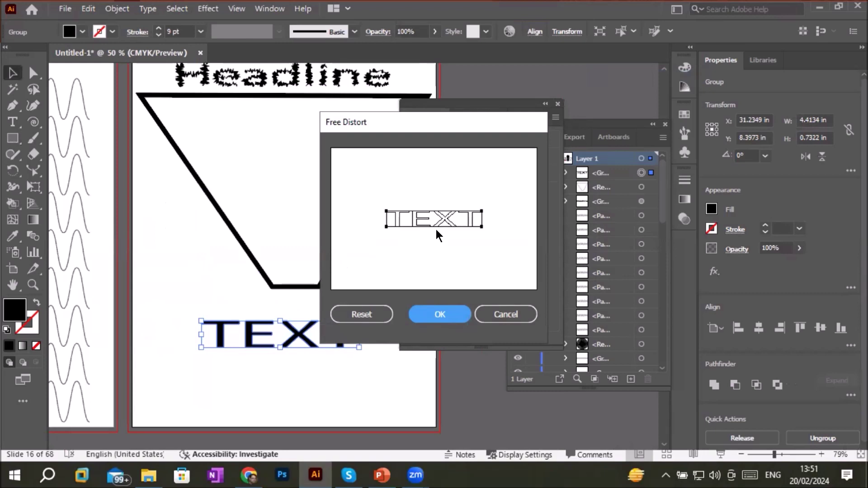
drag(480, 210, 533, 150)
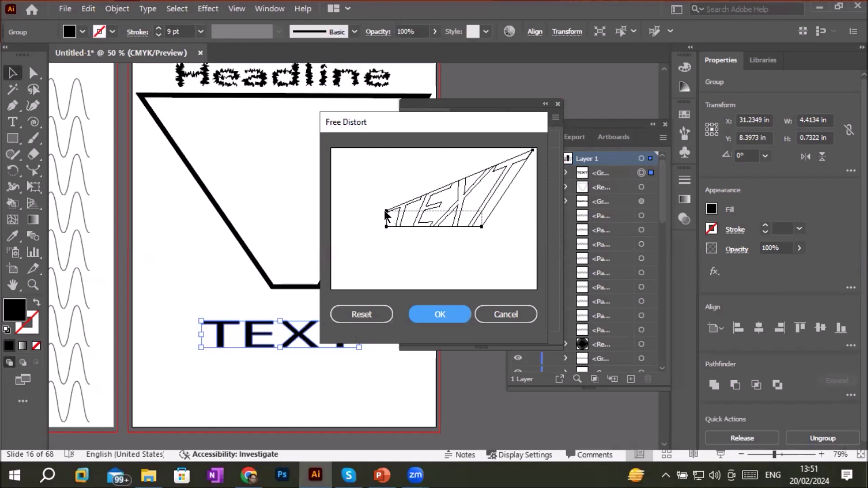
drag(384, 208, 332, 148)
drag(383, 223, 405, 289)
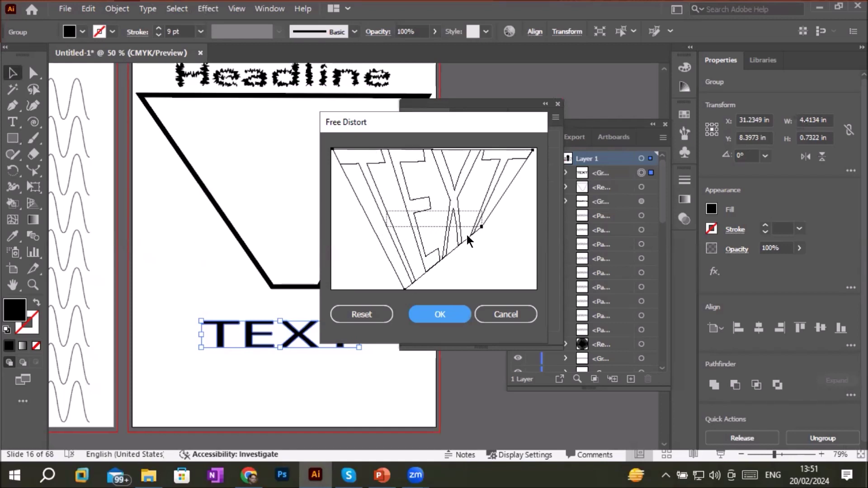
drag(479, 225, 470, 289)
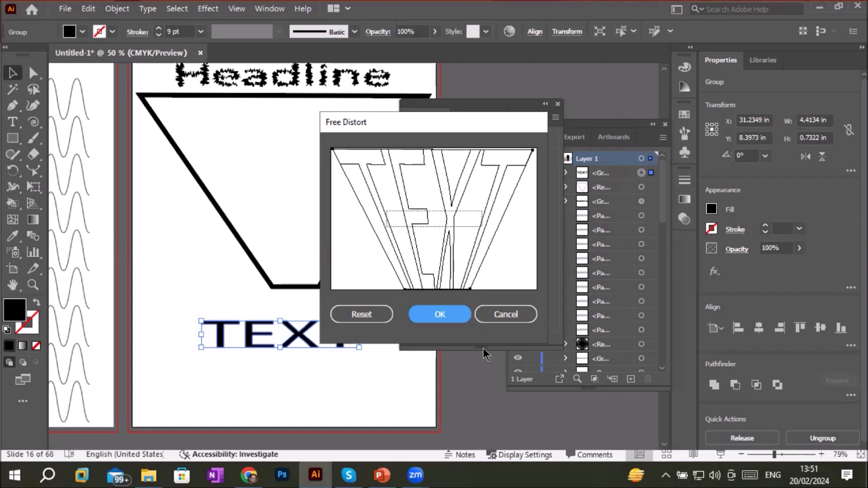
click(438, 315)
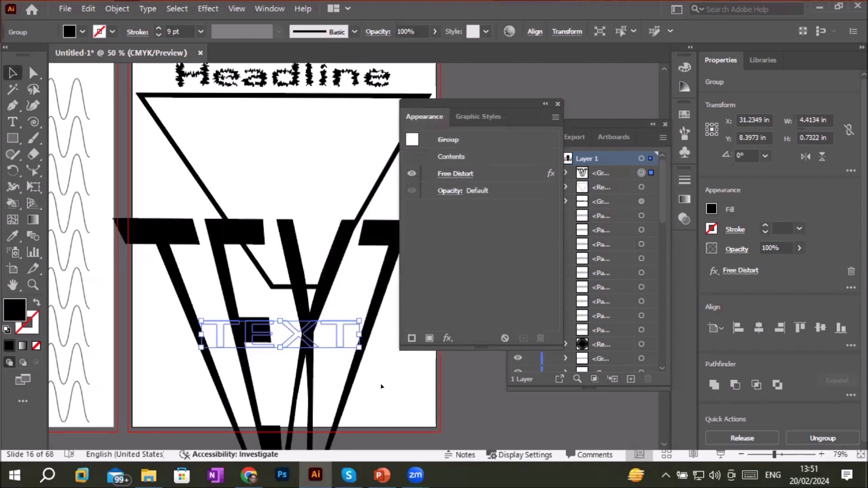
Step: Expand the appearance of the free-distorted text
scroll(374, 382, down, 2)
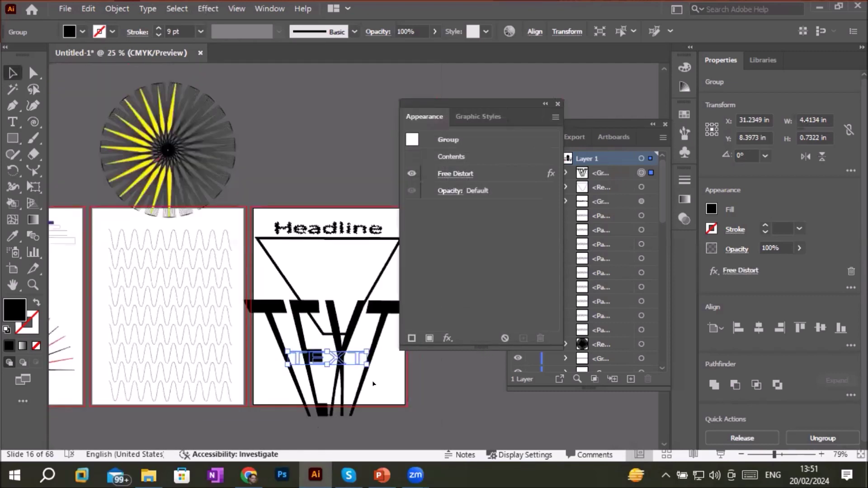
click(119, 9)
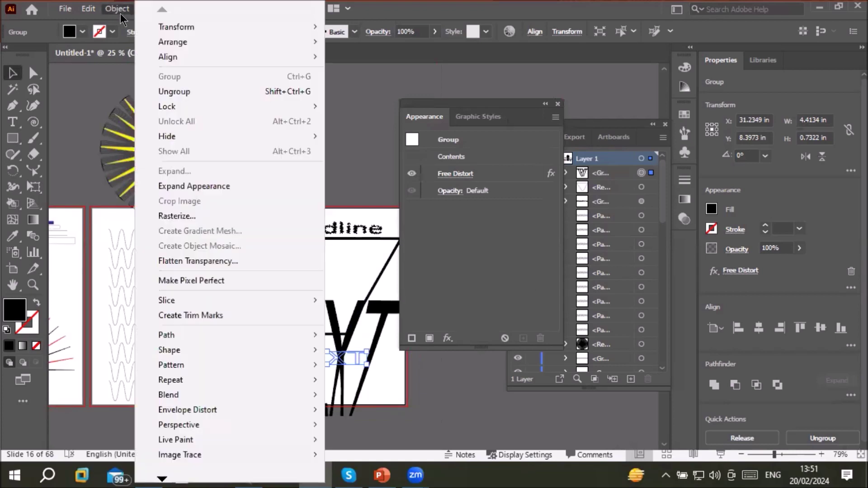
click(211, 185)
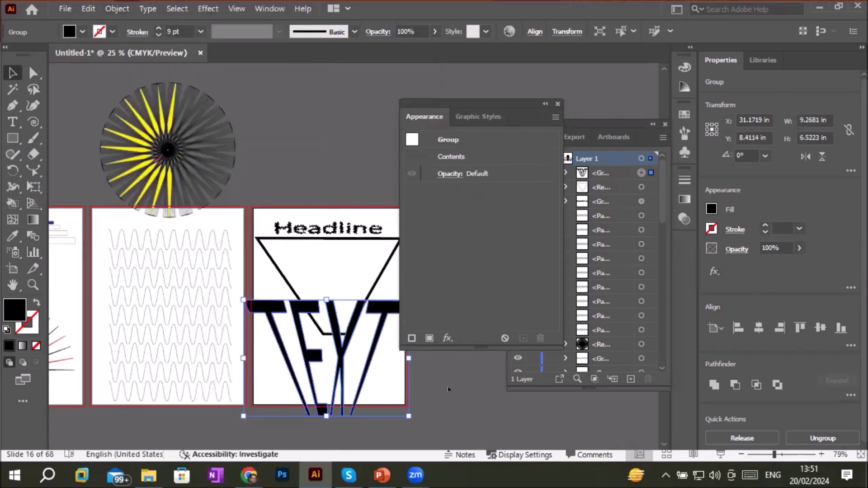
Step: Try positioning the distorted text over the trapezoid below the headline, moving it up and slightly back down
drag(468, 103, 527, 91)
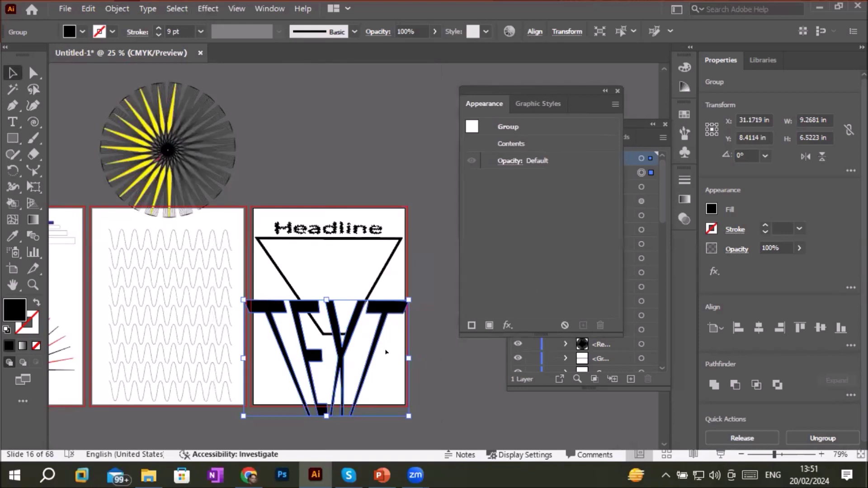
drag(379, 306, 380, 254)
click(449, 374)
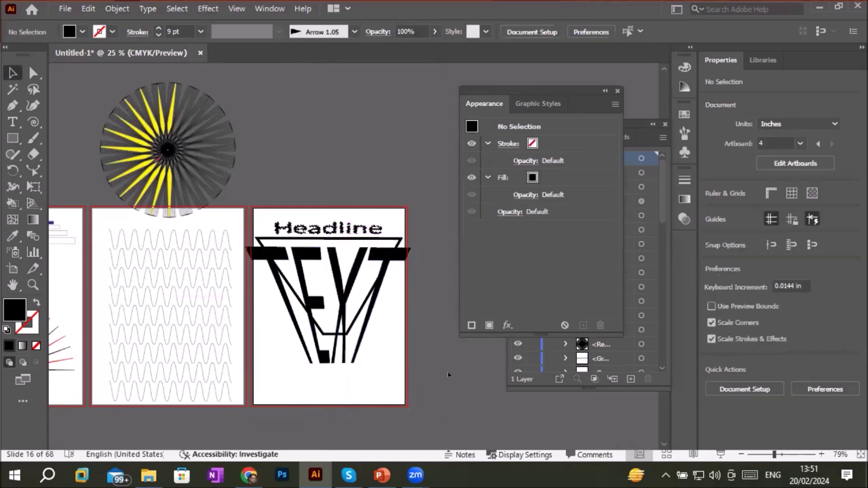
scroll(397, 343, up, 2)
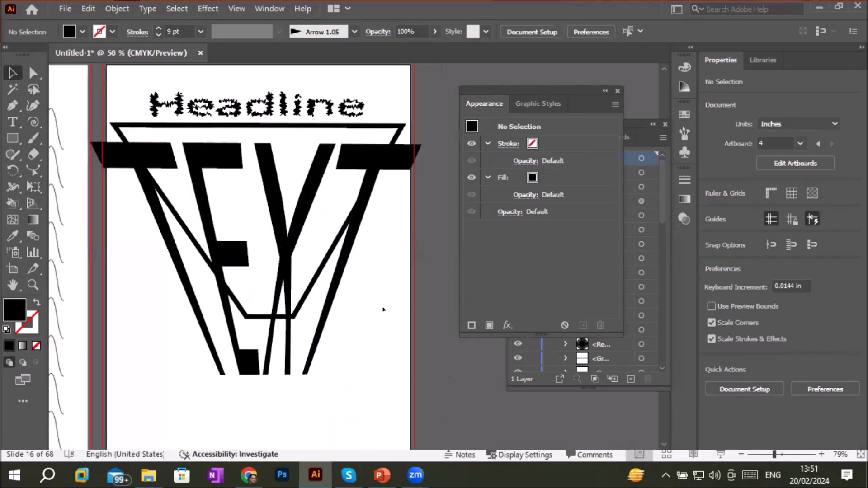
drag(316, 342, 320, 382)
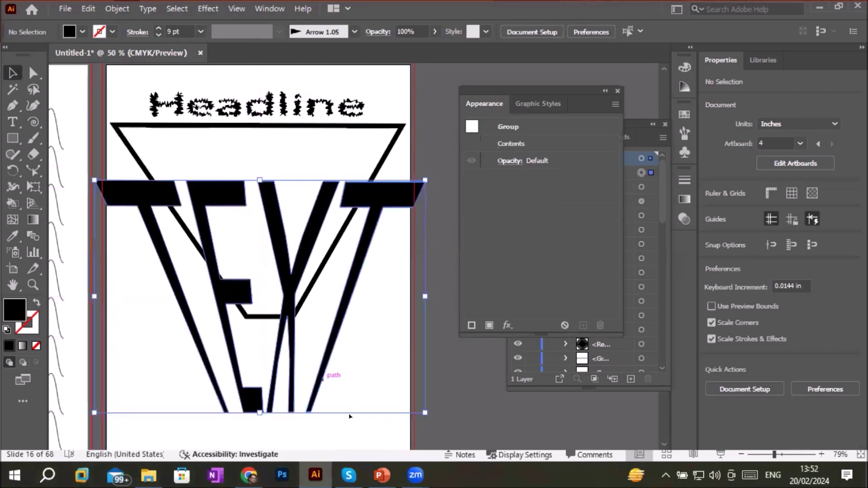
click(374, 427)
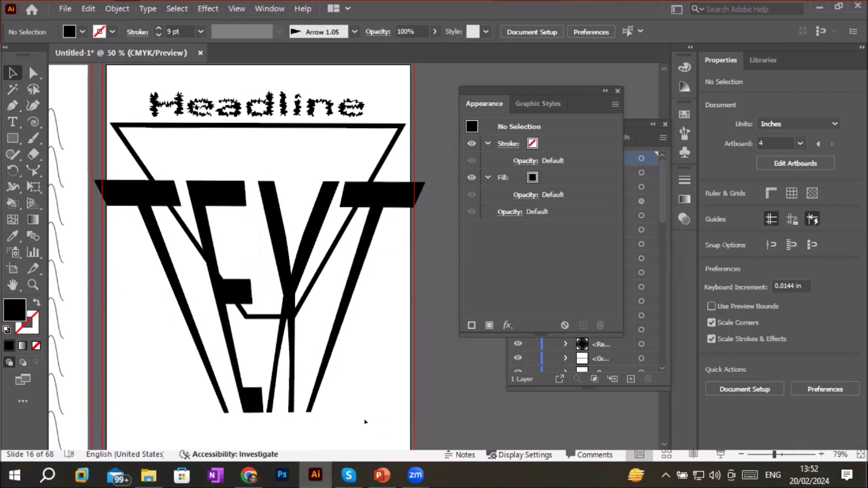
Step: Undo the text's moves, its expanded appearance and its Free Distort effect
key(ctrl+z)
key(ctrl+z)
key(ctrl+z)
key(ctrl+z)
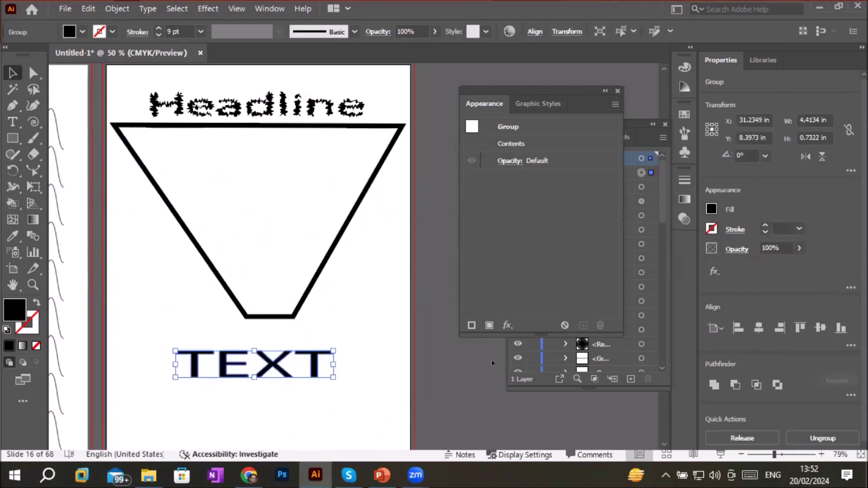
Step: Apply a Free Distort effect to the outlined text, stretching its left corners far outward so the word tapers toward the right
click(507, 326)
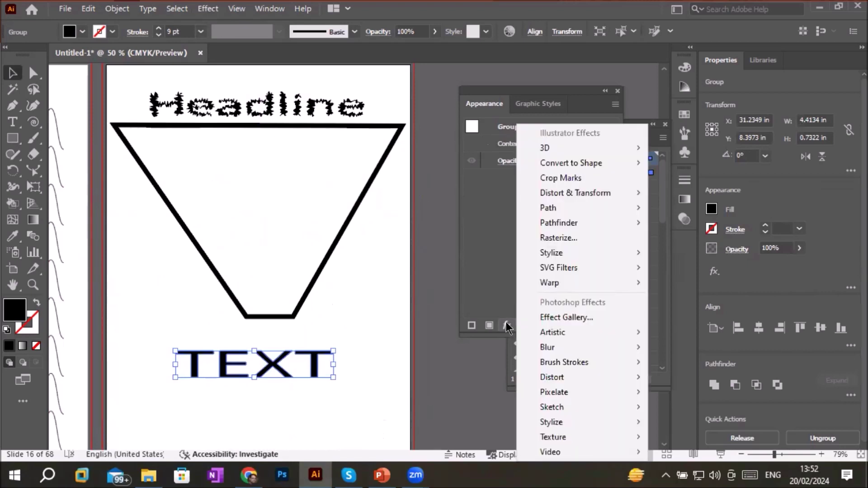
click(493, 243)
click(617, 91)
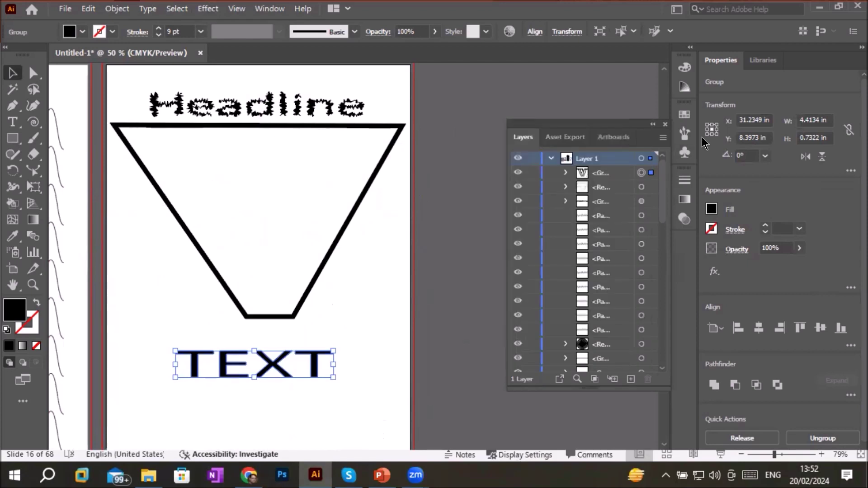
click(714, 274)
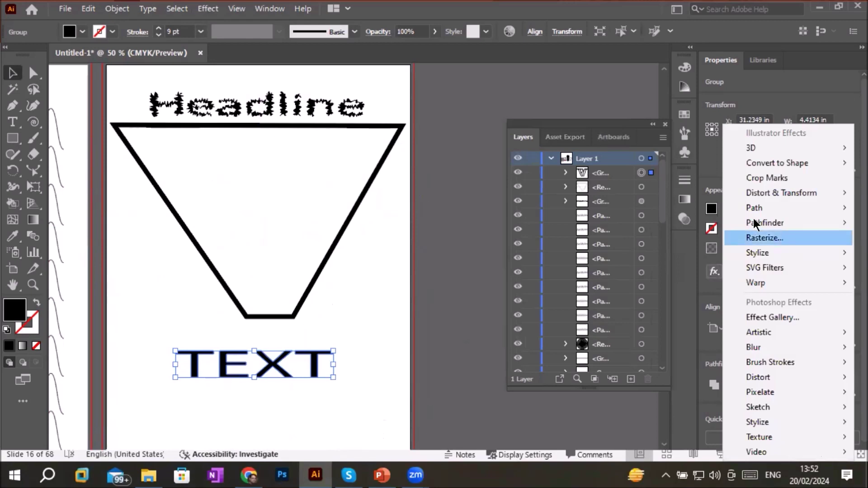
mouse_move(765, 197)
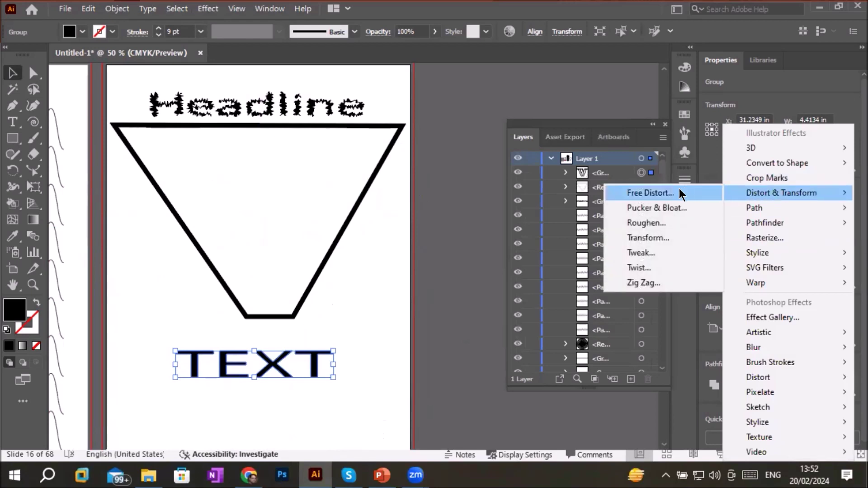
click(633, 195)
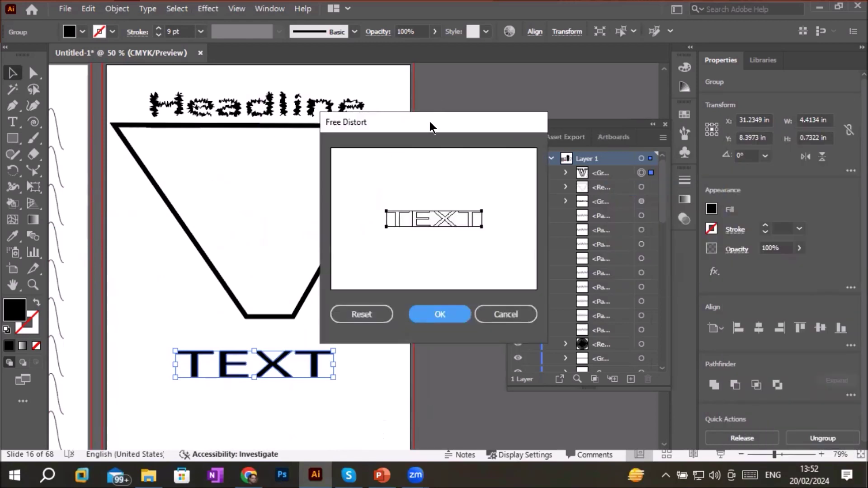
drag(430, 121, 479, 91)
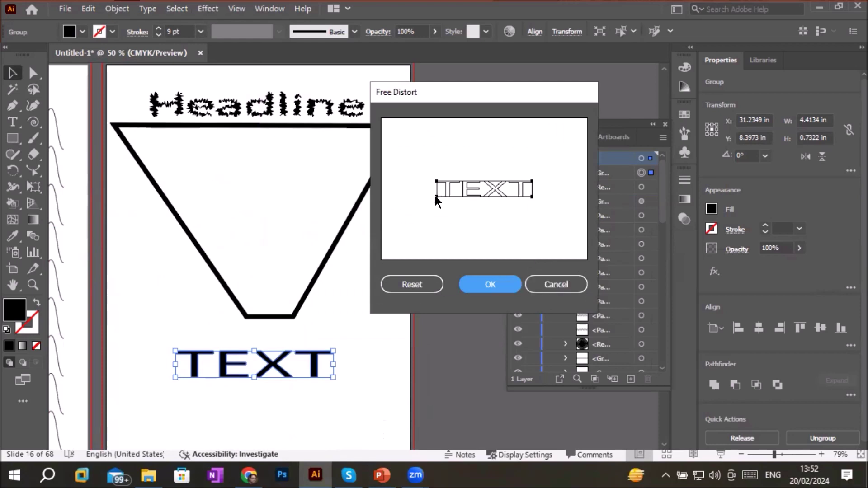
drag(435, 196, 381, 257)
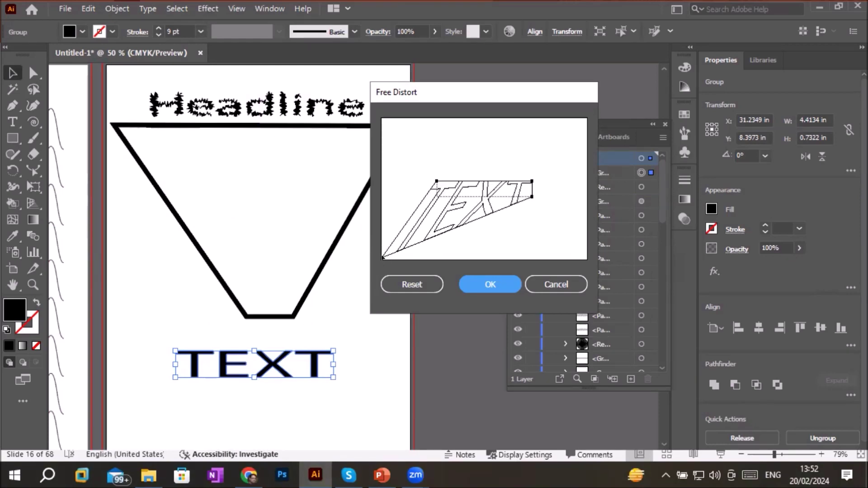
drag(435, 180, 373, 108)
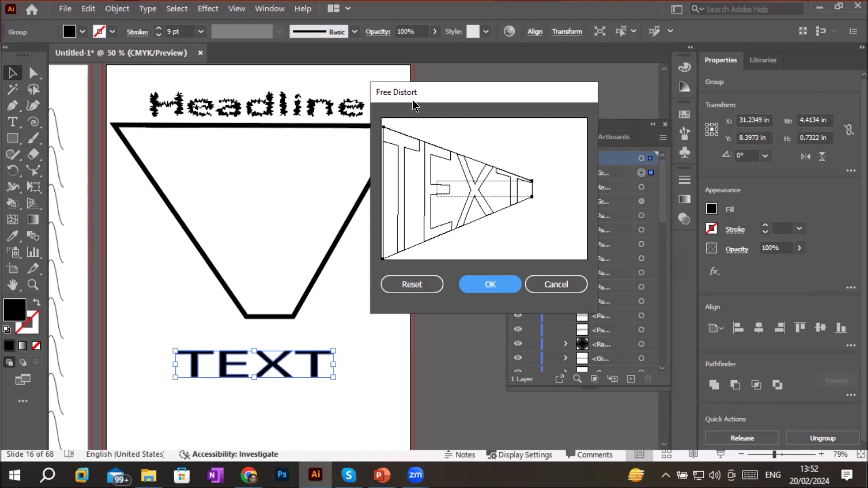
mouse_move(383, 126)
mouse_down()
mouse_move(524, 181)
mouse_move(382, 116)
mouse_up()
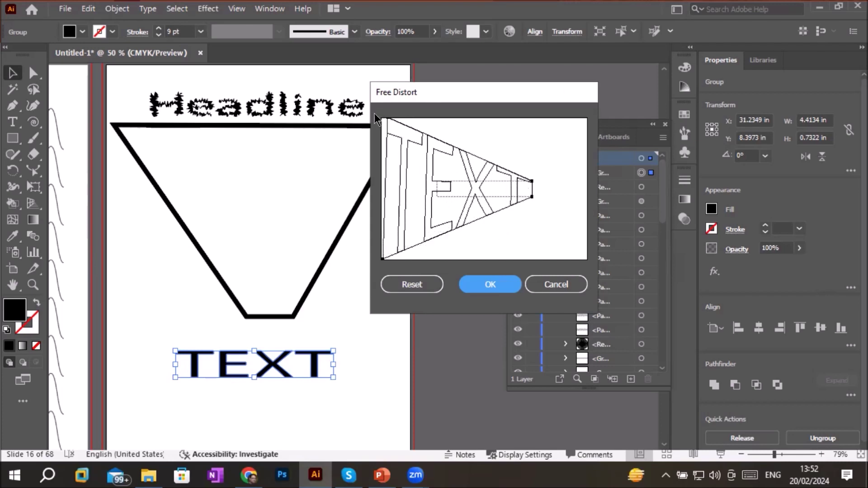
mouse_move(382, 119)
mouse_down()
mouse_move(401, 160)
mouse_move(381, 124)
mouse_up()
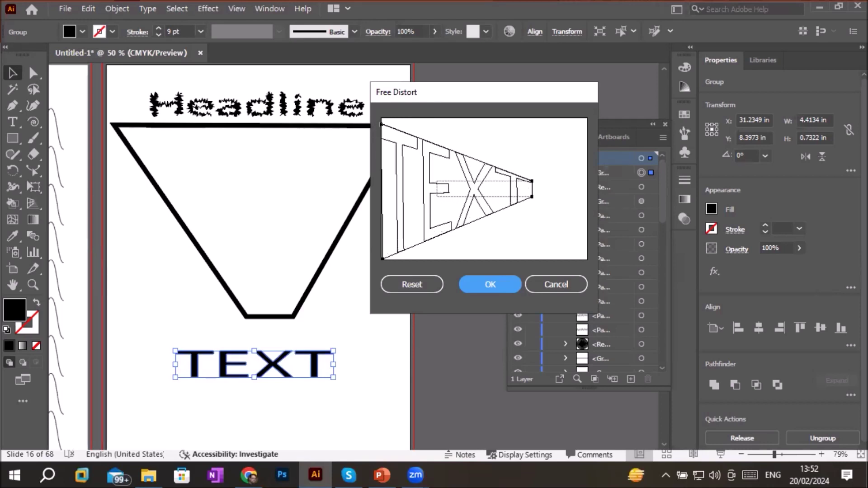
click(483, 276)
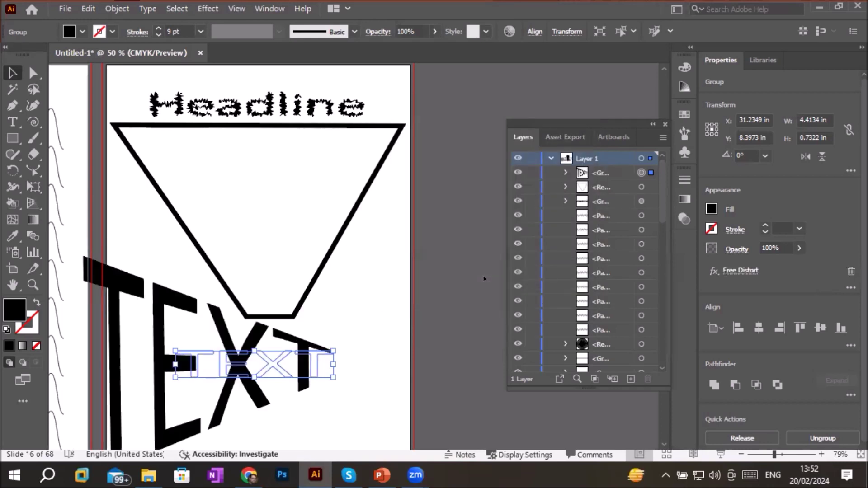
Step: Move the distorted text up over the base of the trapezoid and expand its appearance
scroll(359, 385, down, 1)
drag(266, 404, 288, 388)
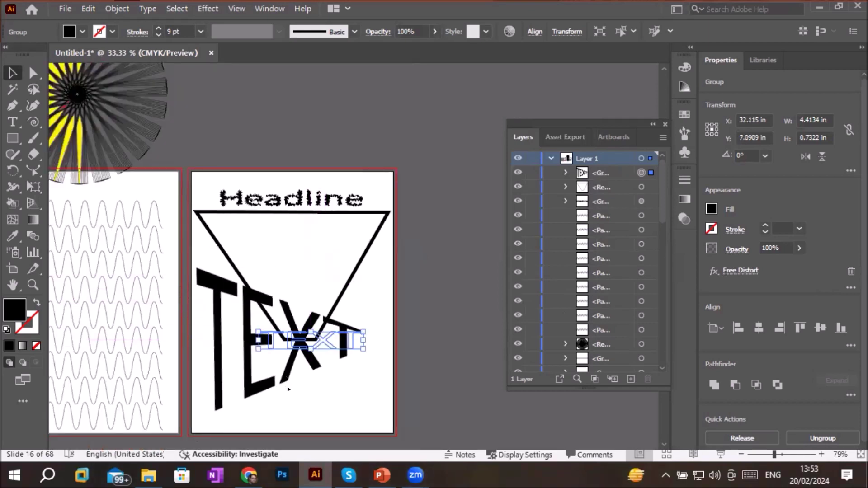
click(117, 9)
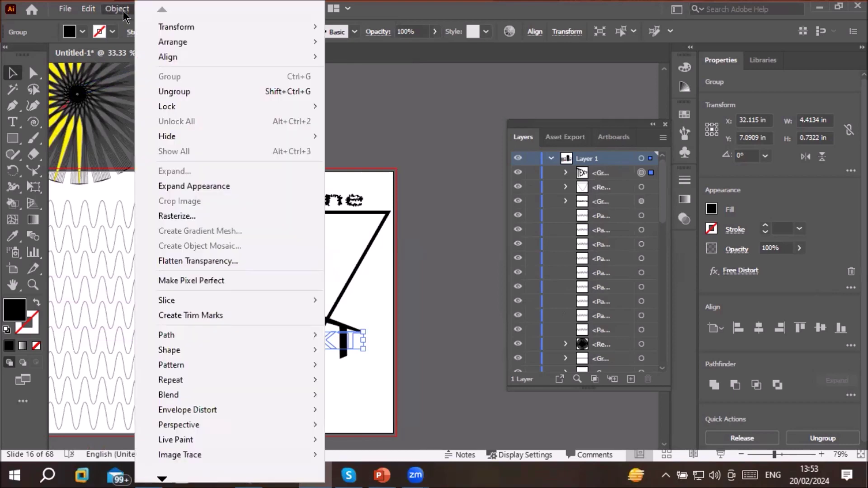
click(206, 185)
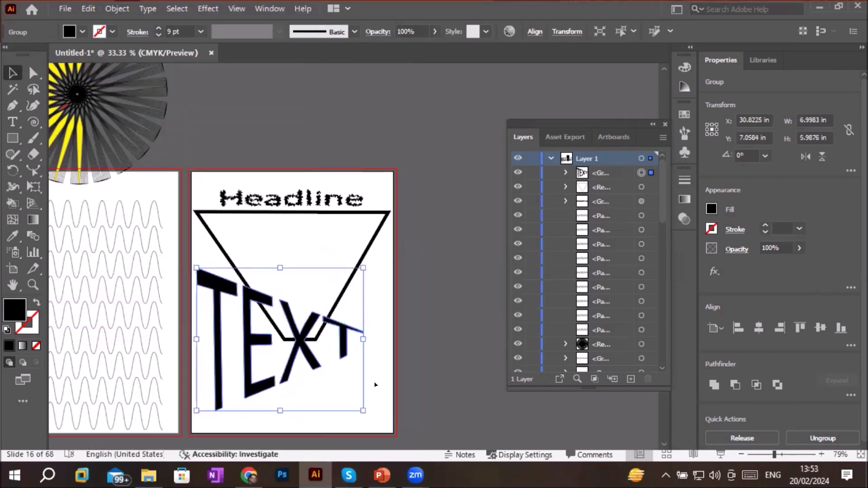
click(362, 413)
scroll(362, 412, up, 1)
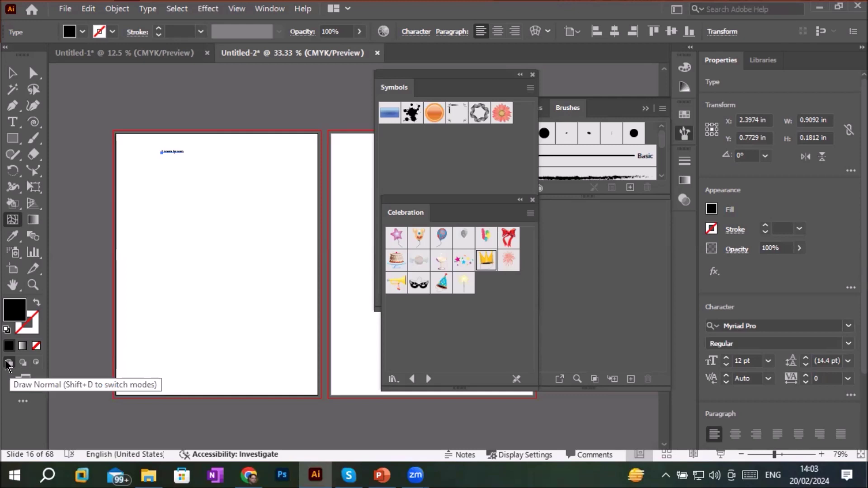
Step: Undock the tools so they float over the artboards, and try Draw Inside on the sample text before returning to Draw Normal
drag(21, 54, 302, 81)
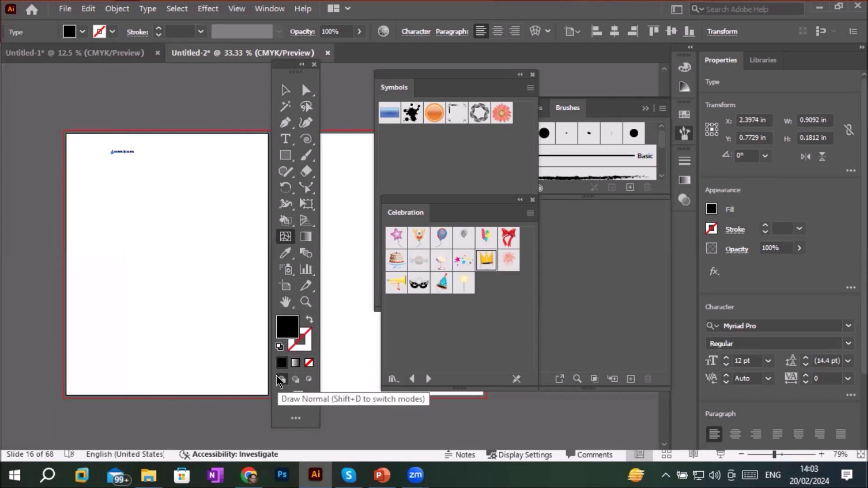
click(308, 379)
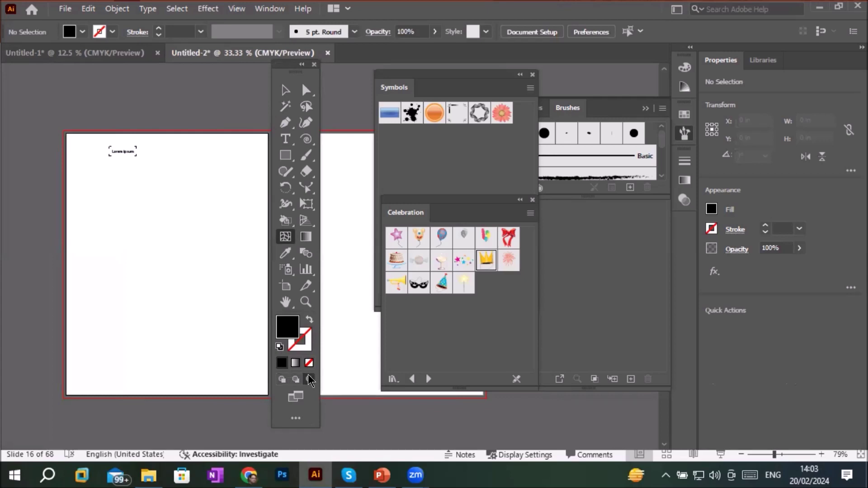
click(283, 379)
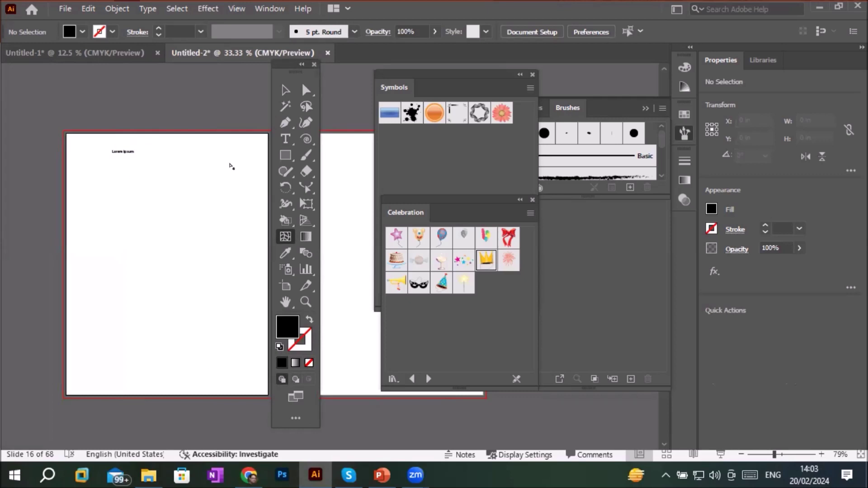
Step: Delete the Lorem ipsum text from the first artboard
click(285, 91)
drag(99, 144, 178, 170)
key(Delete)
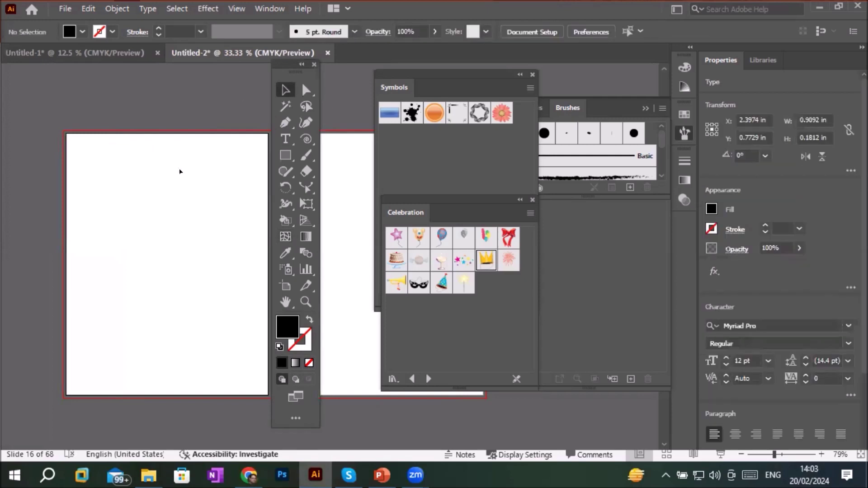
Step: Draw rectangles of about 3.34 × 2.86 in and 1.89 × 1.37 in and an ellipse of about 1.17 × 1.37 in on the first artboard
click(285, 155)
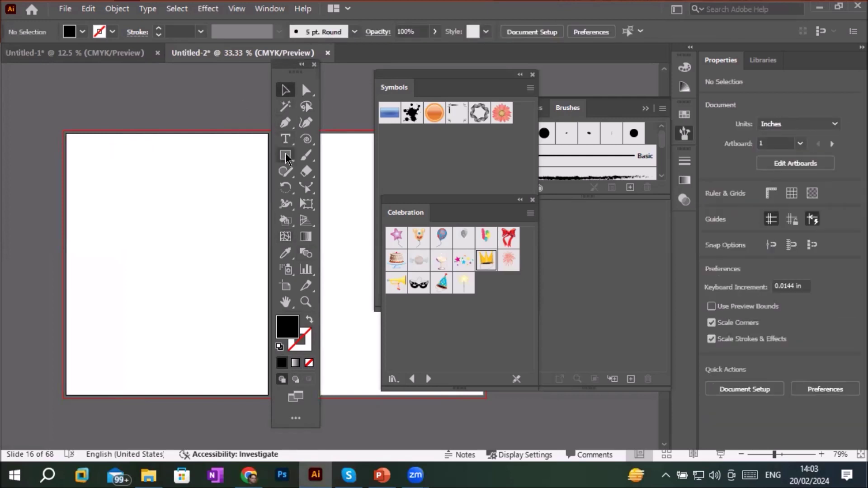
drag(107, 173, 188, 242)
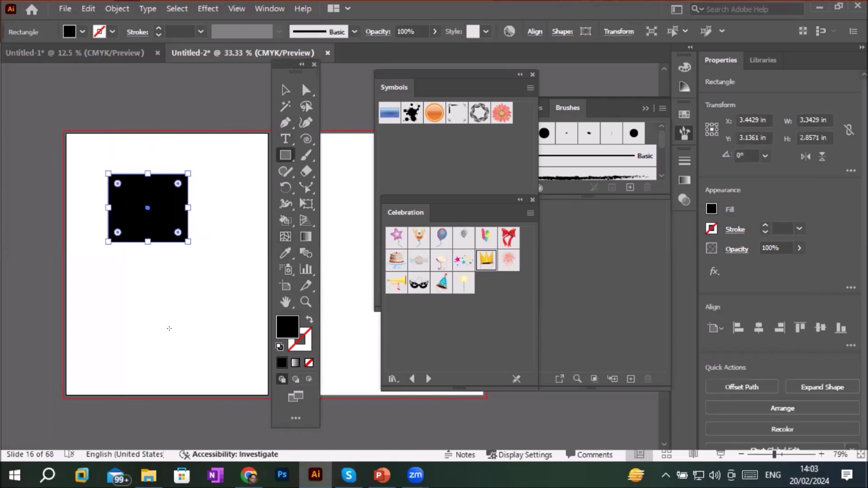
drag(142, 274, 190, 306)
click(285, 155)
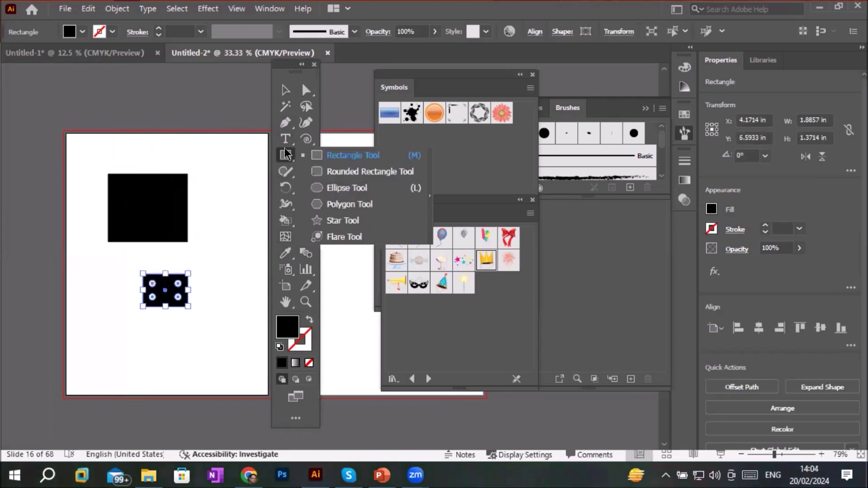
click(346, 188)
drag(101, 253, 130, 286)
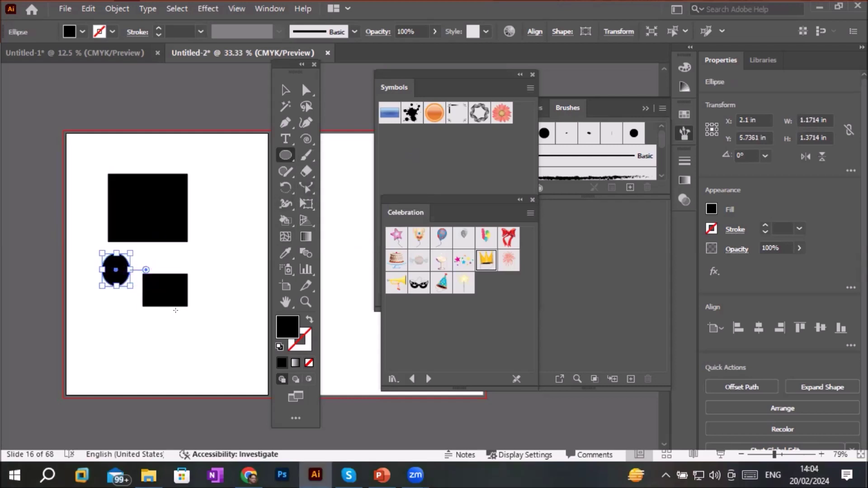
Step: Draw an ellipse about 5.57 × 8.29 in on the second artboard and reset it to the default white fill and black stroke
drag(210, 318, 30, 311)
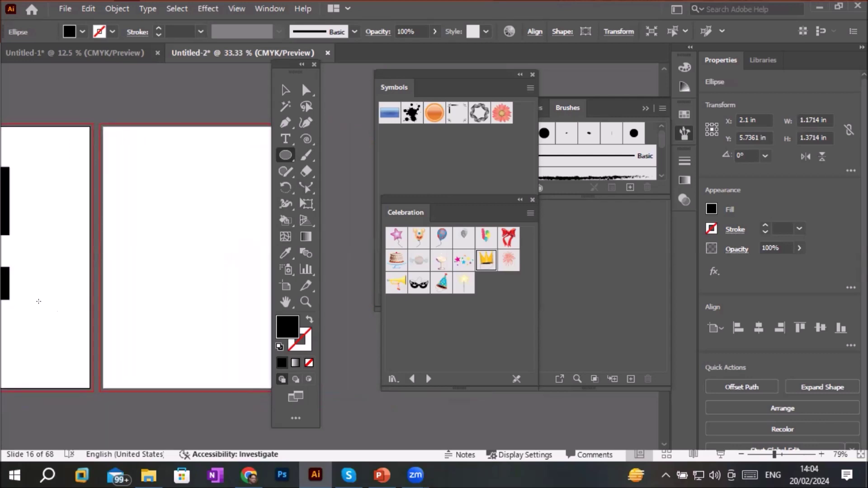
click(286, 156)
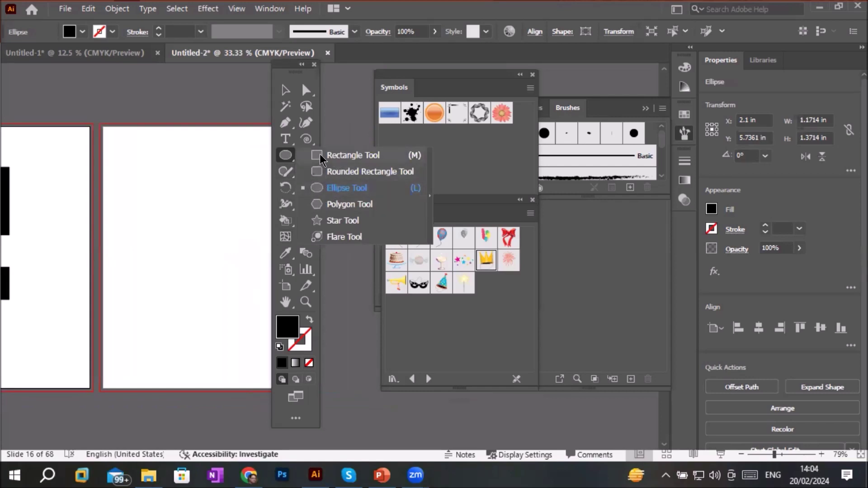
click(334, 187)
drag(132, 156, 265, 353)
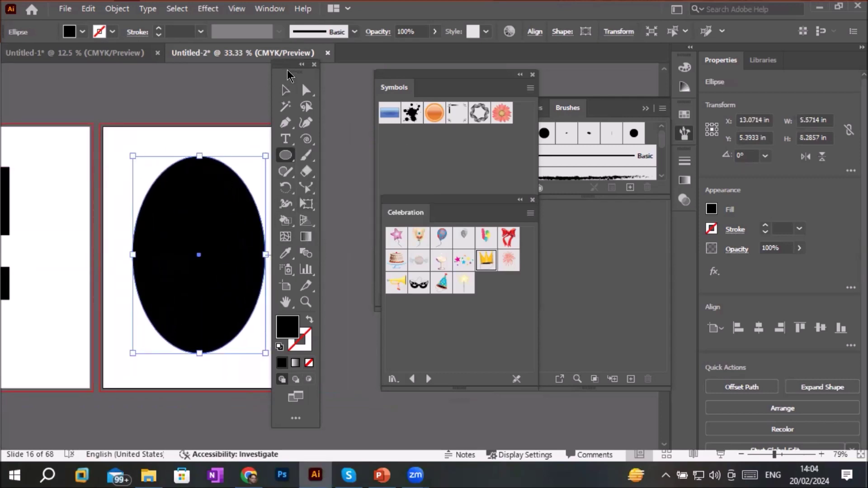
drag(287, 69, 313, 85)
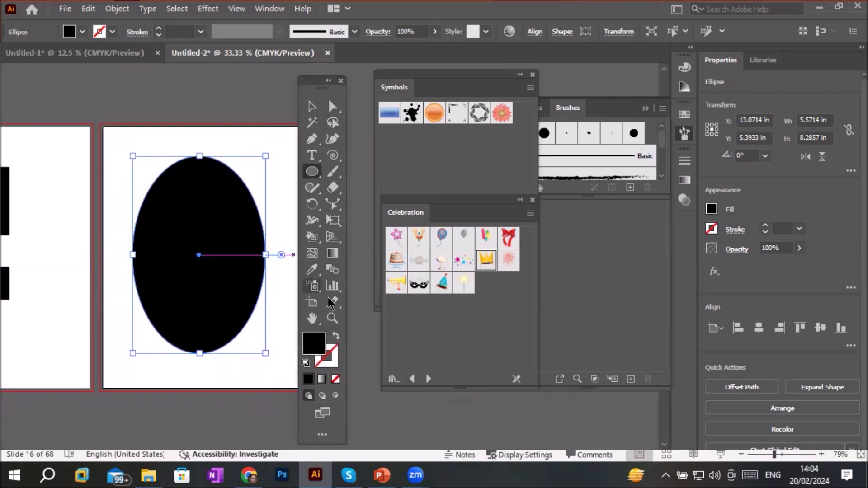
click(306, 363)
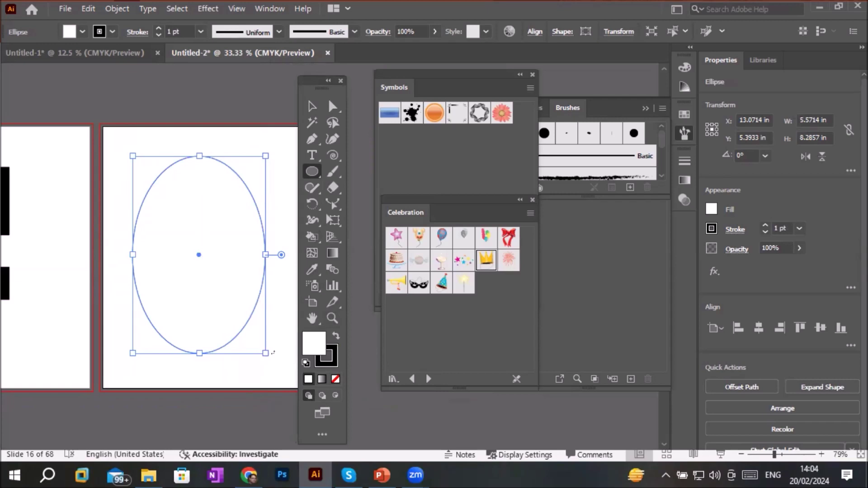
Step: Switch to Draw Inside mode for the large ellipse and draw ten small ellipses across its edge and one near its centre
click(337, 396)
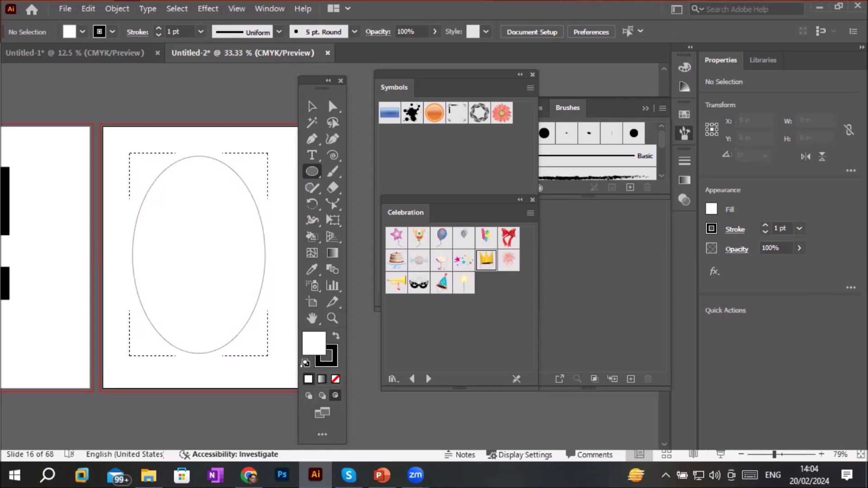
click(308, 175)
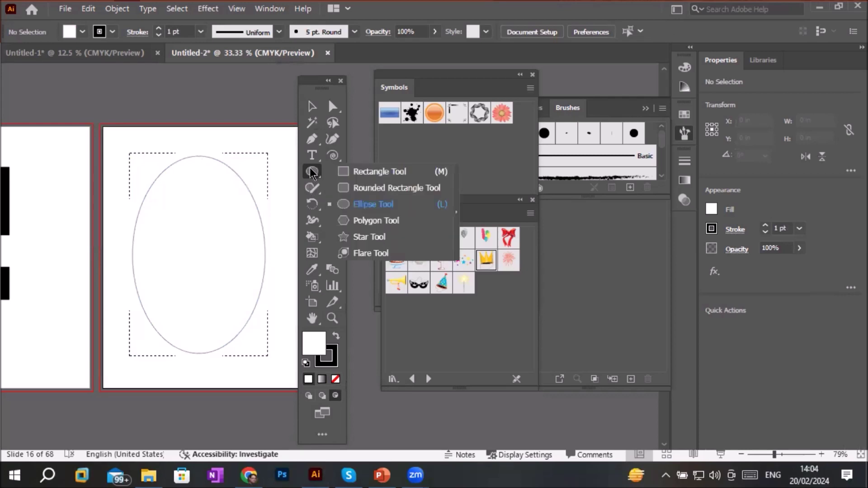
click(359, 206)
drag(143, 159, 172, 190)
drag(125, 210, 161, 245)
drag(130, 272, 156, 305)
drag(138, 332, 191, 364)
drag(230, 316, 260, 346)
drag(243, 288, 274, 315)
drag(180, 218, 223, 282)
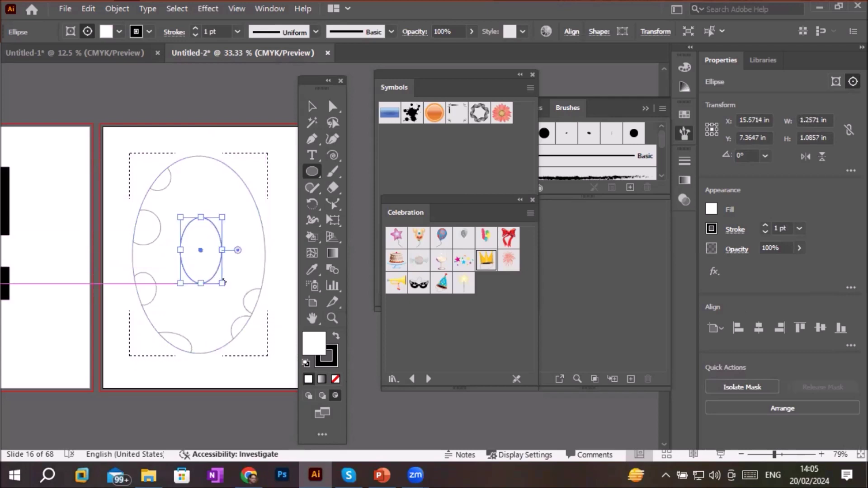
drag(230, 180, 270, 218)
drag(255, 250, 280, 281)
drag(204, 148, 225, 177)
drag(175, 147, 199, 171)
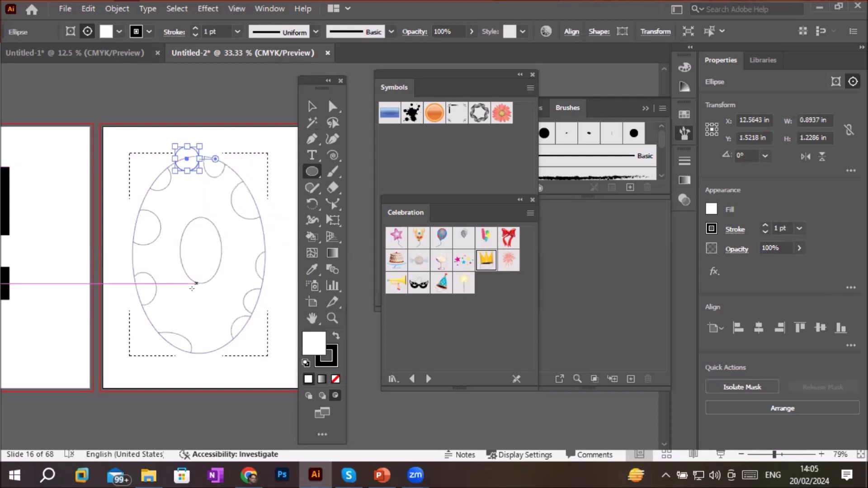
Step: Draw three small rectangles across the large ellipse's right, lower-left and upper-left edges, keeping Draw Inside mode active
click(311, 173)
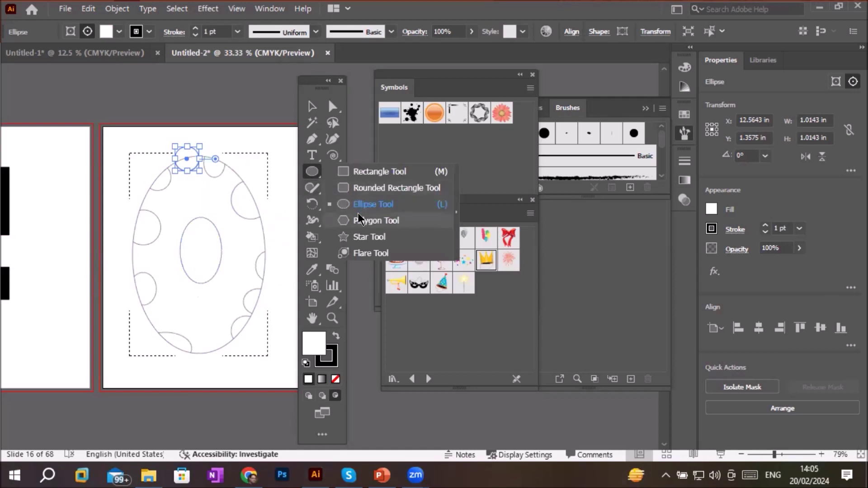
click(357, 171)
drag(246, 234, 290, 247)
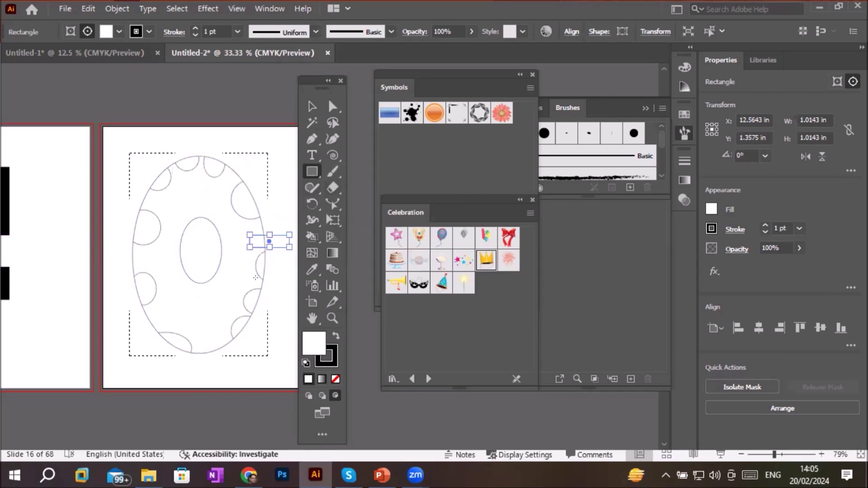
drag(156, 311, 133, 334)
drag(137, 190, 163, 204)
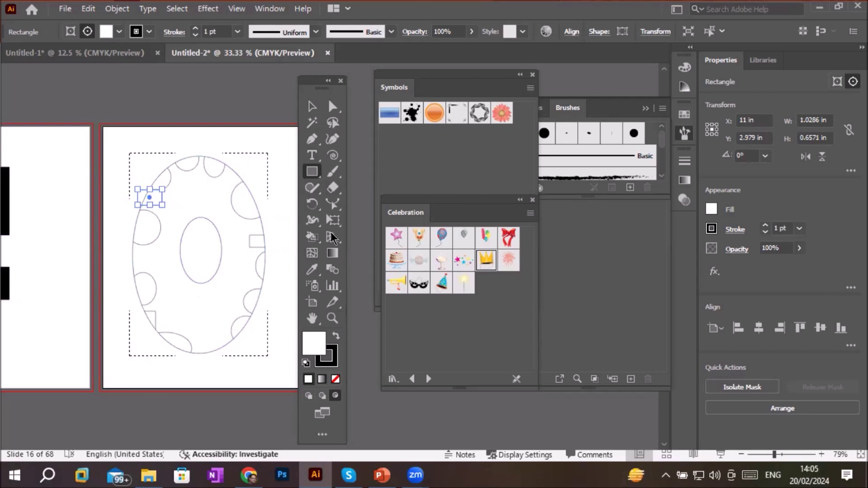
Step: Try filling the large ellipse's entire clip group with magenta, and undo that fill
key(v)
key(ctrl+a)
key(ctrl+7)
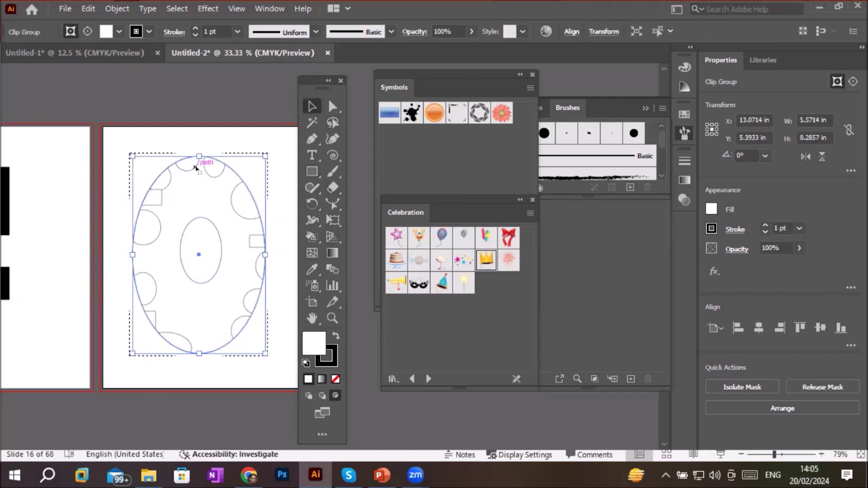
click(120, 31)
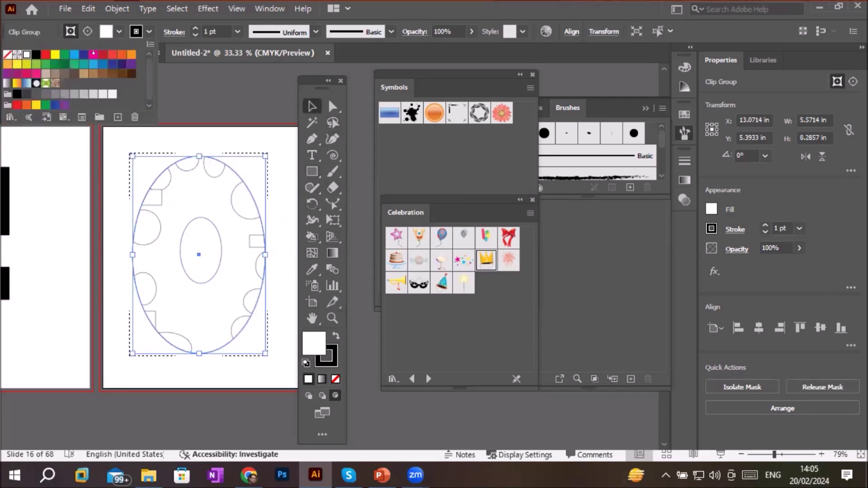
click(93, 54)
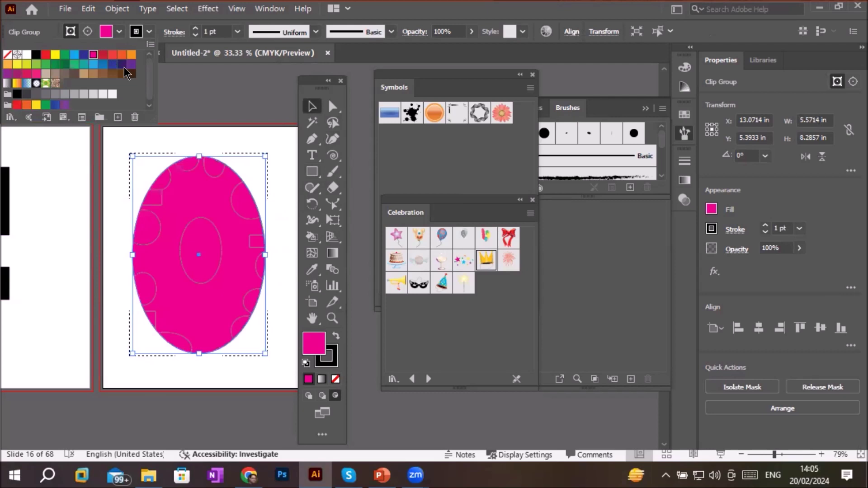
click(201, 137)
key(ctrl+z)
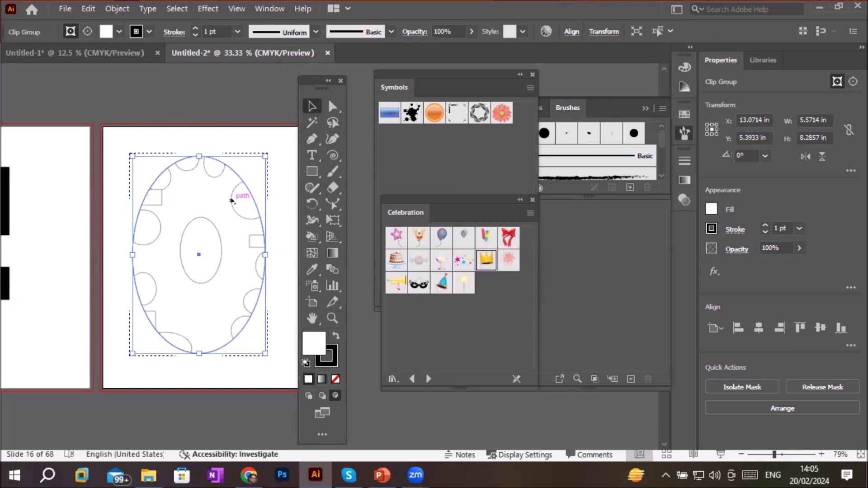
Step: Isolate the clip group and fill the upper of the two small ellipses on its lower-right edge with dark red
double_click(232, 200)
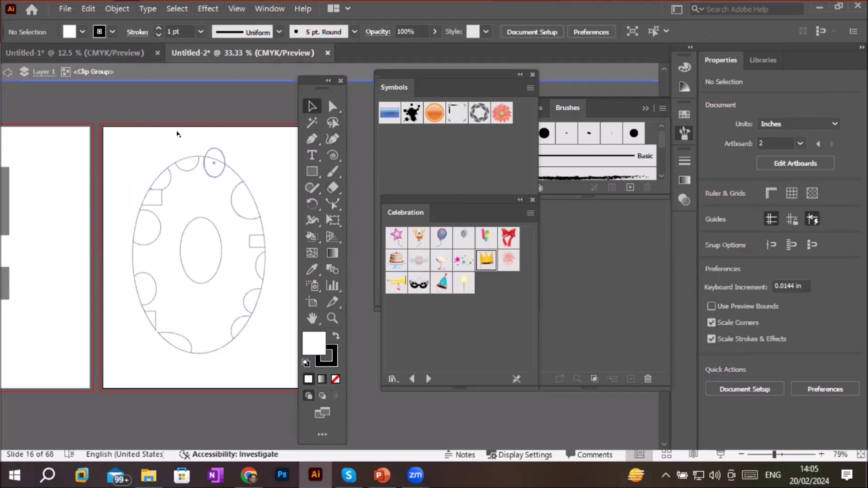
click(82, 31)
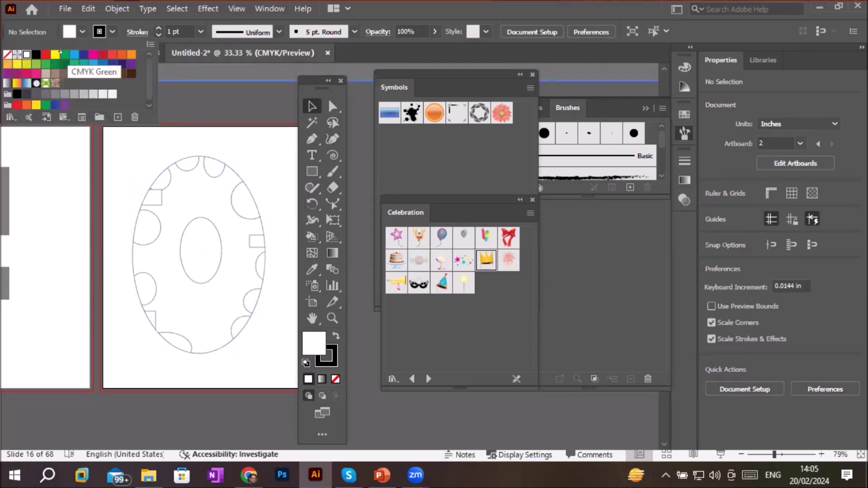
click(62, 55)
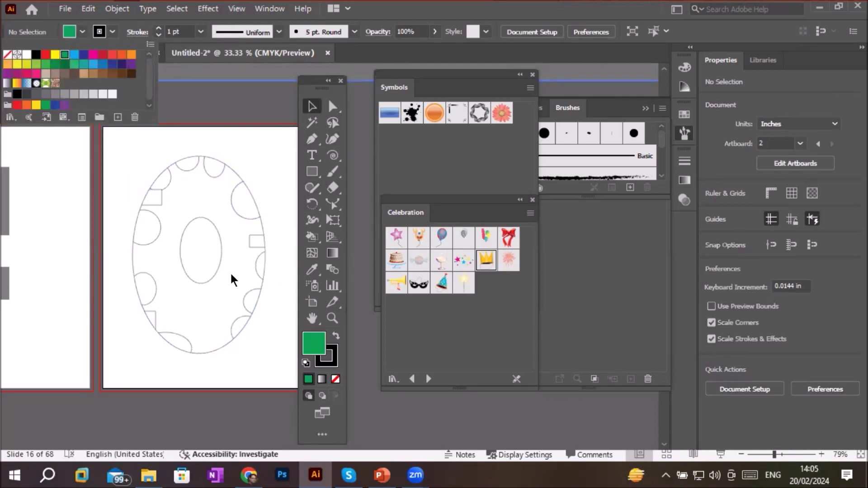
click(252, 293)
click(253, 292)
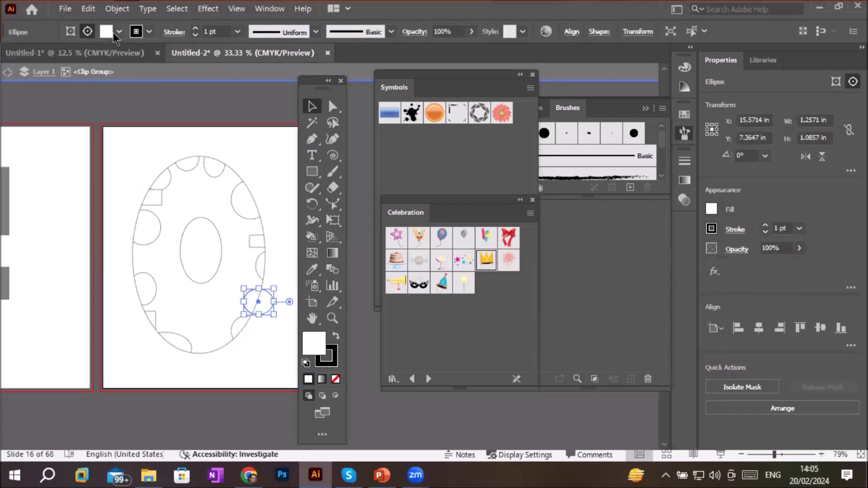
click(118, 31)
click(102, 55)
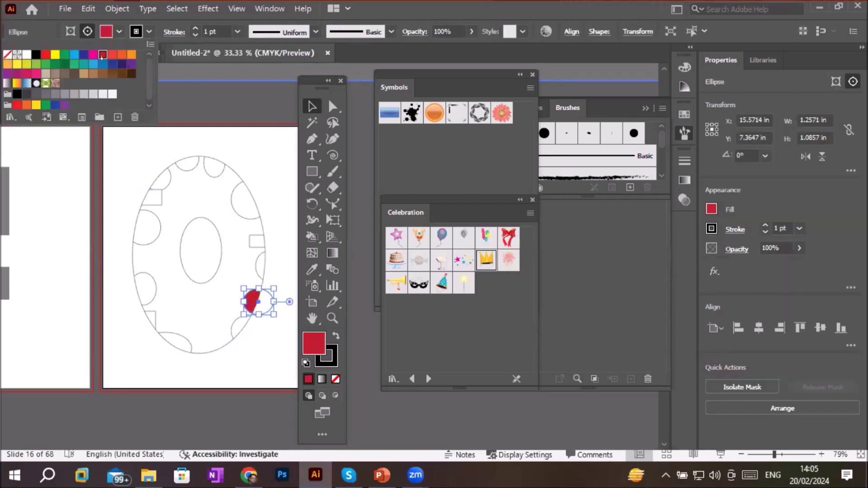
Step: Try a cyan fill on the upper circle on the large ellipse's left edge and recolour it dark red
click(157, 235)
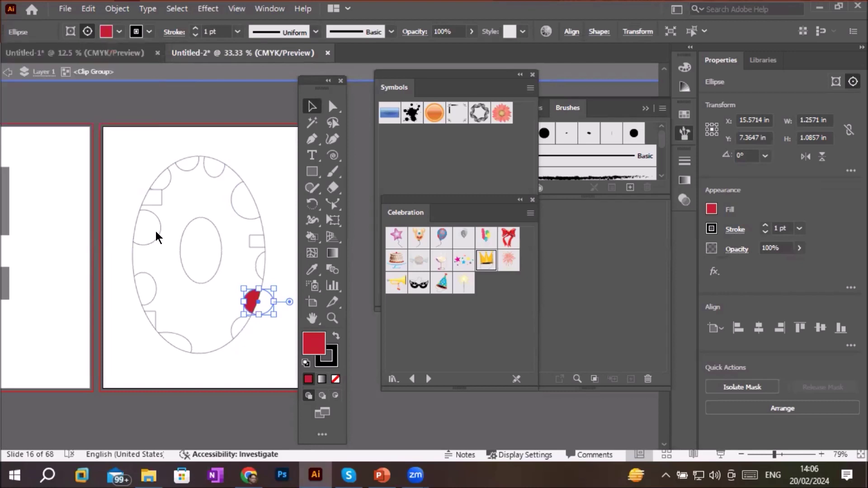
click(157, 235)
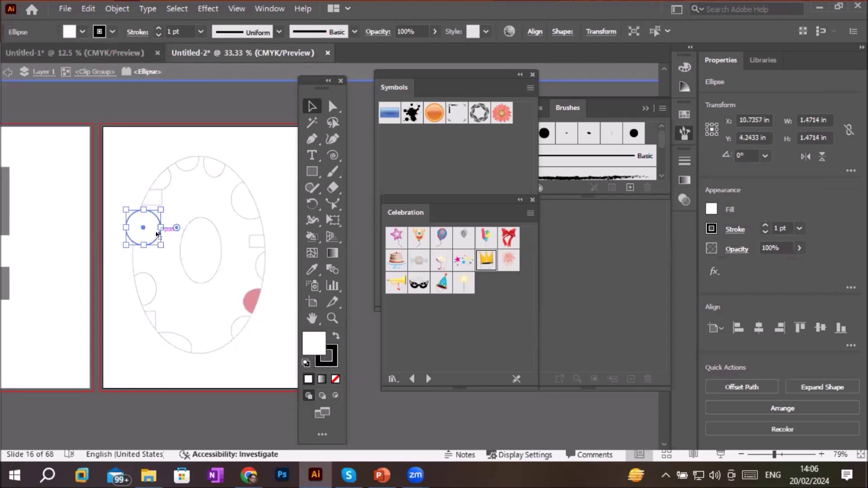
click(83, 32)
click(75, 54)
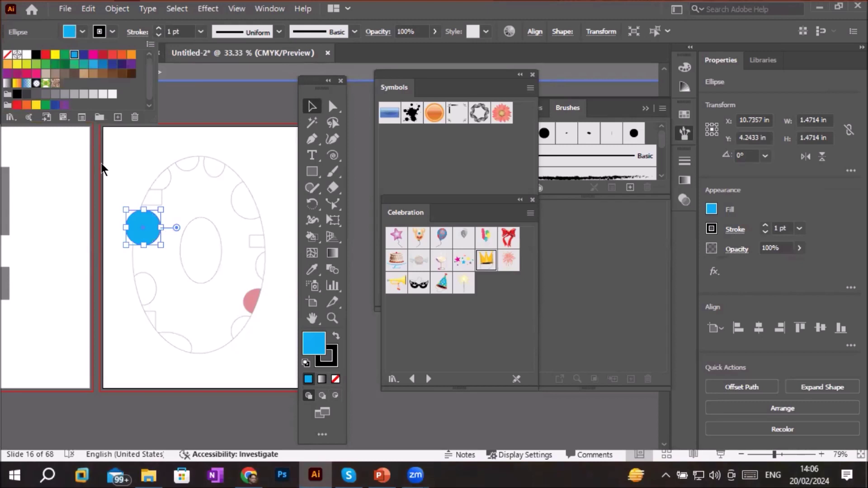
click(151, 284)
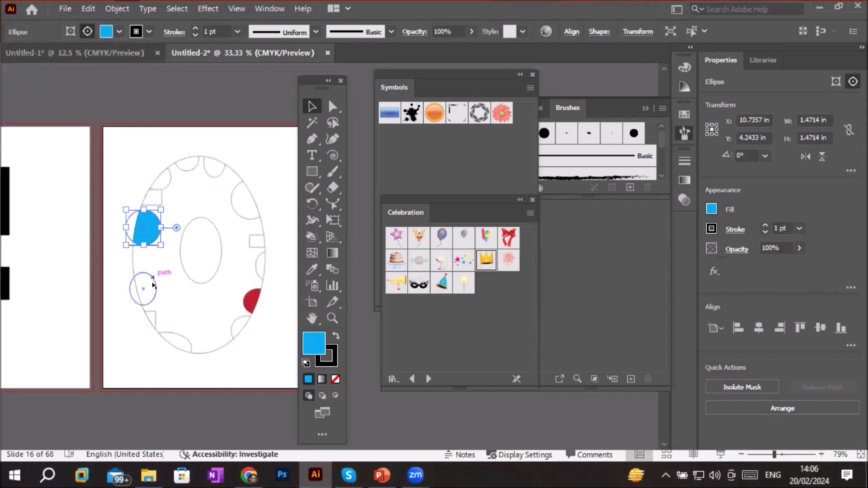
click(119, 32)
click(103, 54)
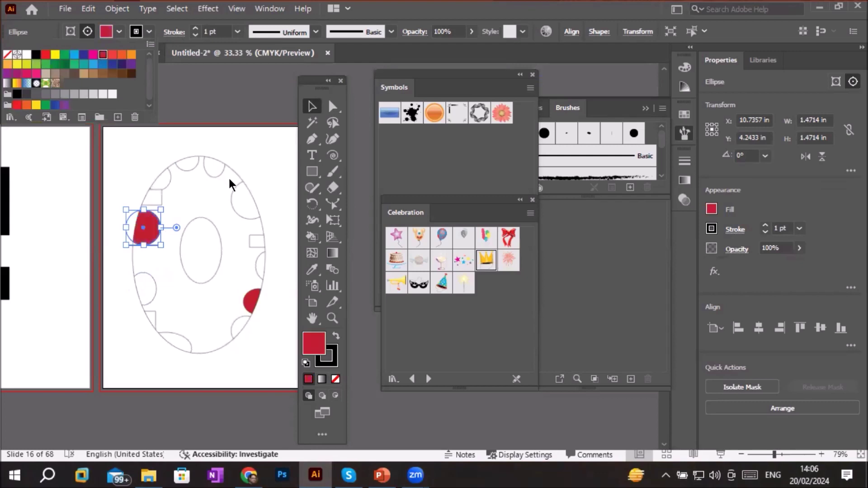
Step: Fill the small ellipse just right of the large ellipse's top with dark blue and leave isolation mode
click(221, 177)
double_click(220, 171)
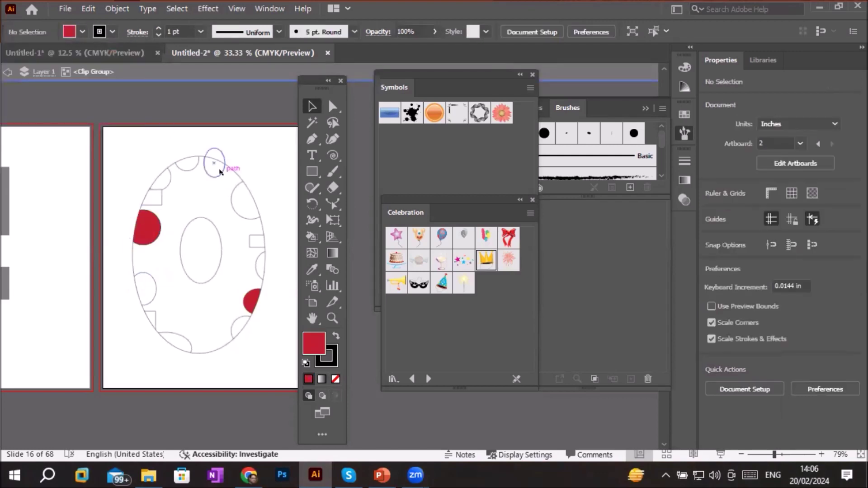
click(220, 172)
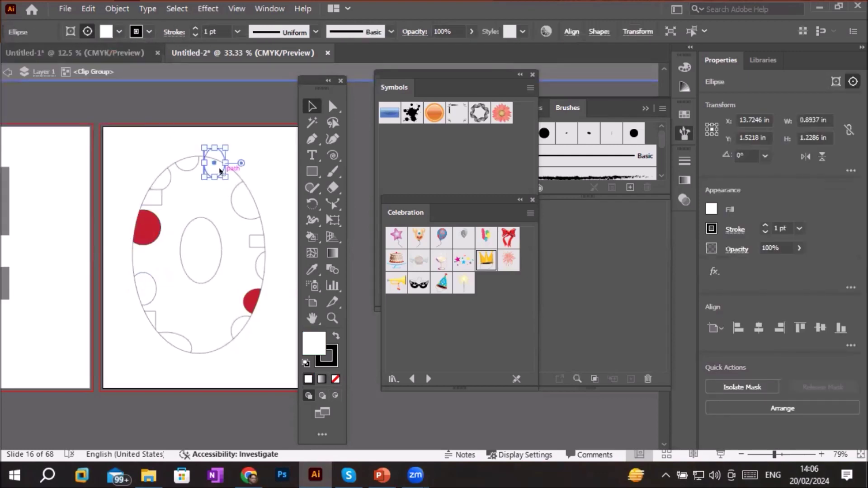
click(120, 32)
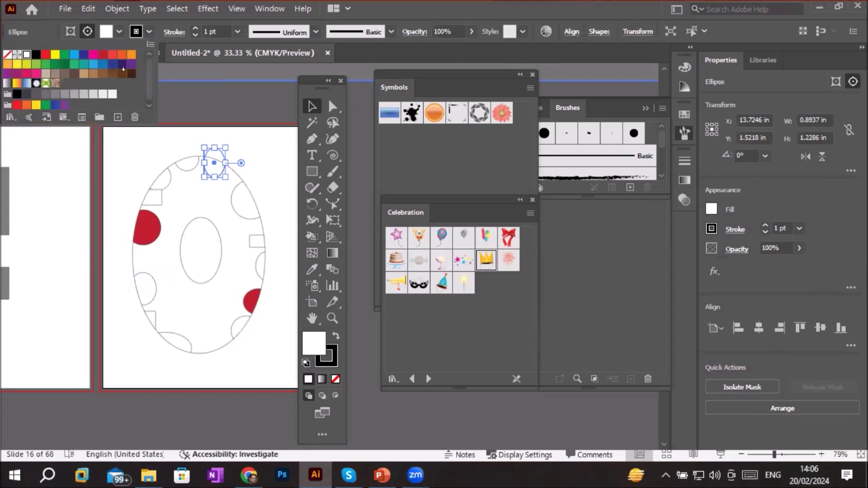
click(122, 63)
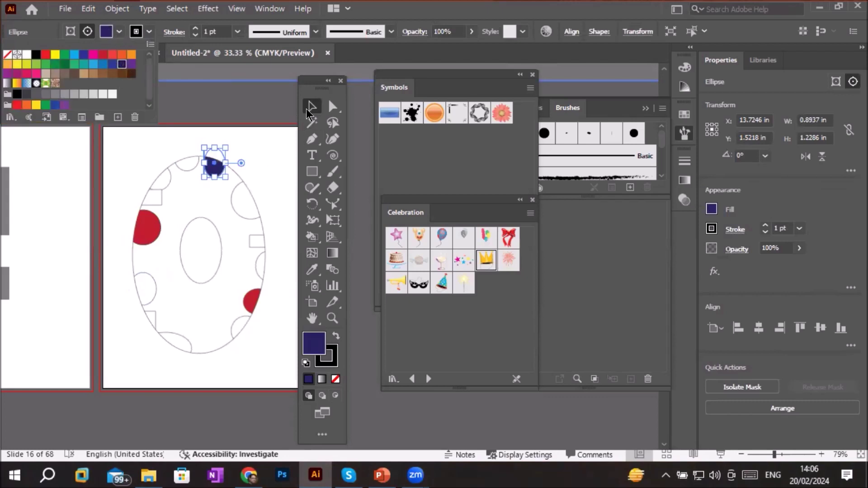
click(278, 149)
click(281, 152)
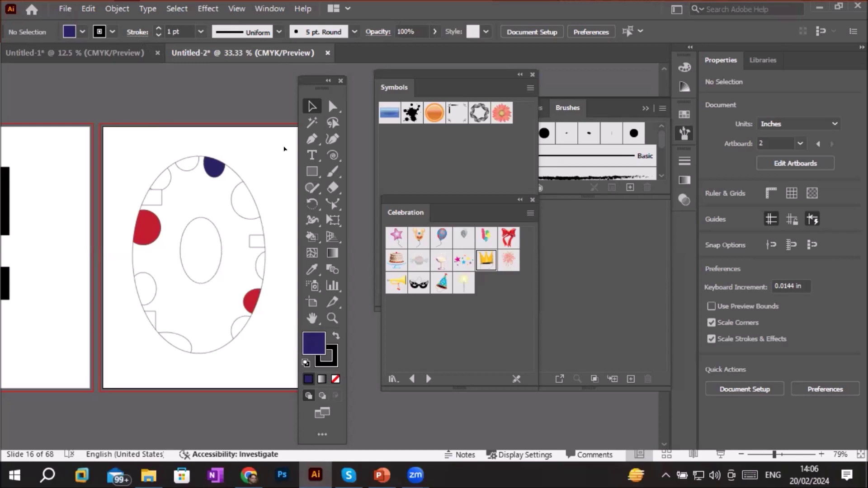
Step: Start an empty text object inside the large ellipse and set its font to Adelfa_ at 36 pt
click(311, 155)
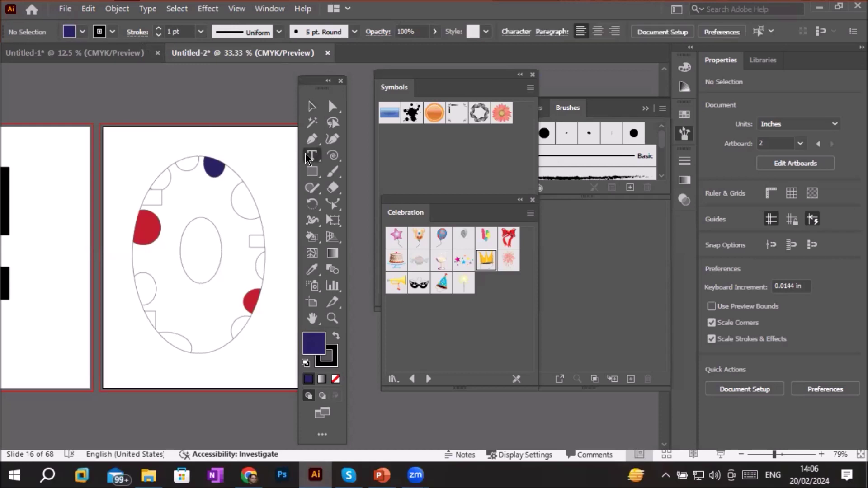
click(125, 168)
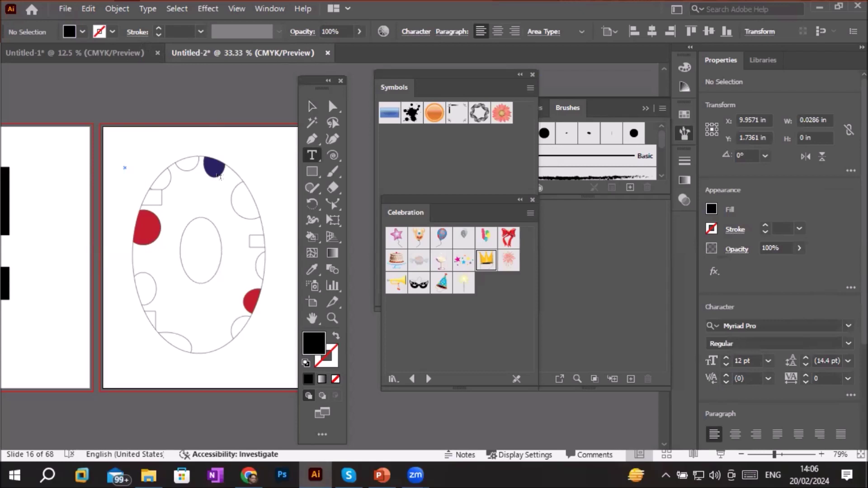
click(210, 186)
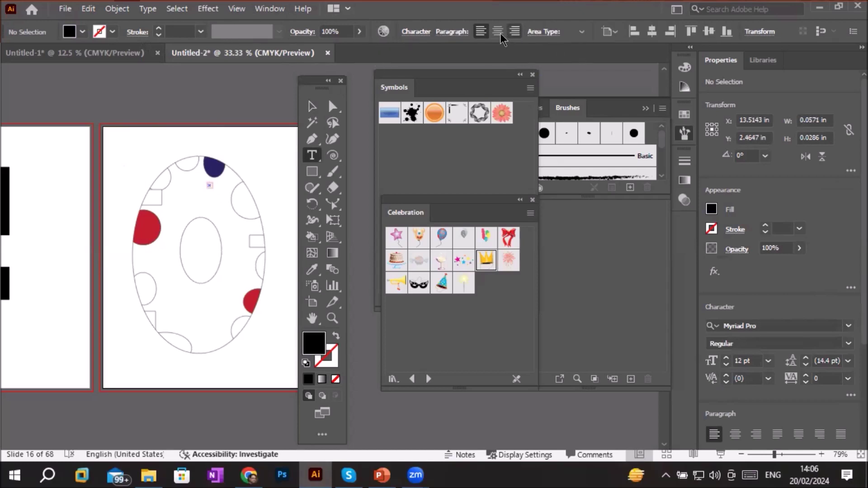
click(417, 32)
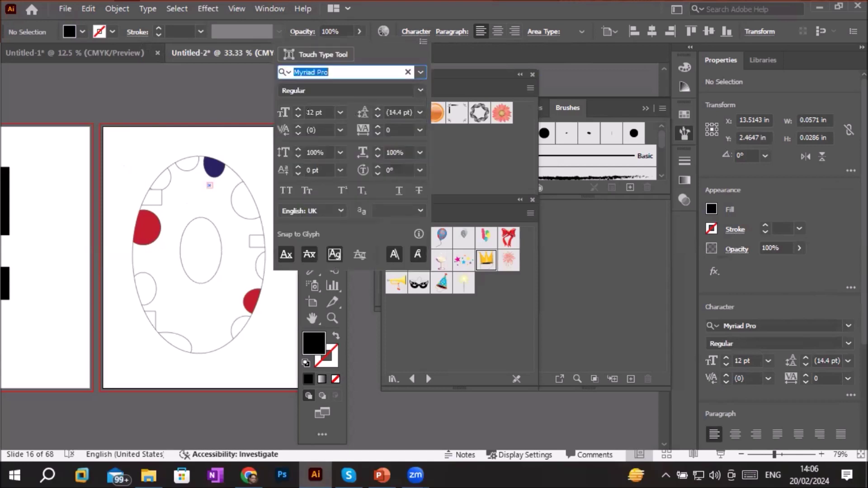
click(340, 113)
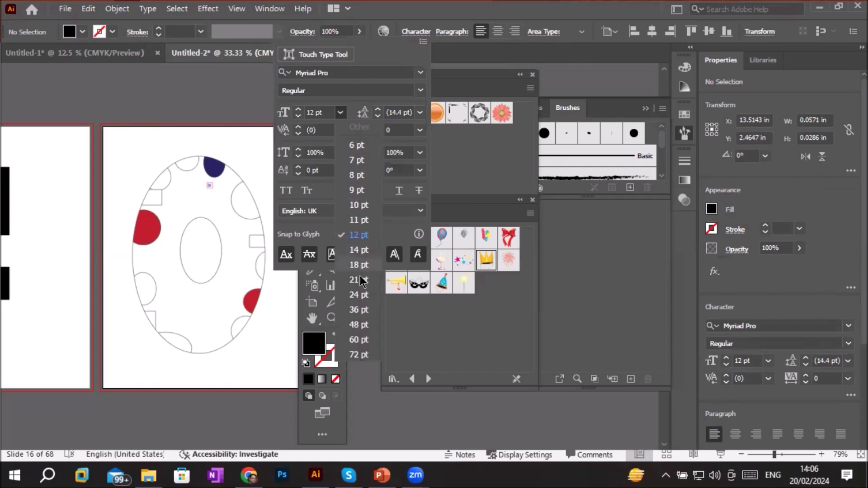
click(361, 311)
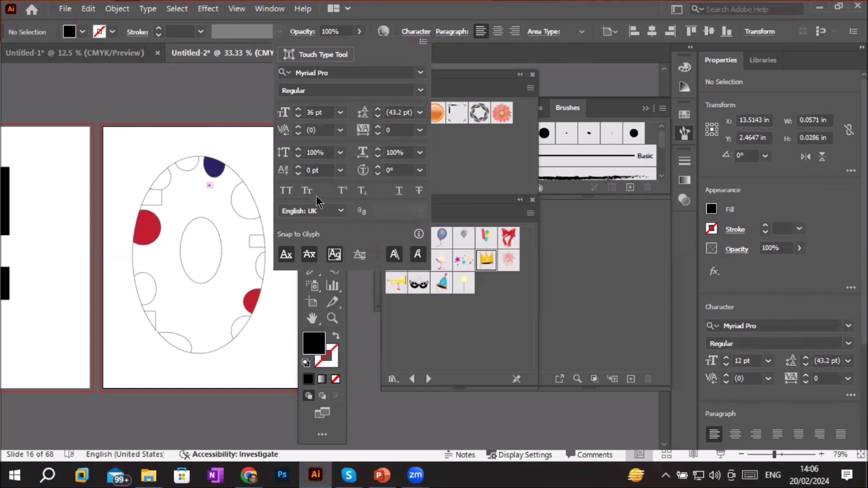
click(420, 73)
click(479, 202)
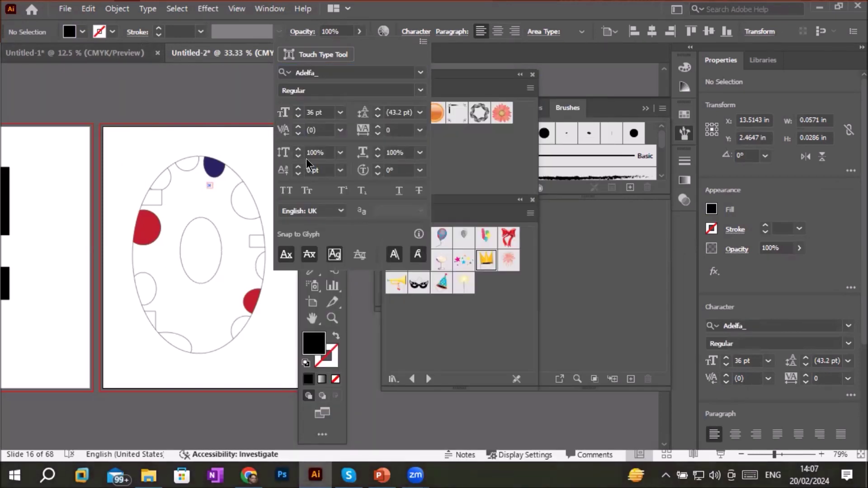
click(185, 210)
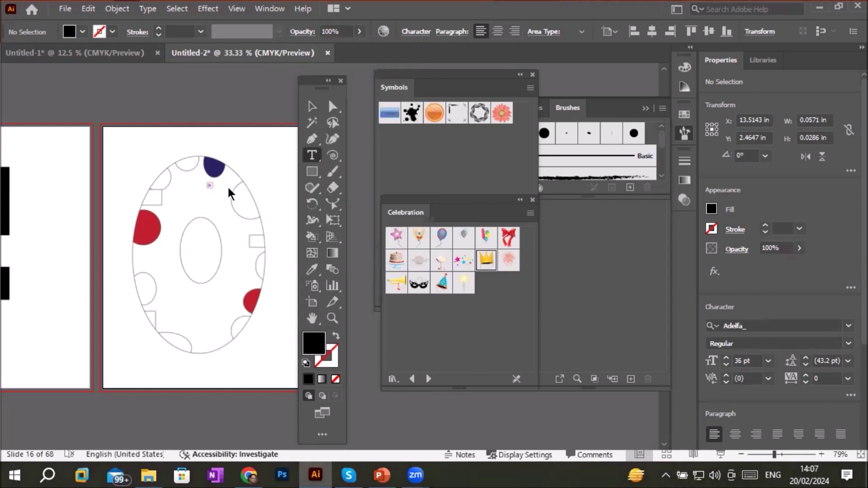
Step: Add the point text "Heading Text" in the upper part of the large ellipse
click(186, 203)
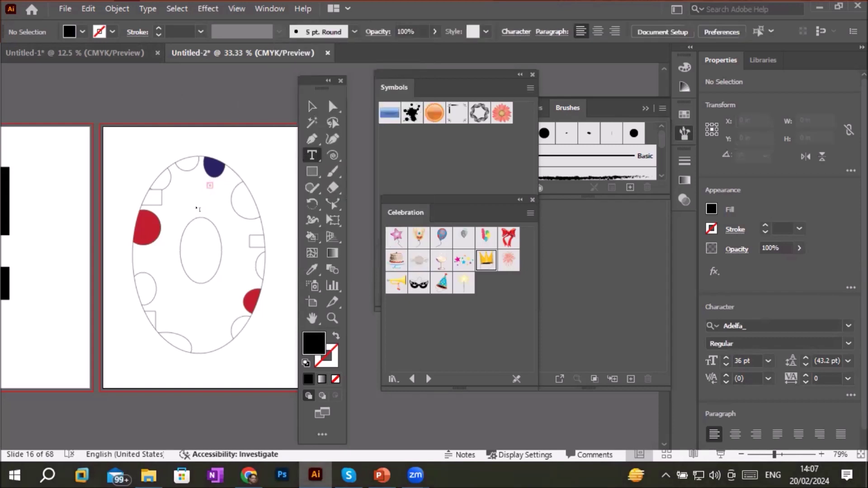
click(181, 199)
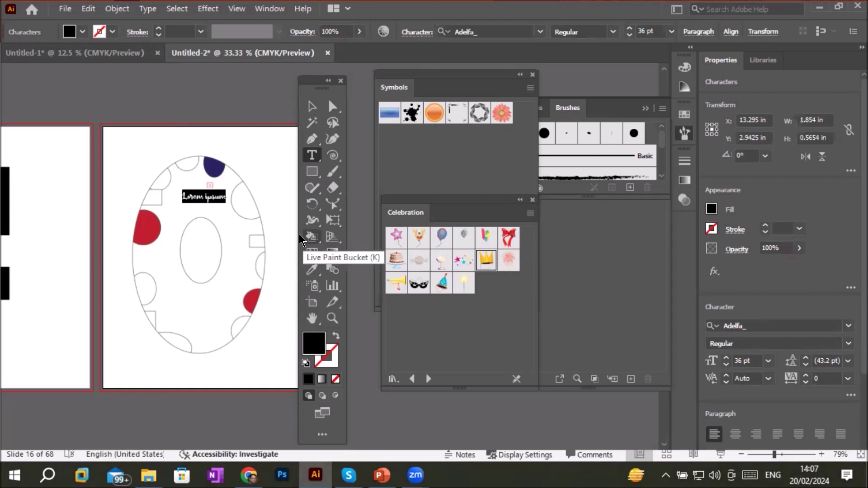
text(Head)
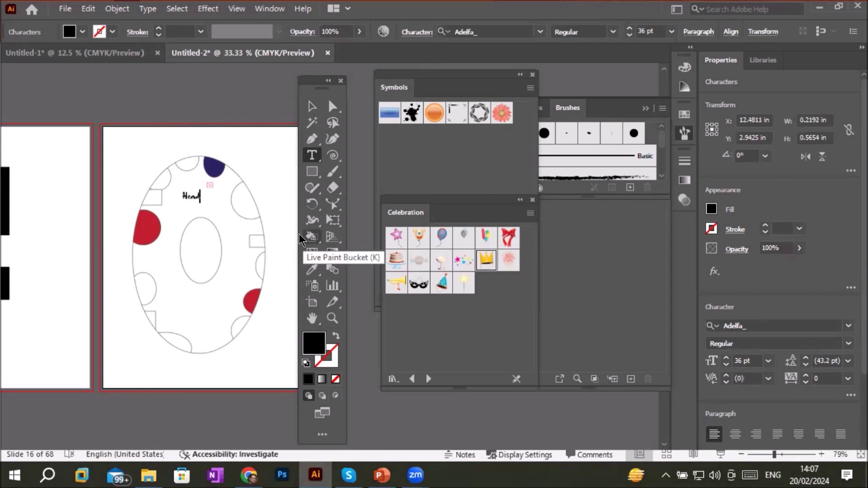
text(ing Text)
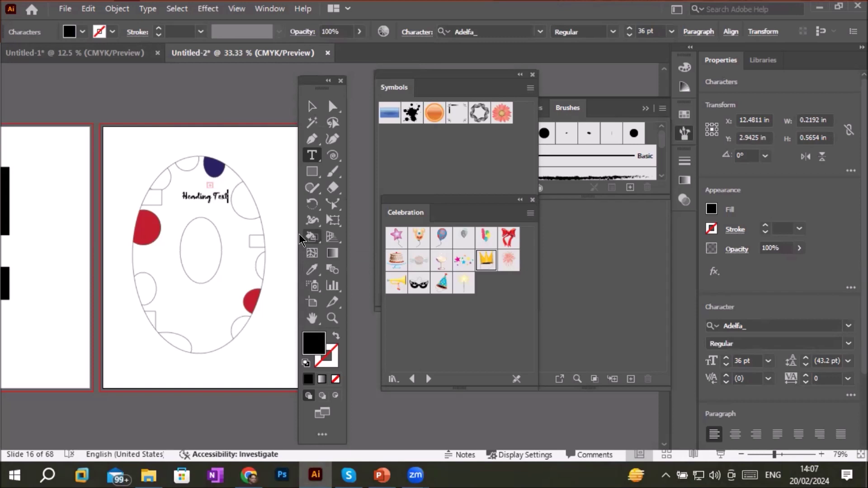
Step: Enlarge the heading text to about 4.63 × 2.13 in and move it over the large ellipse's top edge
click(311, 107)
drag(229, 206, 292, 239)
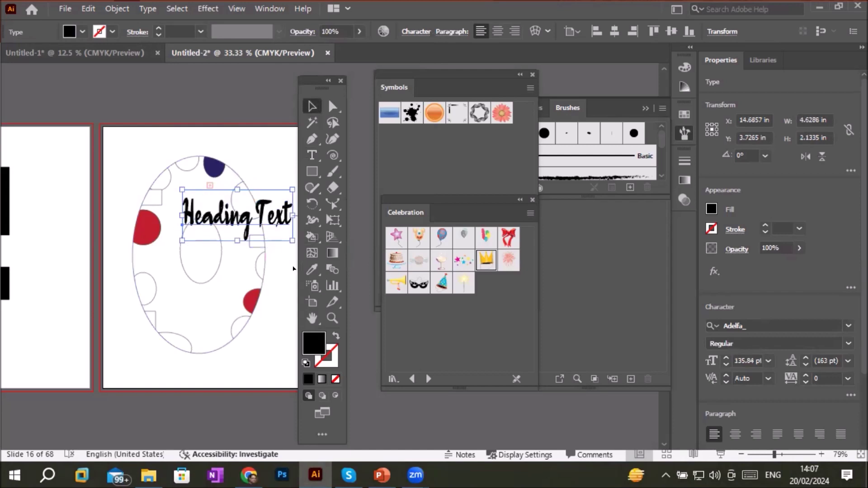
click(284, 308)
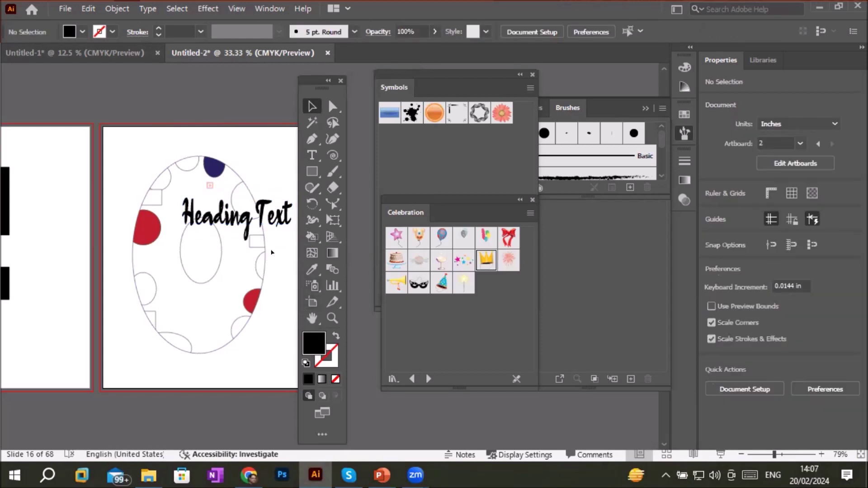
drag(284, 222, 240, 151)
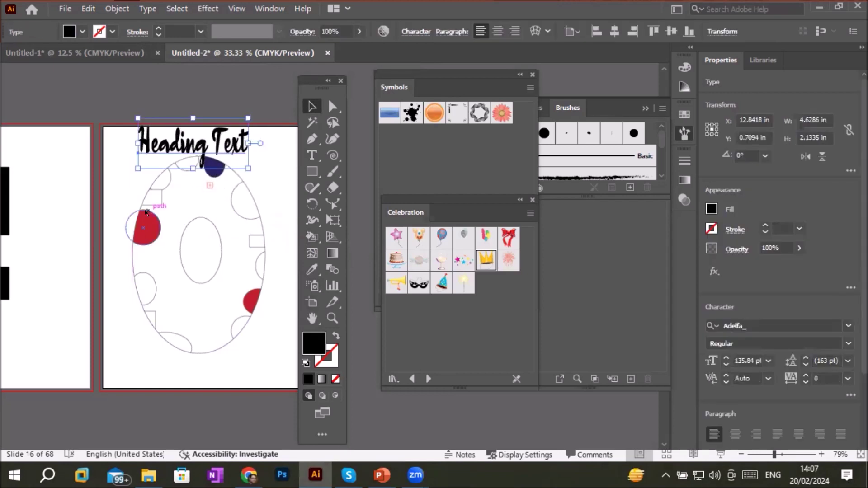
Step: Delete the large ellipse together with all the shapes clipped inside it
click(133, 255)
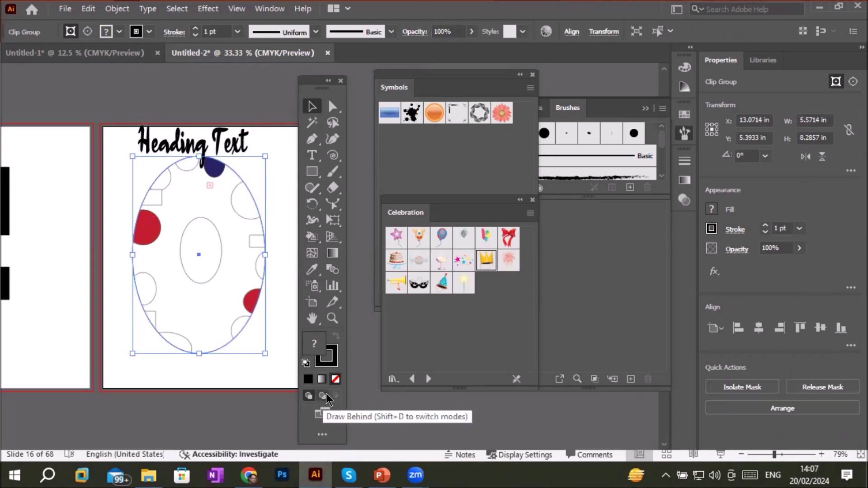
click(232, 378)
drag(215, 349, 222, 376)
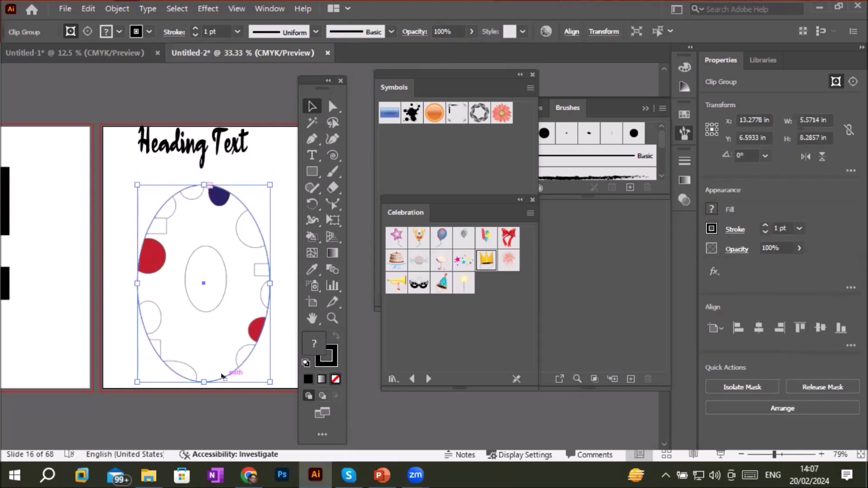
key(Delete)
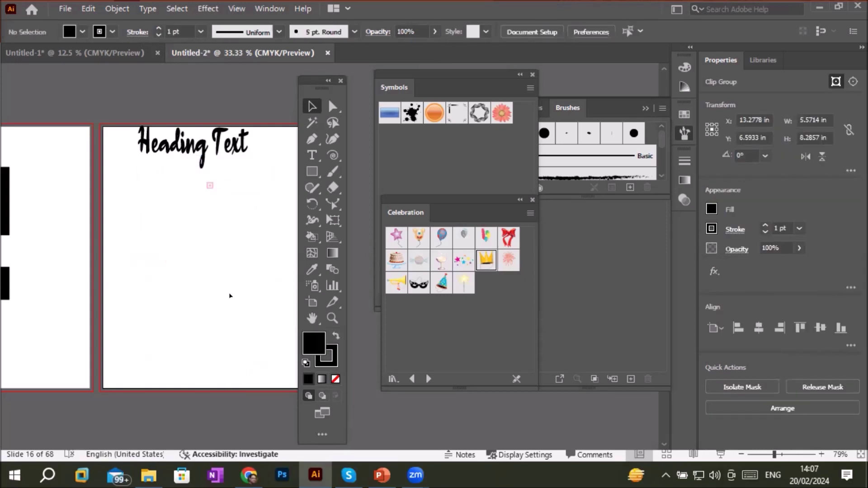
Step: Delete the leftover empty text object and the "Heading Text" lettering from the second artboard
click(231, 212)
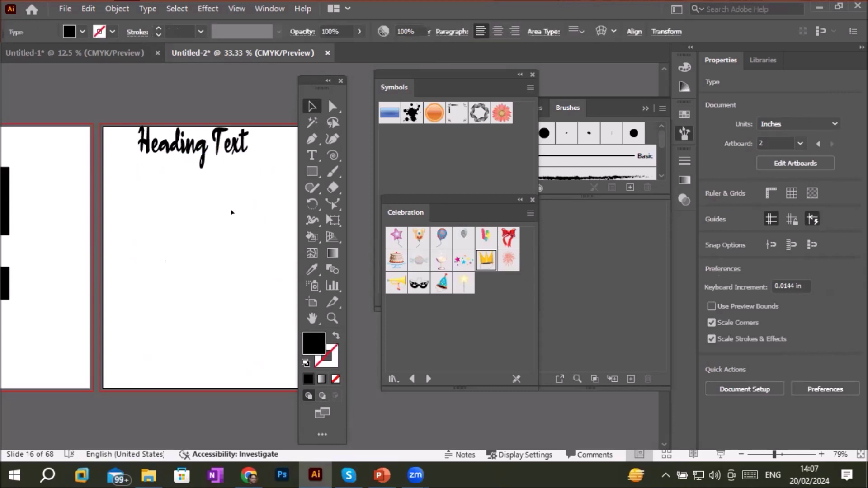
key(Delete)
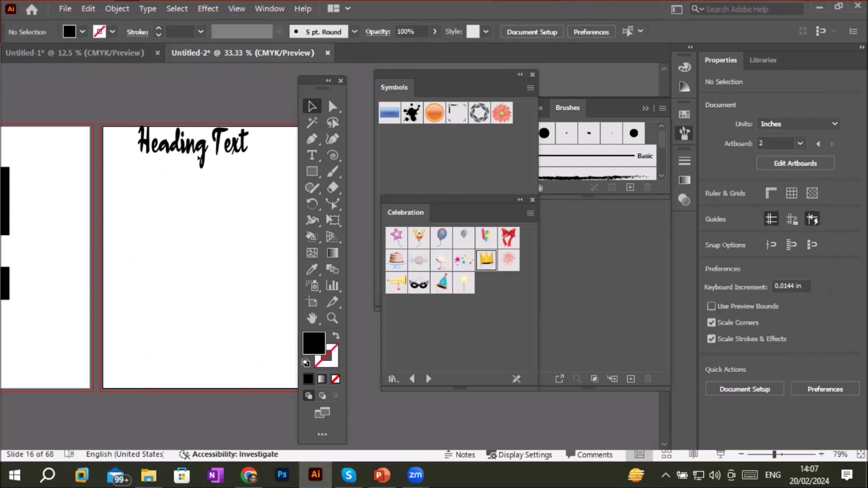
click(209, 138)
key(Delete)
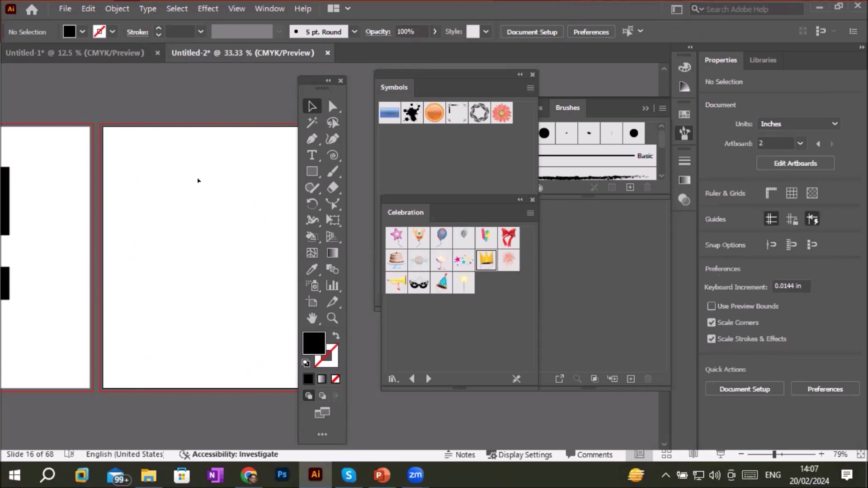
Step: Draw a hexagon about 5.43 × 6.17 in, place it in the middle of the artboard and give it the default white fill and black stroke
click(312, 172)
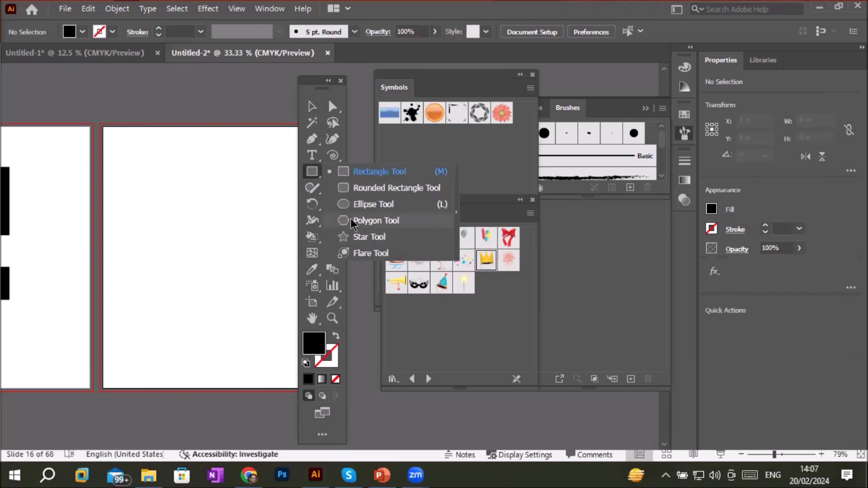
click(376, 220)
mouse_move(154, 172)
mouse_down()
mouse_move(198, 209)
mouse_move(193, 229)
mouse_move(156, 246)
mouse_move(158, 233)
mouse_up()
key(v)
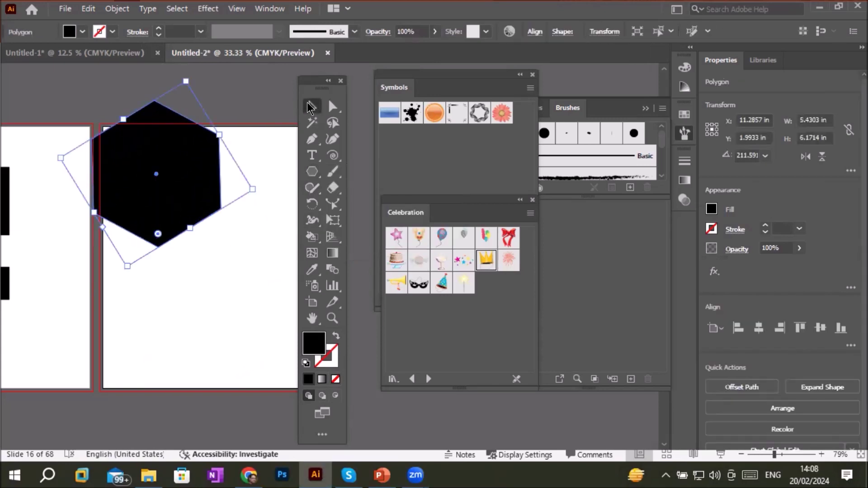
drag(195, 207, 241, 281)
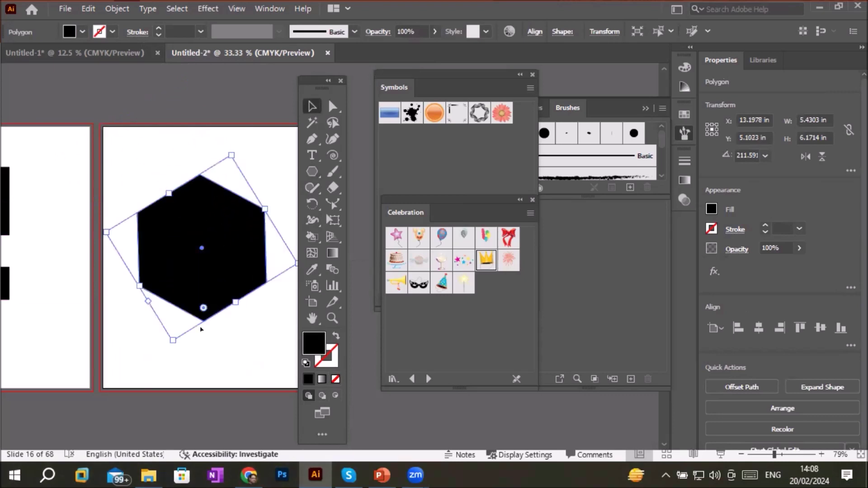
click(306, 362)
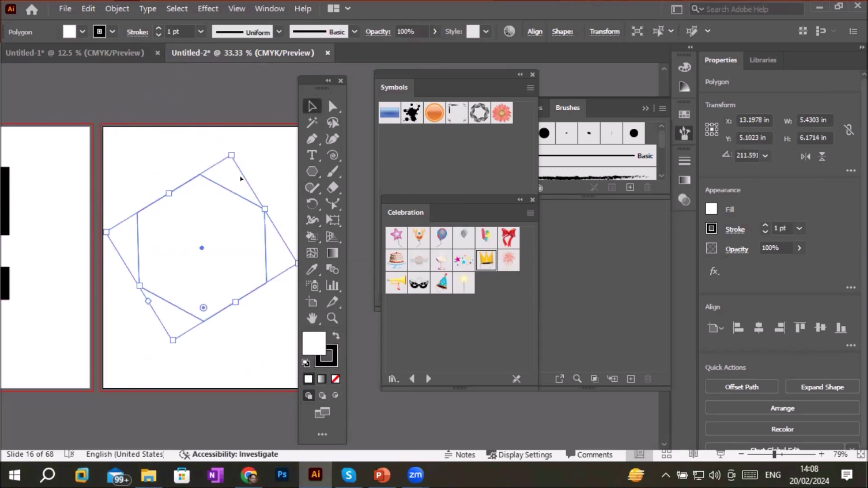
Step: With Draw Inside active for the hexagon, add the point text "Heading in your text" and enlarge it to about 5.79 × 2.27 in across the right edge
click(335, 395)
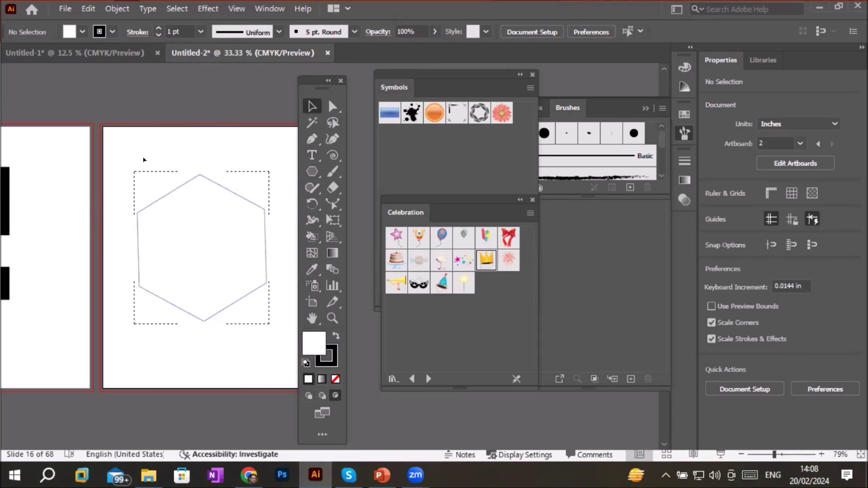
click(307, 153)
click(210, 217)
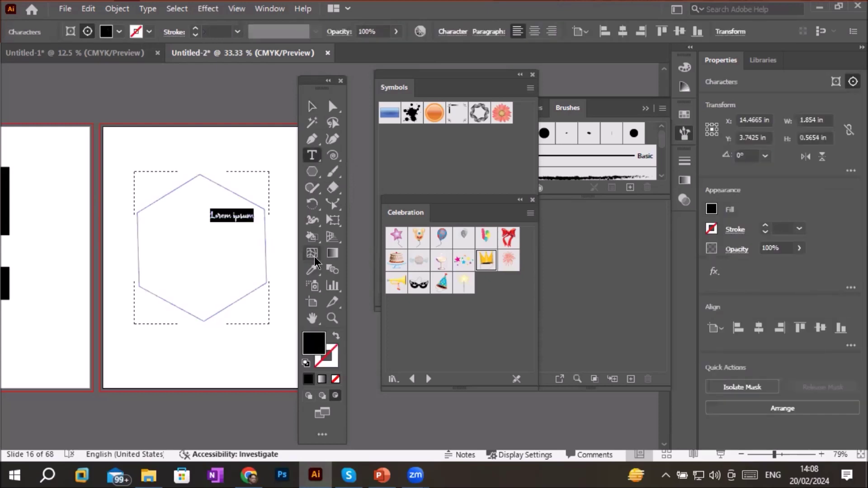
text(Head)
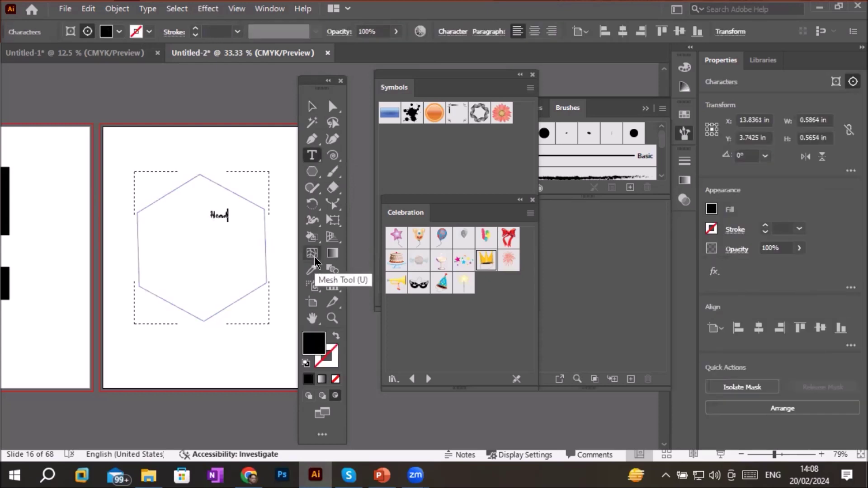
text(ing in your)
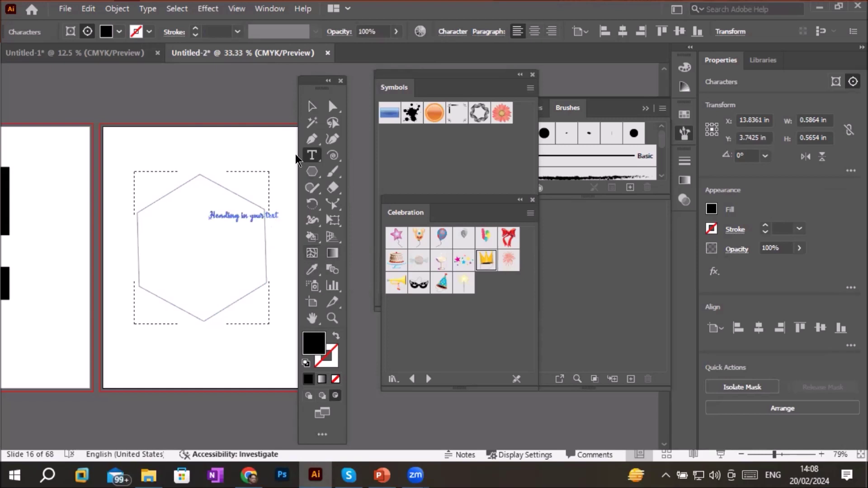
click(311, 107)
drag(233, 215, 303, 283)
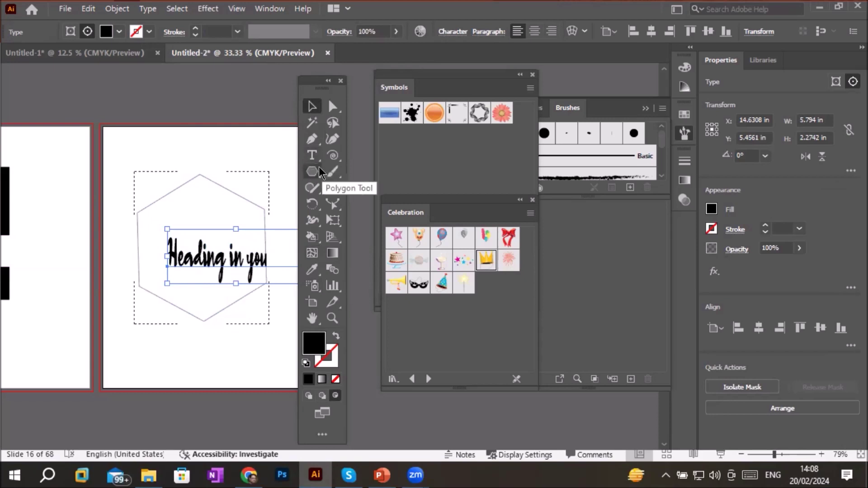
click(336, 155)
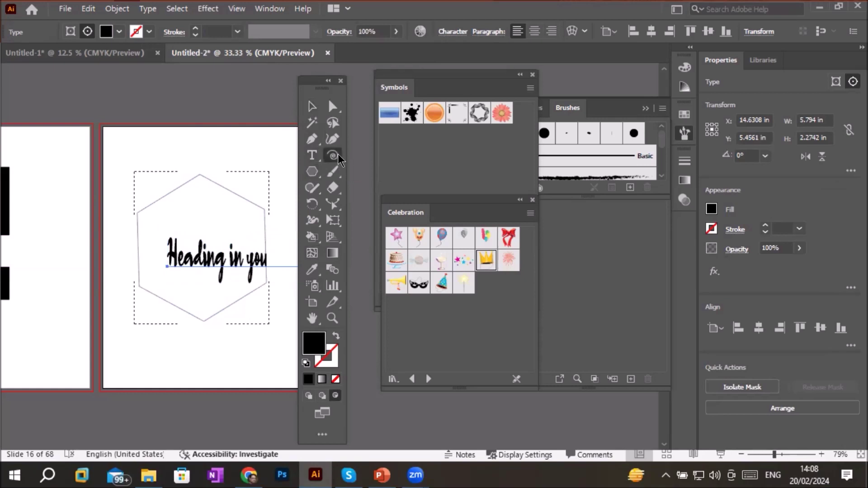
click(364, 189)
drag(158, 170, 216, 220)
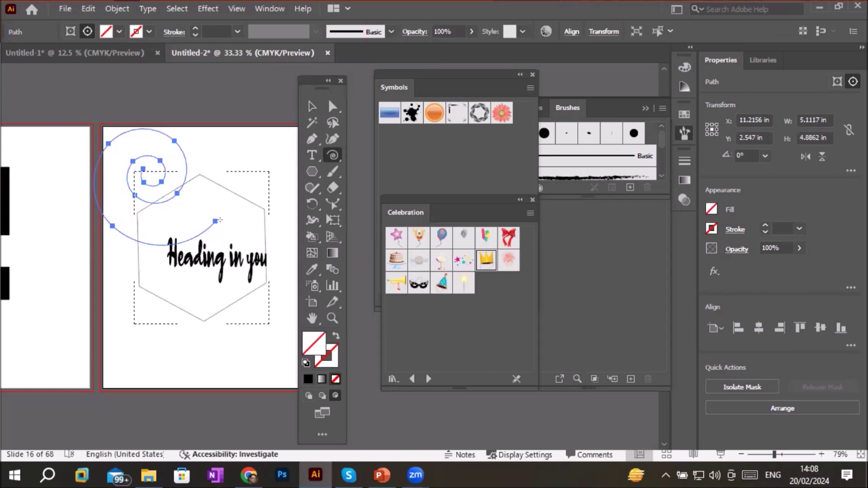
click(312, 106)
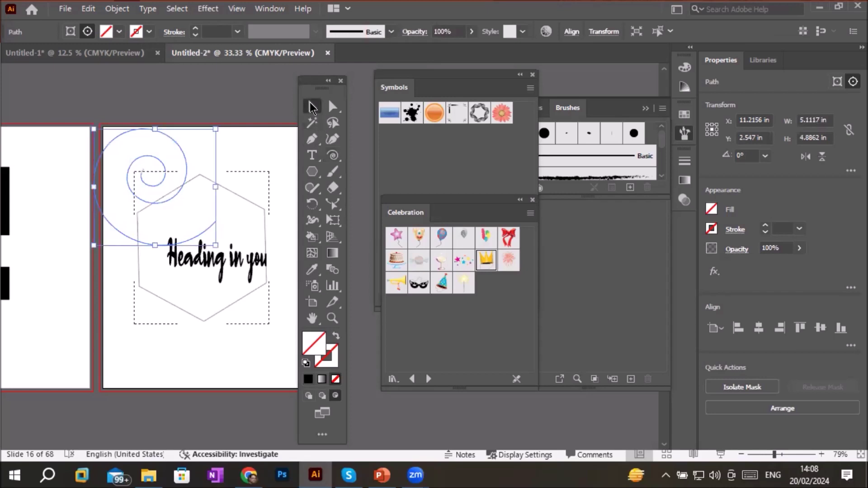
key(Delete)
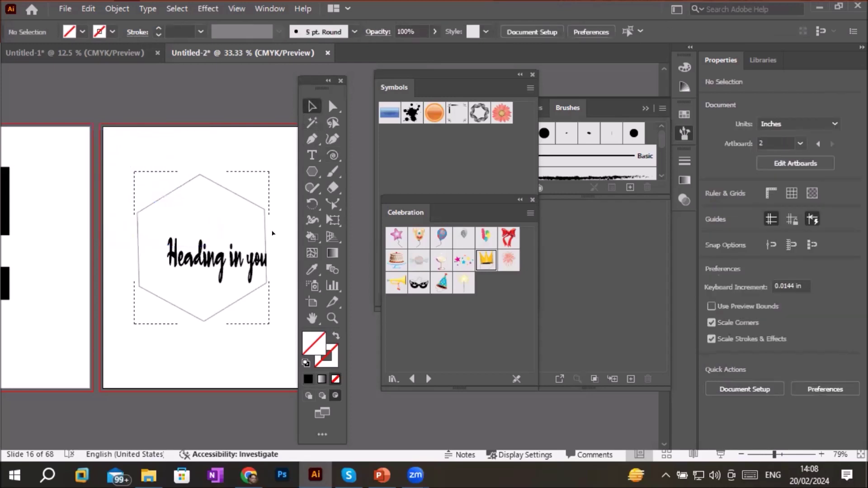
Step: Draw a spiral about 3.25 × 3.43 in with a 1 pt dark blue stroke over the hexagon's top corner
scroll(272, 233, up, 1)
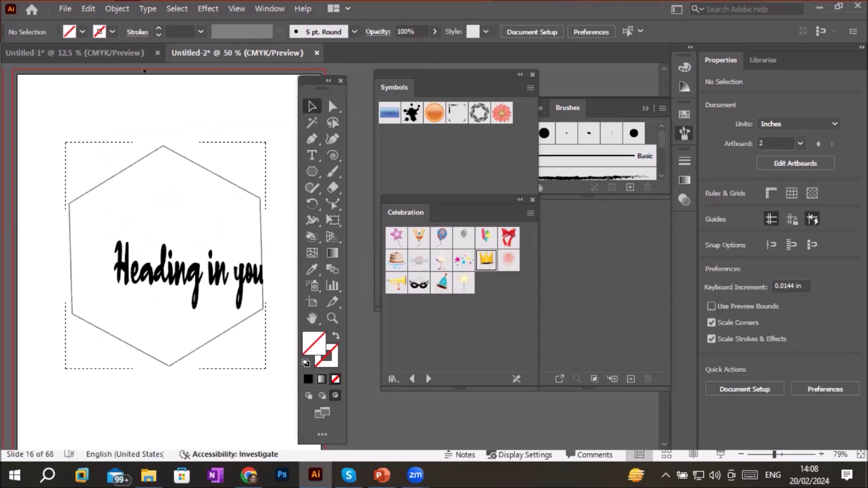
click(112, 32)
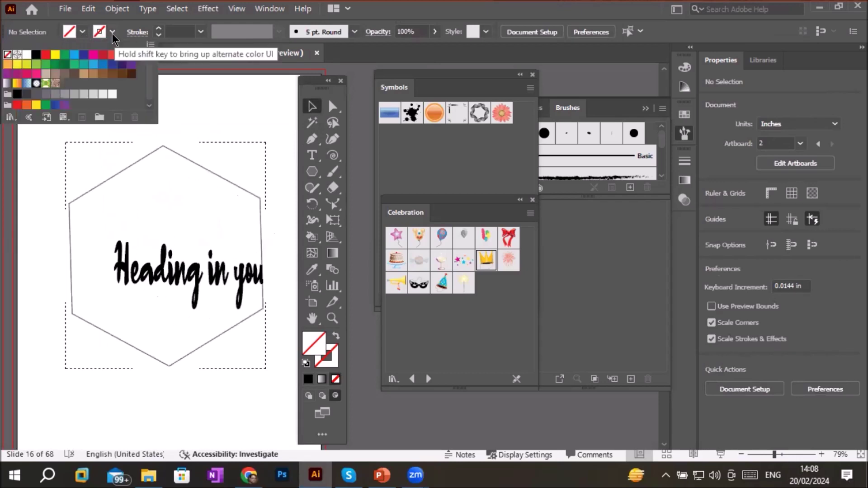
click(83, 55)
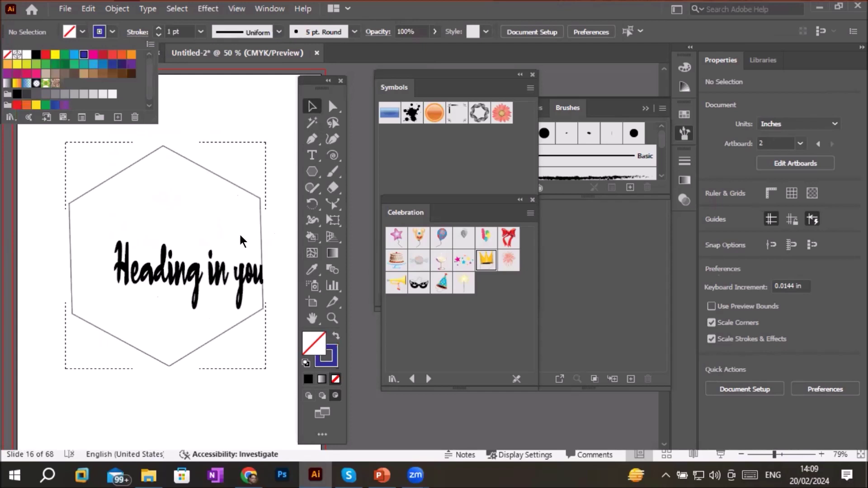
click(331, 154)
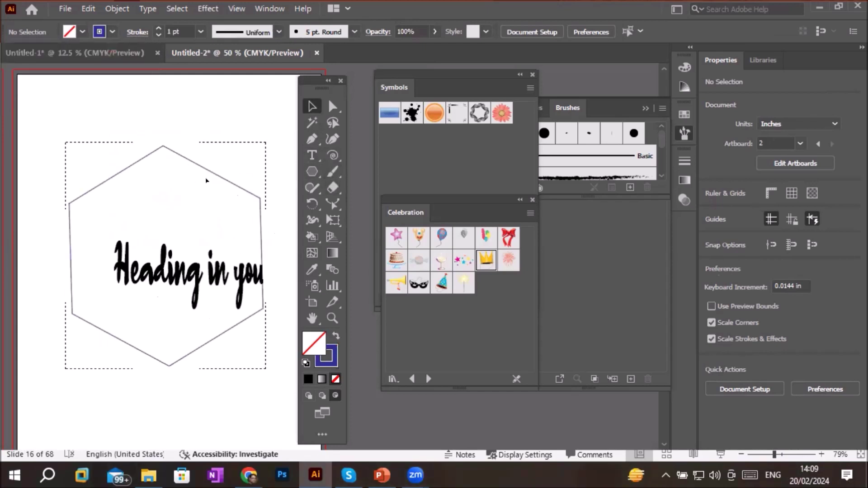
click(327, 155)
drag(168, 170, 222, 228)
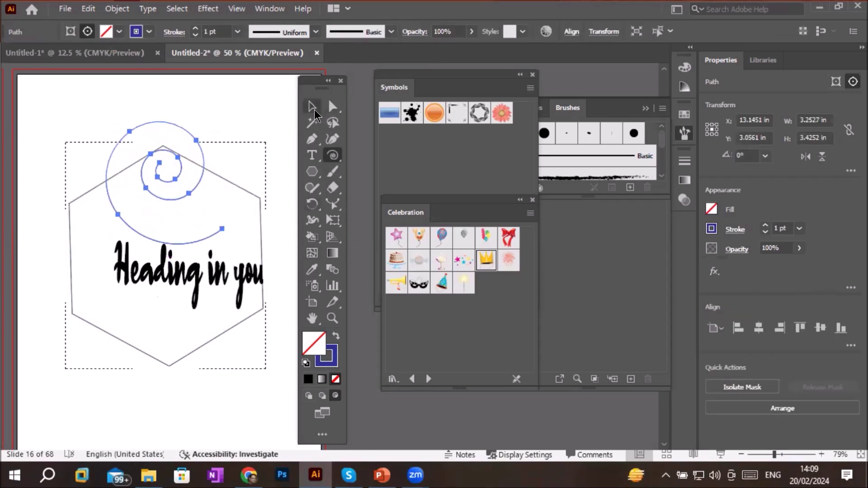
click(312, 106)
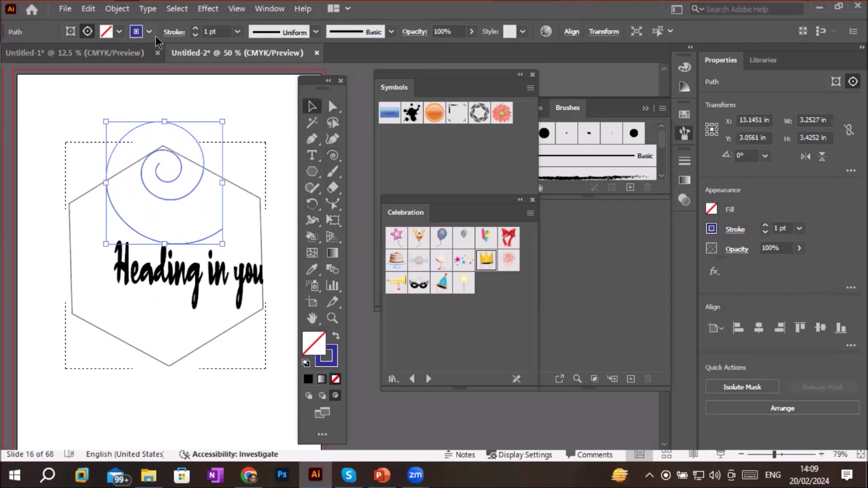
click(270, 114)
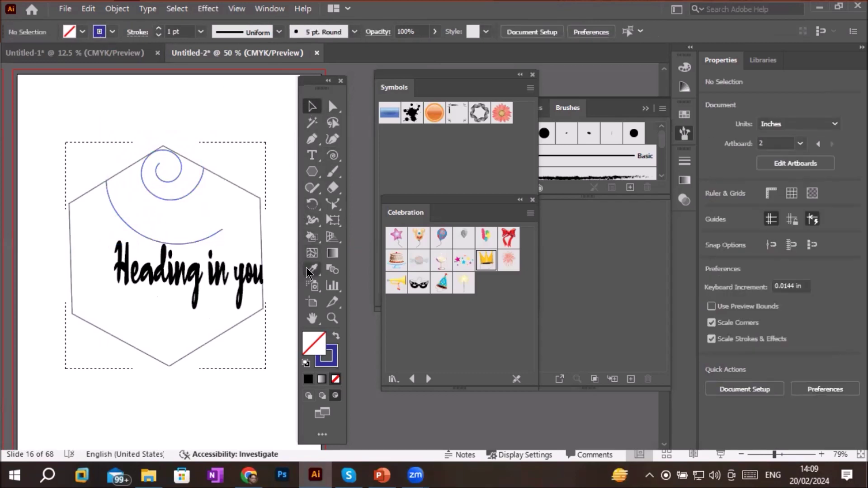
Step: Restore the default black stroke for new shapes and set their fill to red
scroll(207, 169, up, 2)
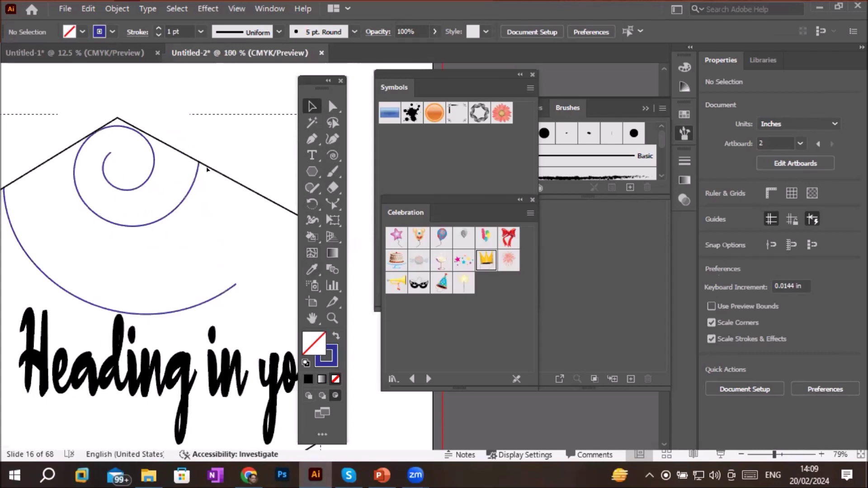
scroll(207, 169, down, 3)
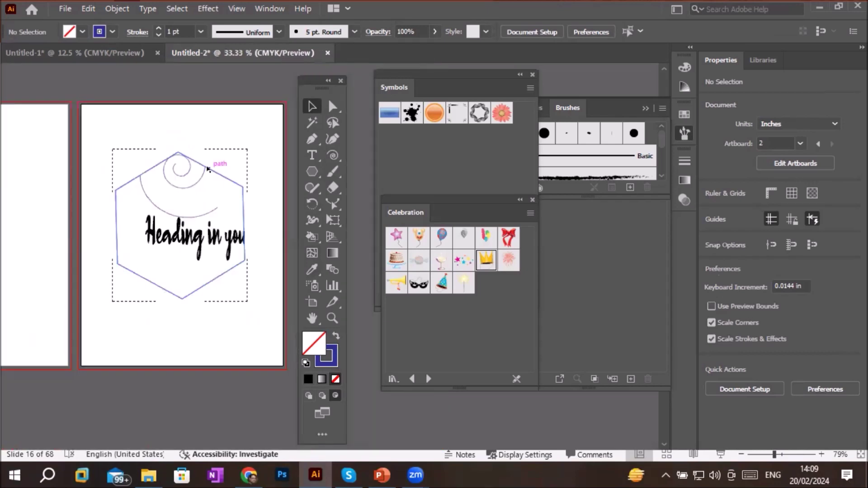
scroll(206, 169, down, 1)
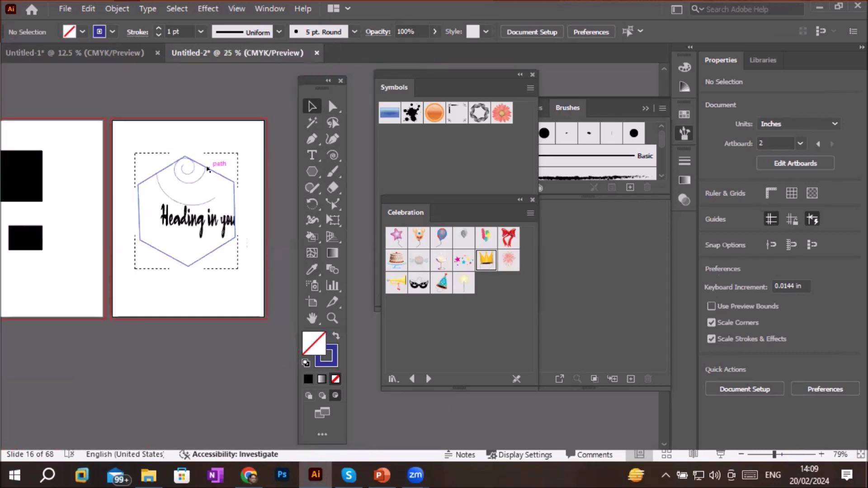
click(306, 363)
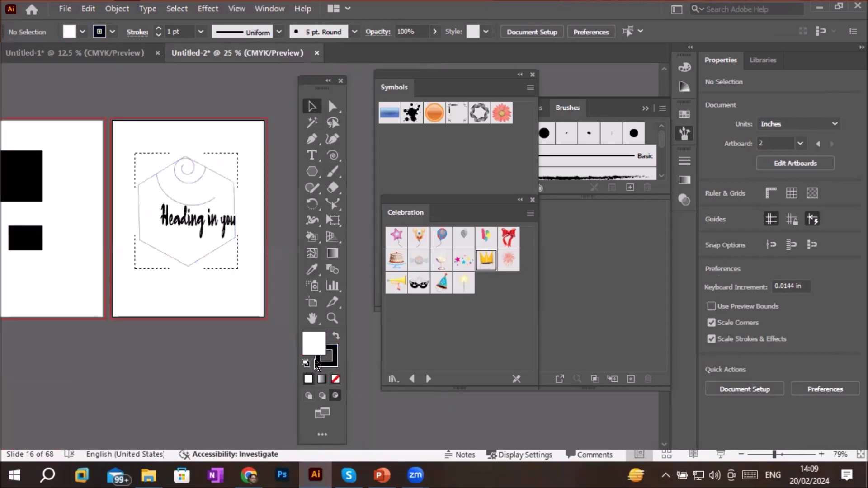
click(84, 32)
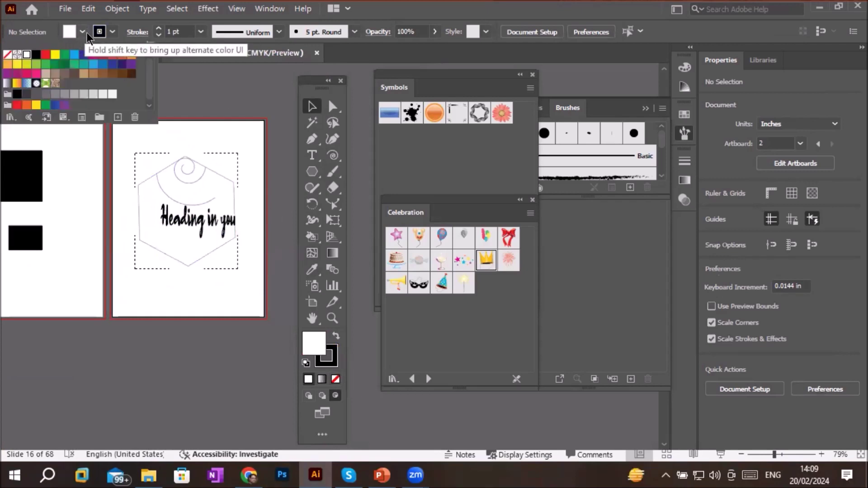
click(46, 57)
Step: Draw a series of small red ellipses across the hexagon's edges all the way around, clipped to its inside
click(306, 173)
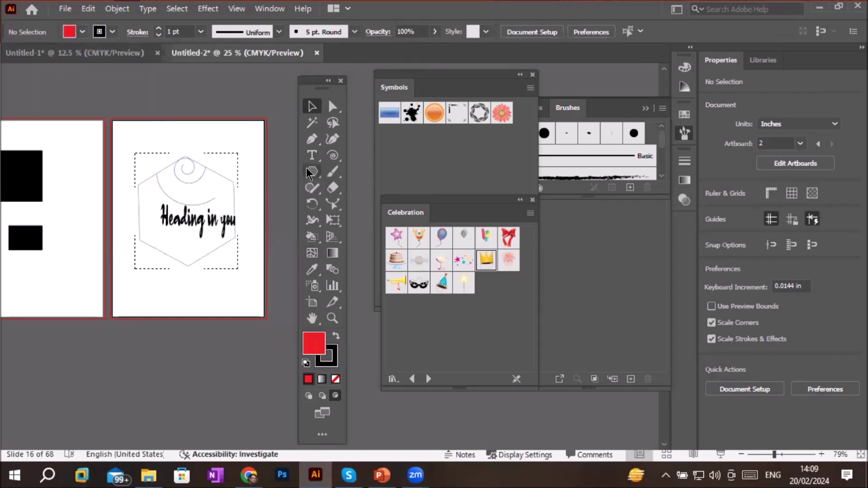
drag(306, 173, 344, 202)
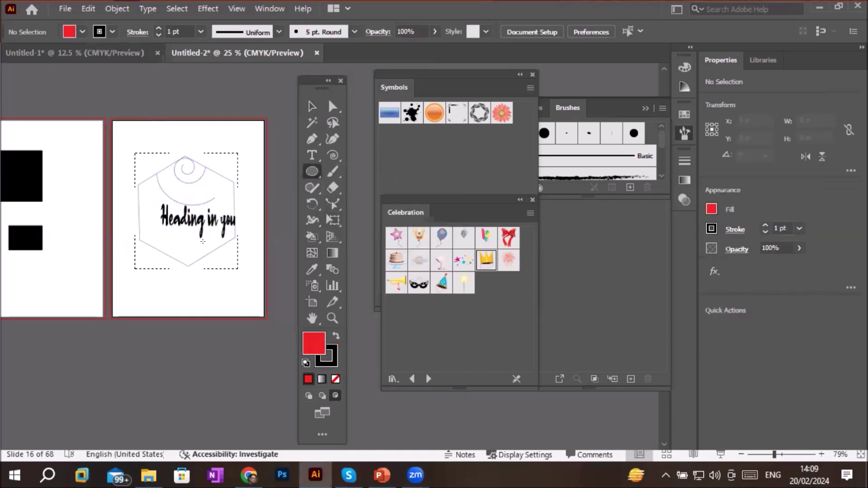
scroll(208, 241, up, 1)
mouse_move(213, 241)
mouse_down()
mouse_move(228, 256)
mouse_move(200, 278)
mouse_up()
drag(144, 248, 164, 277)
drag(109, 225, 131, 248)
drag(103, 195, 131, 218)
drag(102, 144, 136, 179)
drag(149, 123, 169, 155)
mouse_move(201, 126)
mouse_down()
mouse_move(222, 160)
mouse_move(262, 183)
mouse_move(261, 203)
mouse_move(286, 210)
mouse_up()
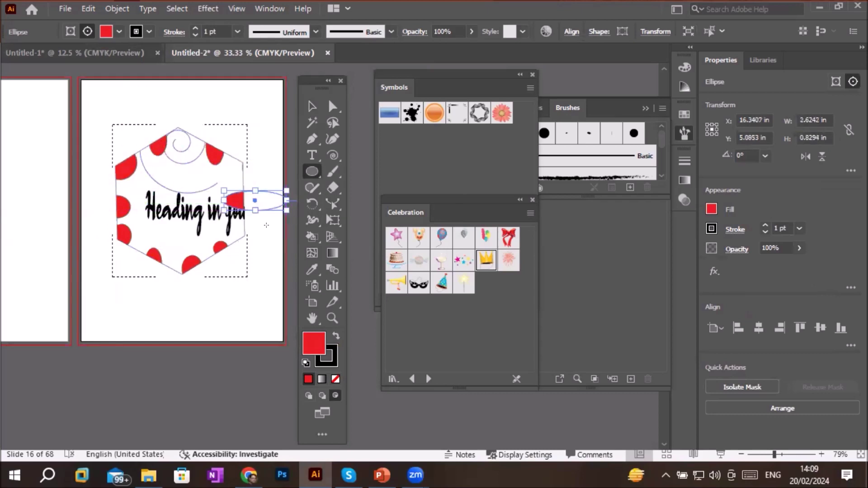
mouse_move(233, 229)
mouse_down()
mouse_move(252, 236)
mouse_move(207, 253)
mouse_move(212, 267)
mouse_up()
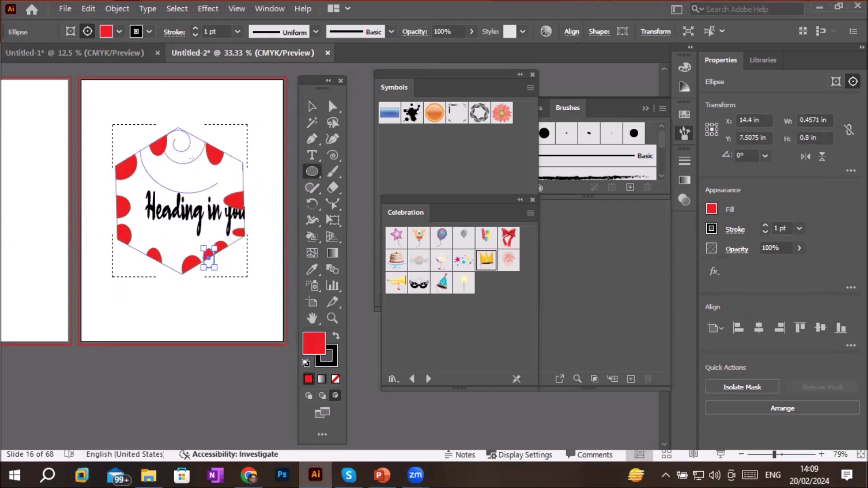
Step: Draw three more red ellipses across the hexagon's upper edges, ending with one about 1.4 × 1.6 in at the upper-left edge
drag(229, 152, 247, 171)
drag(180, 123, 206, 147)
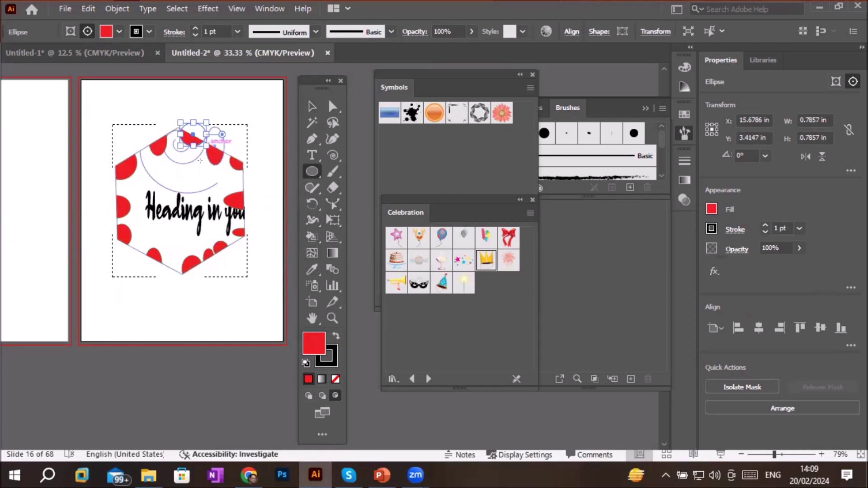
drag(135, 143, 168, 181)
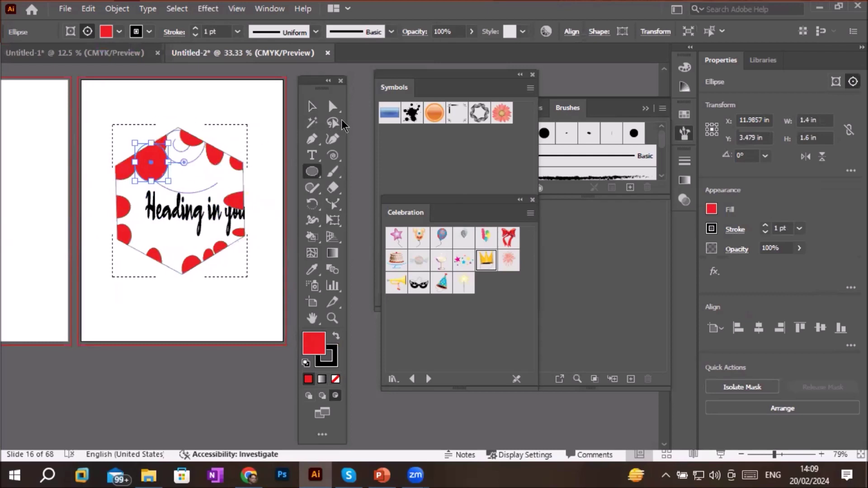
Step: Deselect the last ellipse and return from Draw Inside to Draw Normal mode
click(312, 106)
click(263, 122)
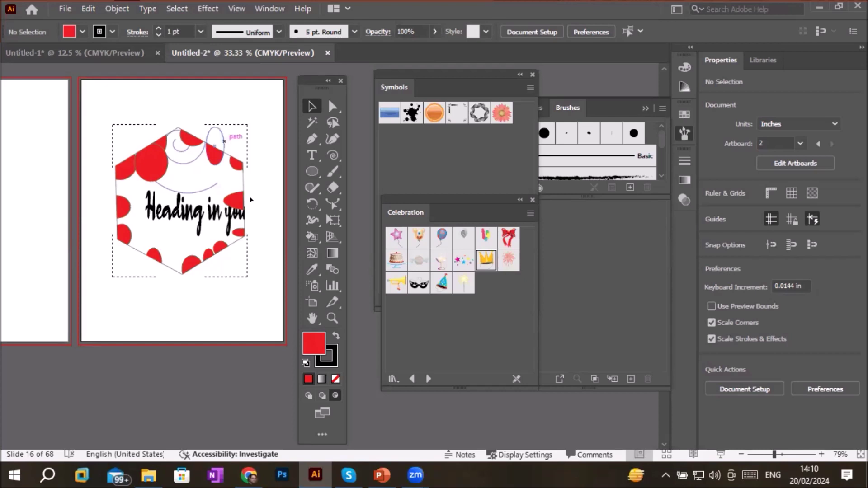
click(308, 396)
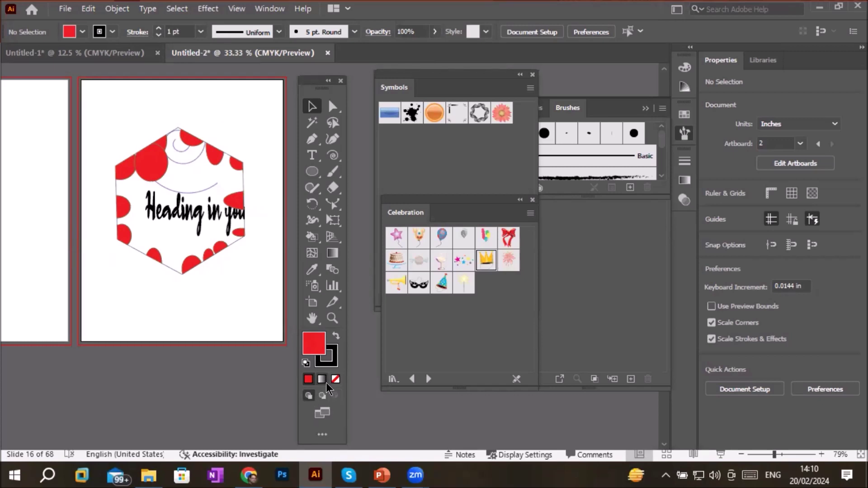
Step: Give the large black rectangle on the first artboard the default white fill and black stroke, and move it to about X 4.36, Y 2.71 in
scroll(210, 322, down, 1)
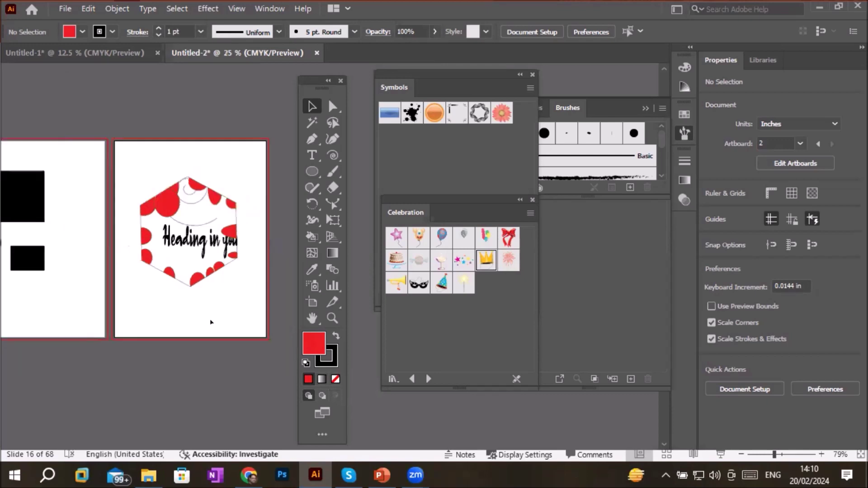
scroll(218, 322, down, 1)
scroll(33, 243, up, 2)
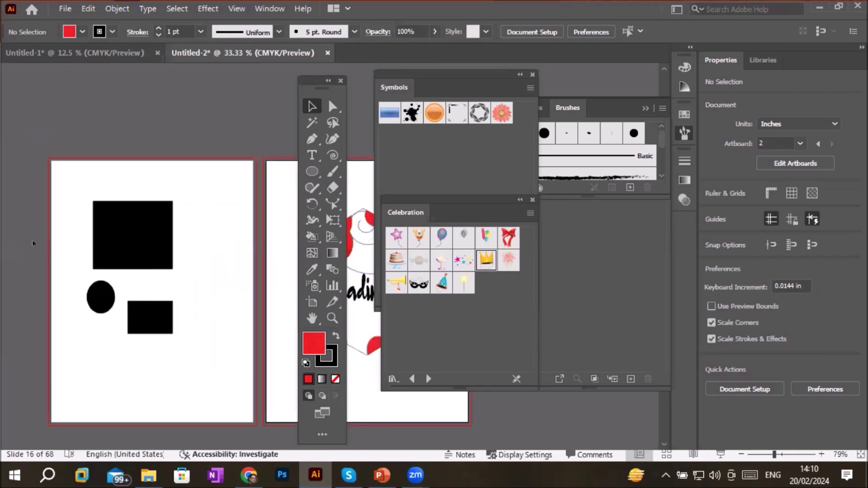
click(155, 258)
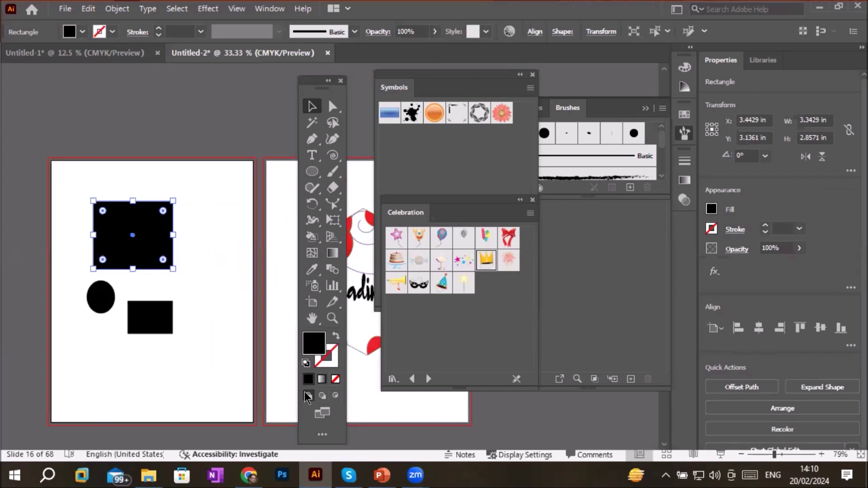
click(306, 362)
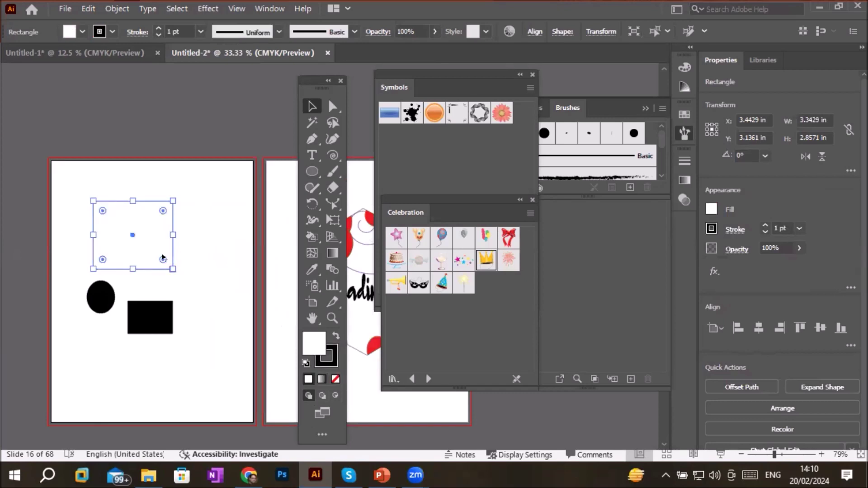
drag(173, 254, 196, 243)
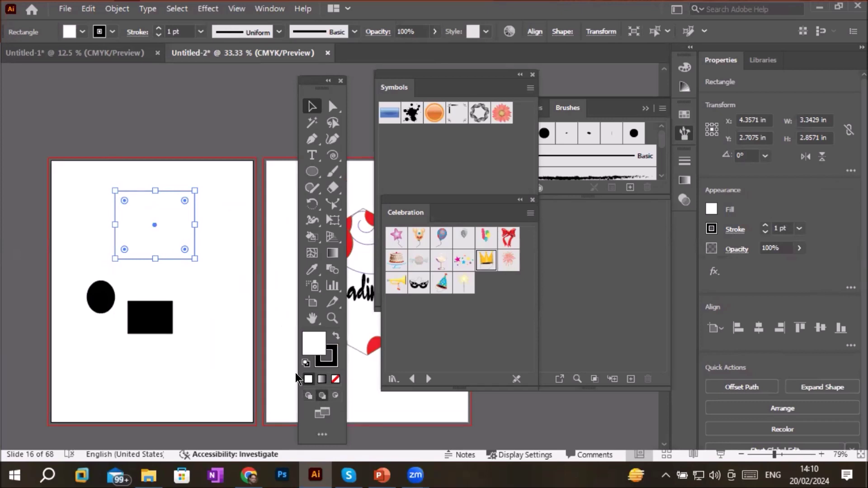
Step: In Draw Behind mode, draw a circle about 1.71 in wide across the white rectangle's left edge and fill it red
click(312, 172)
mouse_move(96, 207)
mouse_down()
mouse_move(163, 244)
mouse_move(137, 248)
mouse_up()
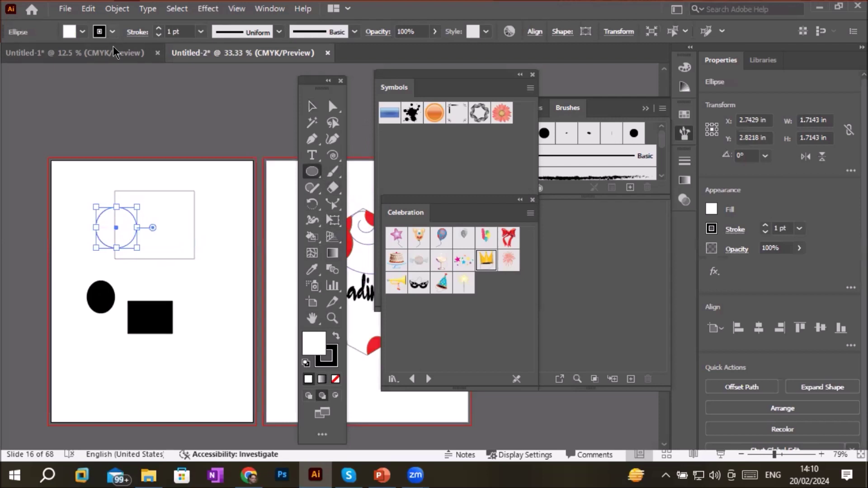
click(83, 31)
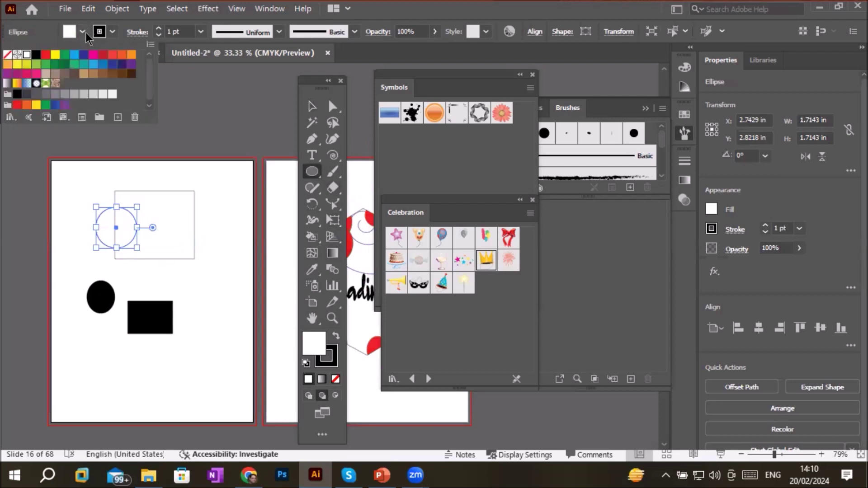
click(46, 55)
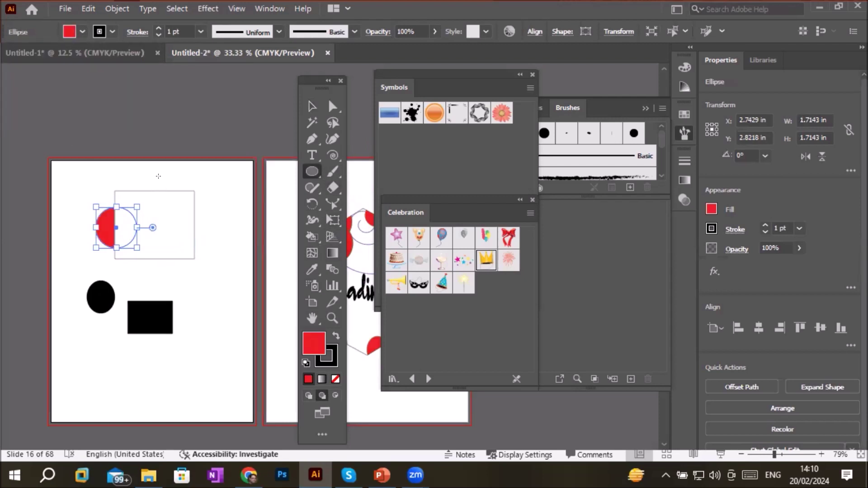
Step: Draw more red ellipses of varying size behind the white rectangle along all its edges, and switch back to Draw Normal mode
mouse_move(165, 173)
mouse_down()
mouse_move(222, 213)
mouse_move(200, 211)
mouse_up()
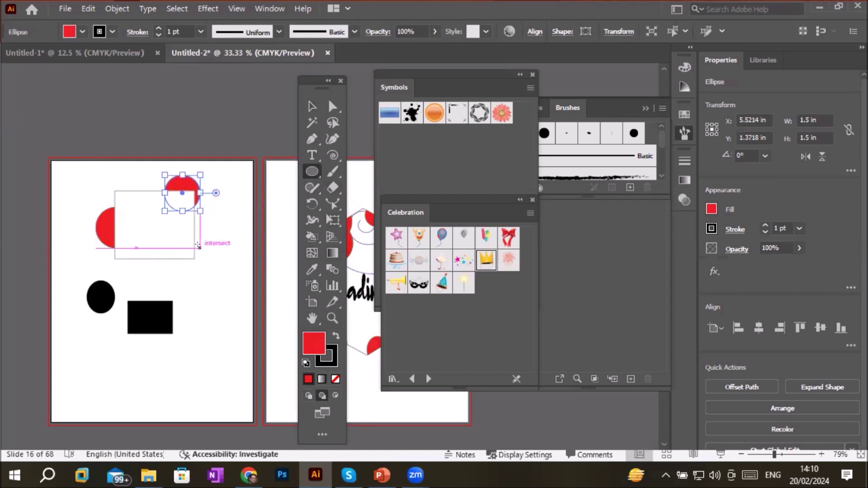
drag(182, 241, 229, 288)
mouse_move(150, 241)
mouse_down()
mouse_move(176, 275)
mouse_move(128, 233)
mouse_up()
drag(110, 171, 149, 210)
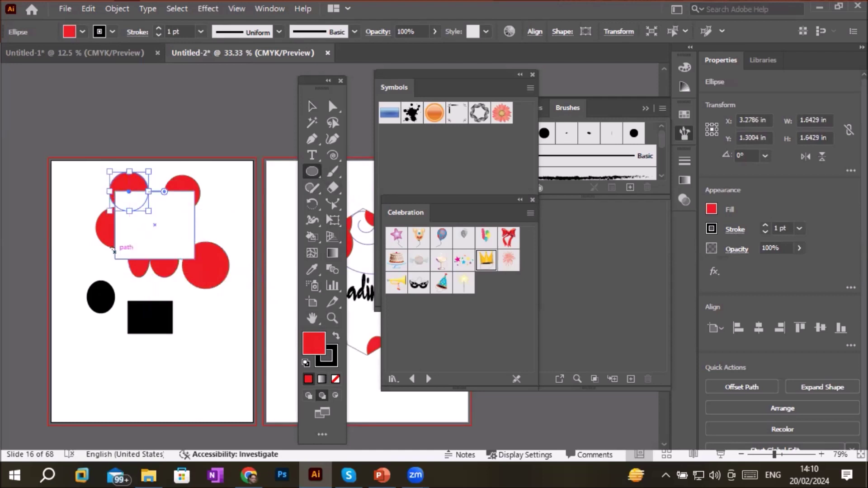
mouse_move(99, 246)
mouse_down()
mouse_move(144, 208)
mouse_move(131, 271)
mouse_up()
mouse_move(188, 213)
mouse_down()
mouse_move(244, 253)
mouse_move(220, 241)
mouse_up()
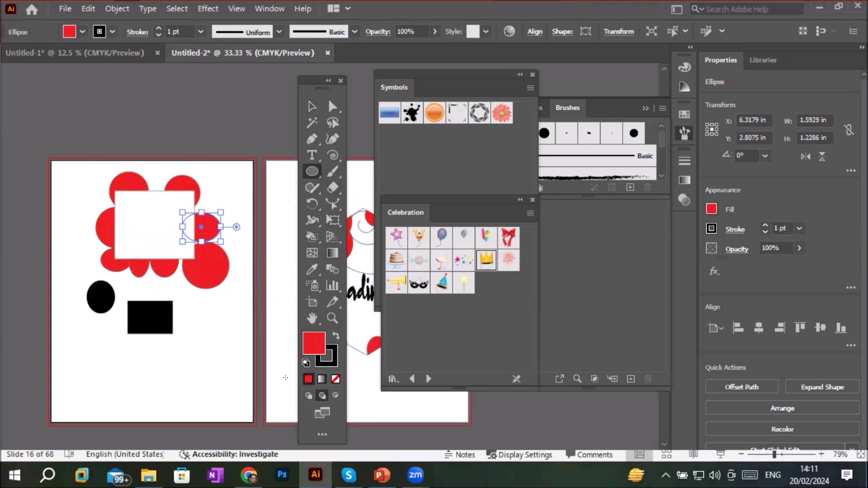
click(308, 396)
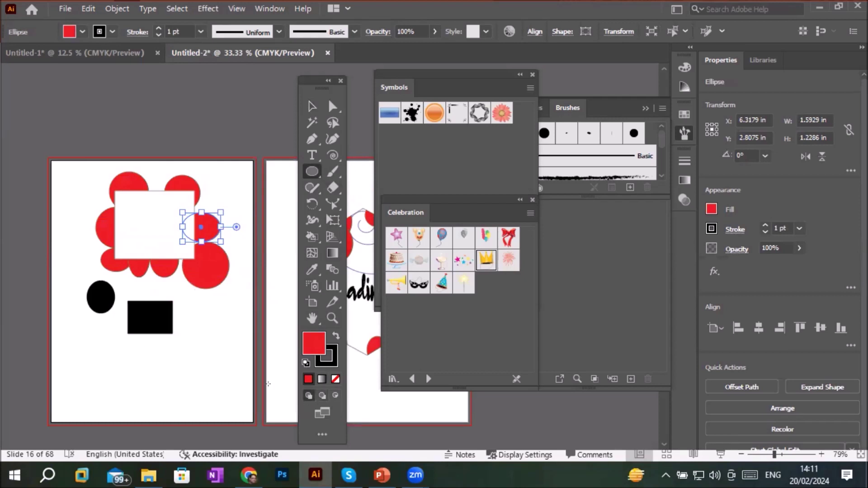